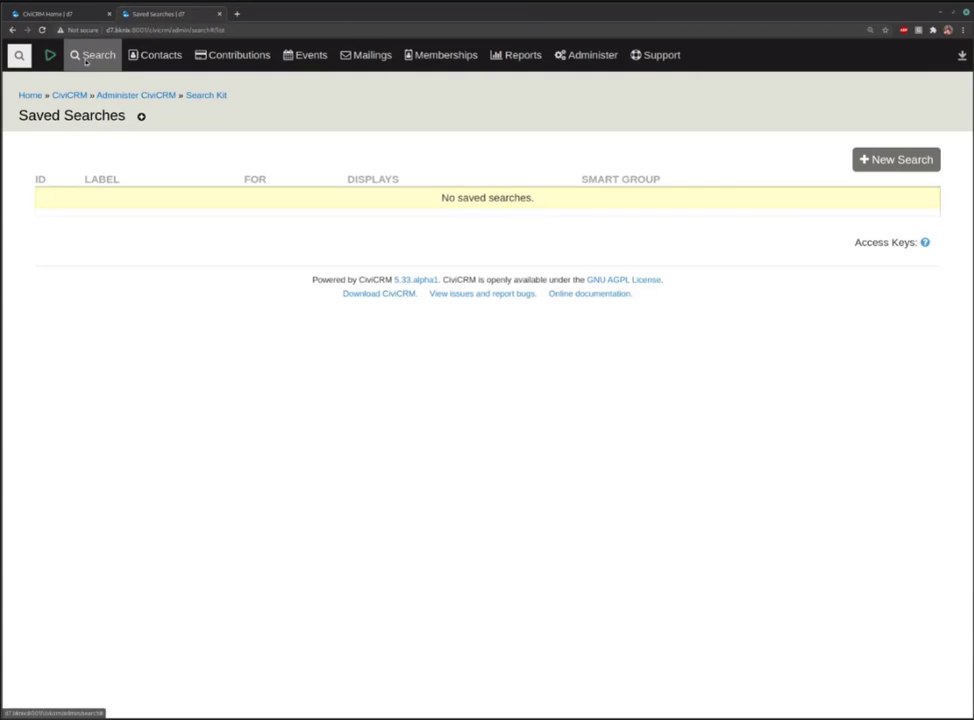
Open Search Kit, enlarge the page view, and start a new search for Contacts
mouse_move(93, 55)
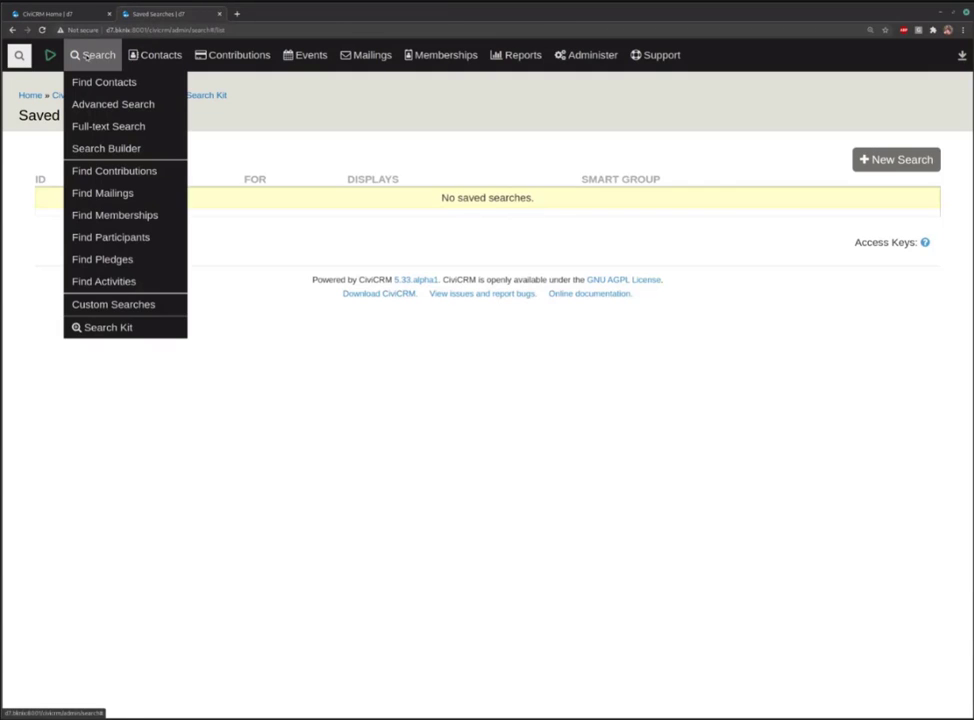
click(108, 327)
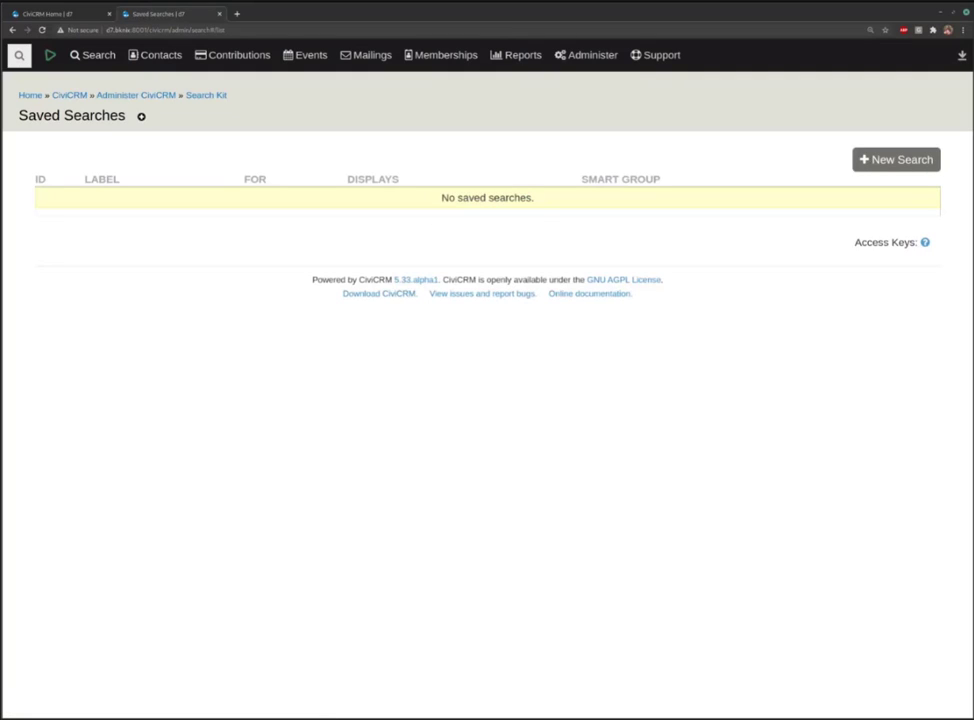
key(ctrl+plus)
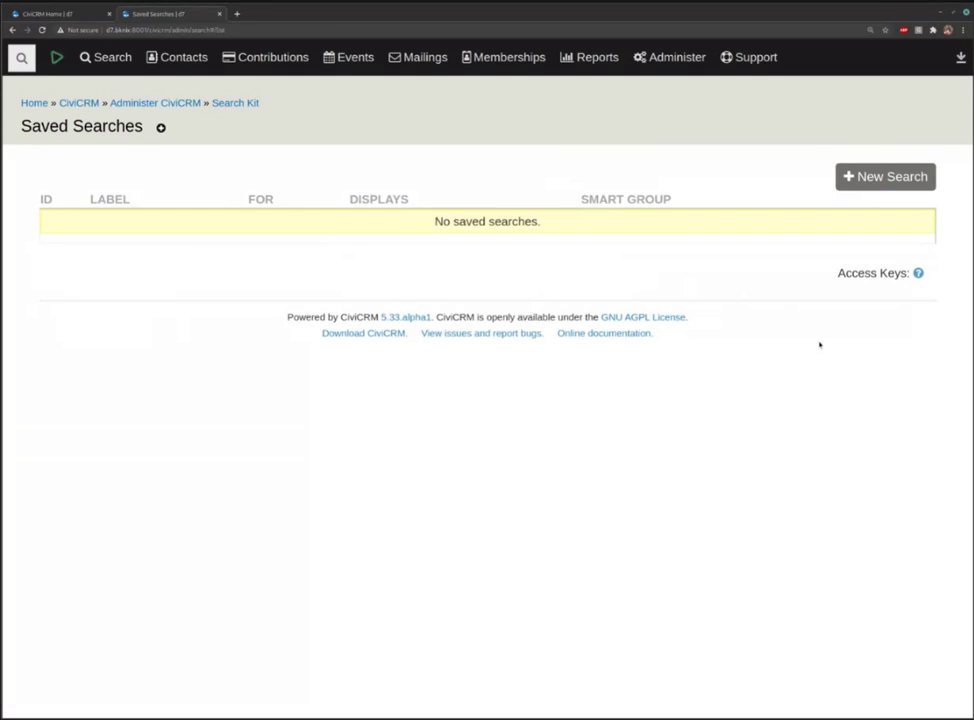
click(890, 178)
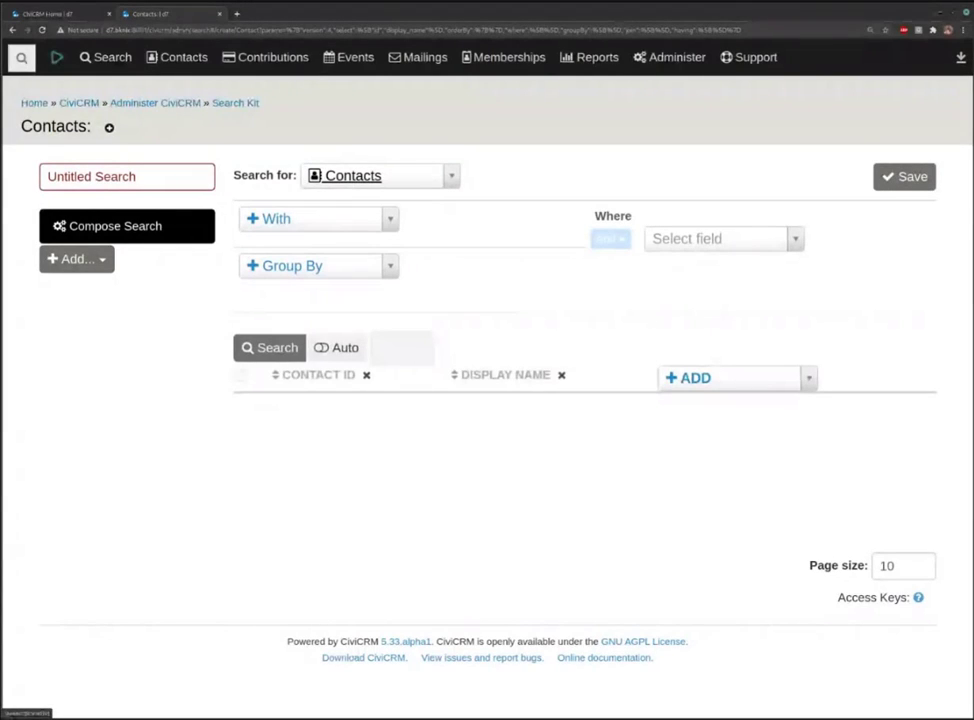
click(353, 176)
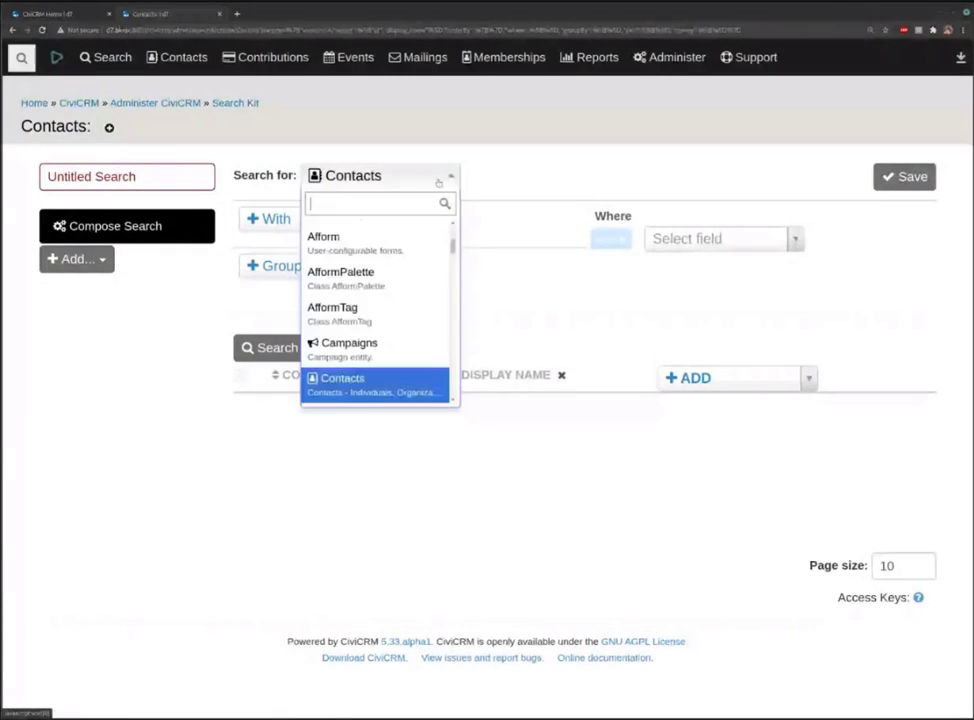
click(515, 175)
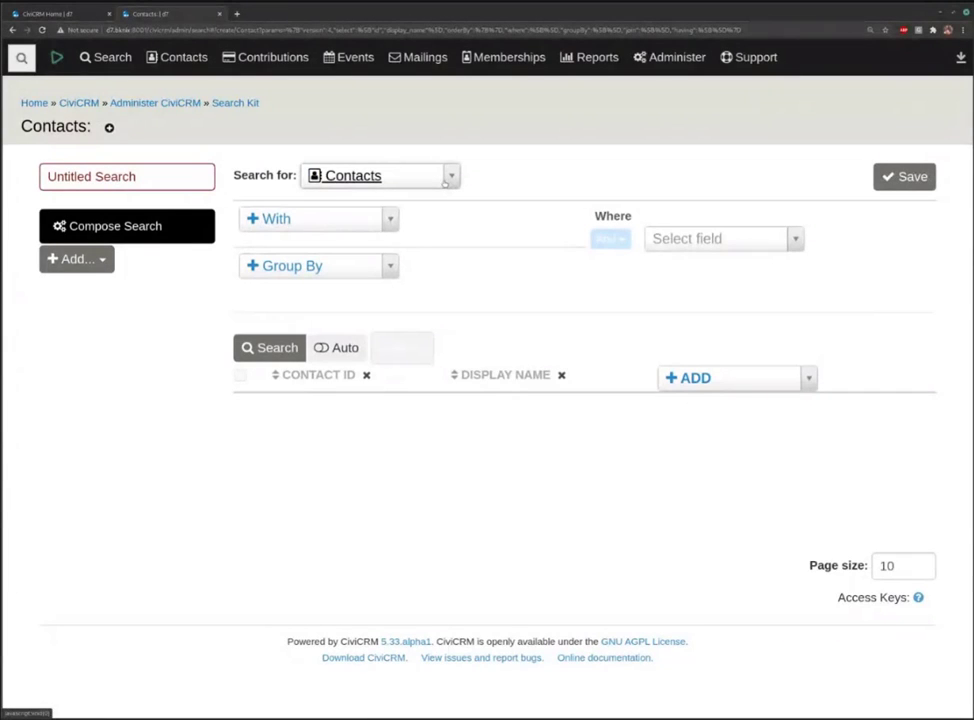
Join Emails and Contributions to the contact search, both as optional
click(341, 218)
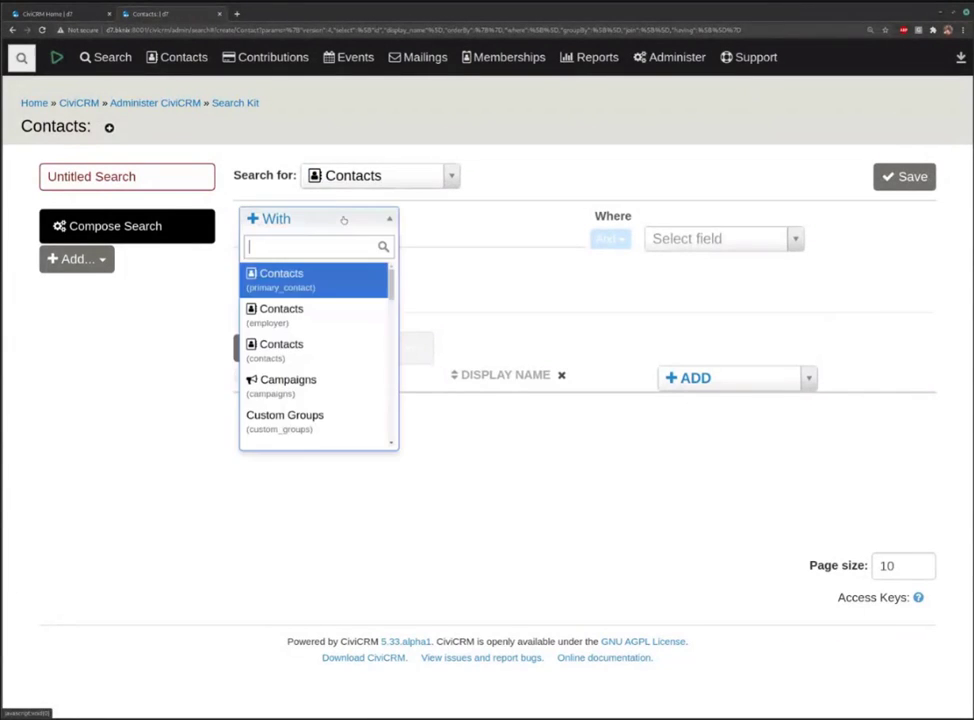
text(ema)
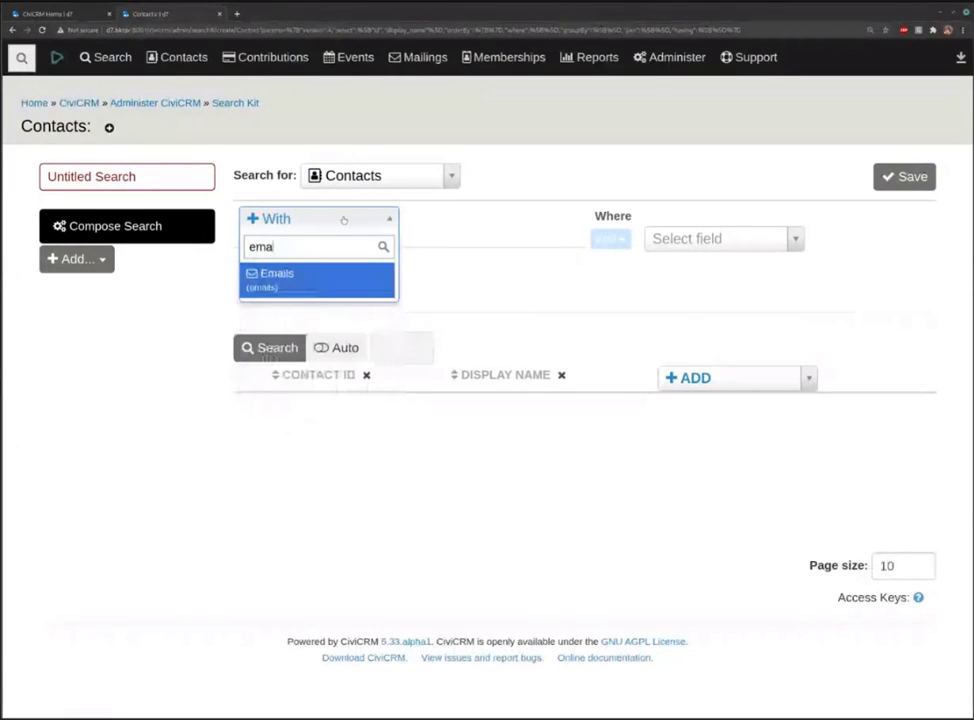
click(287, 278)
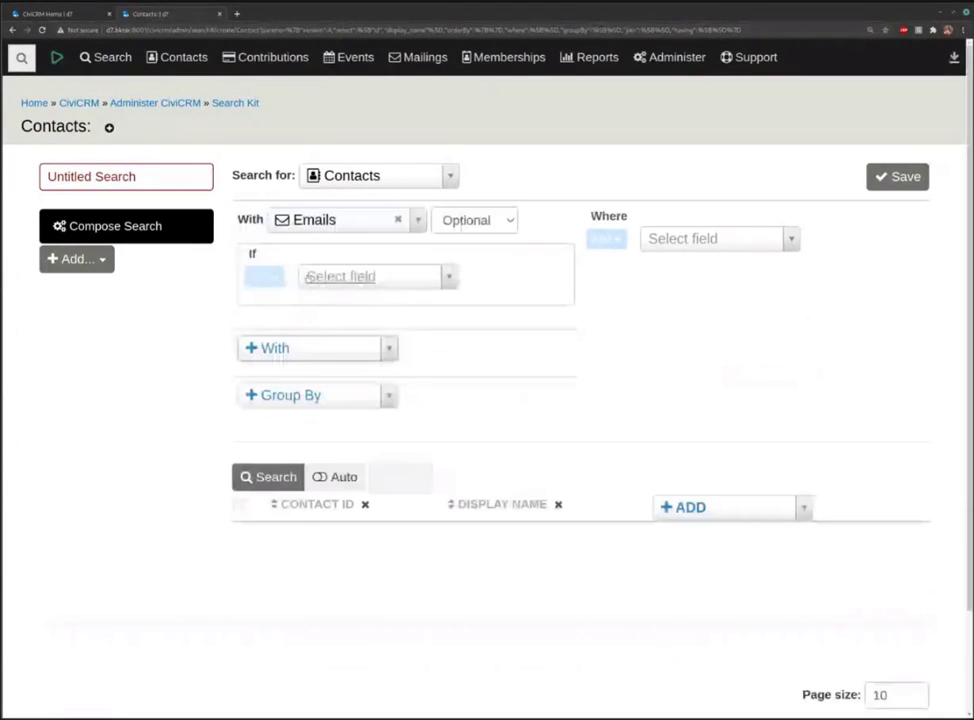
click(310, 347)
text(contri)
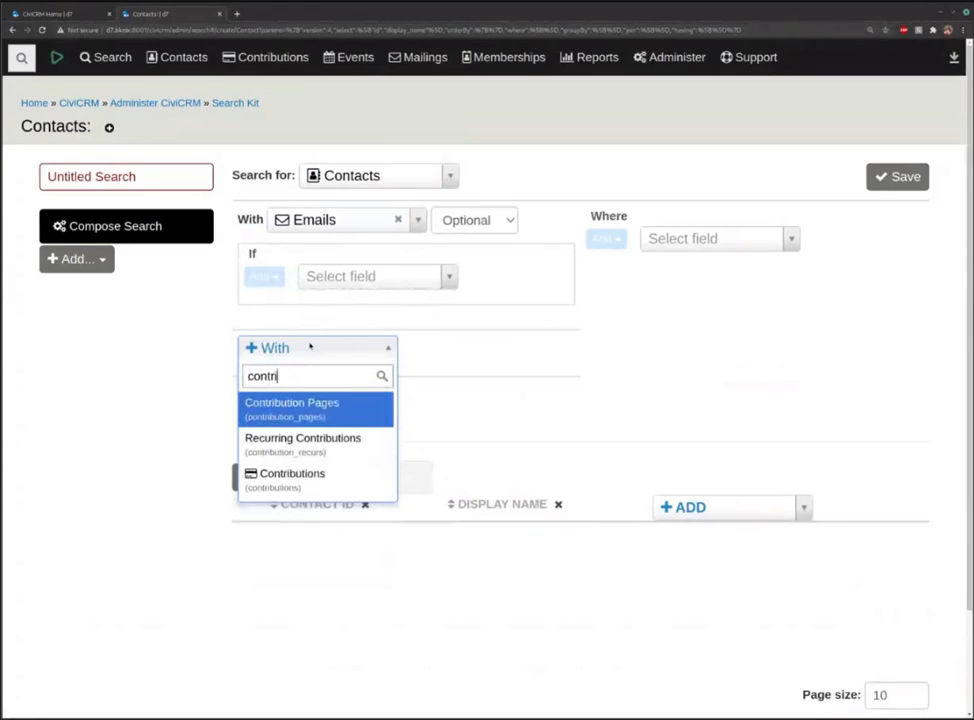
click(330, 478)
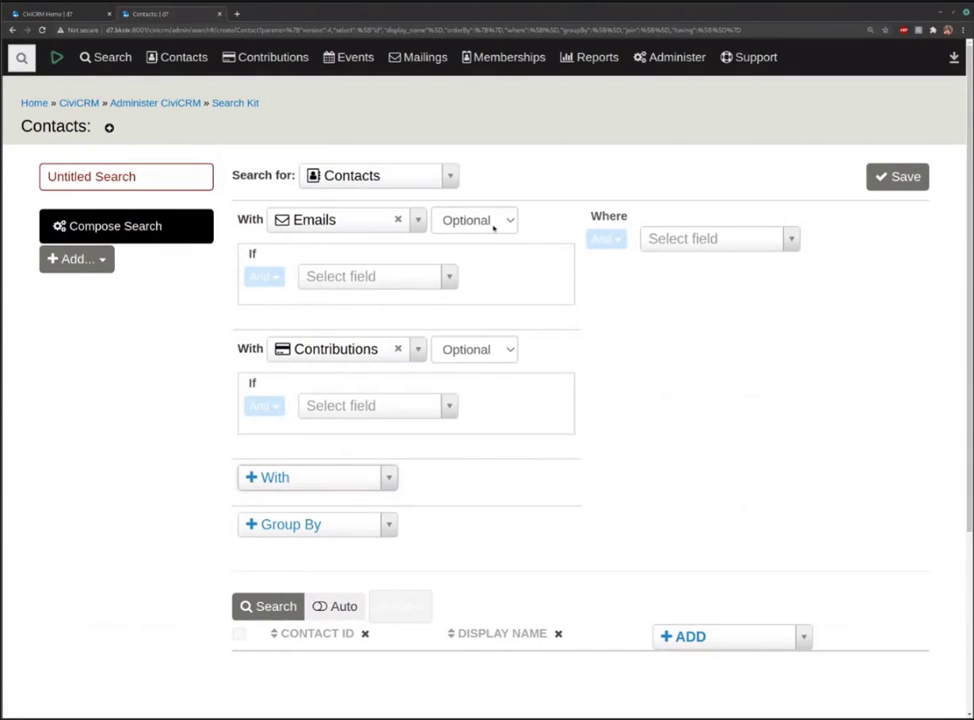
Run the search and look over the listed contacts
scroll(652, 358, down, 2)
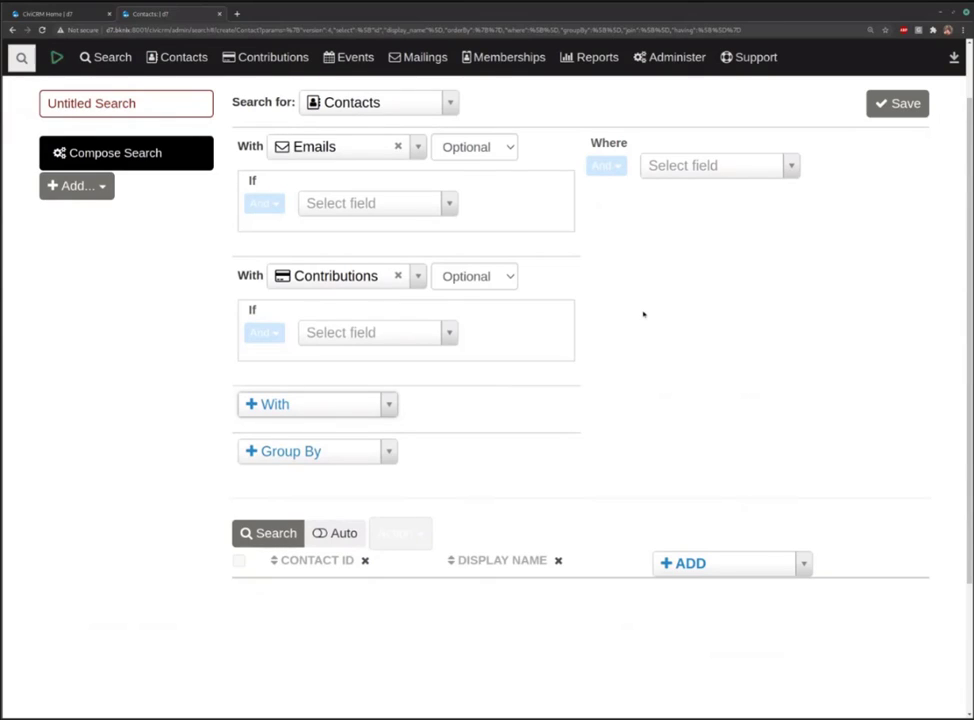
click(268, 533)
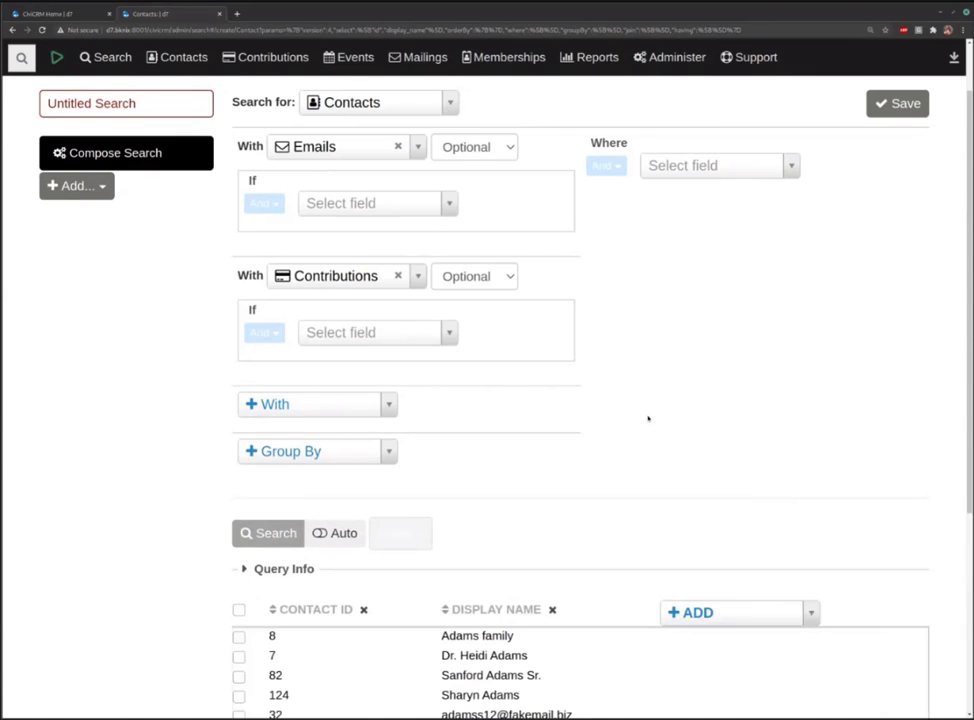
scroll(650, 410, down, 2)
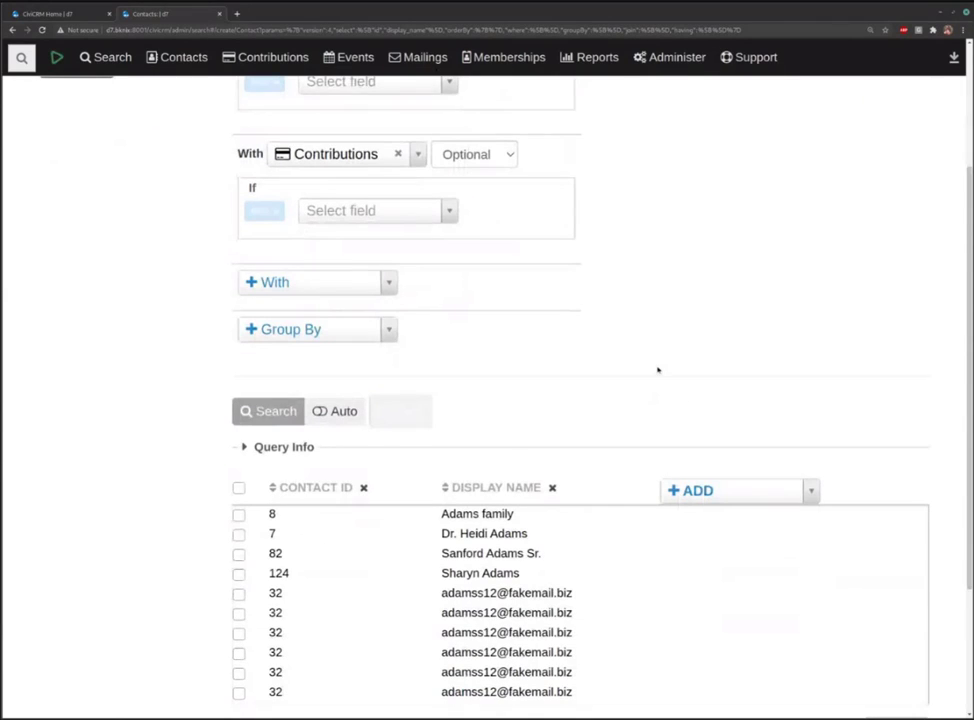
scroll(657, 370, down, 2)
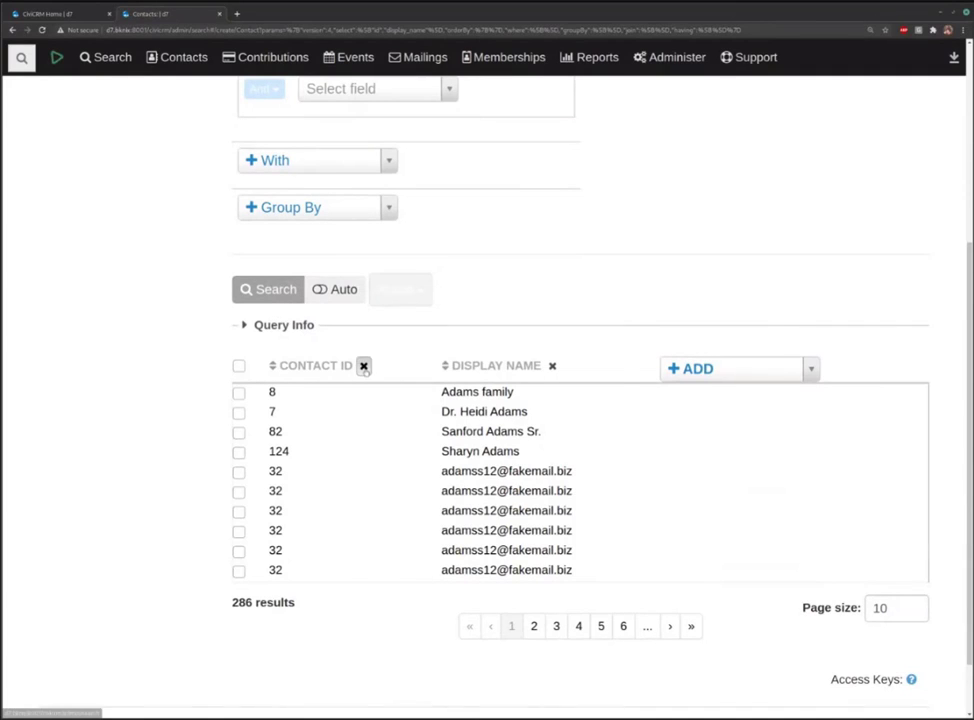
Remove the Contact ID column from the results and add the Email address column
click(364, 367)
click(640, 372)
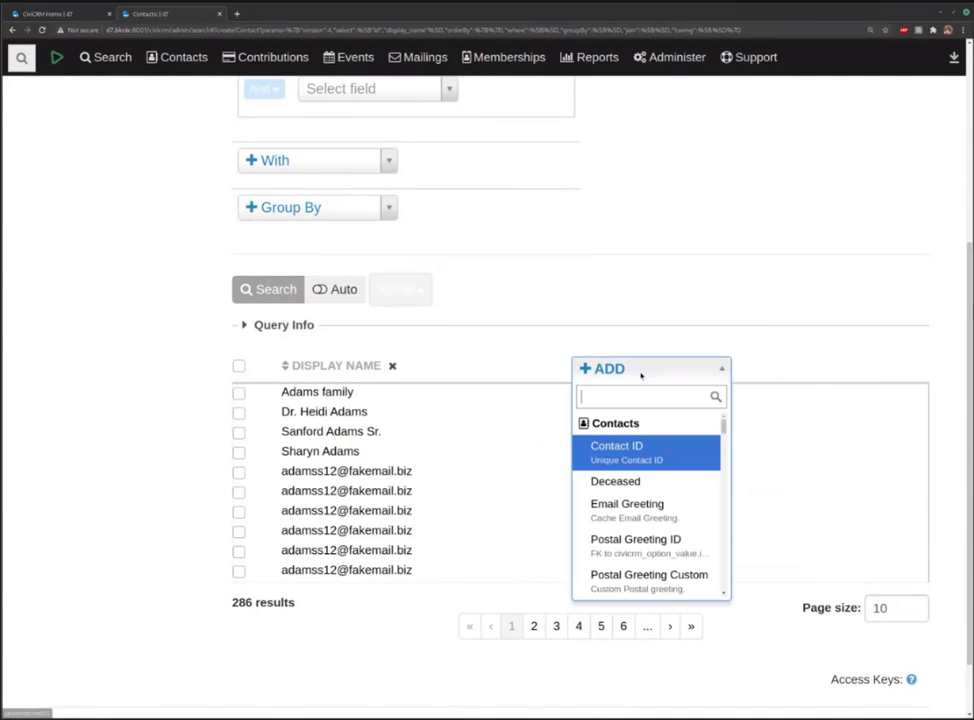
text(email)
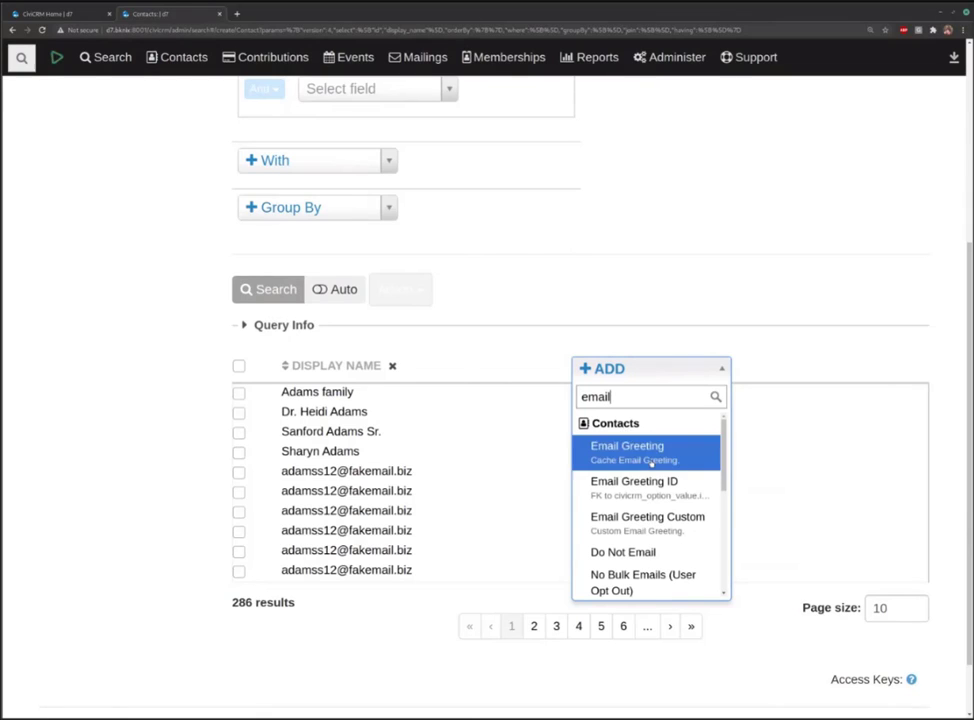
scroll(651, 462, down, 3)
scroll(651, 462, down, 1)
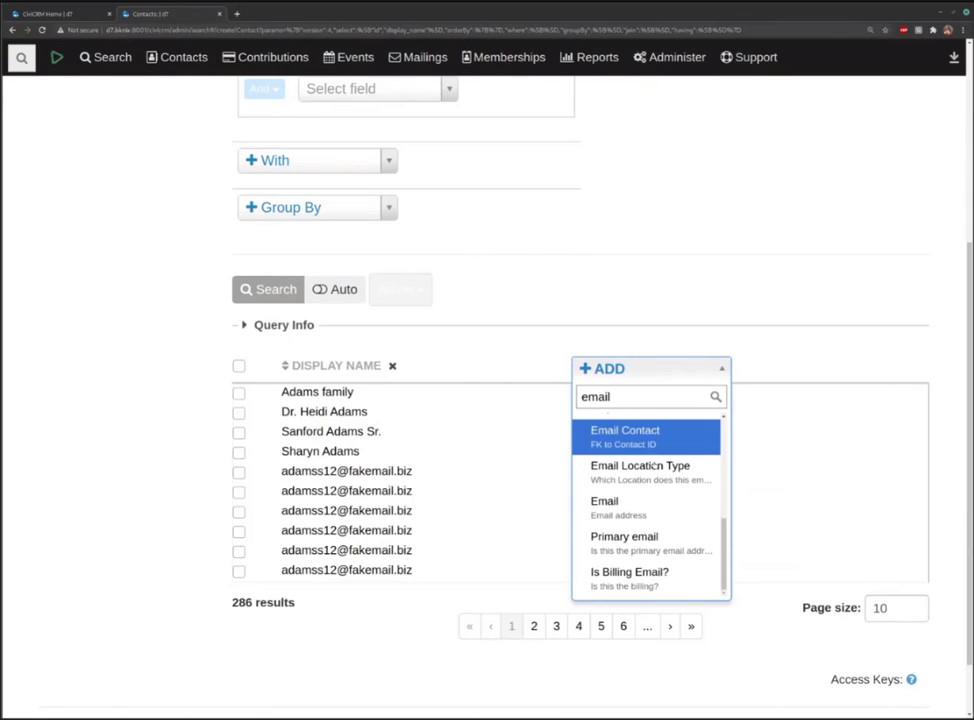
click(645, 509)
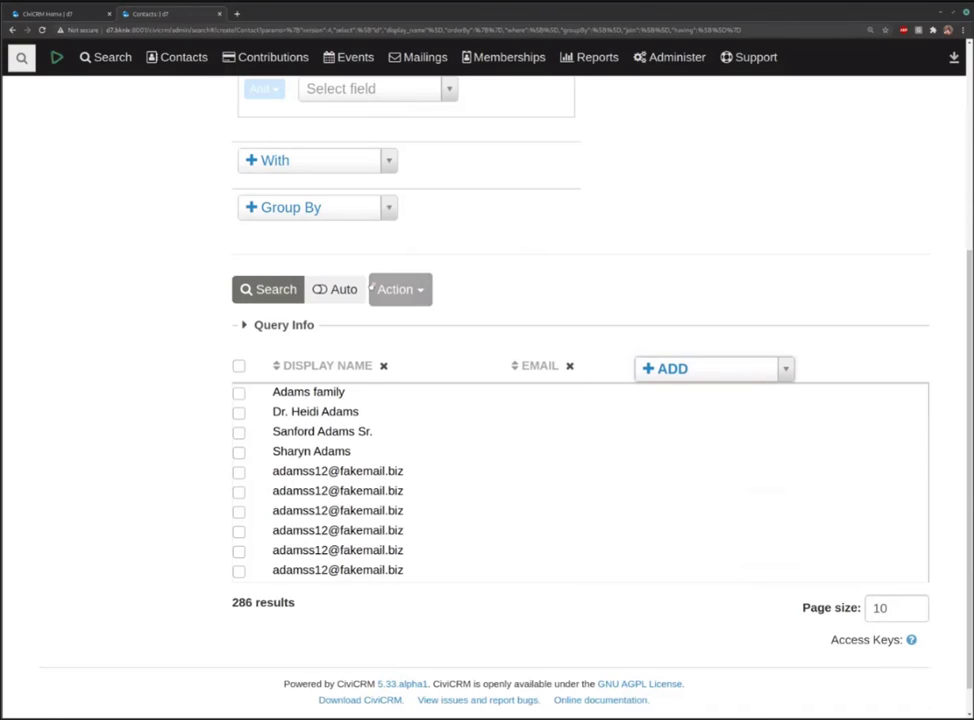
Group the results by Contact ID, rerun the search, and examine the listed emails for Creative Technology School
click(369, 218)
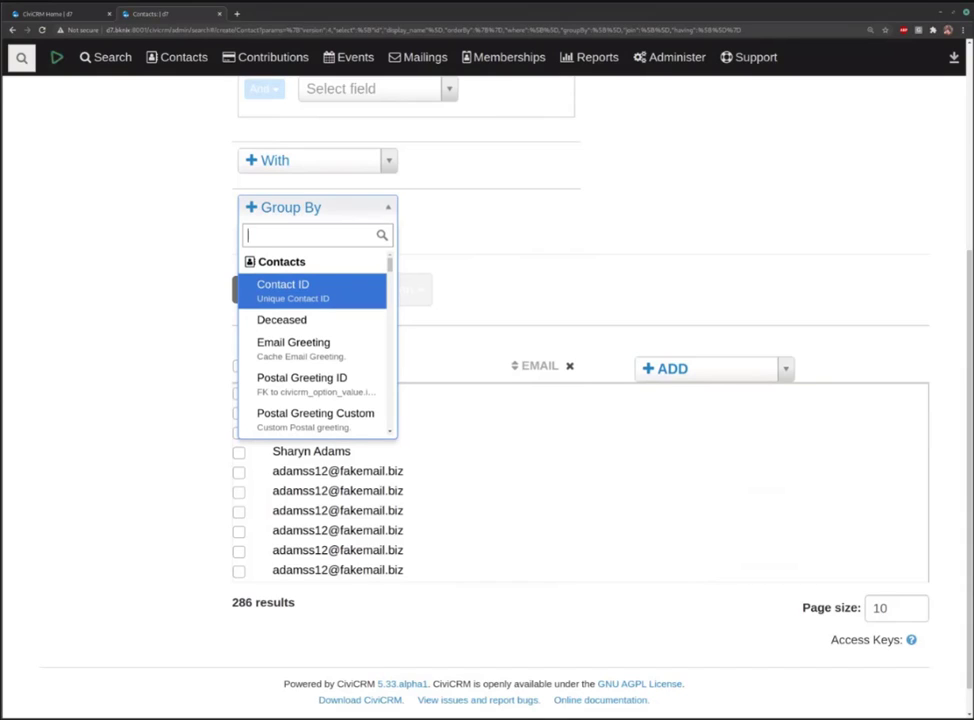
click(290, 290)
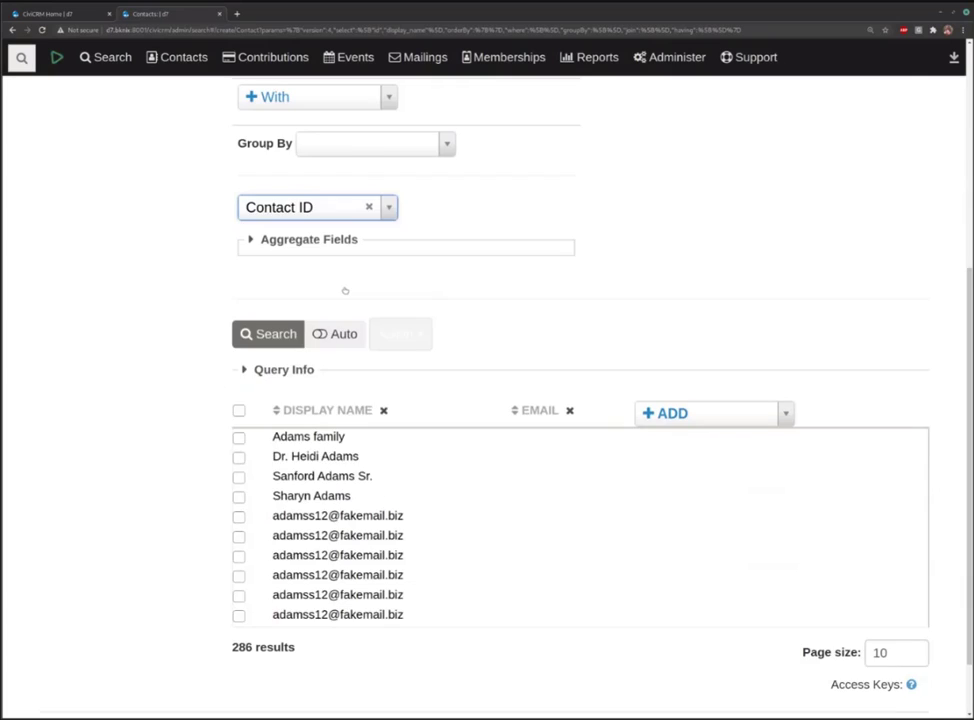
click(272, 386)
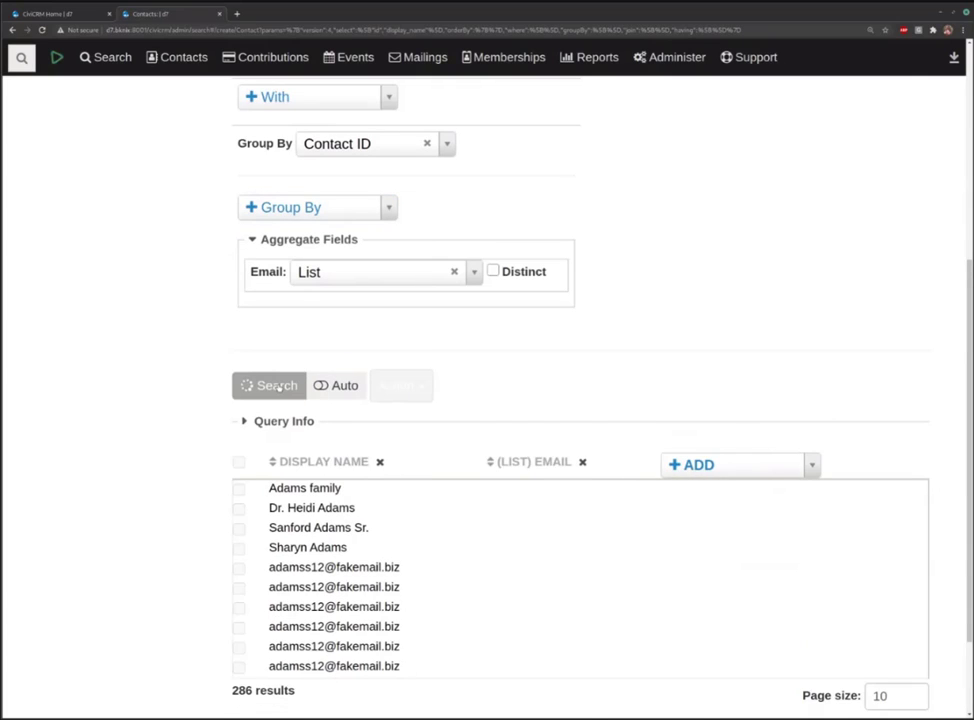
scroll(700, 335, down, 1)
scroll(698, 320, down, 1)
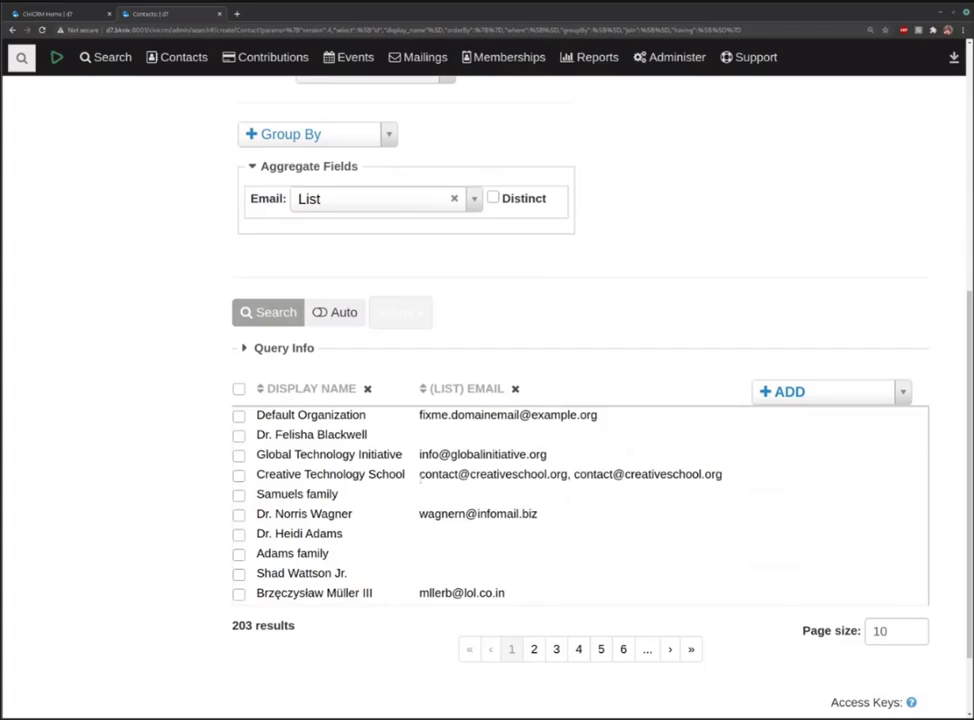
drag(420, 481, 721, 484)
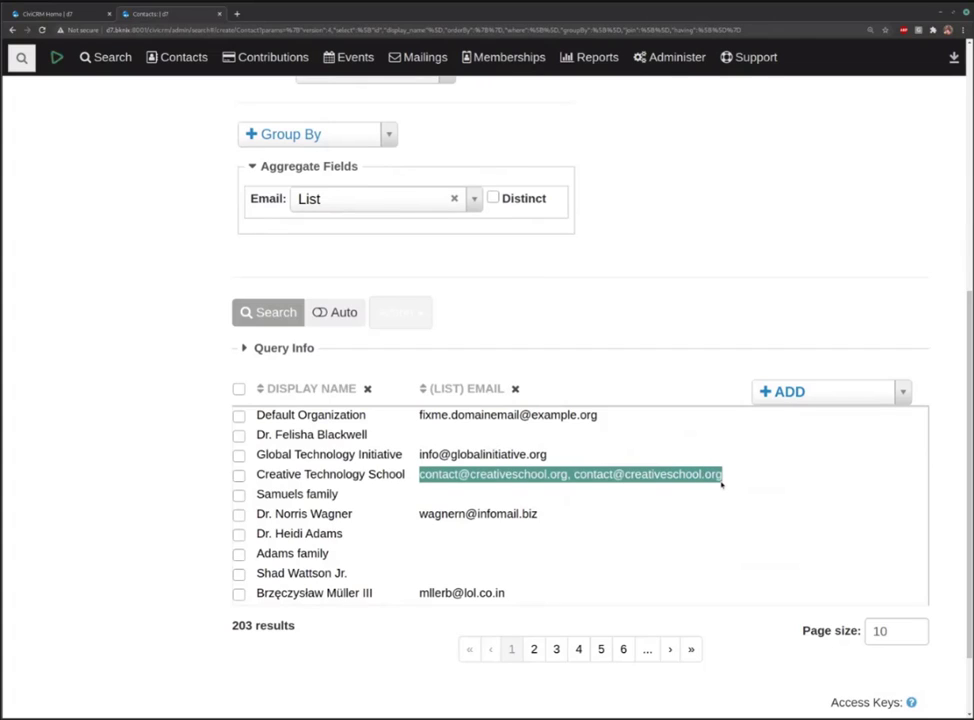
click(721, 484)
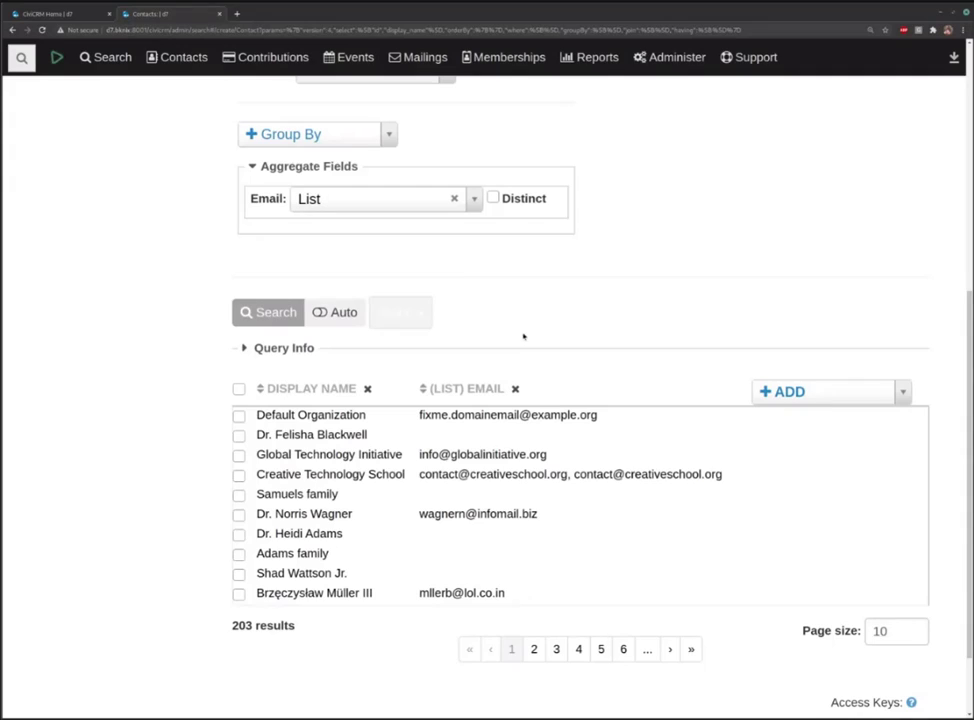
Add the contributions' Total Amount as a results column
click(815, 399)
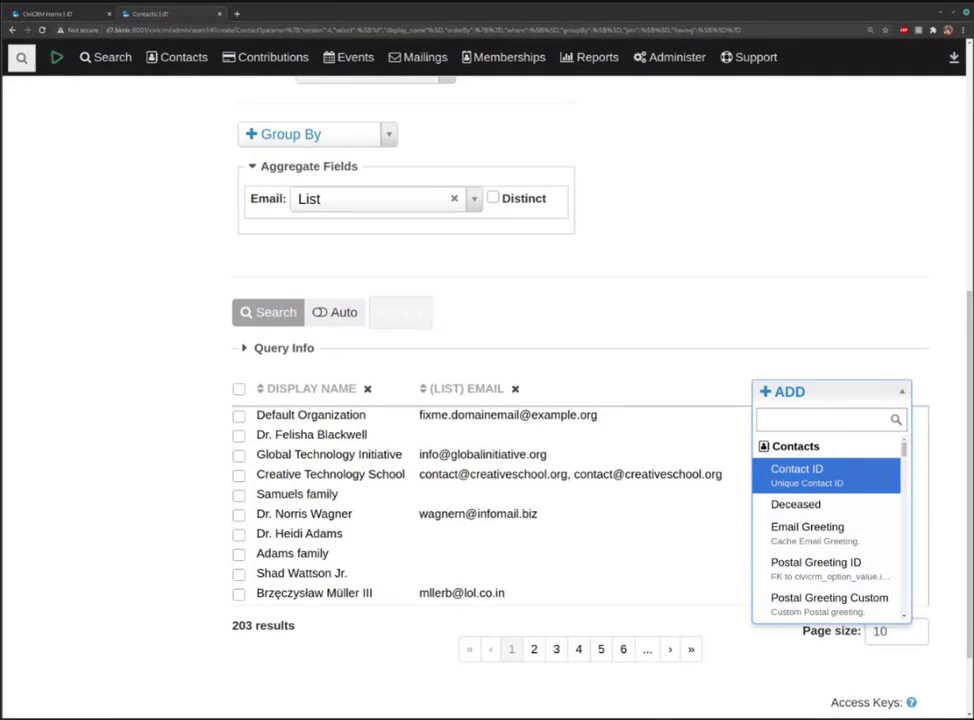
text(tot)
key(Return)
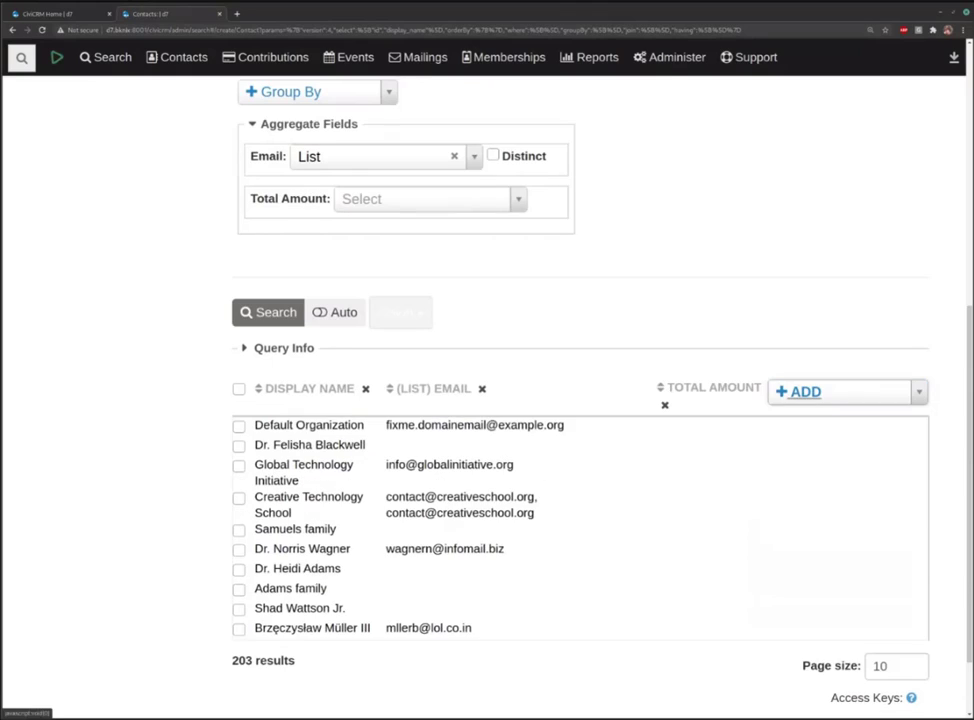
Add the contributions' Date Received as a results column
click(831, 397)
text(dat)
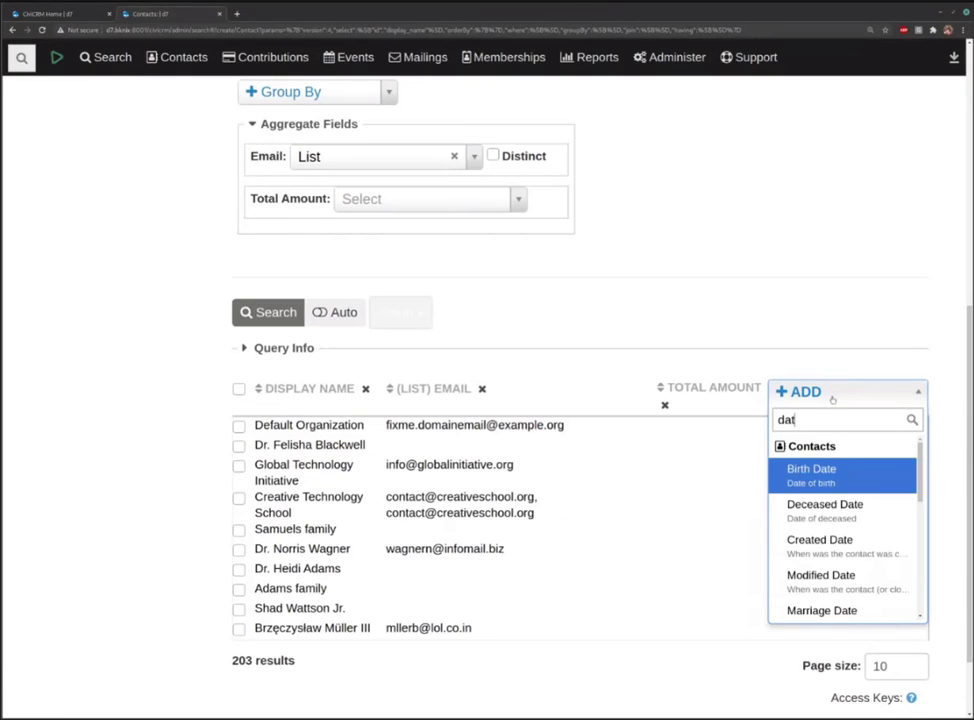
text(a)
key(BackSpace)
text(e)
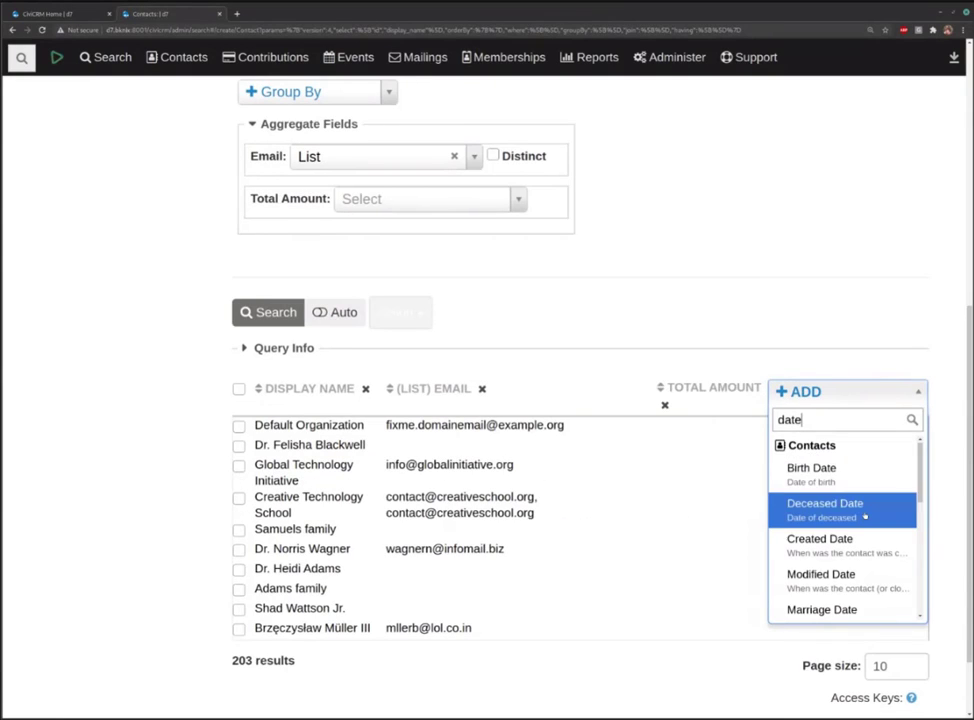
scroll(861, 508, down, 5)
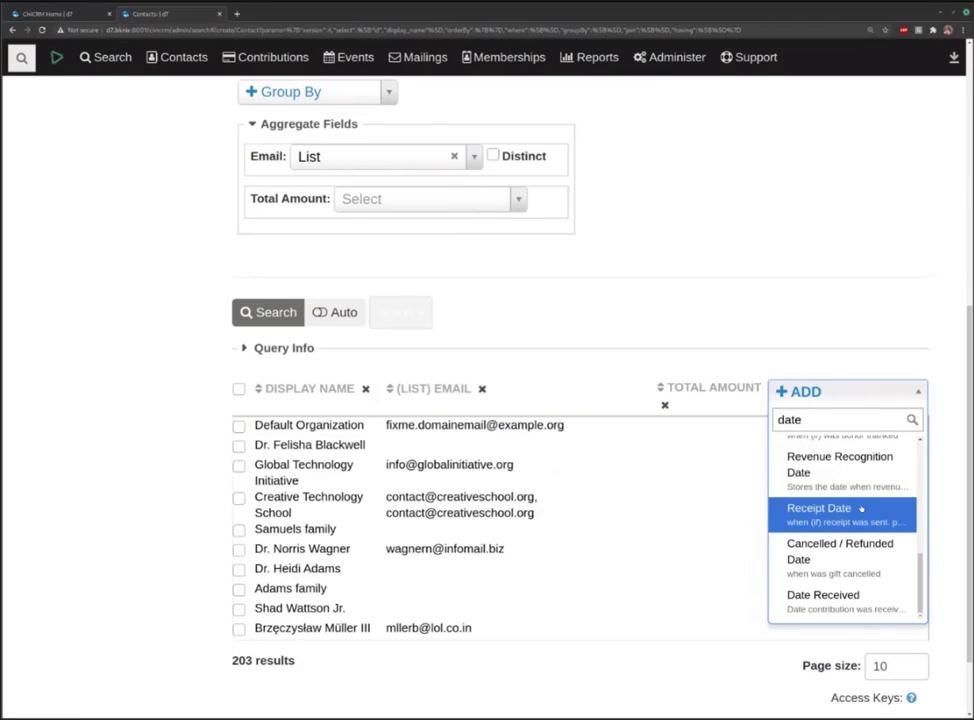
scroll(846, 518, up, 2)
scroll(846, 518, down, 2)
click(846, 600)
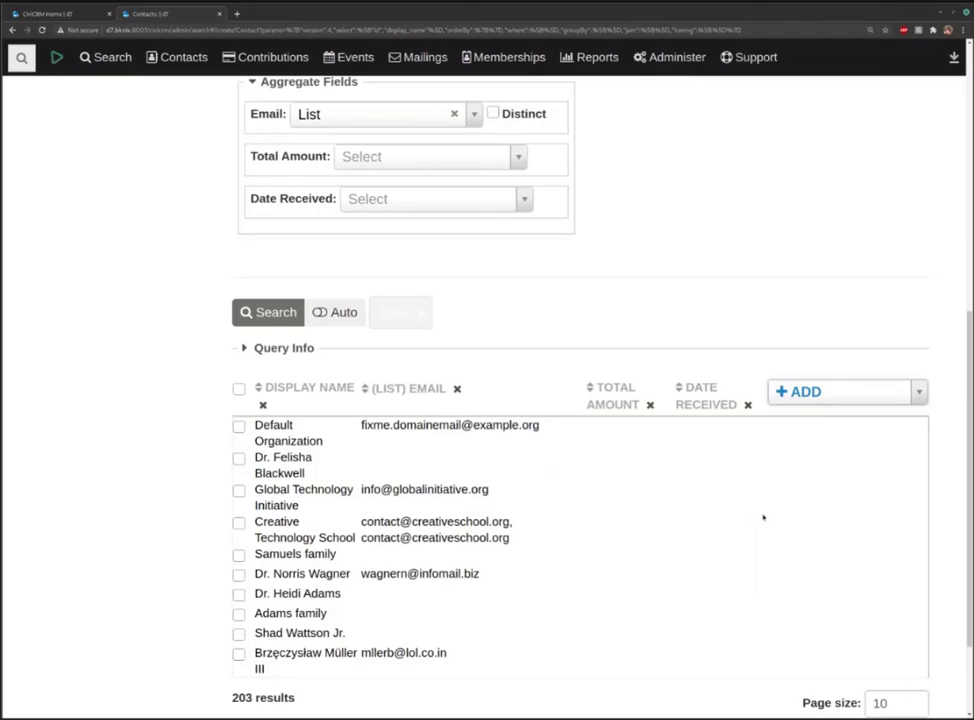
Rerun the search and examine the contribution amounts and received dates listed per contact
click(265, 312)
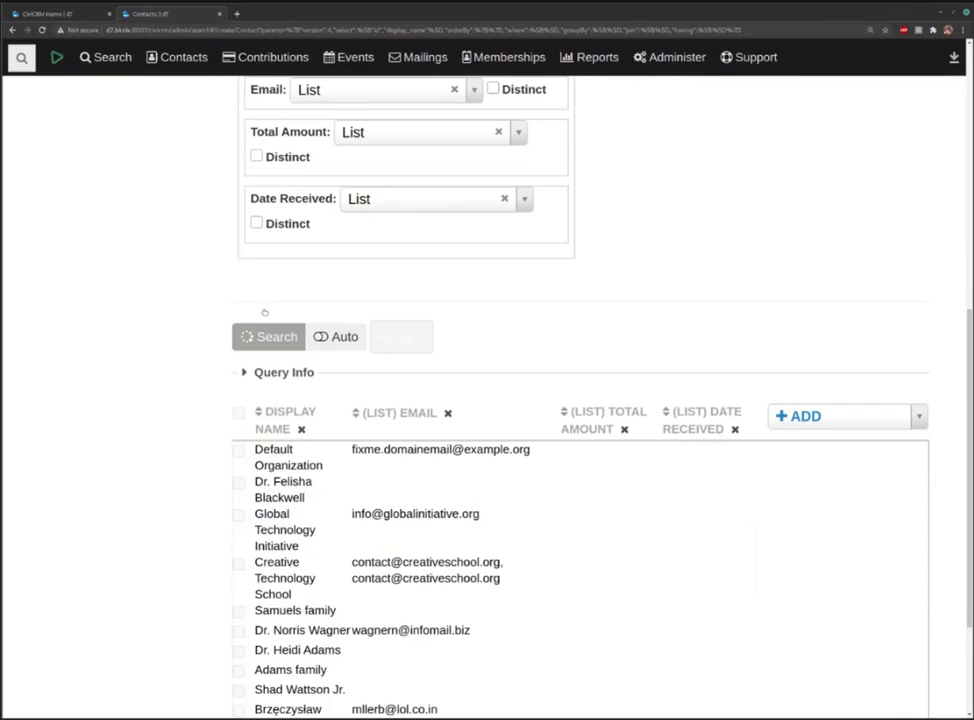
scroll(727, 306, down, 1)
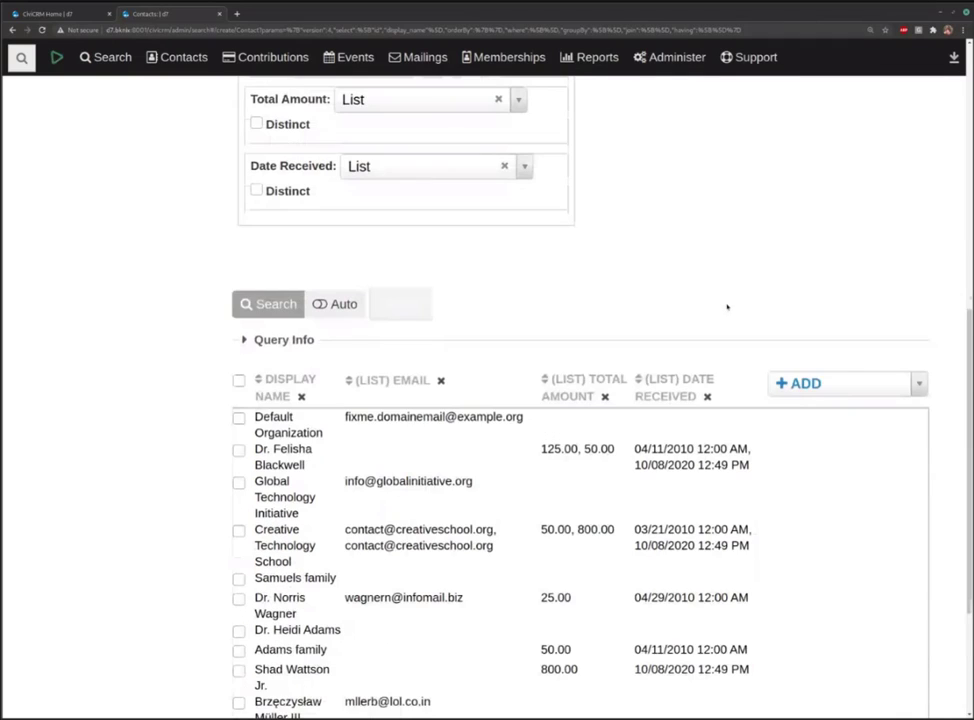
scroll(727, 306, down, 3)
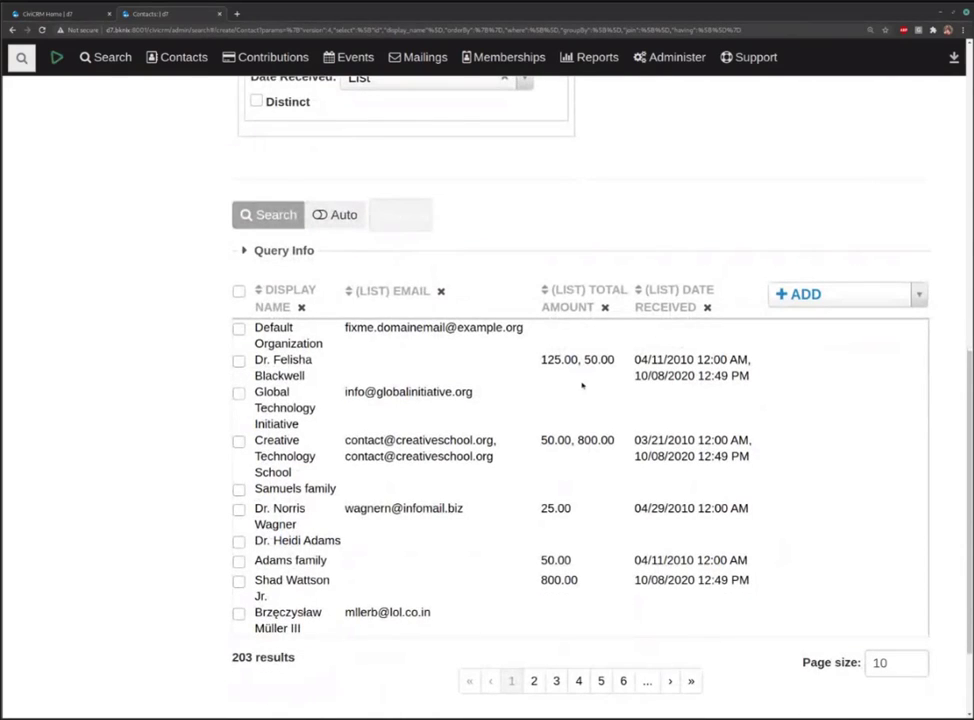
scroll(559, 322, up, 2)
scroll(561, 325, up, 2)
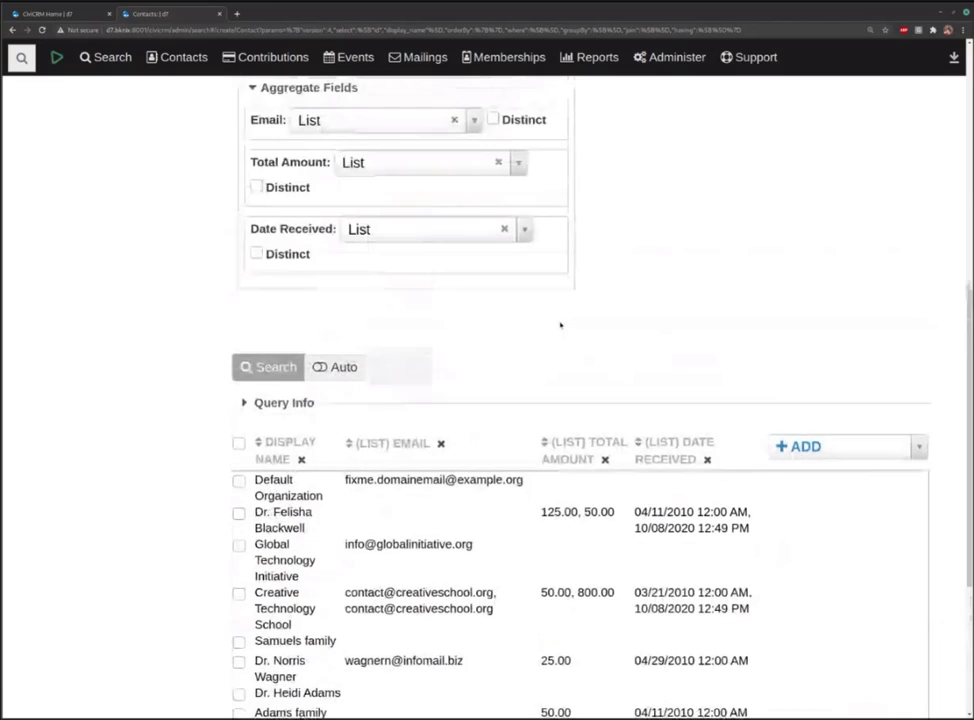
Set the aggregate function of the Total Amount field to Sum
scroll(560, 324, up, 1)
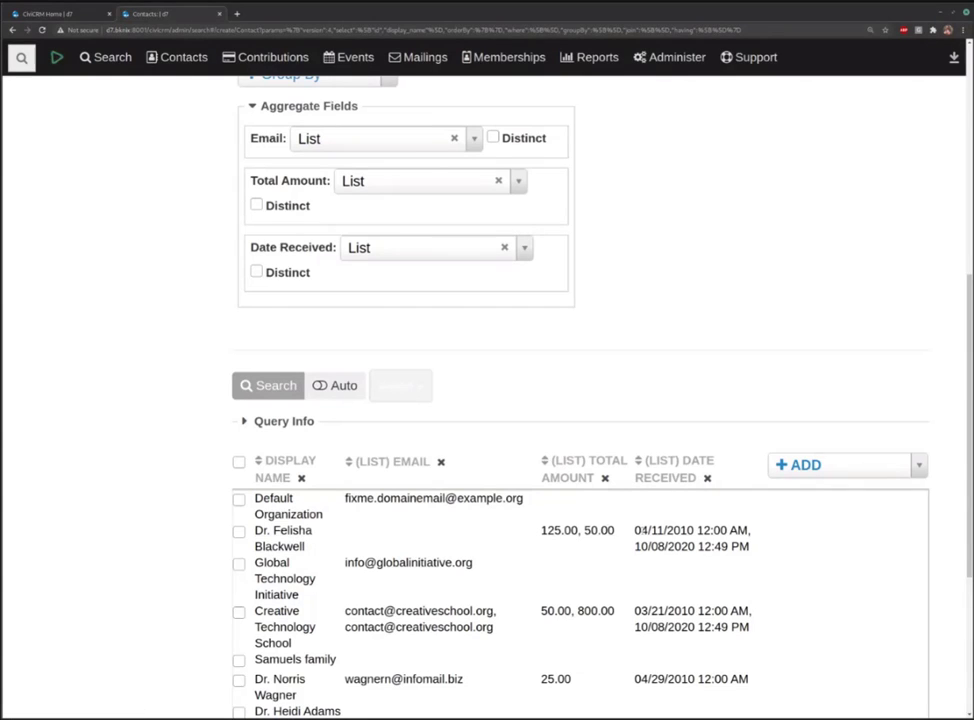
click(411, 182)
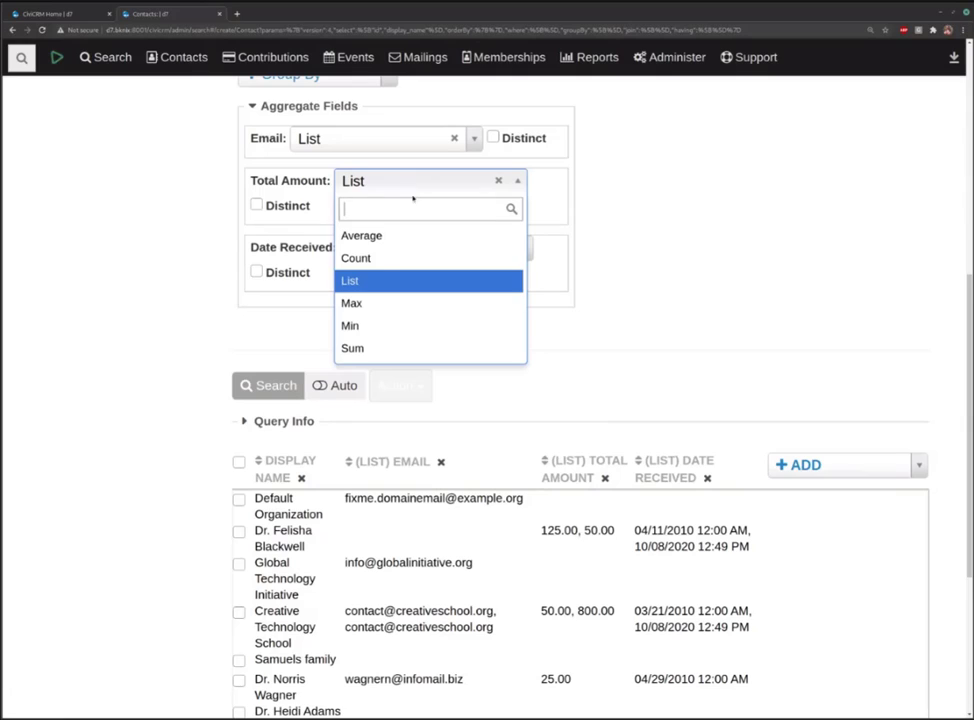
click(396, 348)
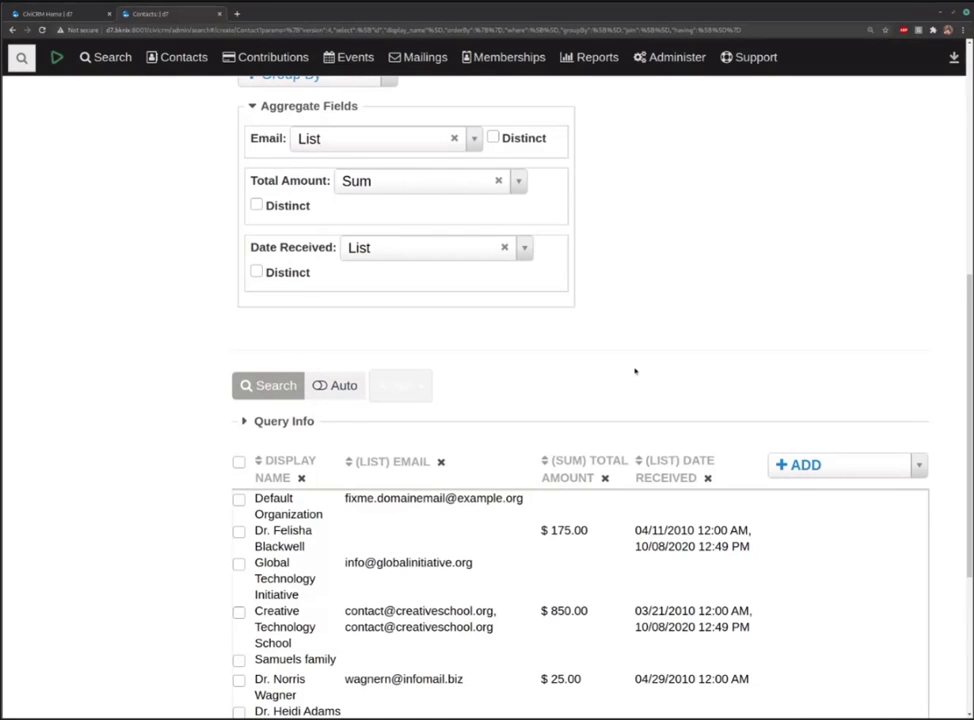
Set the aggregate function of Date Received to Max and rerun the search
click(426, 249)
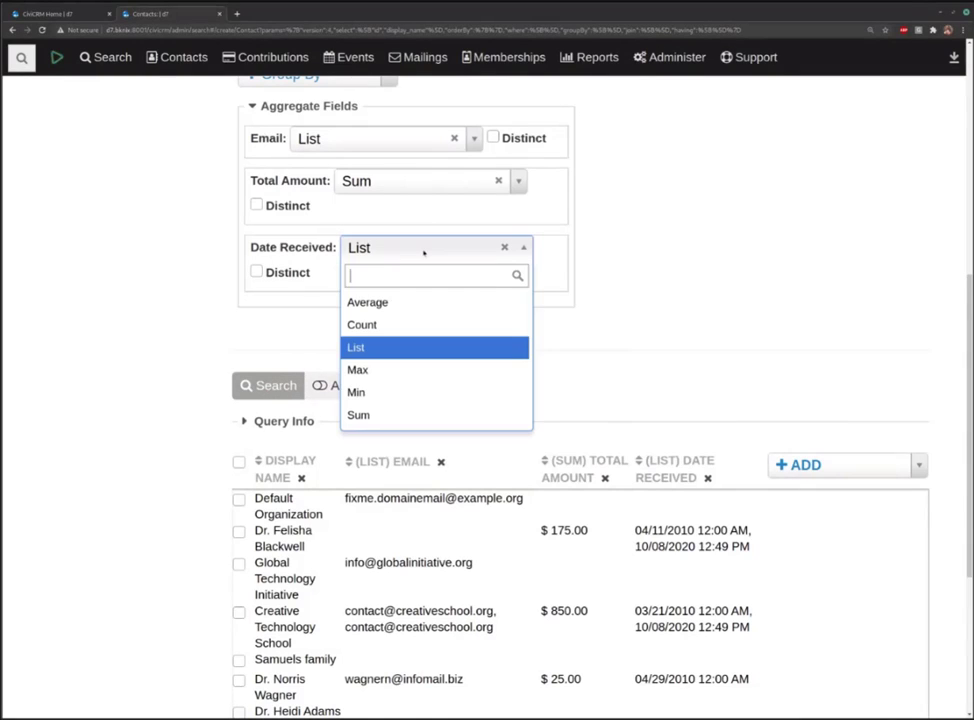
click(417, 370)
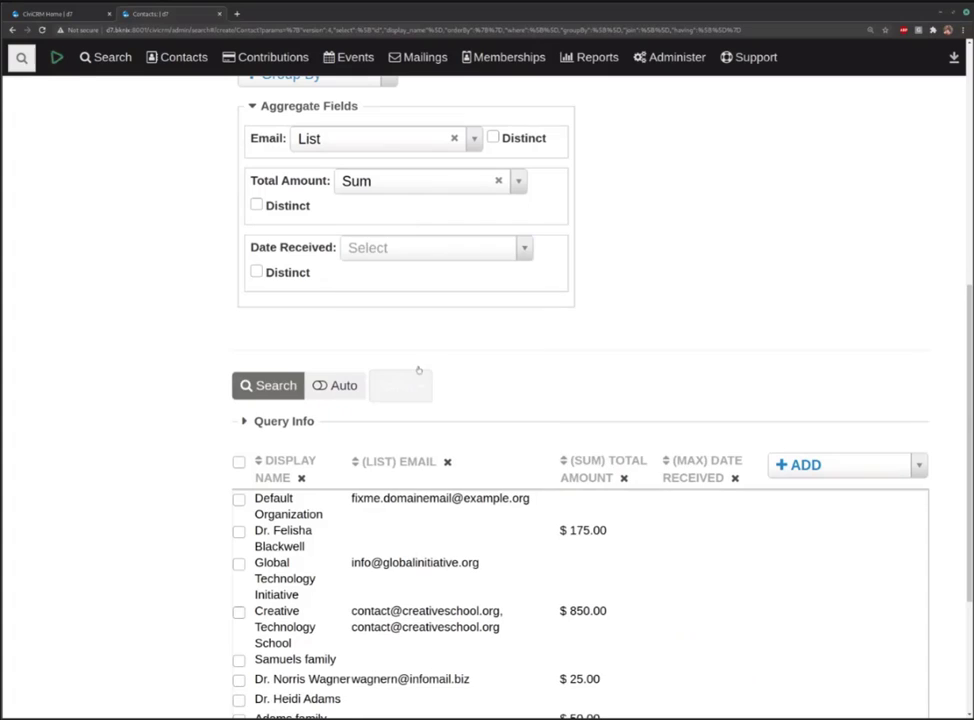
click(261, 390)
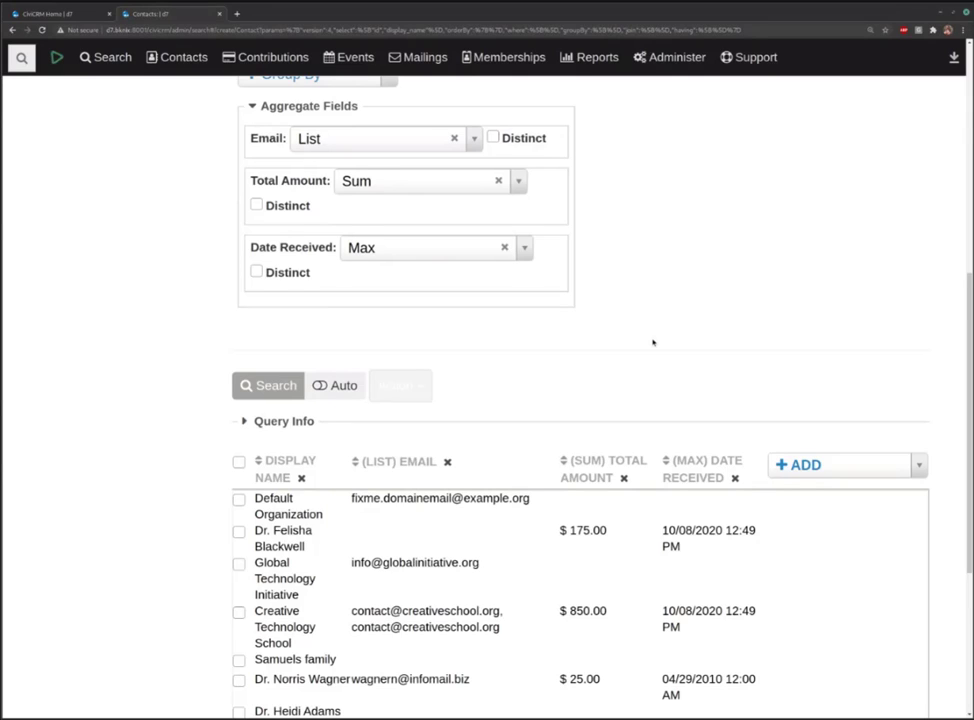
scroll(652, 341, down, 2)
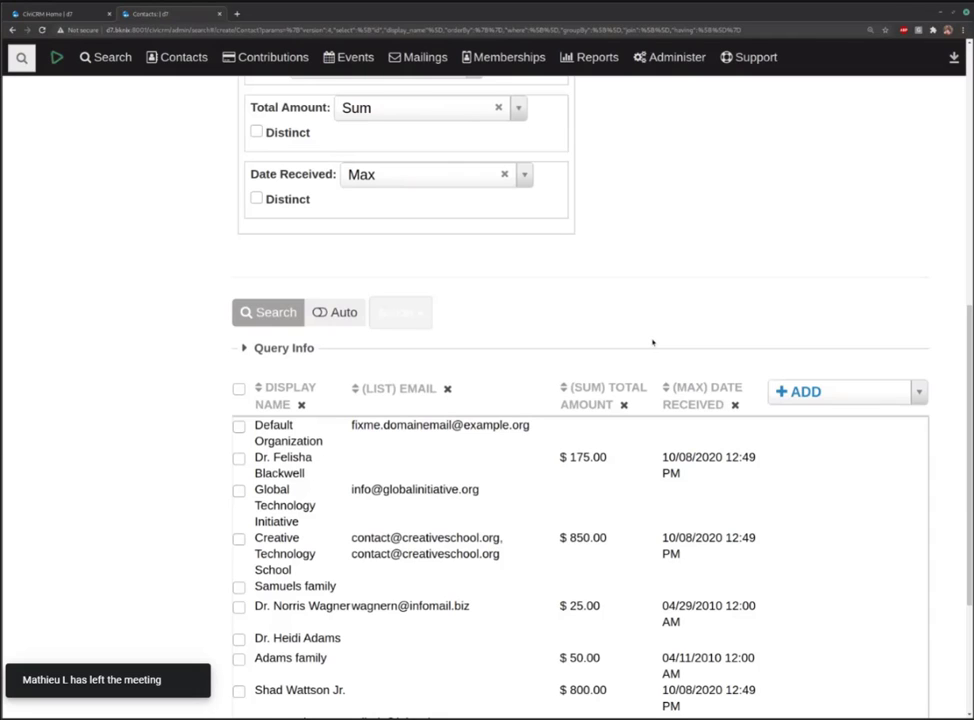
Make the Contributions join Required and refresh the results so only contacts with contributions are listed
scroll(670, 352, up, 2)
scroll(679, 358, up, 4)
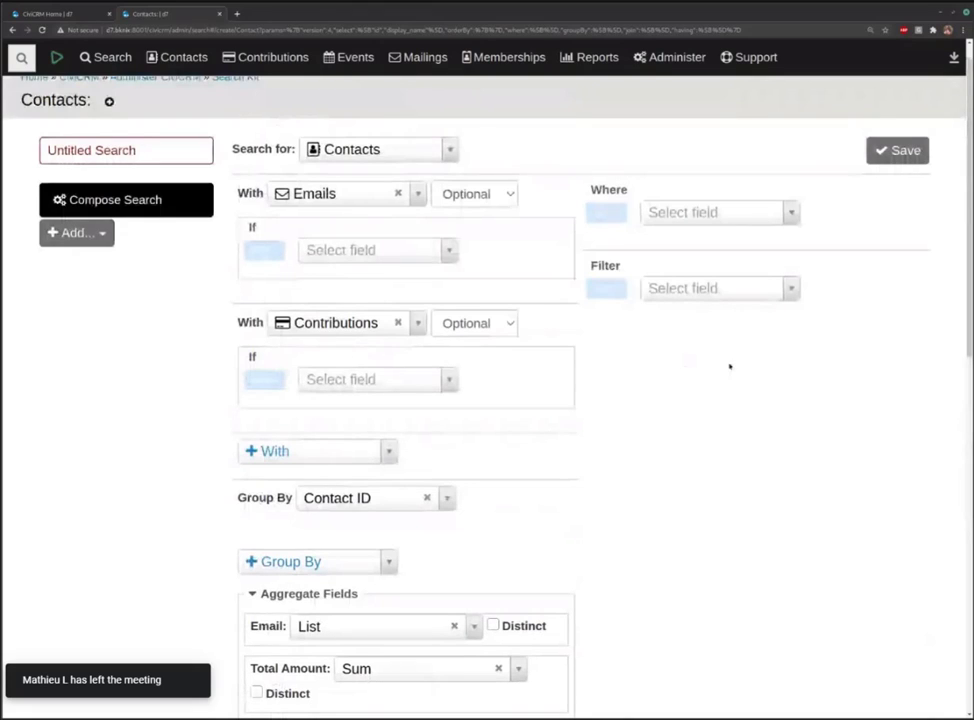
click(498, 327)
click(474, 344)
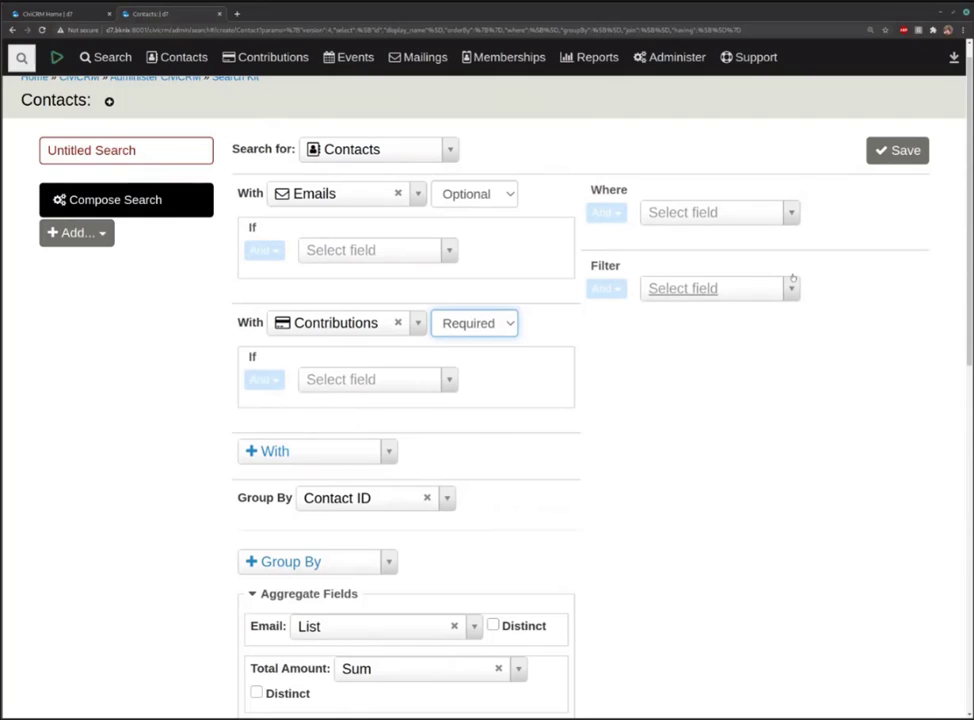
scroll(720, 383, down, 10)
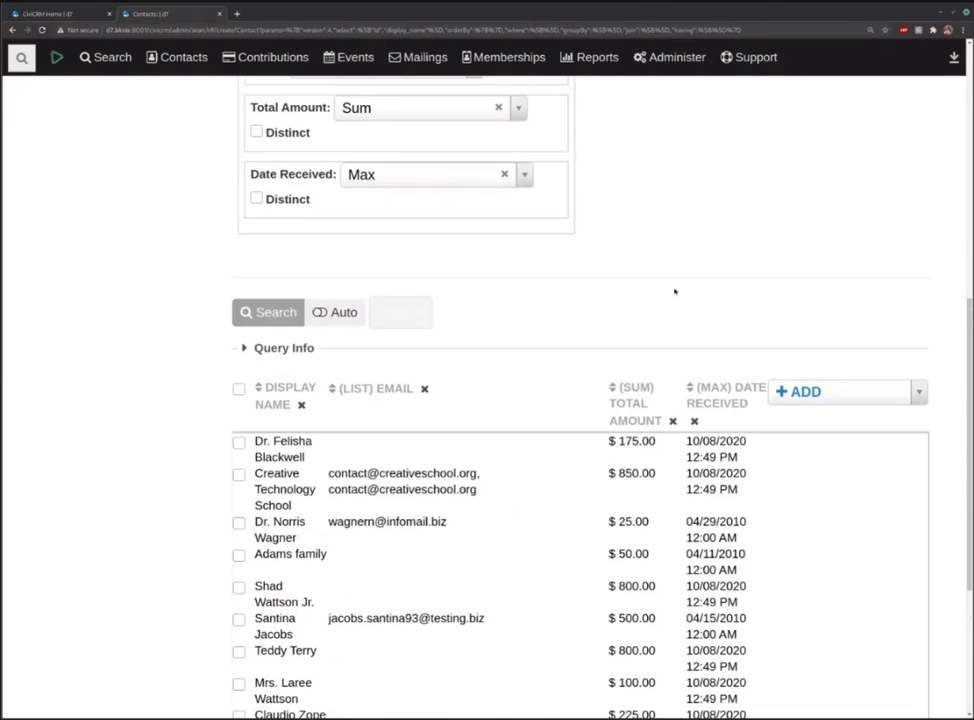
scroll(674, 291, down, 2)
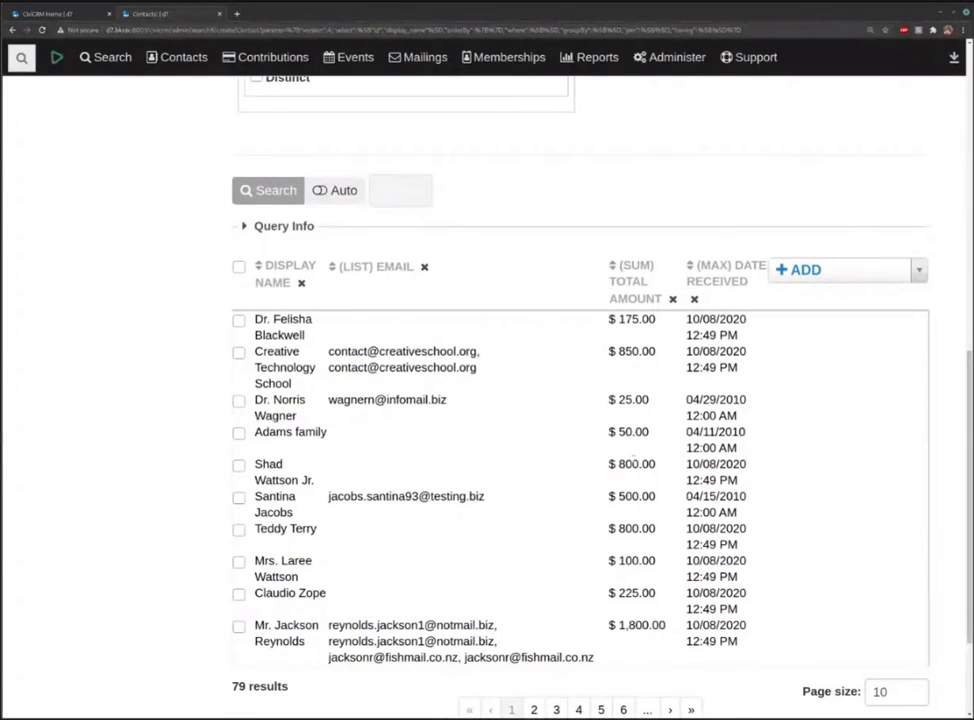
Add the Contribution ID as a results column and place it between the Email and Total Amount columns
click(855, 272)
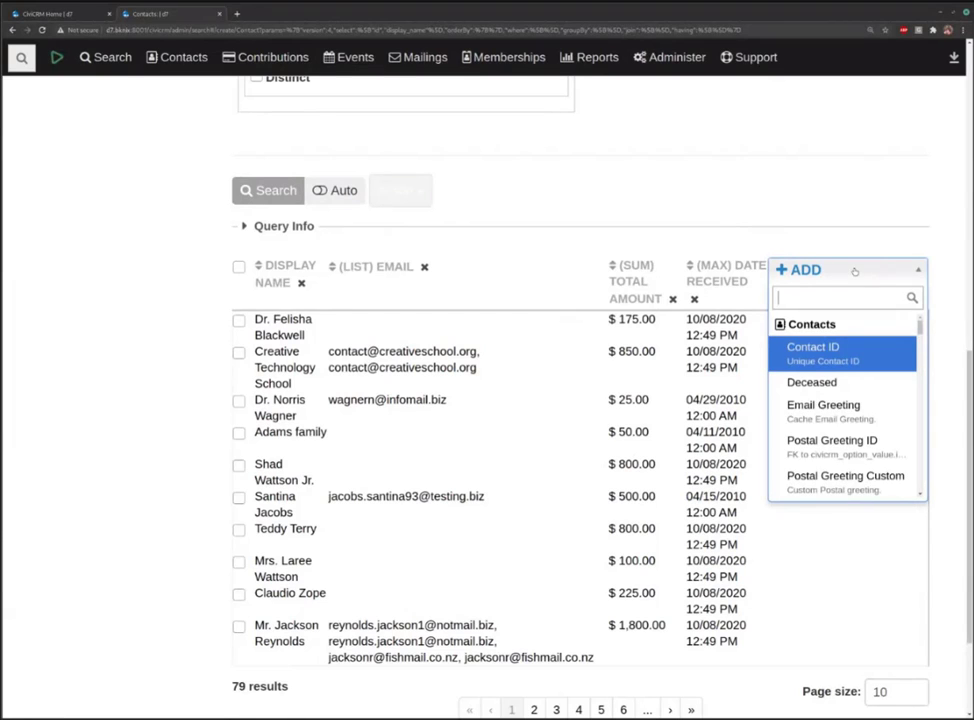
text(contri)
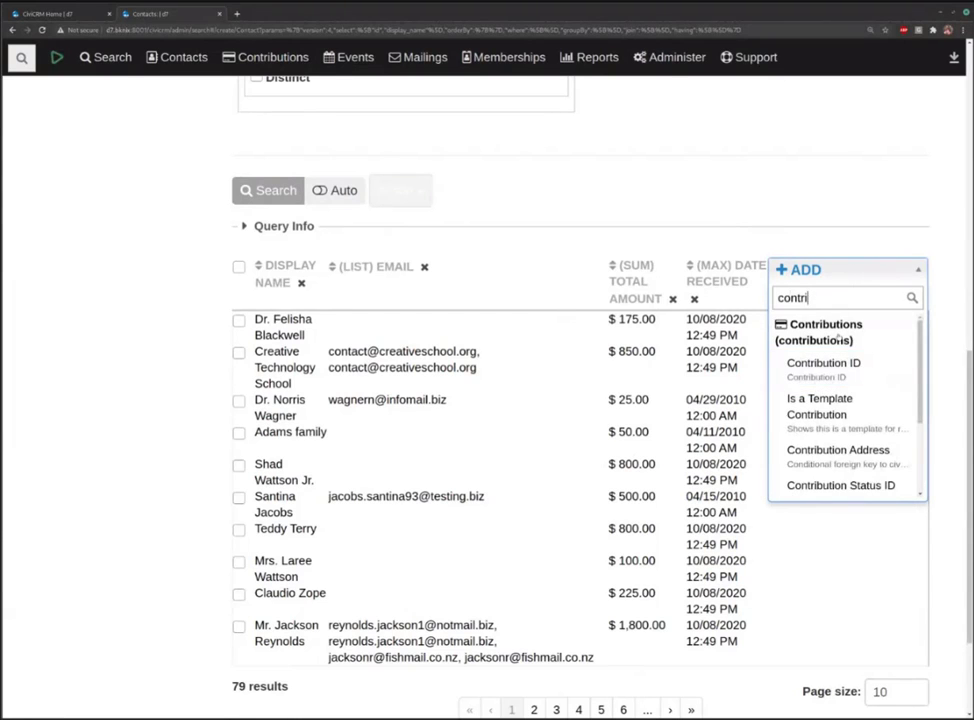
click(836, 364)
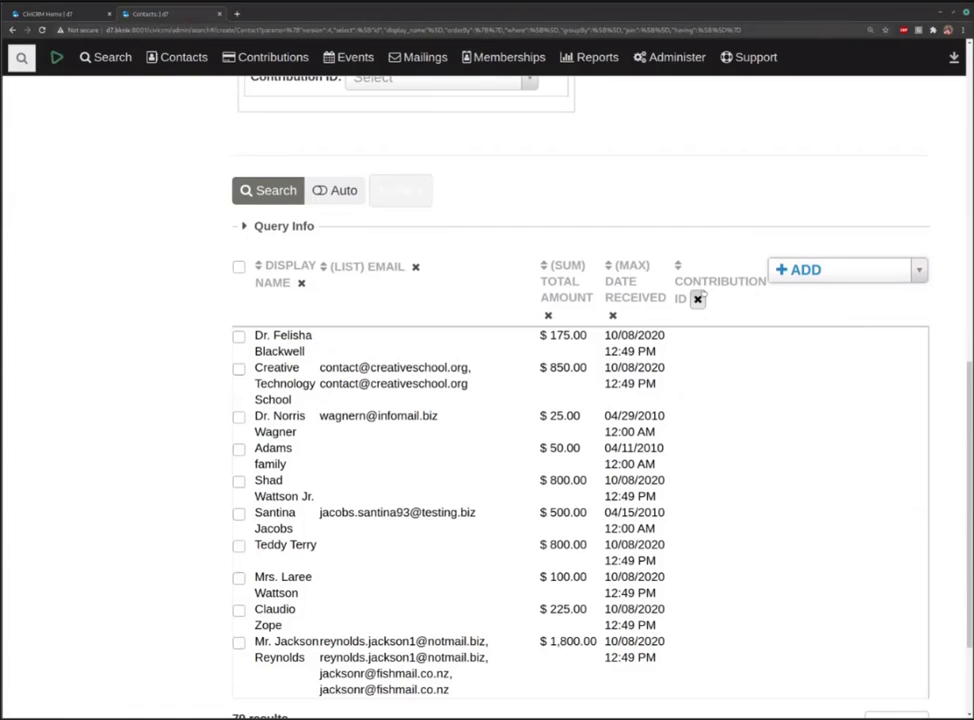
drag(720, 282, 522, 289)
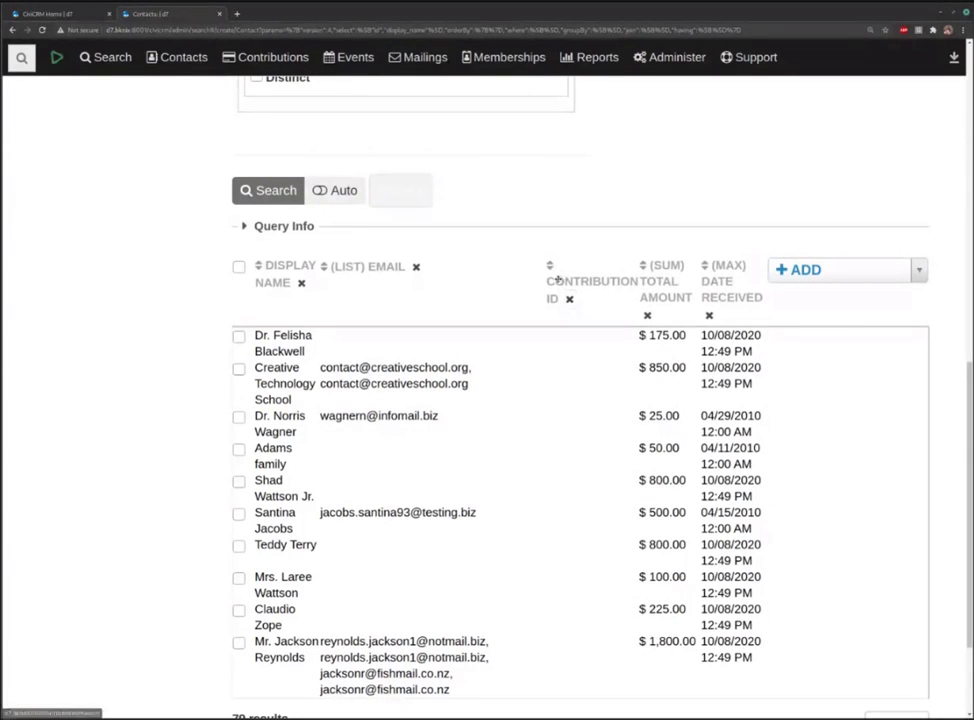
Set the aggregate function of Contribution ID to Count, rerun the search, and examine the number of contributions per contact
scroll(561, 279, up, 2)
scroll(561, 279, up, 2)
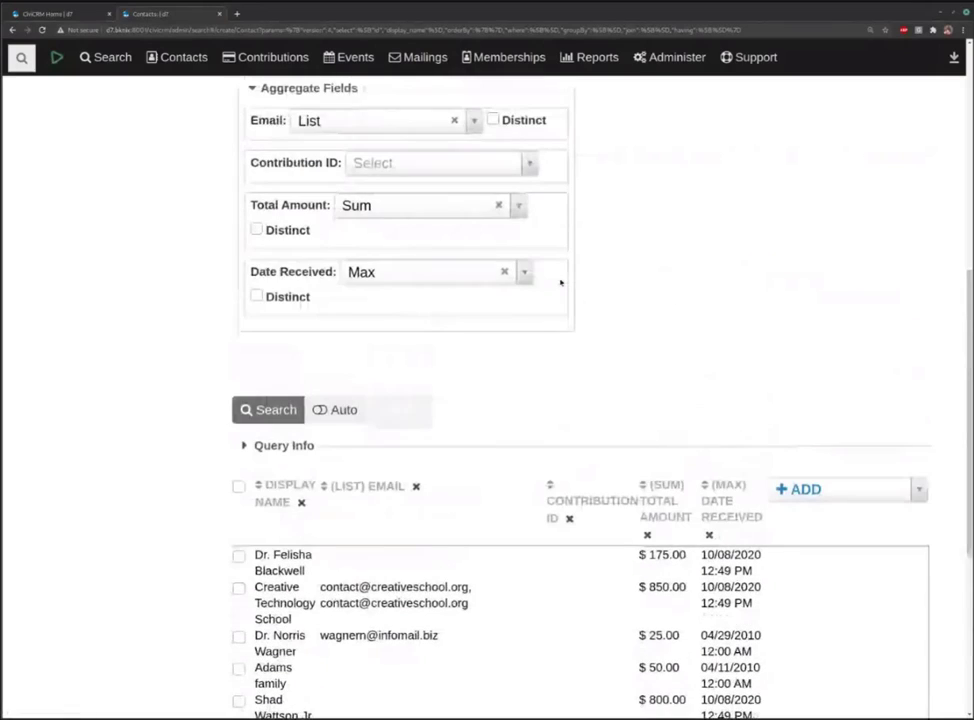
click(456, 160)
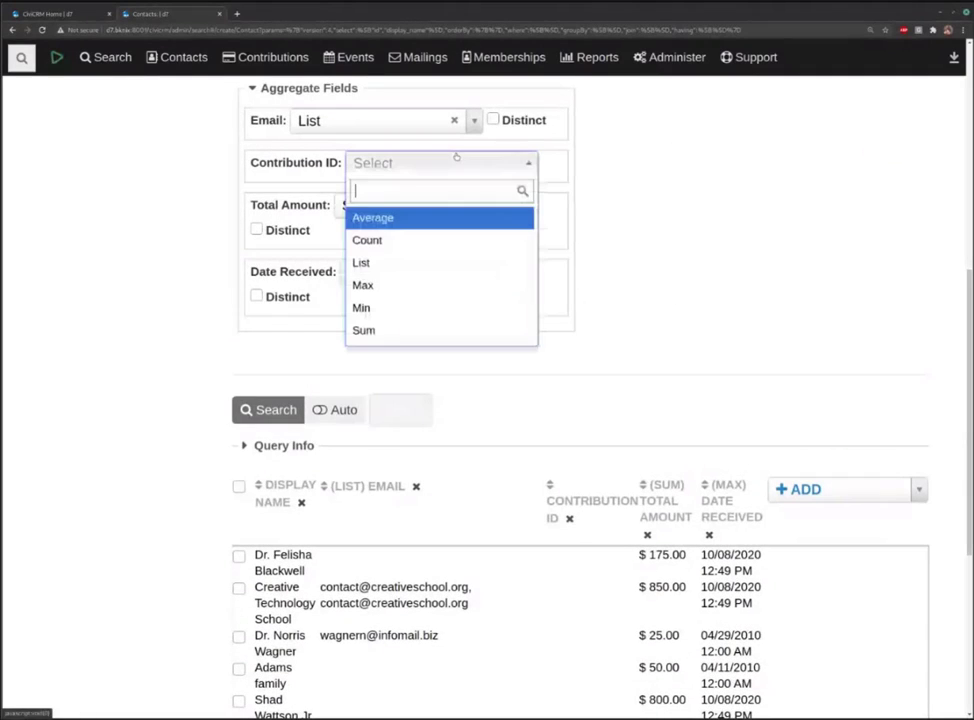
click(427, 242)
click(263, 433)
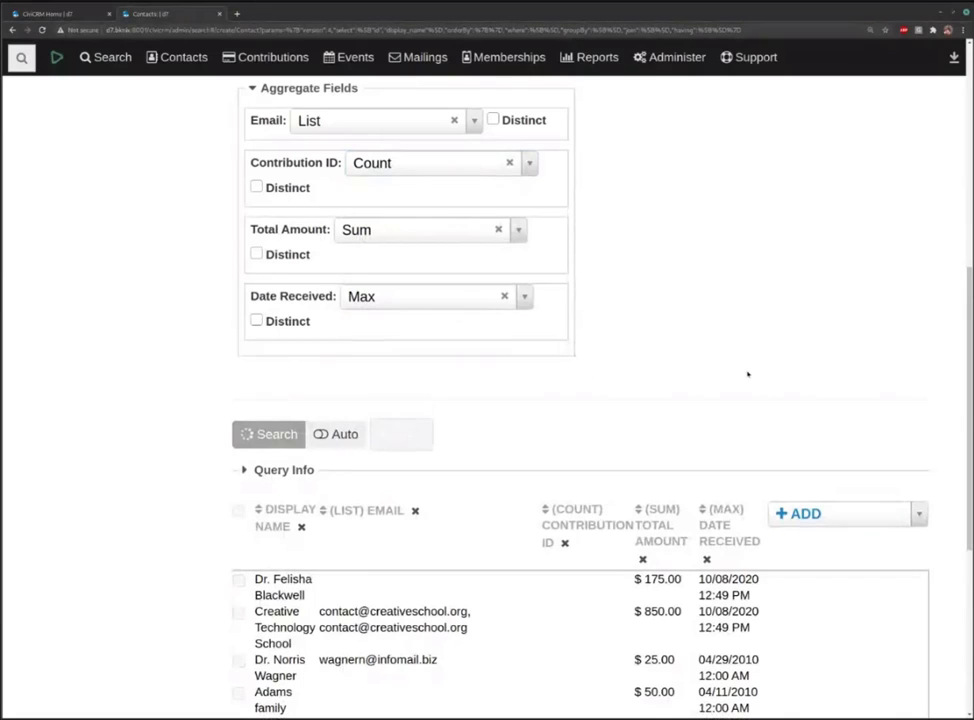
scroll(748, 374, down, 3)
scroll(748, 374, down, 3)
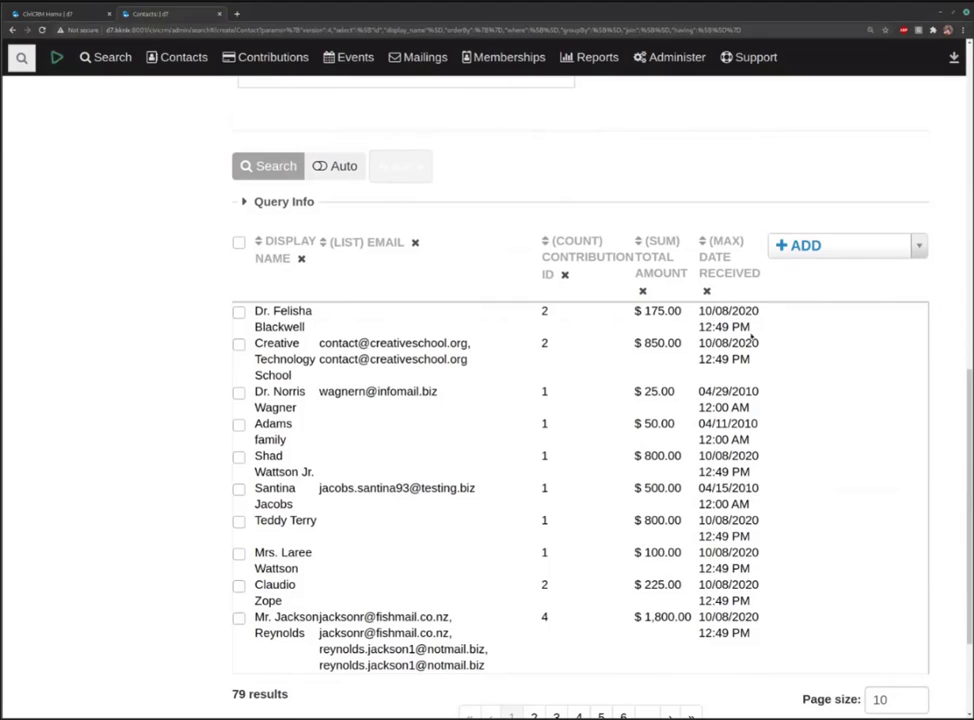
scroll(640, 525, down, 2)
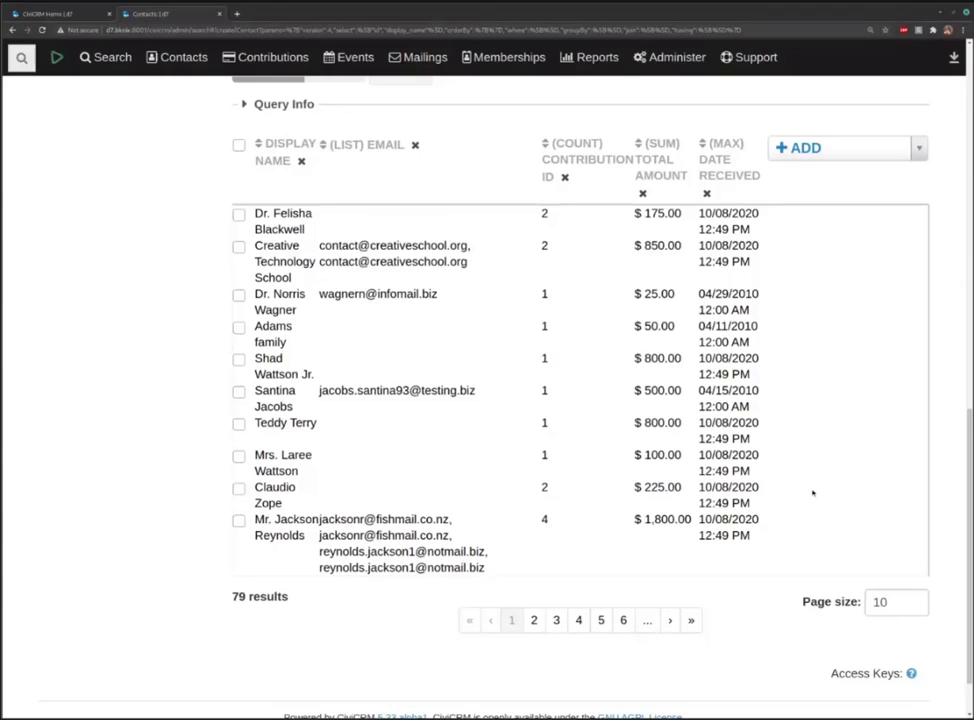
Collapse the Aggregate Fields section of the search form
scroll(800, 505, up, 10)
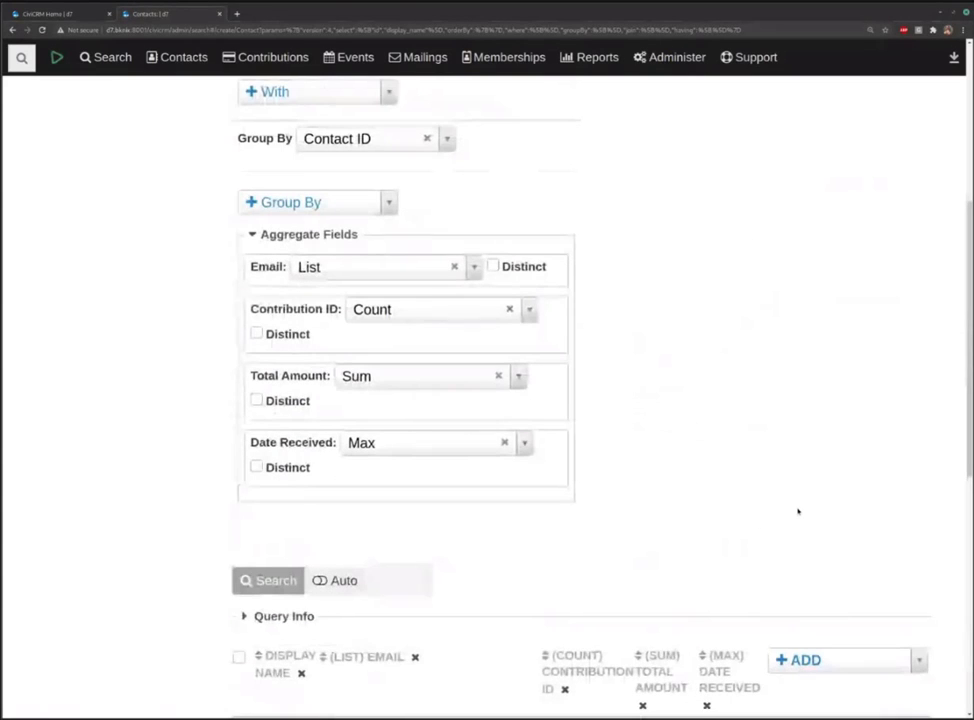
scroll(798, 511, up, 5)
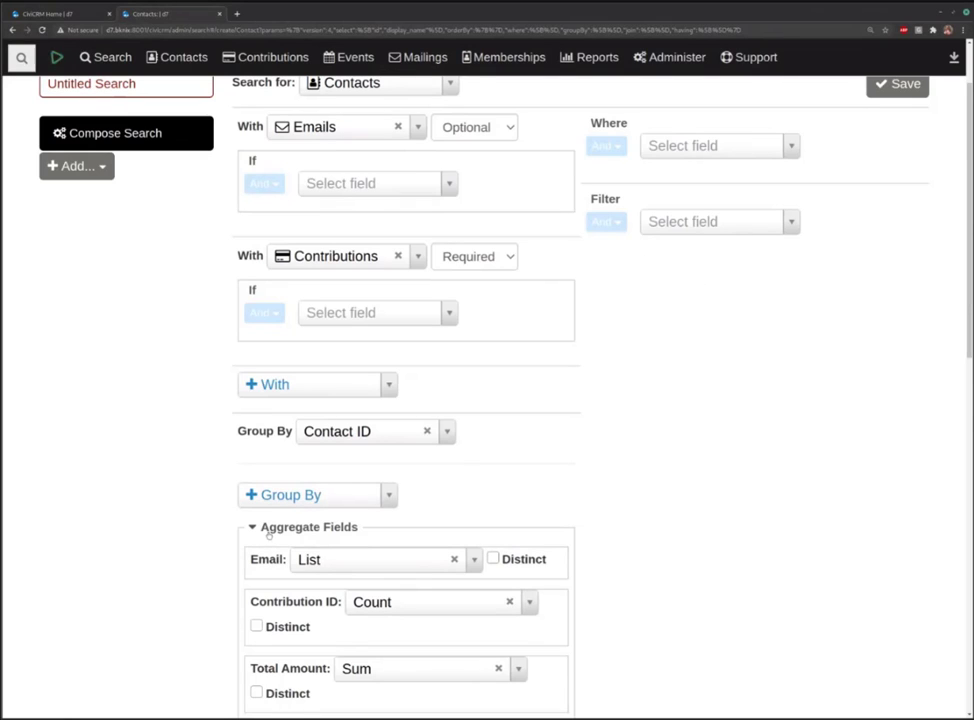
click(266, 527)
Add a filter requiring the summed Total Amount to be greater than 100
scroll(570, 415, down, 2)
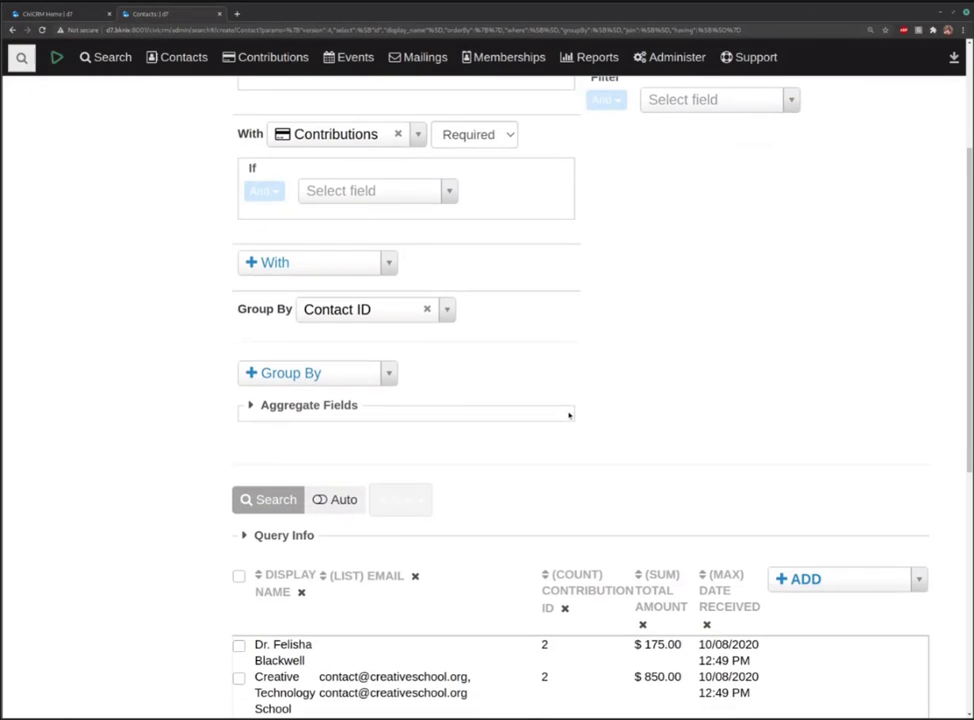
click(745, 100)
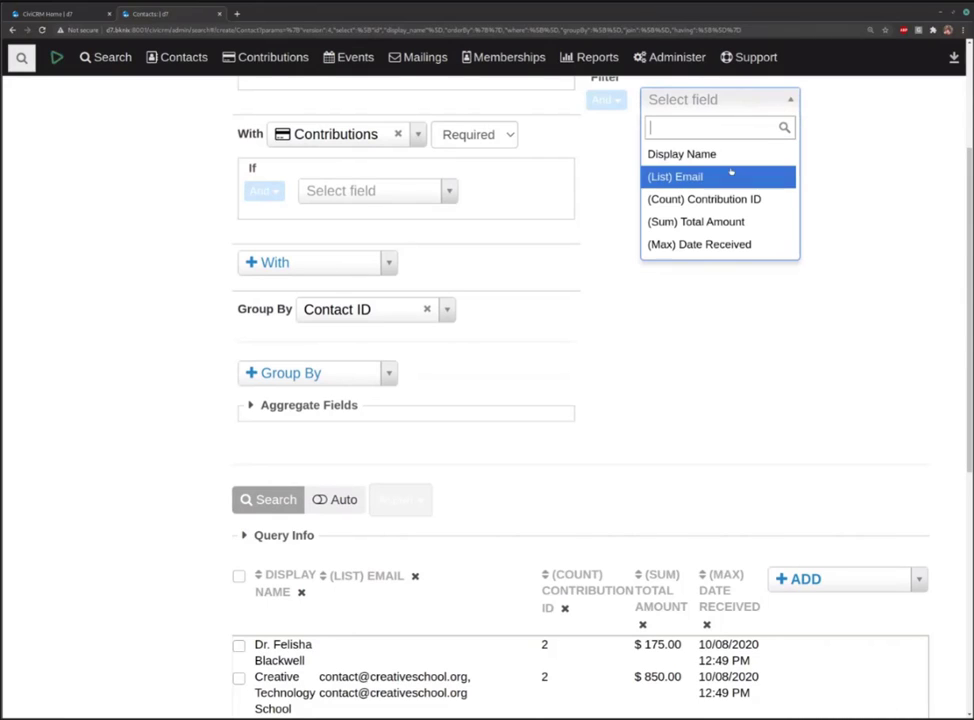
click(720, 223)
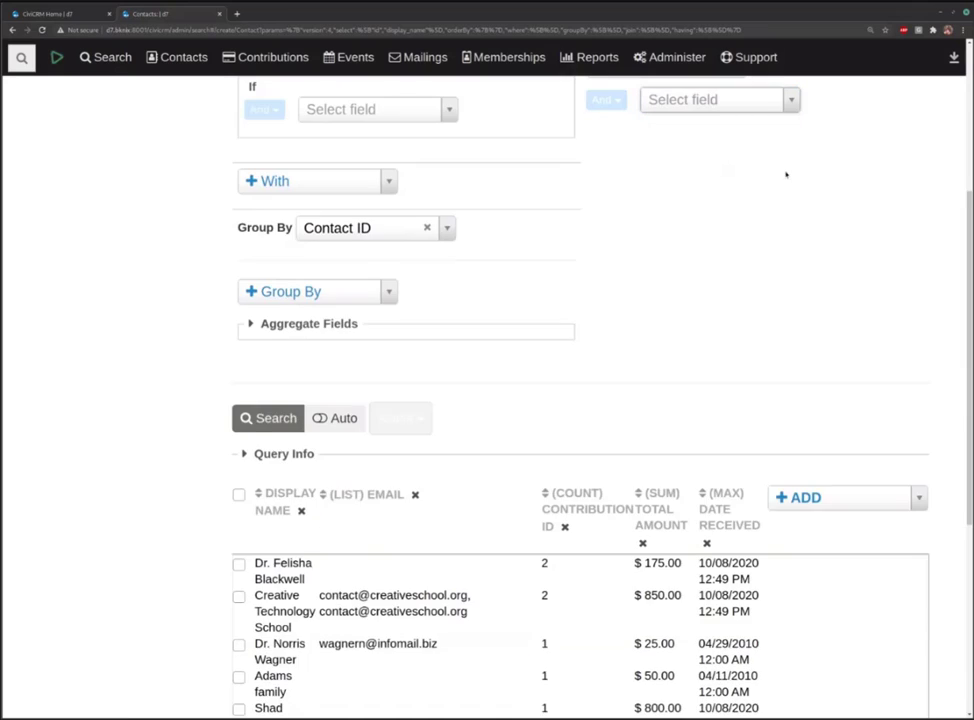
click(802, 158)
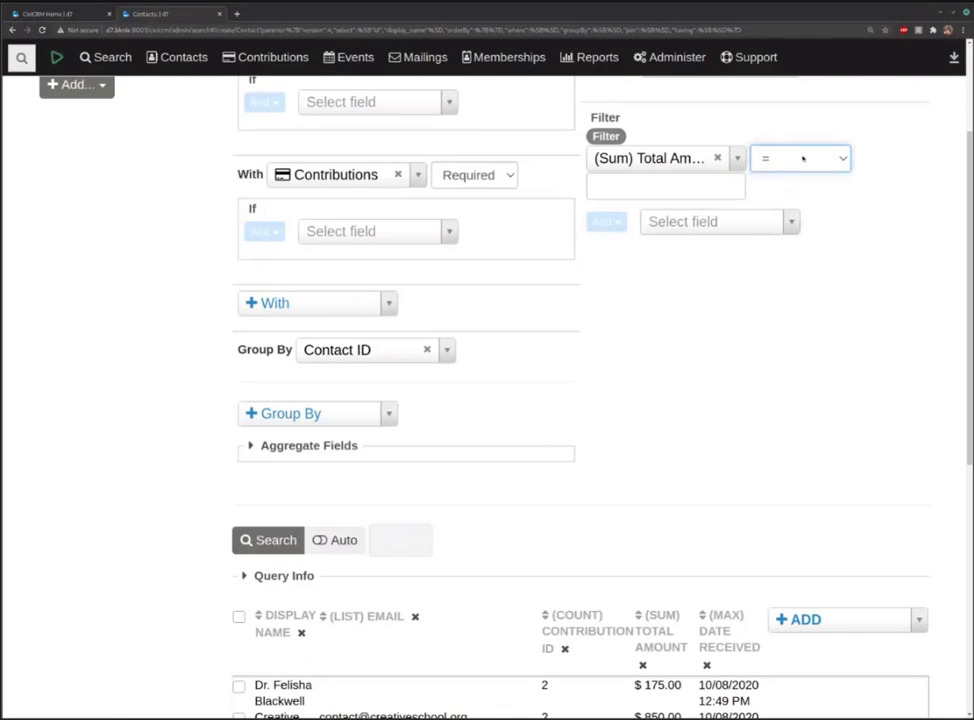
click(800, 212)
click(668, 186)
text(1)
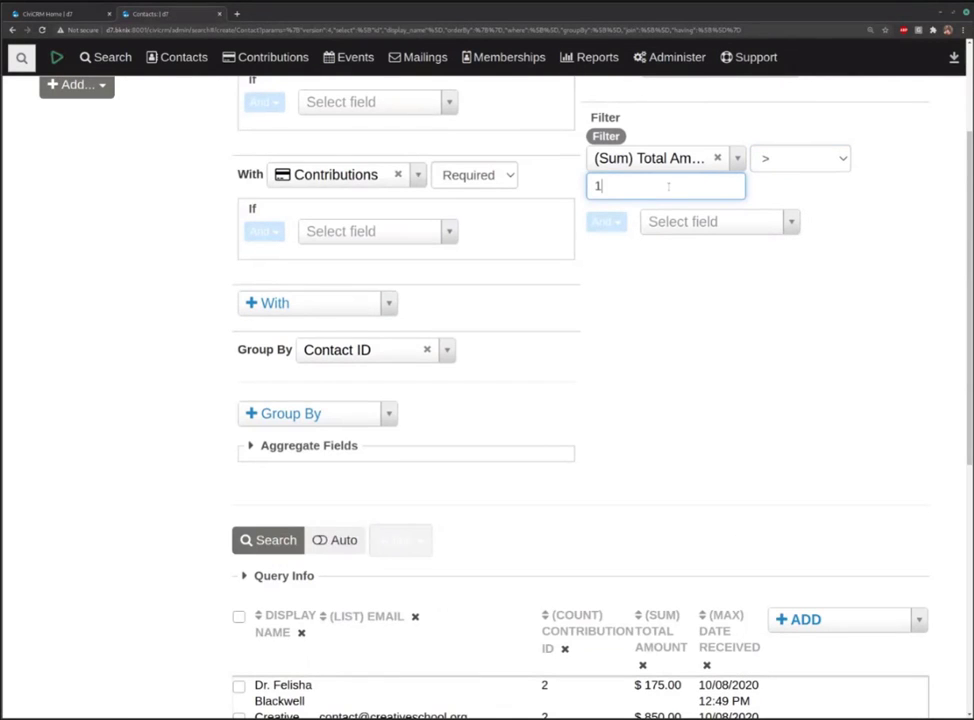
text(00)
Rerun the search with the amount filter and examine the contacts and contribution totals listed
scroll(594, 365, down, 2)
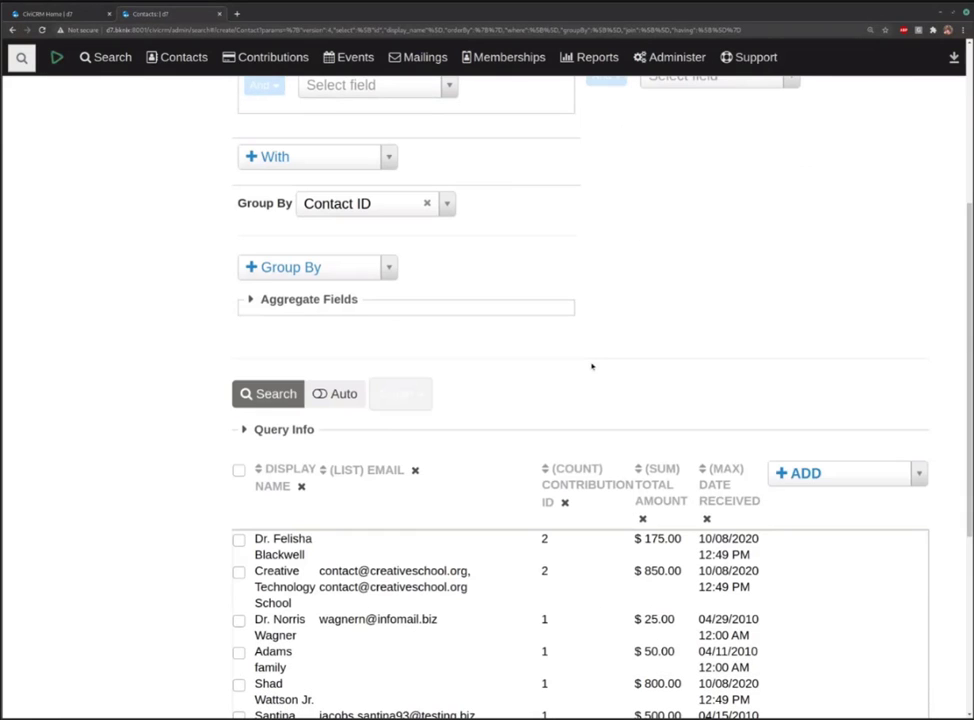
click(280, 394)
scroll(709, 296, down, 2)
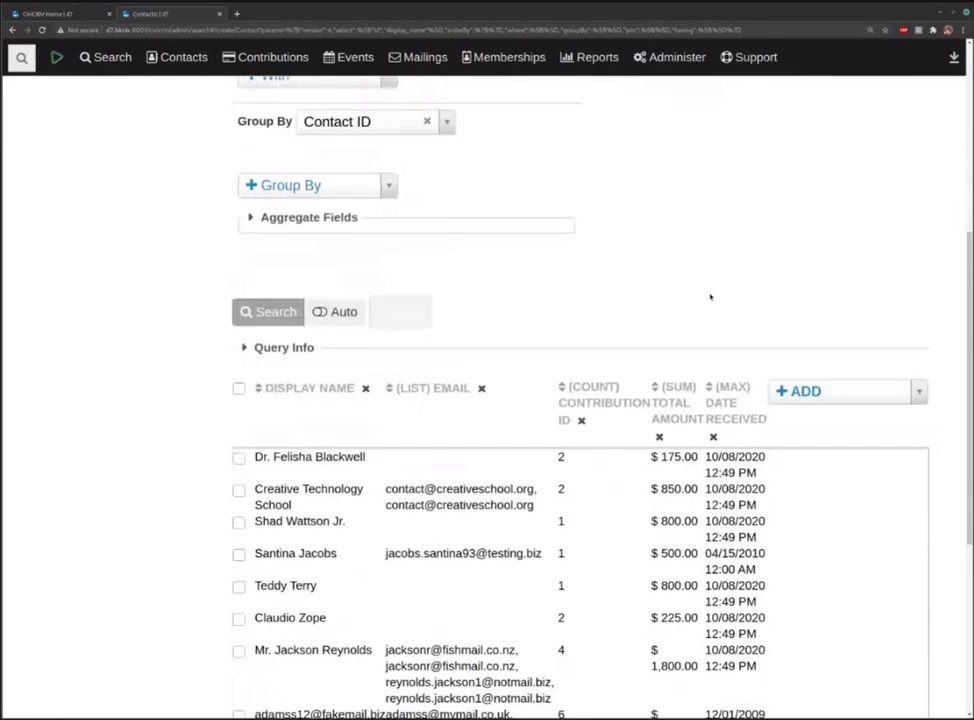
scroll(778, 400, down, 1)
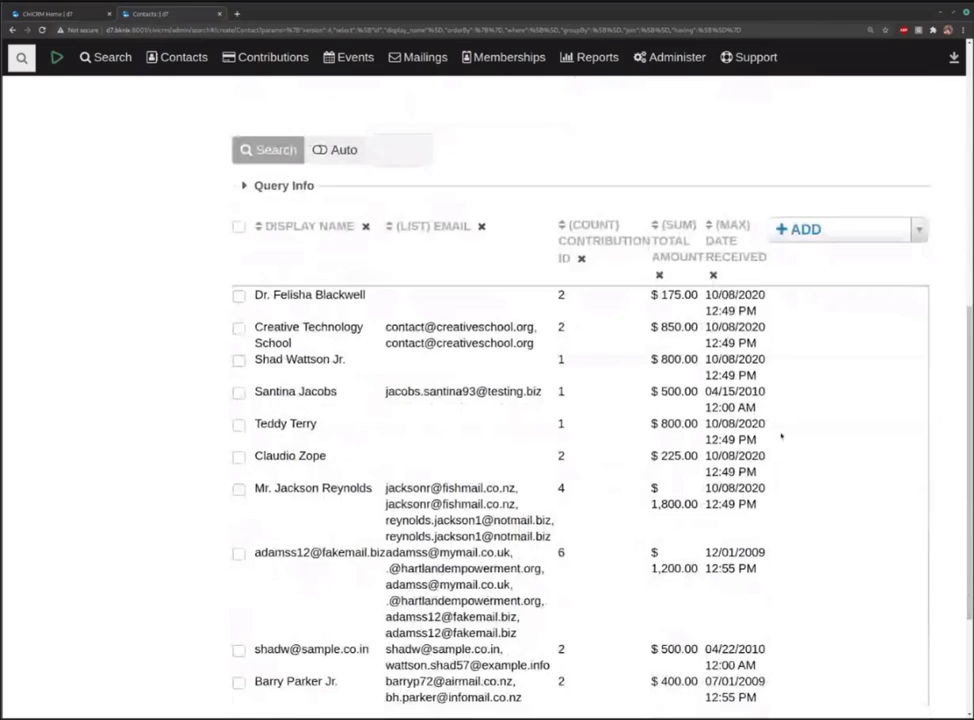
scroll(790, 459, down, 2)
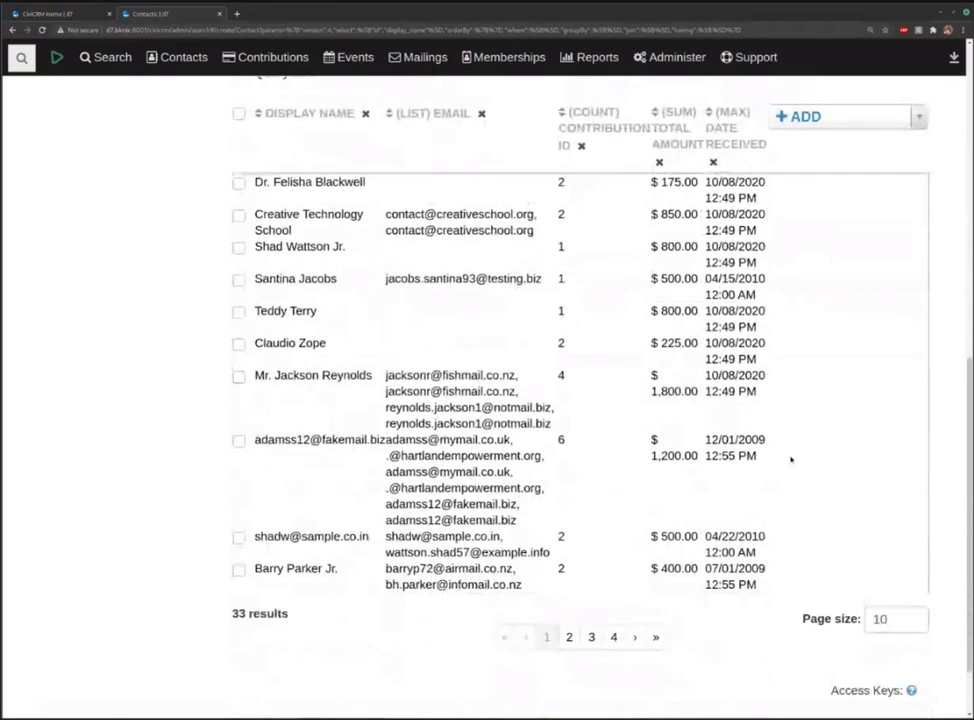
scroll(790, 459, up, 1)
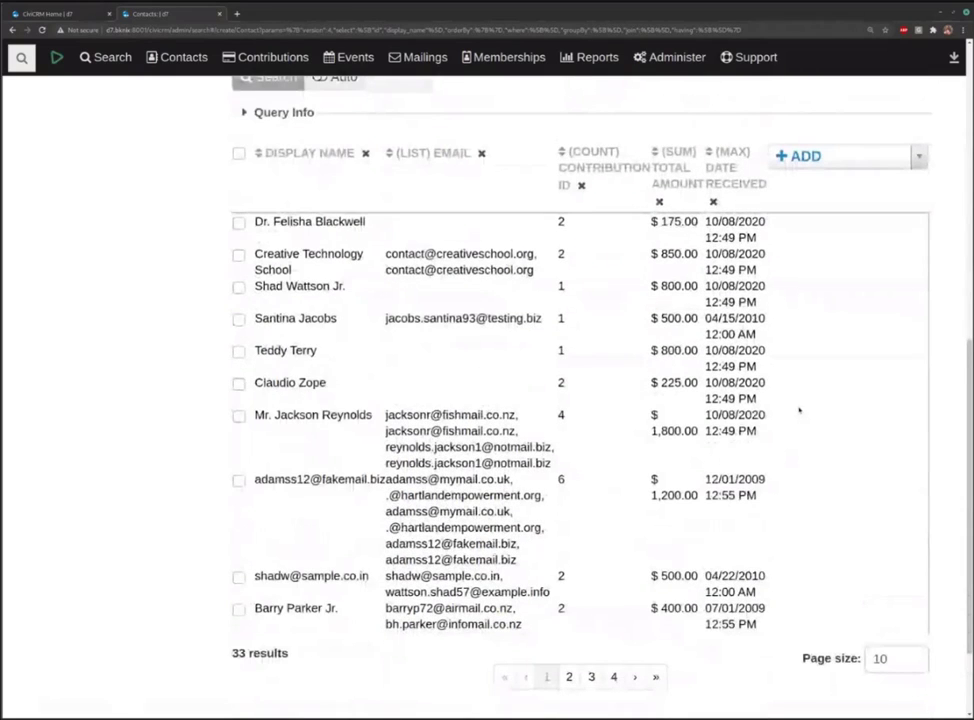
Sort the results by summed Total Amount in descending order and examine the largest contributors
click(673, 181)
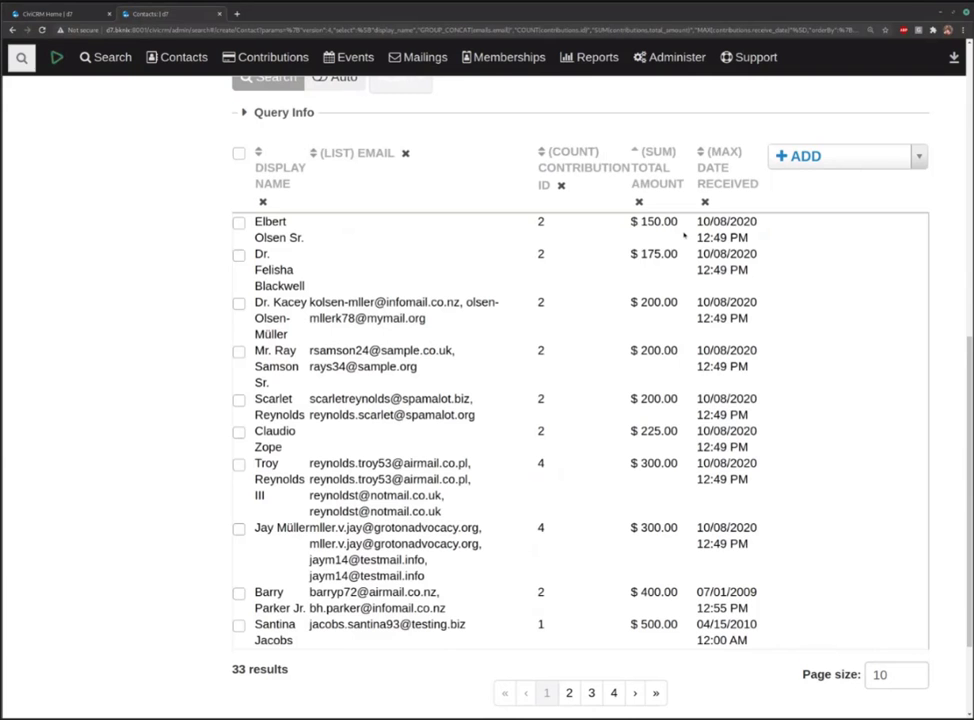
click(660, 150)
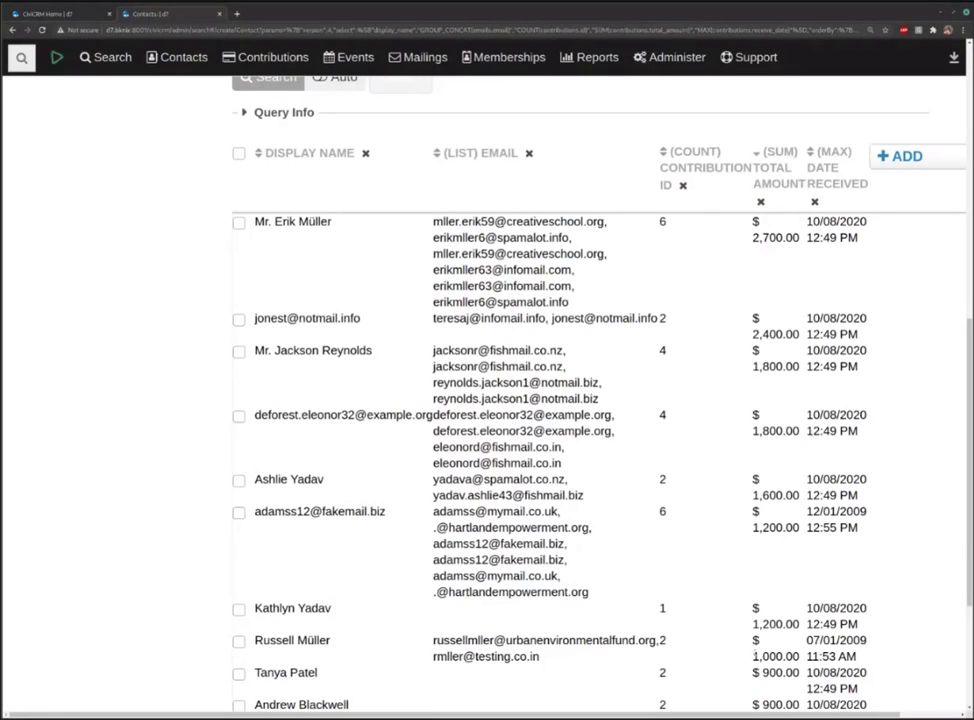
scroll(487, 400, right, 3)
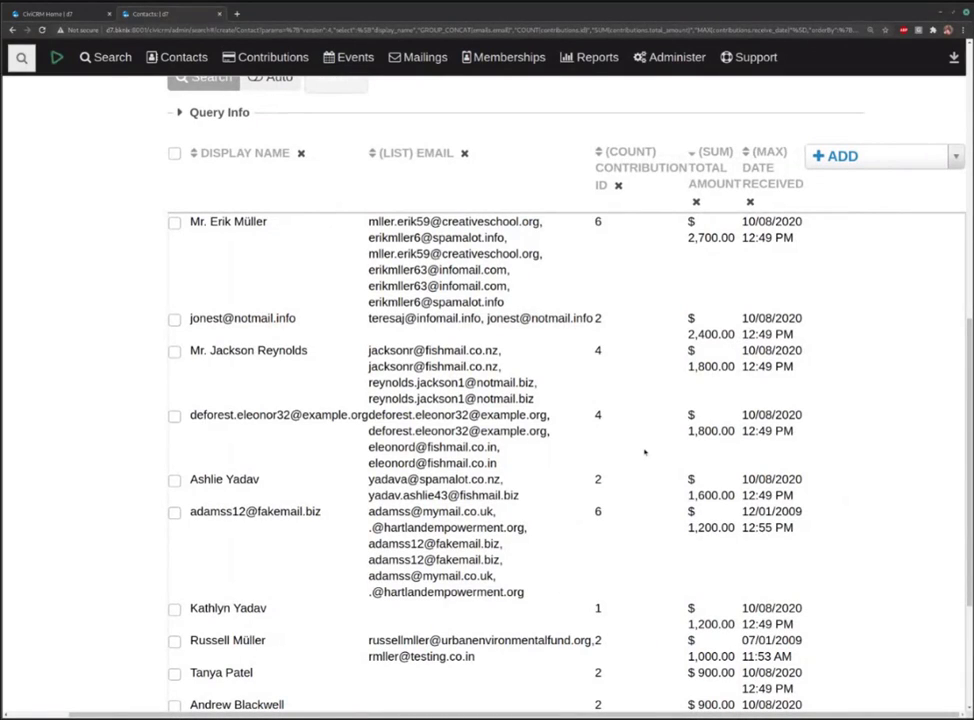
Name the search Demo and save it
scroll(645, 452, up, 5)
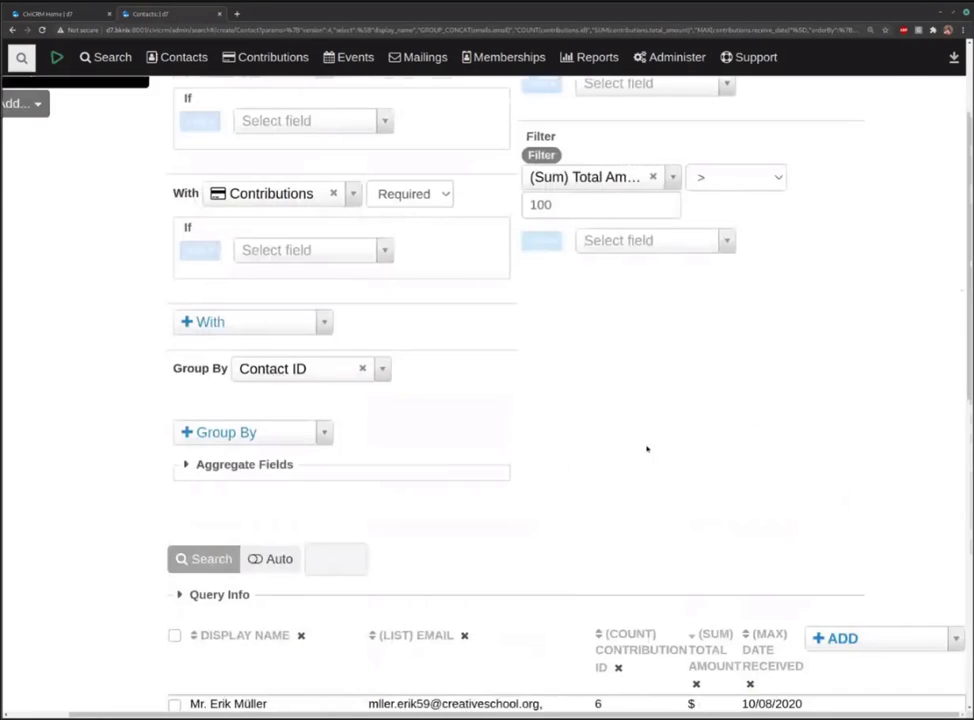
scroll(646, 449, up, 2)
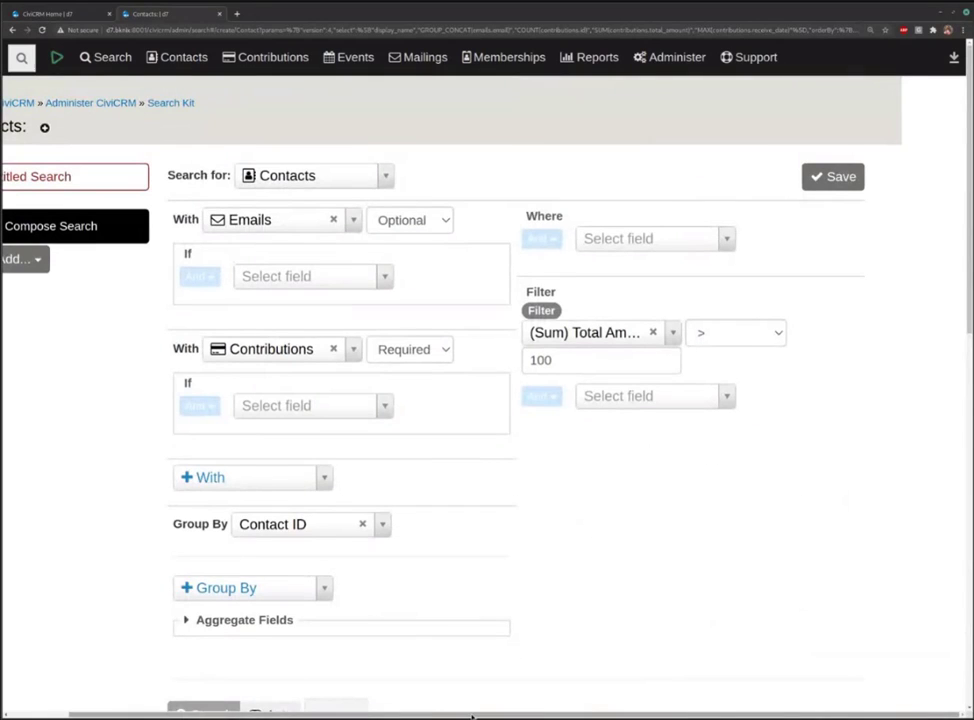
scroll(474, 712, left, 1)
click(137, 184)
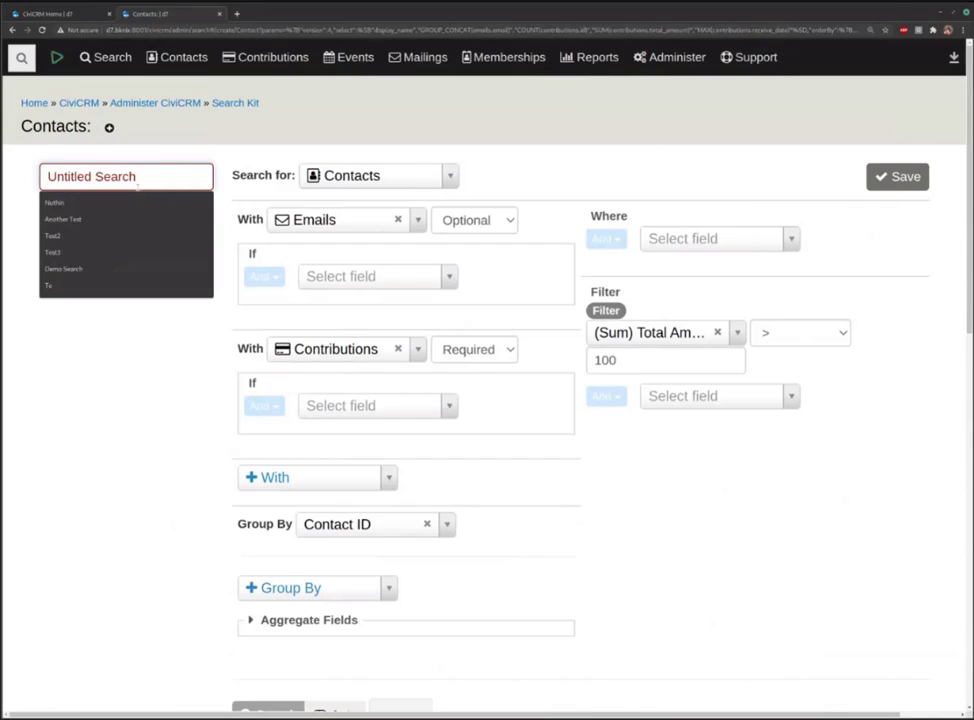
text(Demo)
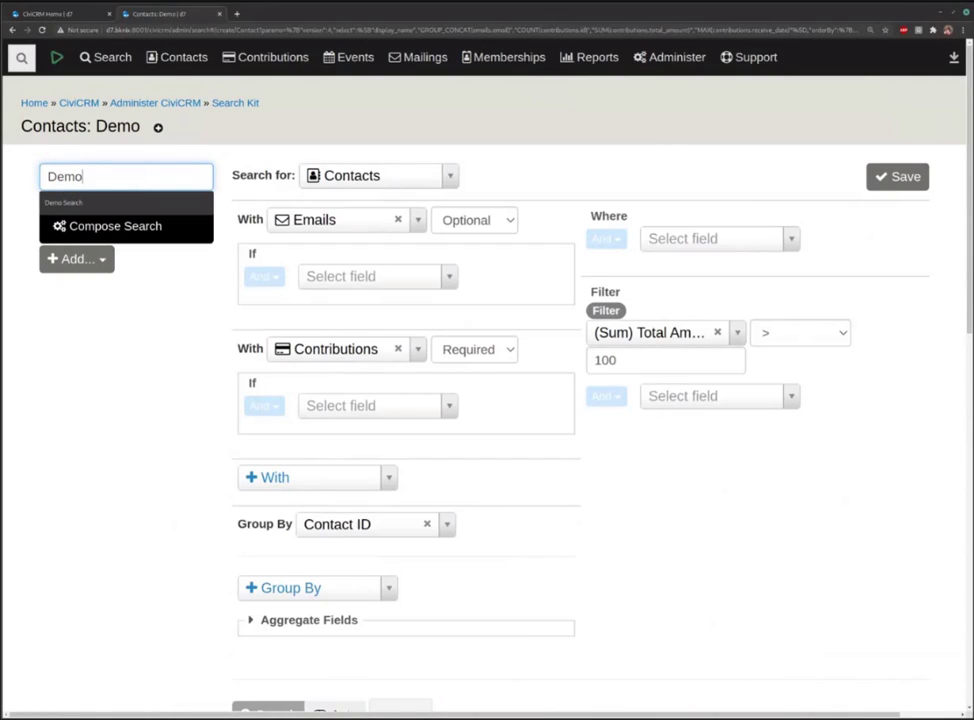
click(897, 177)
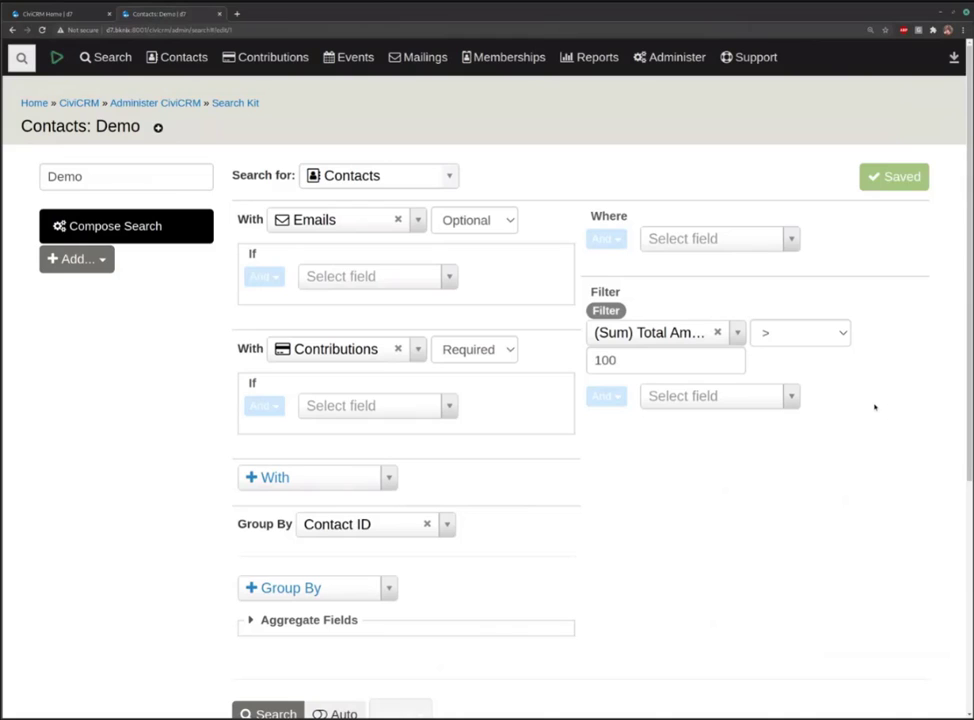
Run the saved Demo search and select all contacts in the results
scroll(875, 407, down, 5)
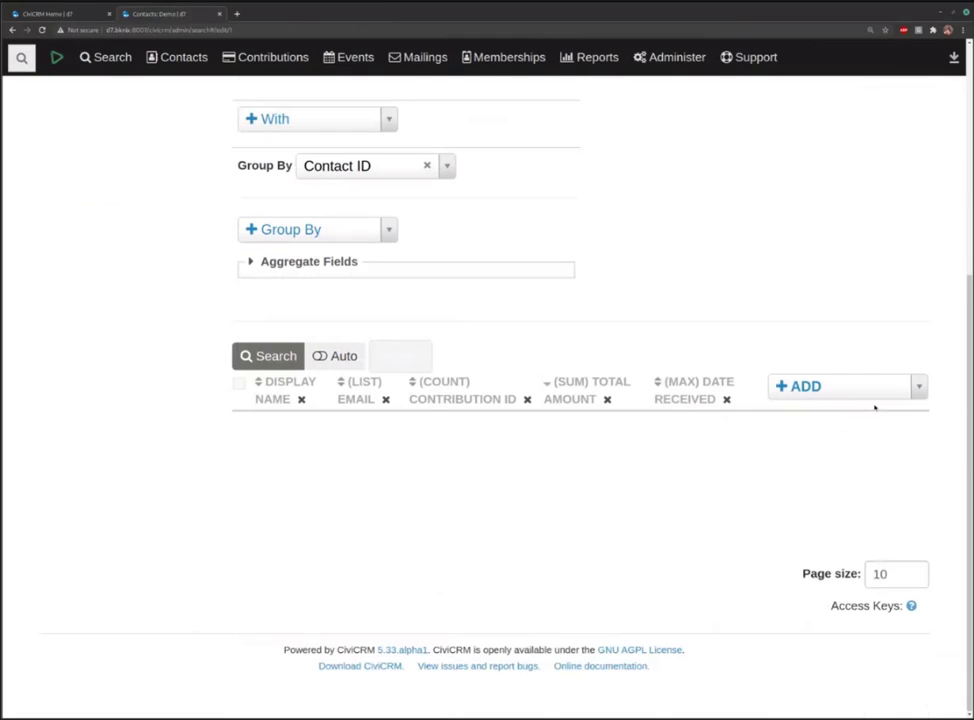
click(266, 357)
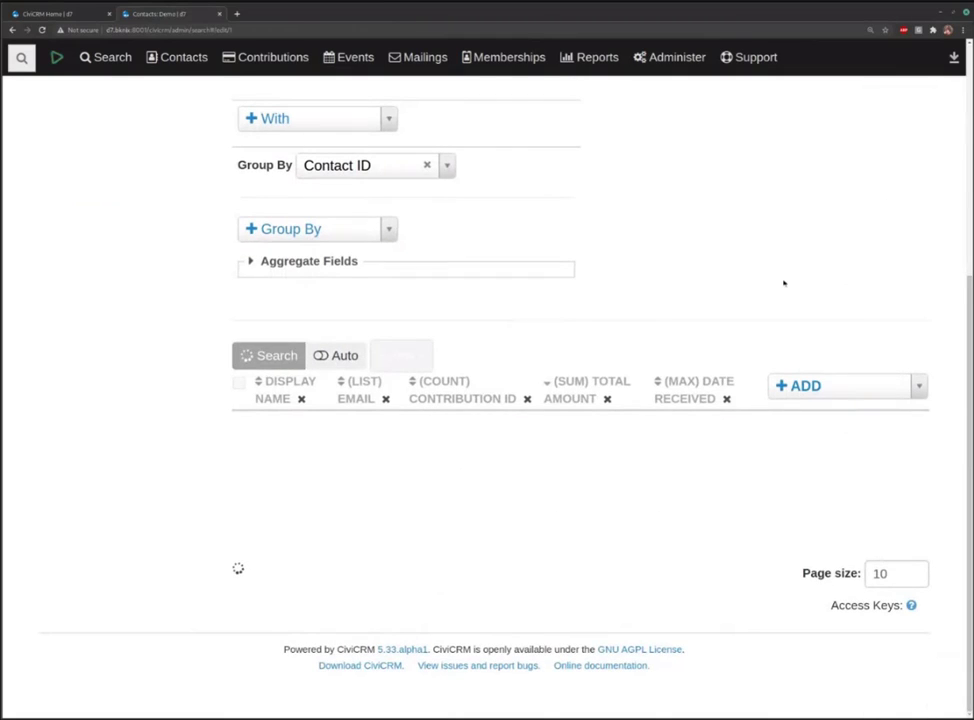
scroll(759, 263, down, 2)
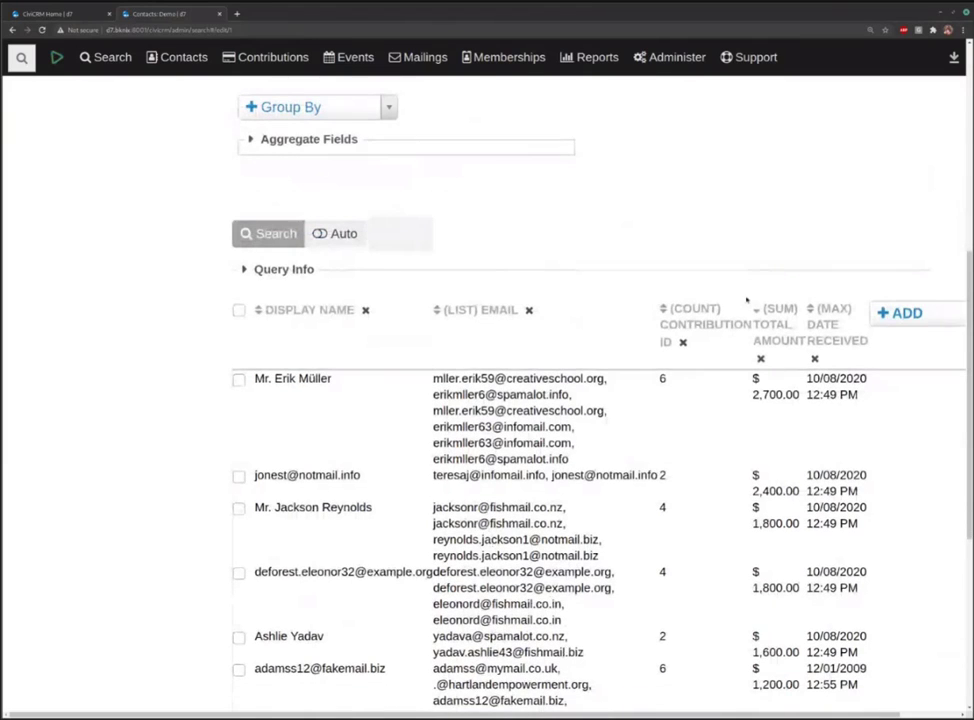
click(239, 310)
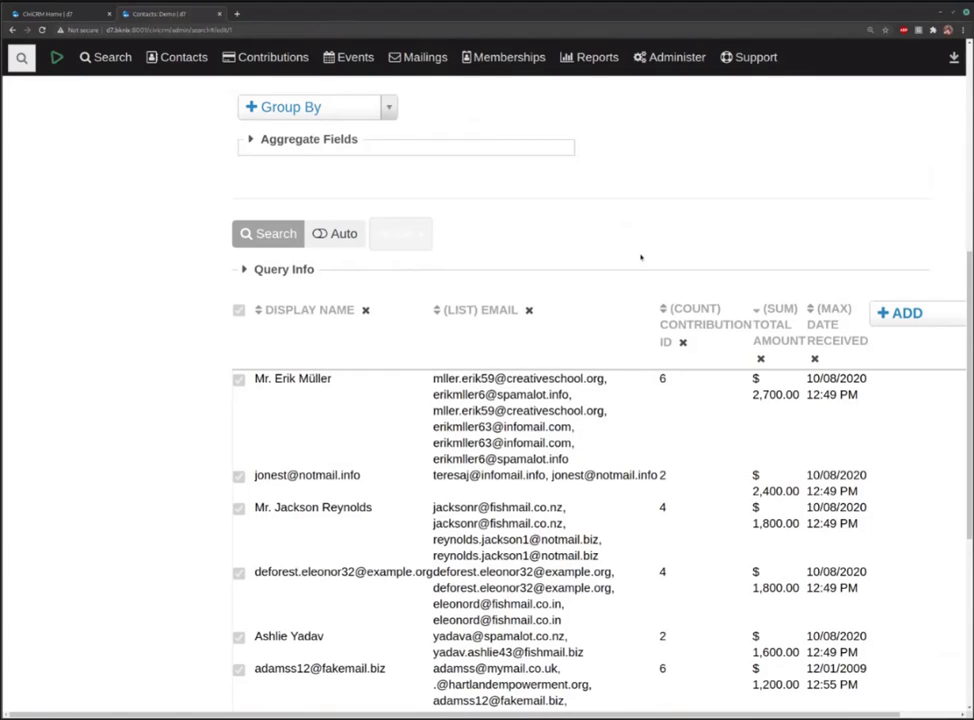
Add a Contact ID column ahead of Display Name and rerun the search
click(905, 314)
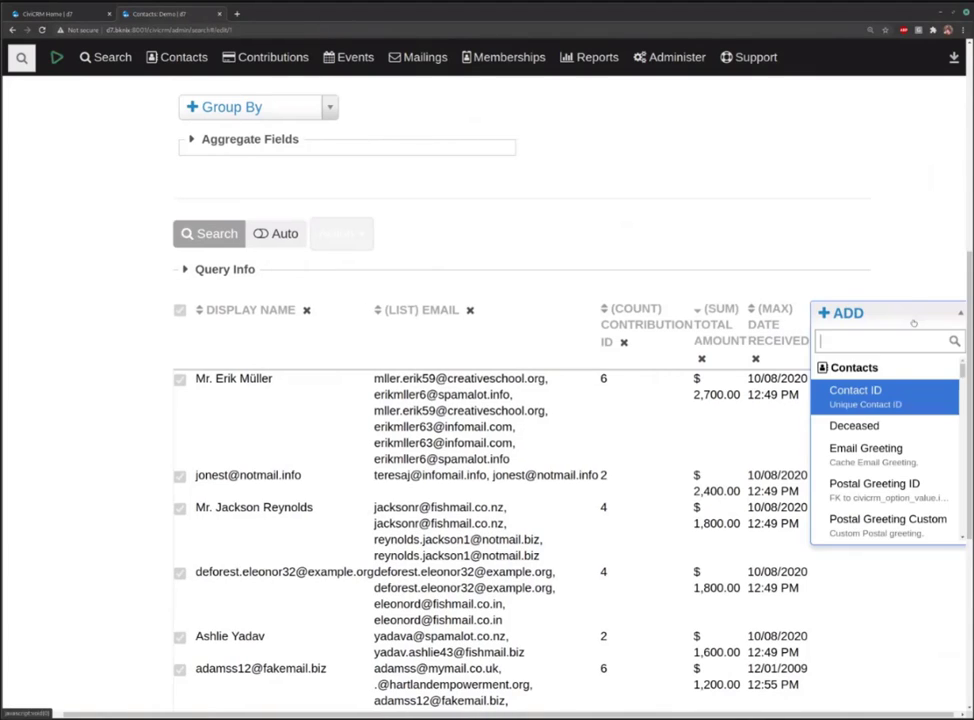
click(855, 392)
drag(825, 325, 192, 323)
click(213, 234)
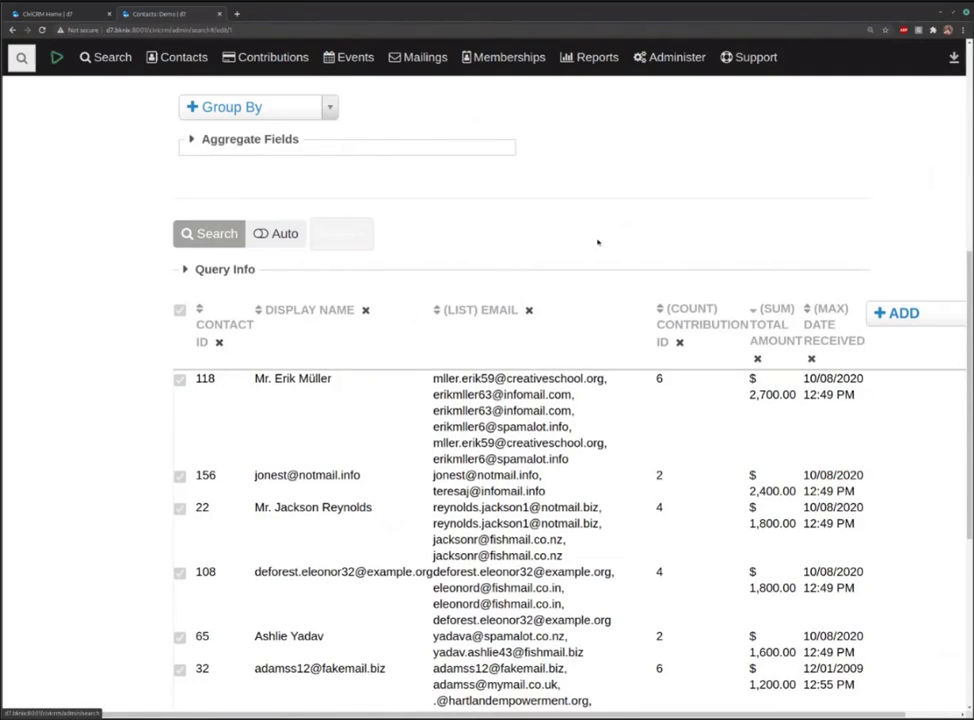
Review the Demo search's joins, grouping and amount filter together with the contacts listed in its results
scroll(607, 259, up, 3)
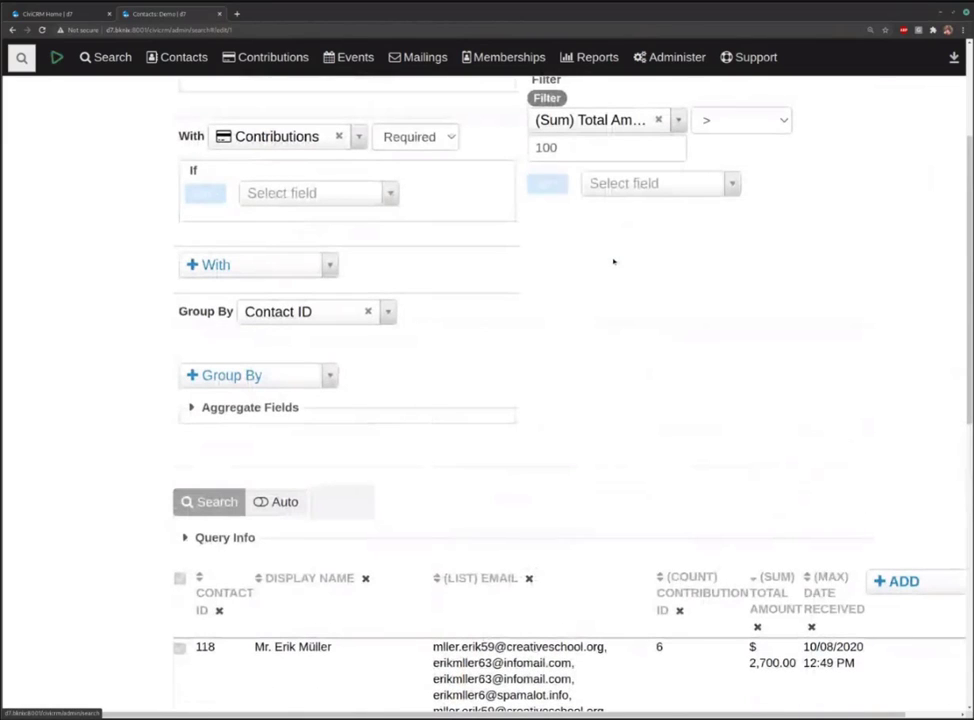
scroll(560, 367, up, 2)
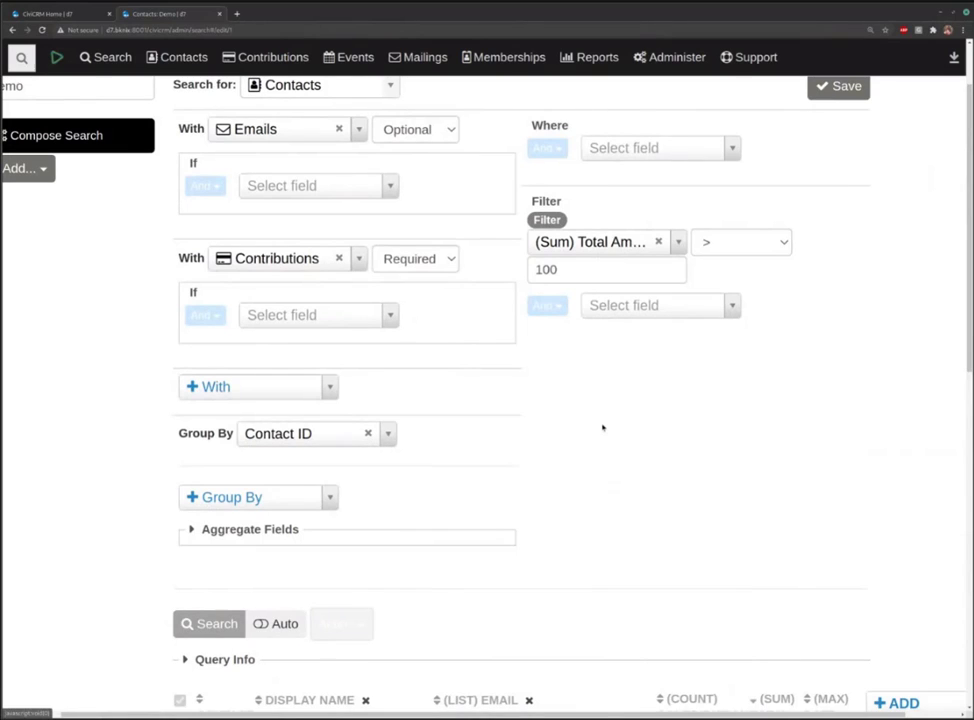
scroll(591, 454, up, 2)
scroll(584, 458, down, 4)
scroll(584, 458, down, 3)
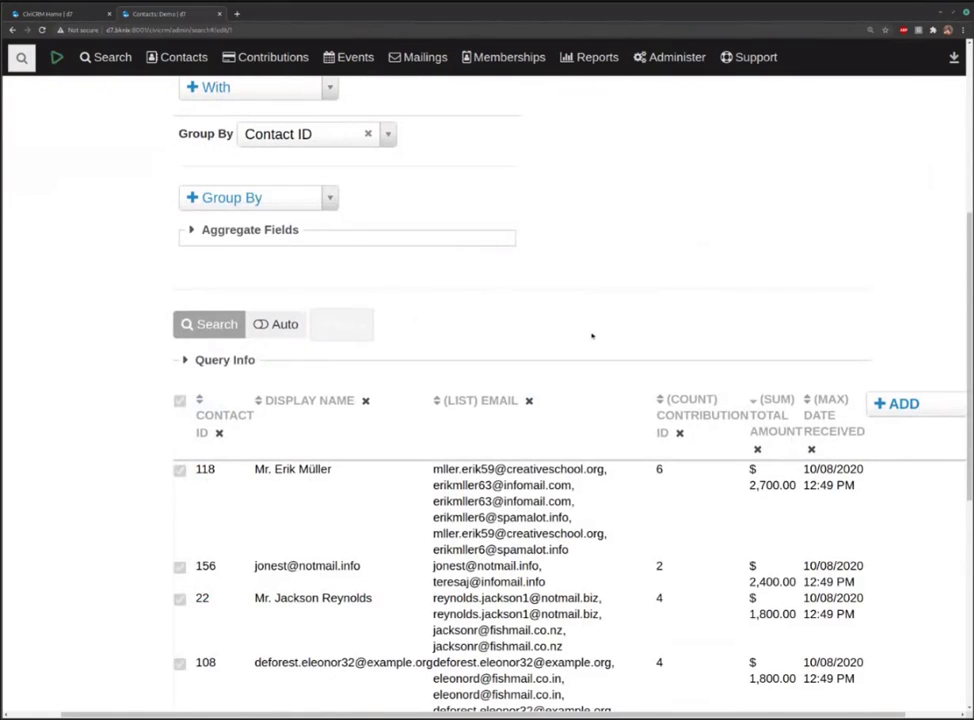
scroll(592, 336, down, 6)
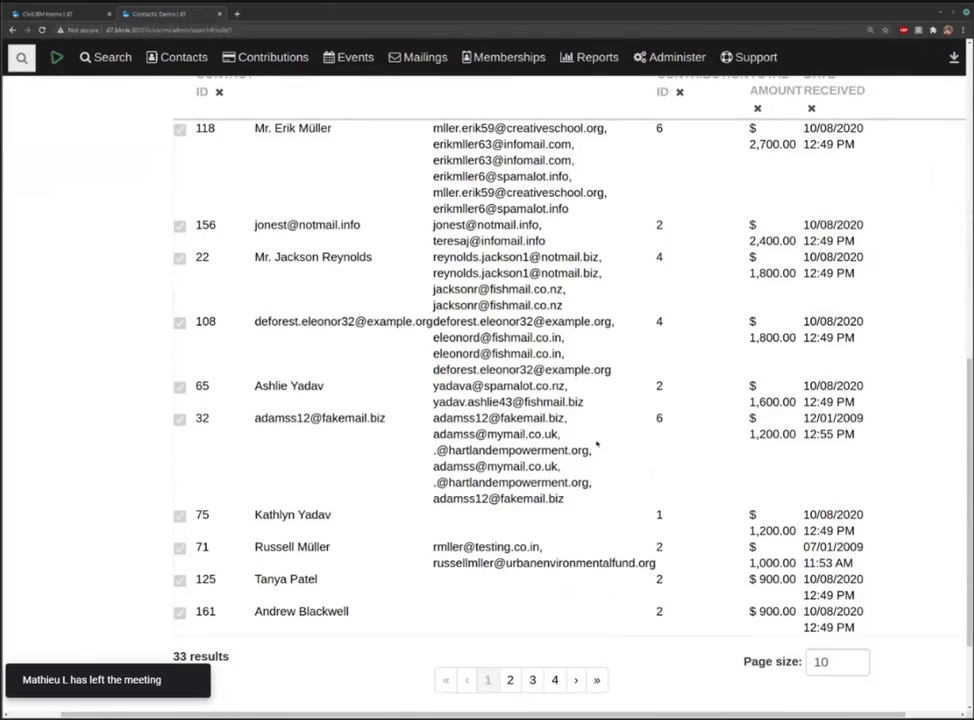
scroll(597, 445, up, 1)
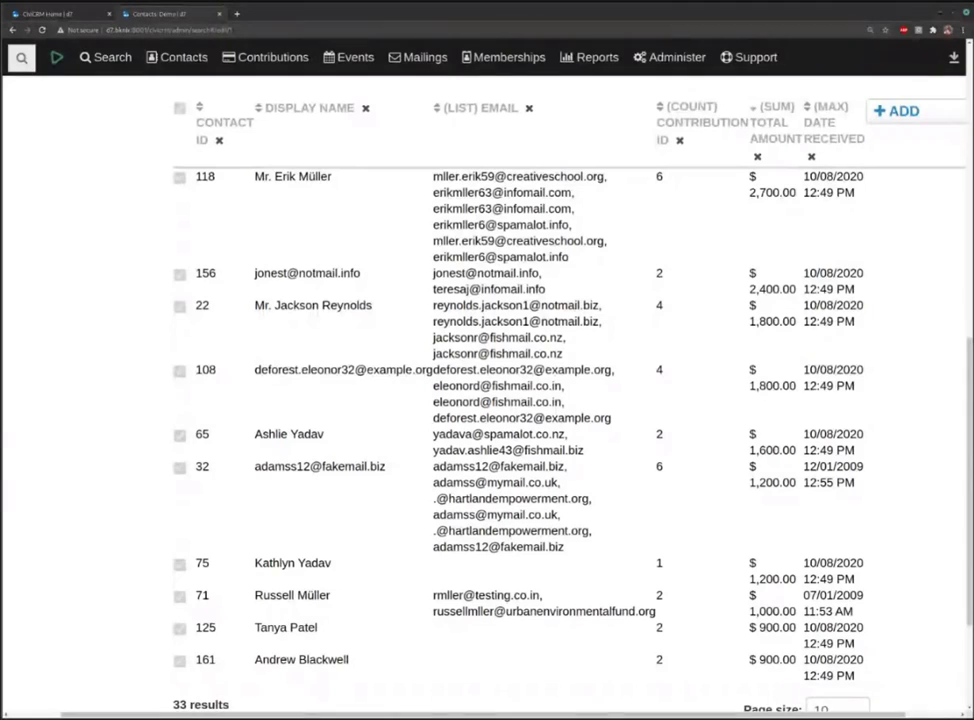
scroll(487, 400, up, 3)
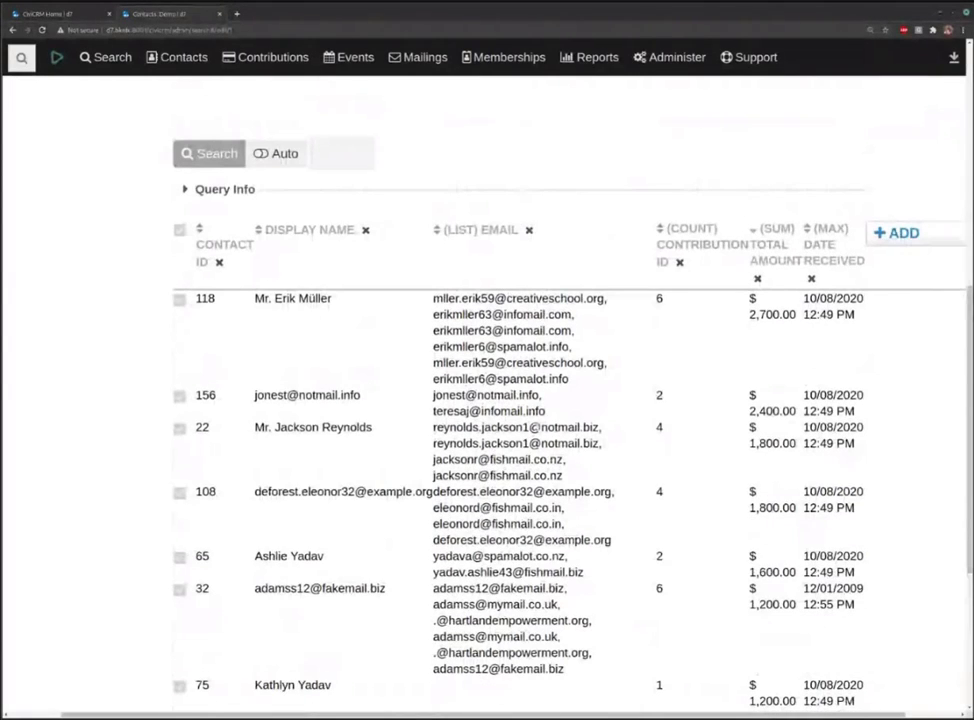
scroll(538, 430, up, 3)
scroll(538, 430, up, 3)
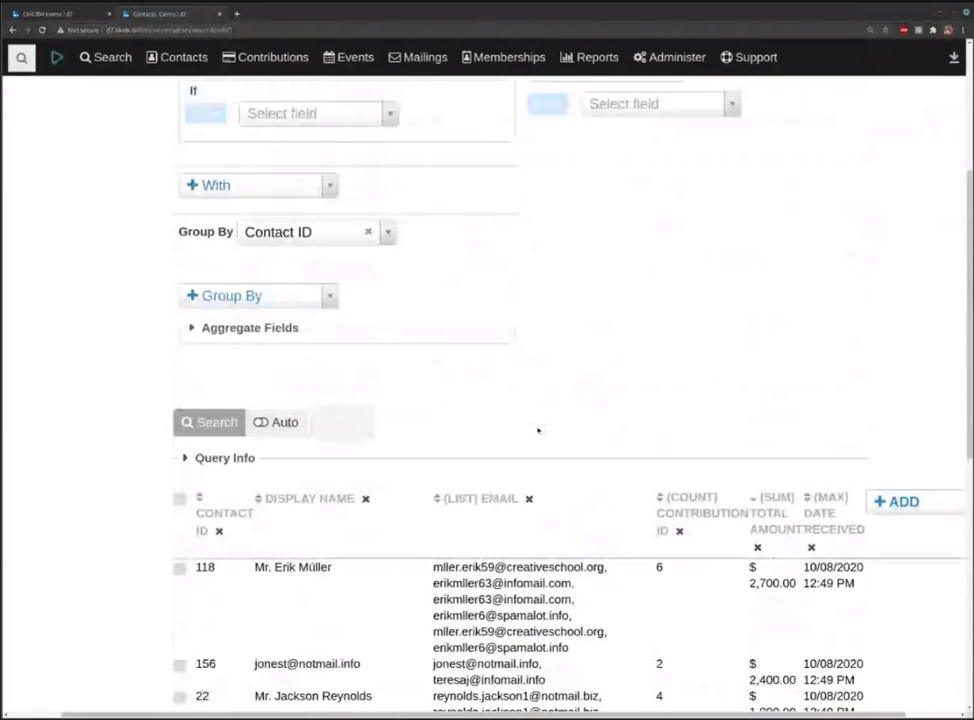
scroll(538, 430, up, 4)
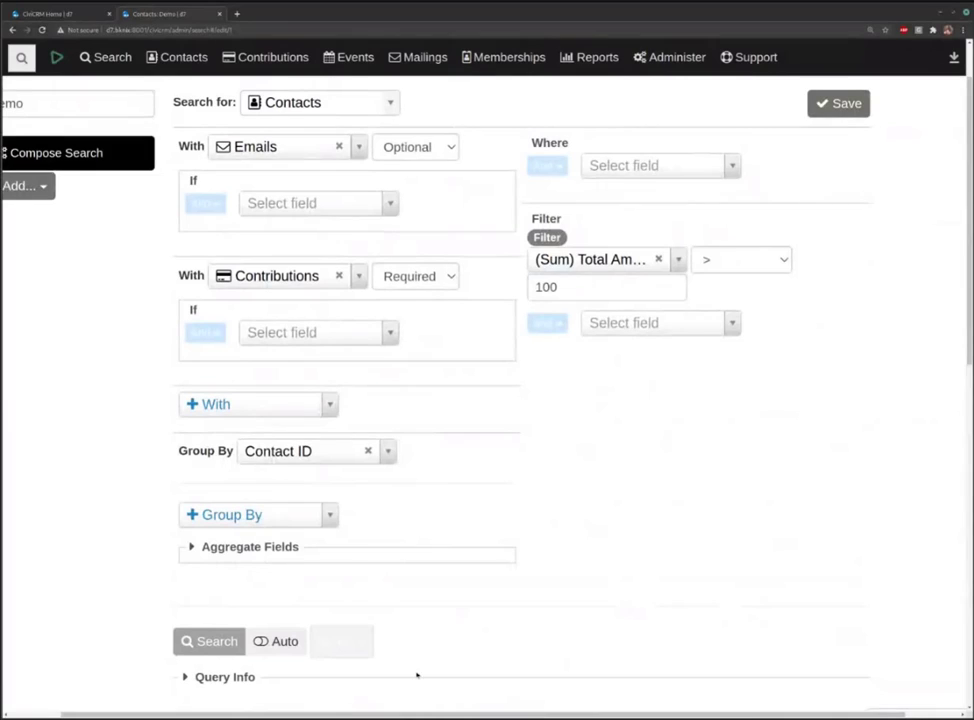
Add a smart group titled Top Donors to the search, using Contacts: Contact ID as its contact column
drag(372, 713, 332, 710)
scroll(403, 504, up, 1)
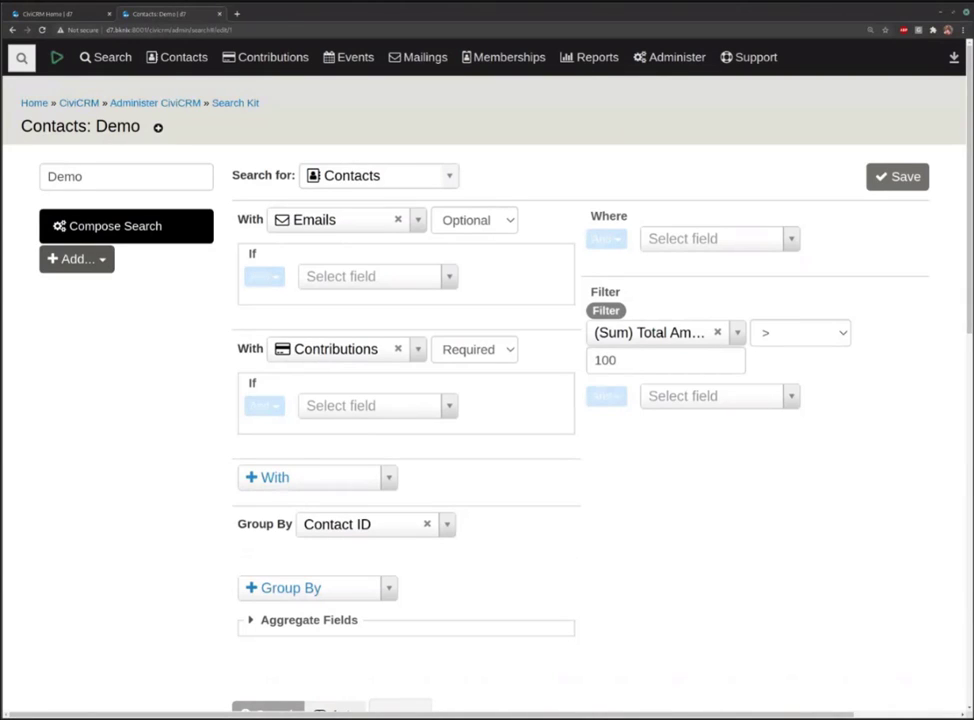
click(77, 259)
click(130, 260)
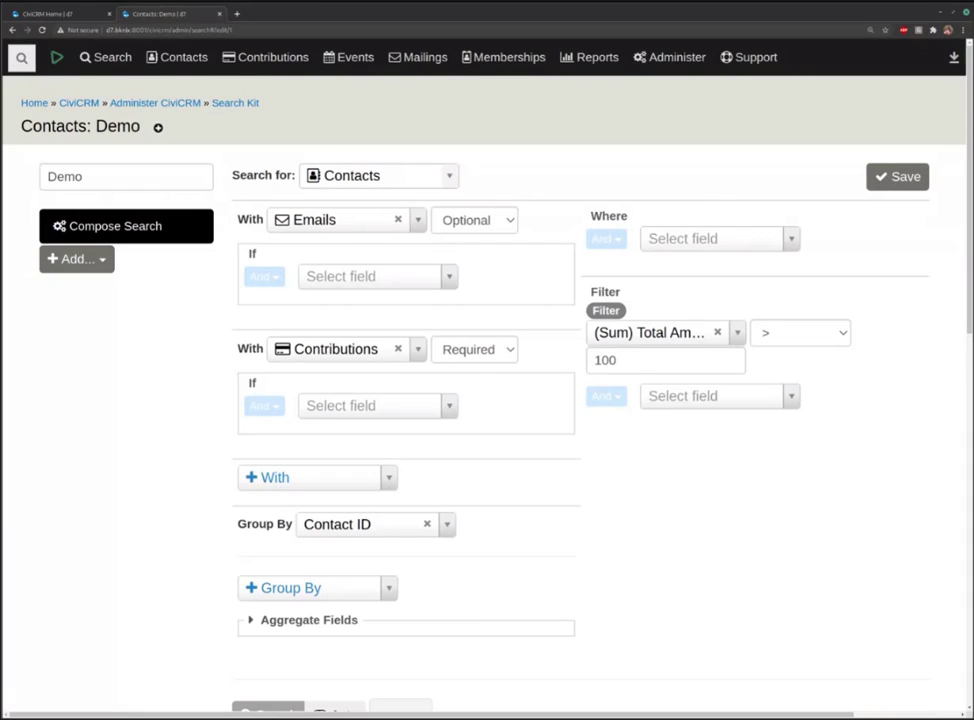
click(104, 264)
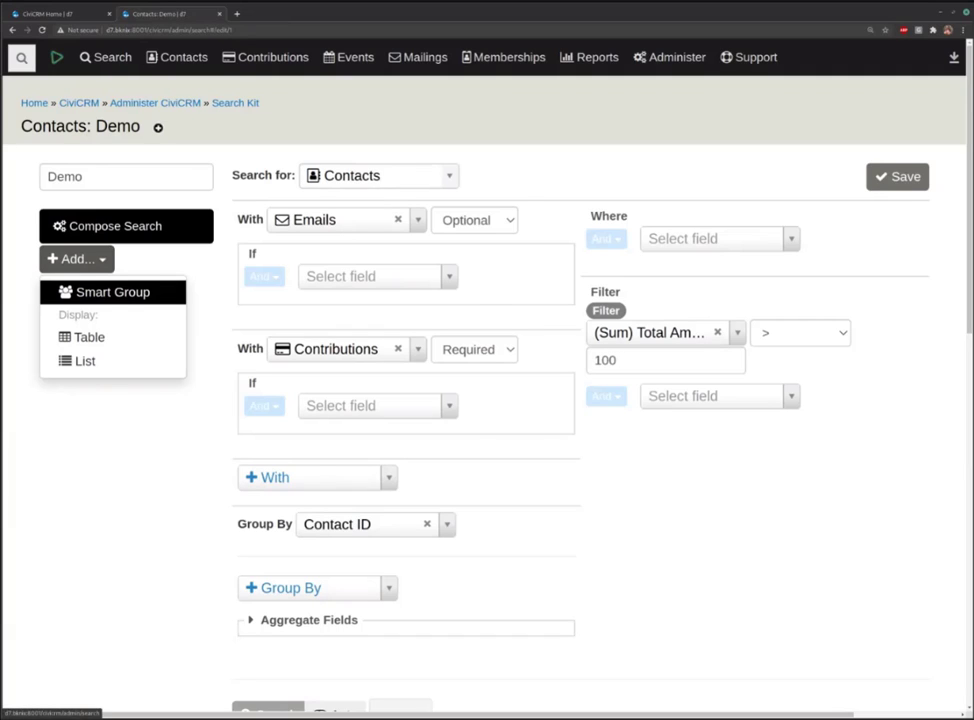
click(130, 292)
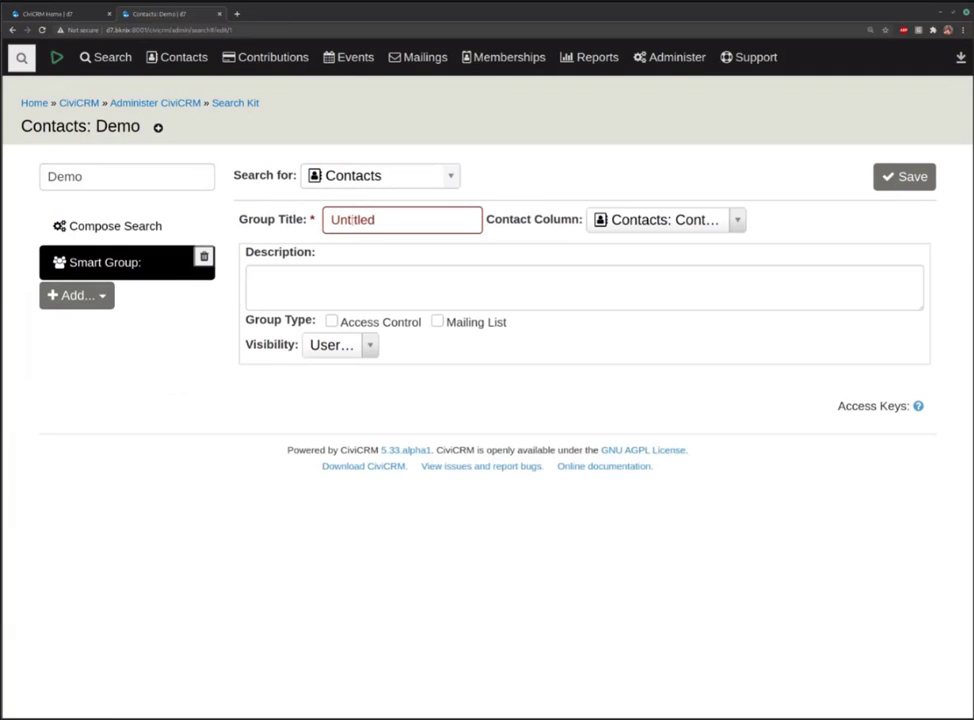
click(336, 219)
text(Top D)
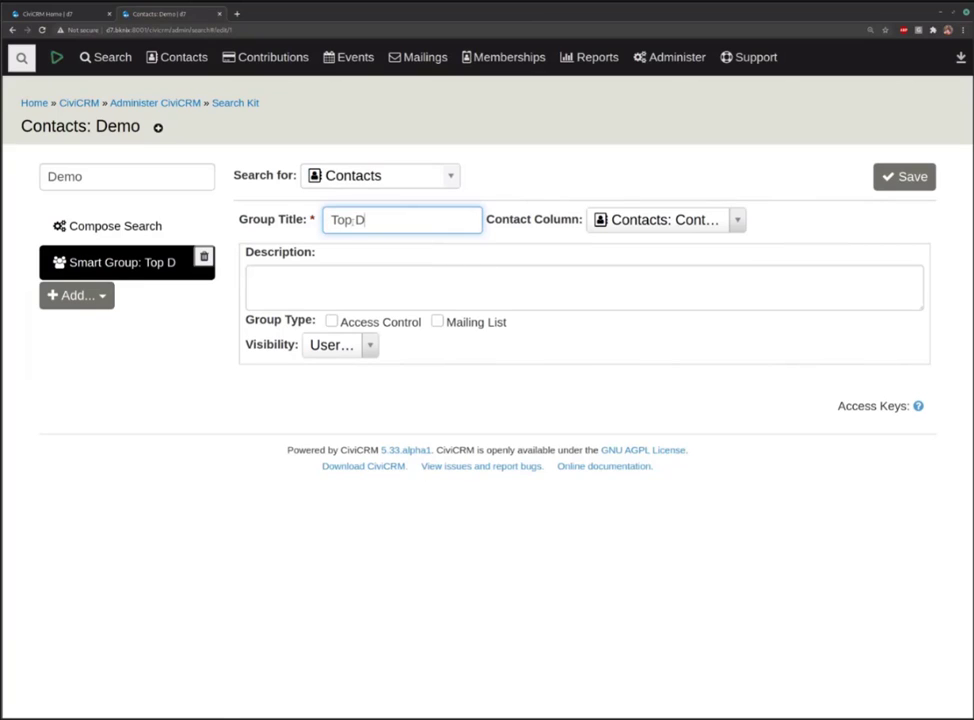
text(onors)
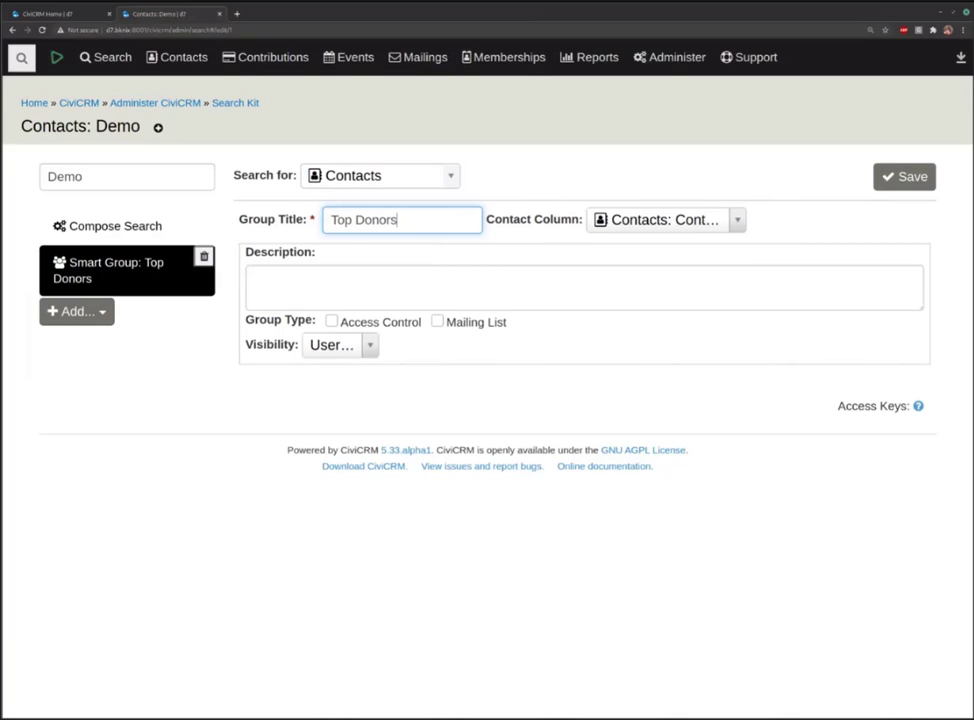
click(700, 220)
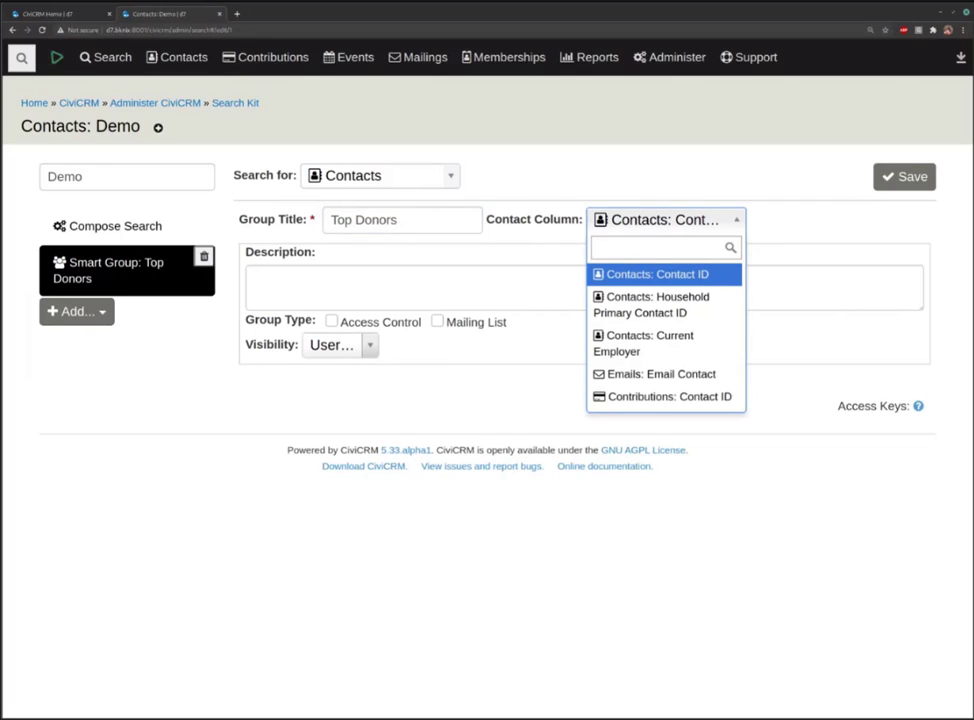
click(704, 276)
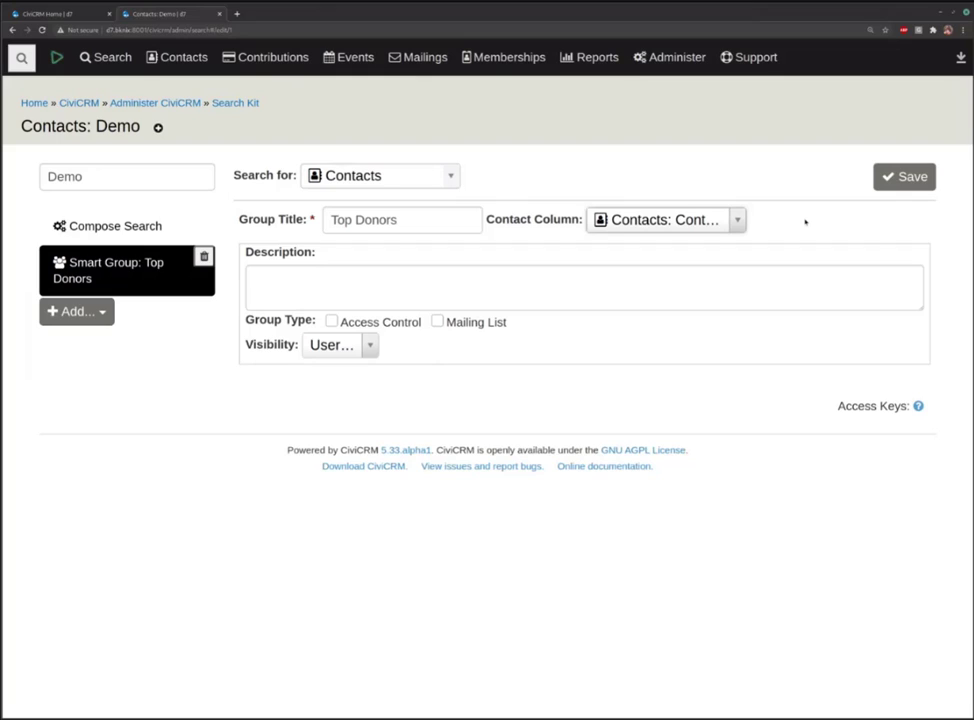
Add a table display named Test Table to the Demo search
click(96, 313)
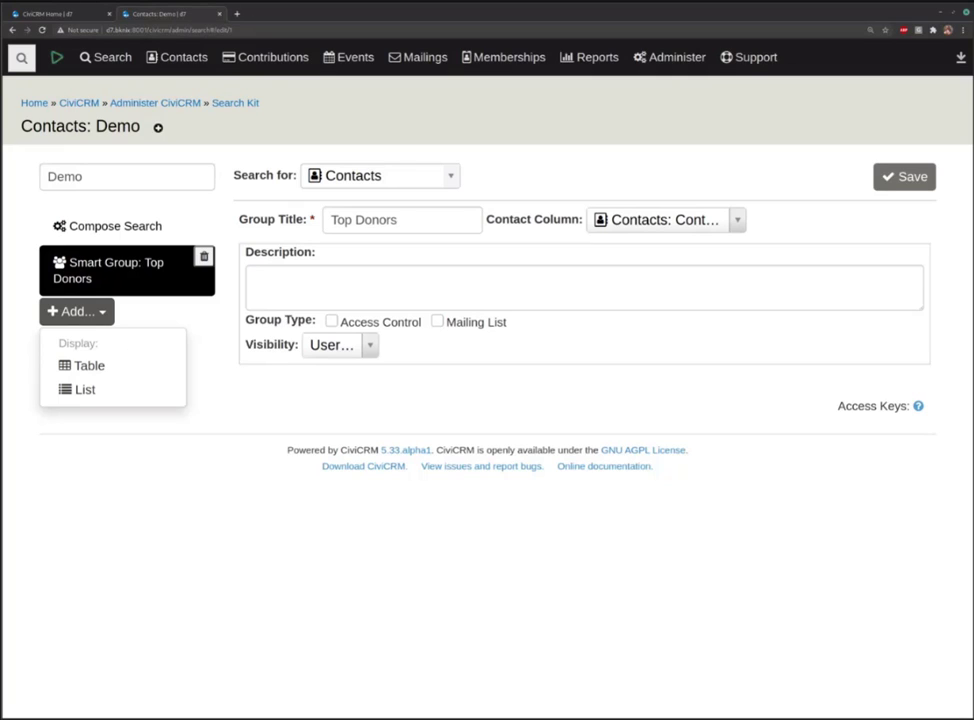
click(102, 365)
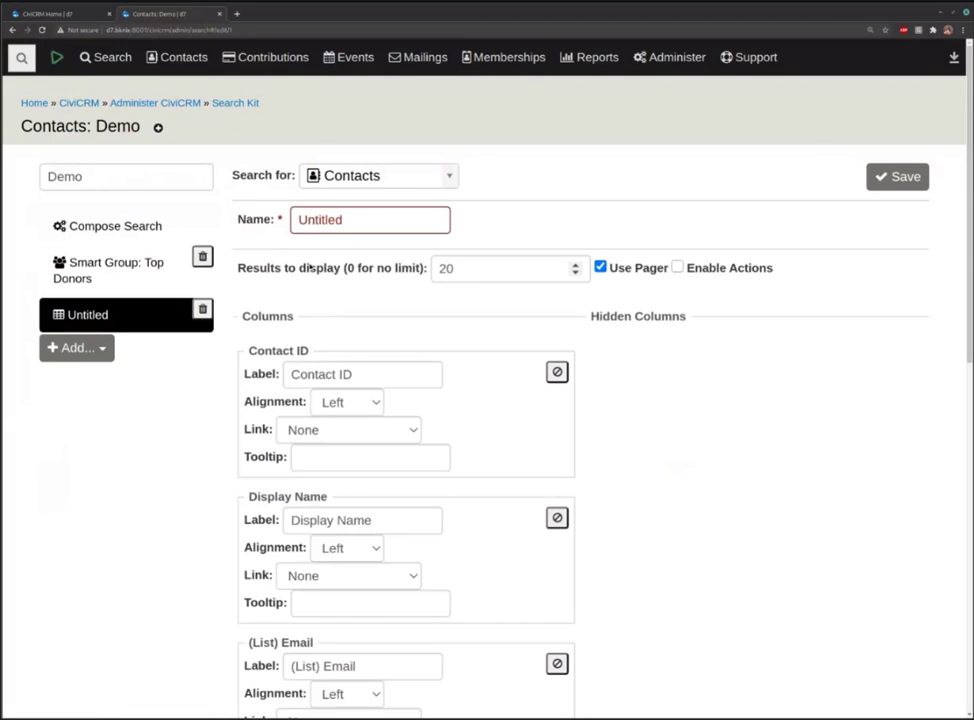
click(370, 222)
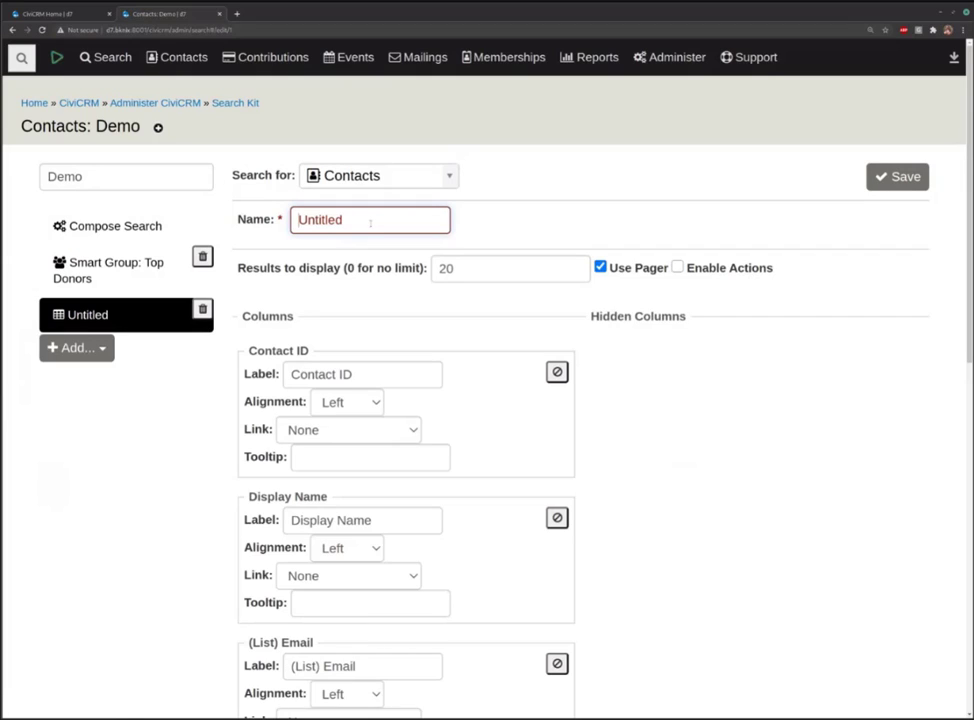
text(Test)
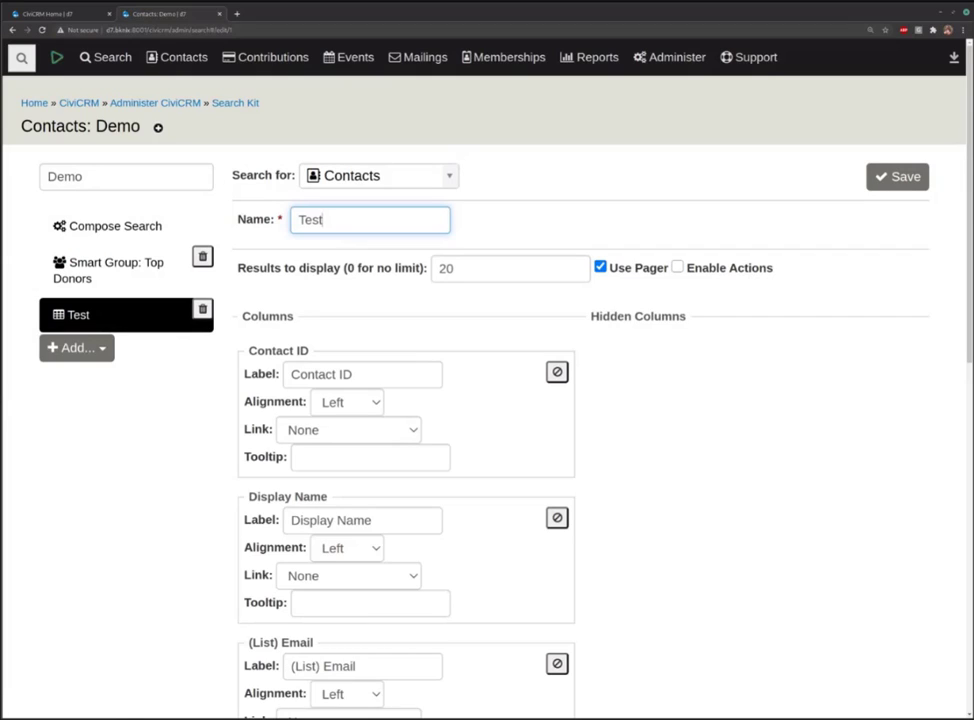
text( Table)
Preview Test Table below its column settings and examine the contact rows
scroll(757, 390, down, 5)
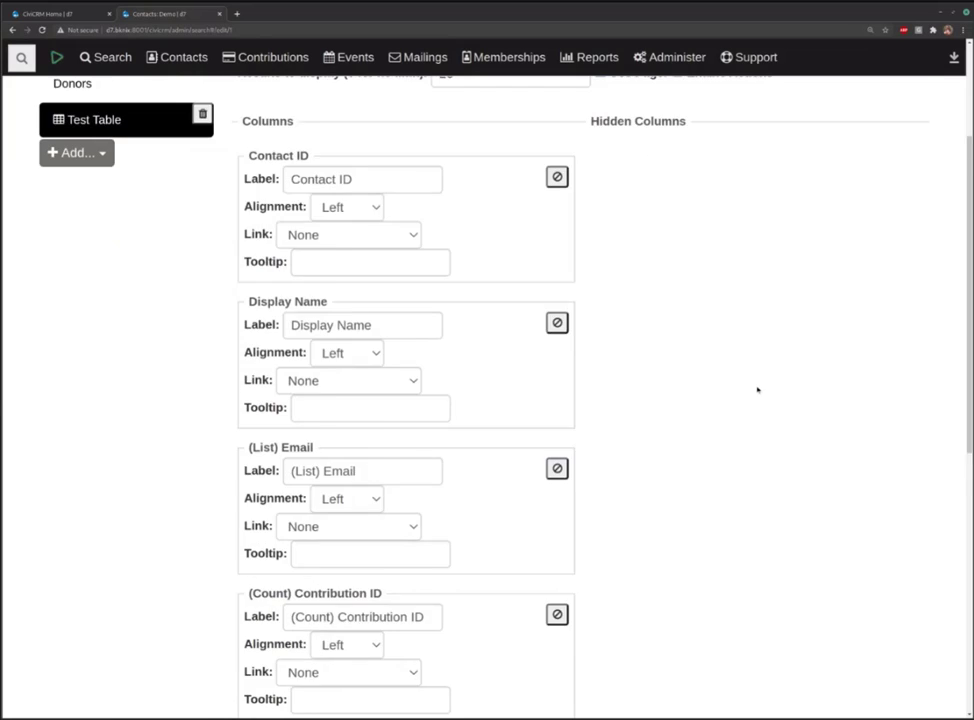
scroll(757, 390, down, 5)
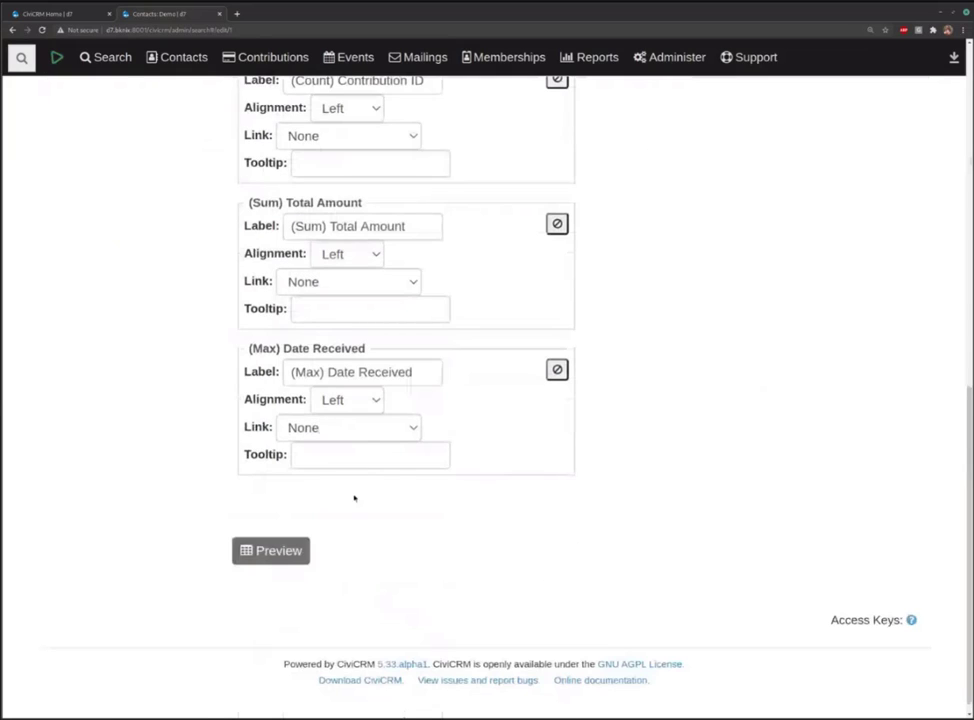
click(285, 551)
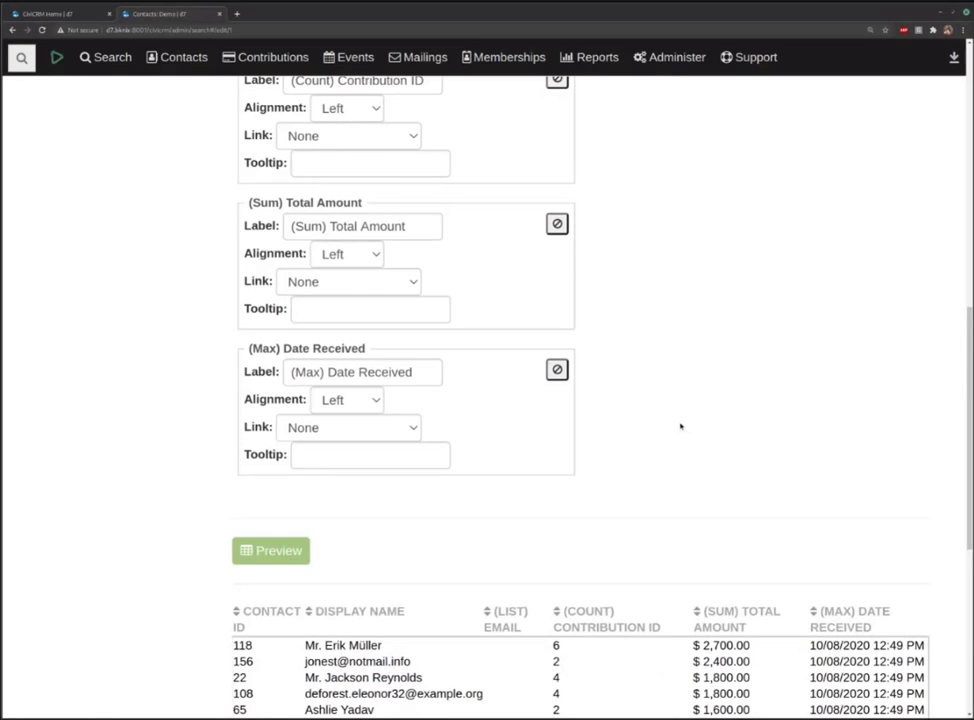
scroll(680, 426, down, 3)
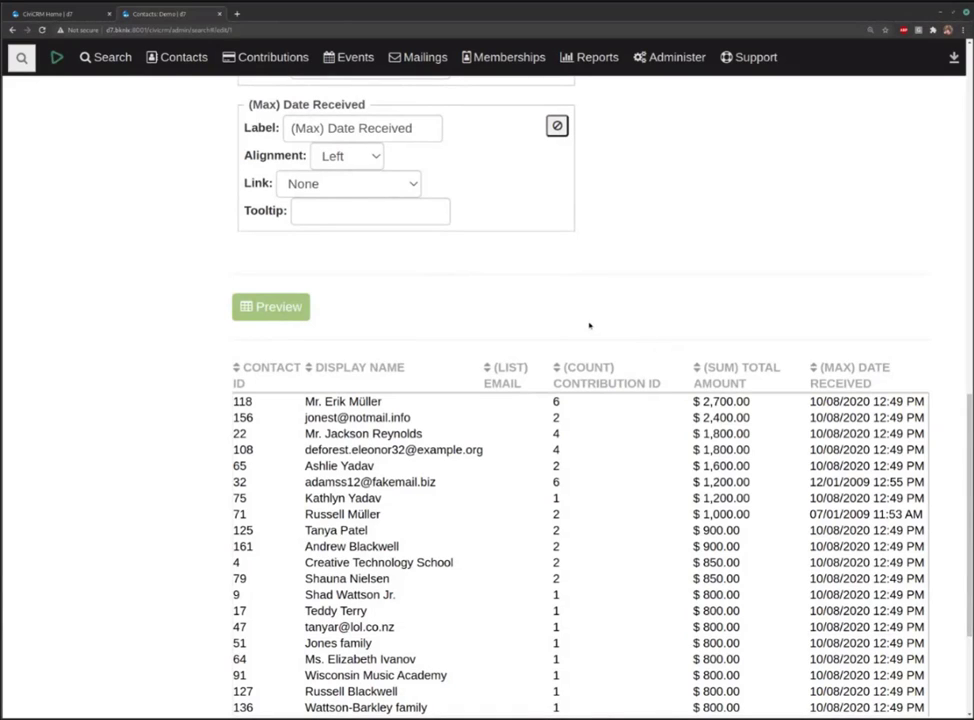
Hide the Contact ID column in Test Table's column settings
scroll(640, 287, up, 1)
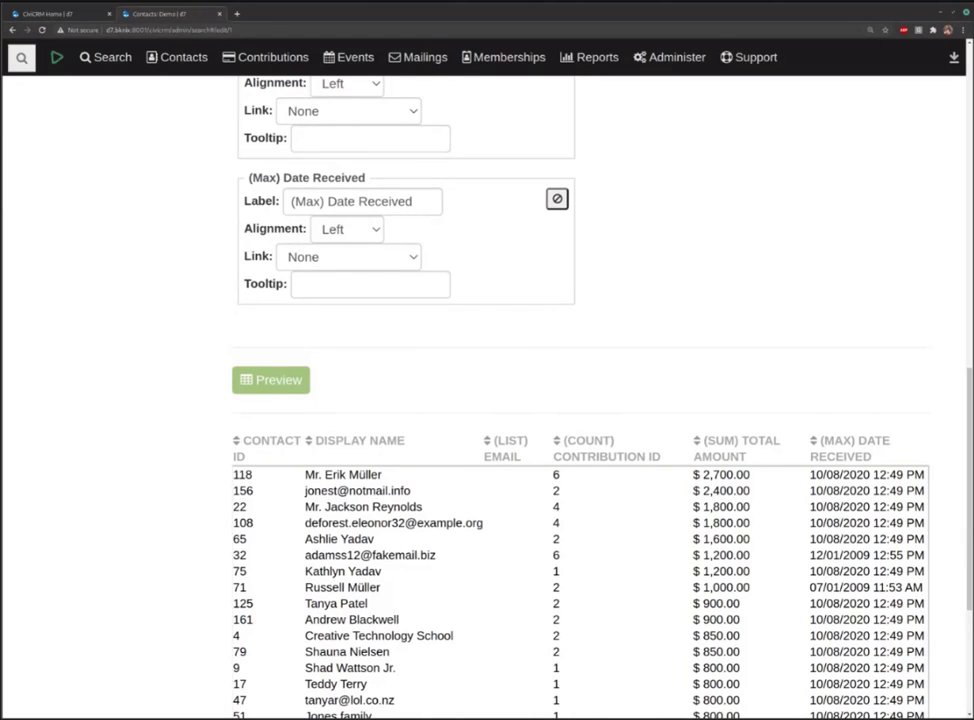
scroll(621, 347, up, 2)
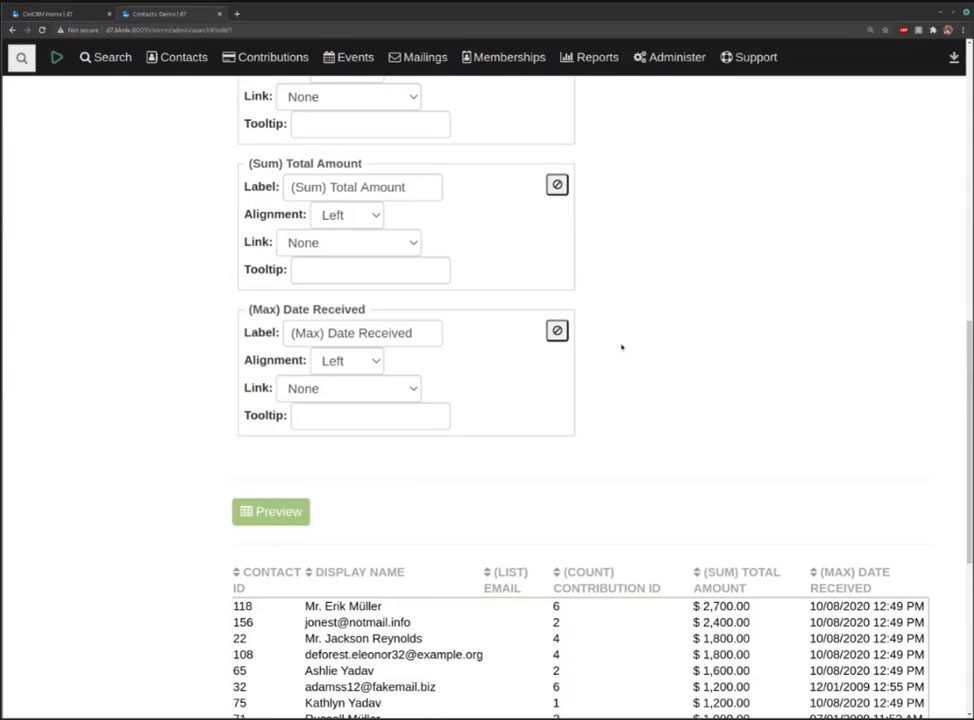
scroll(621, 347, up, 10)
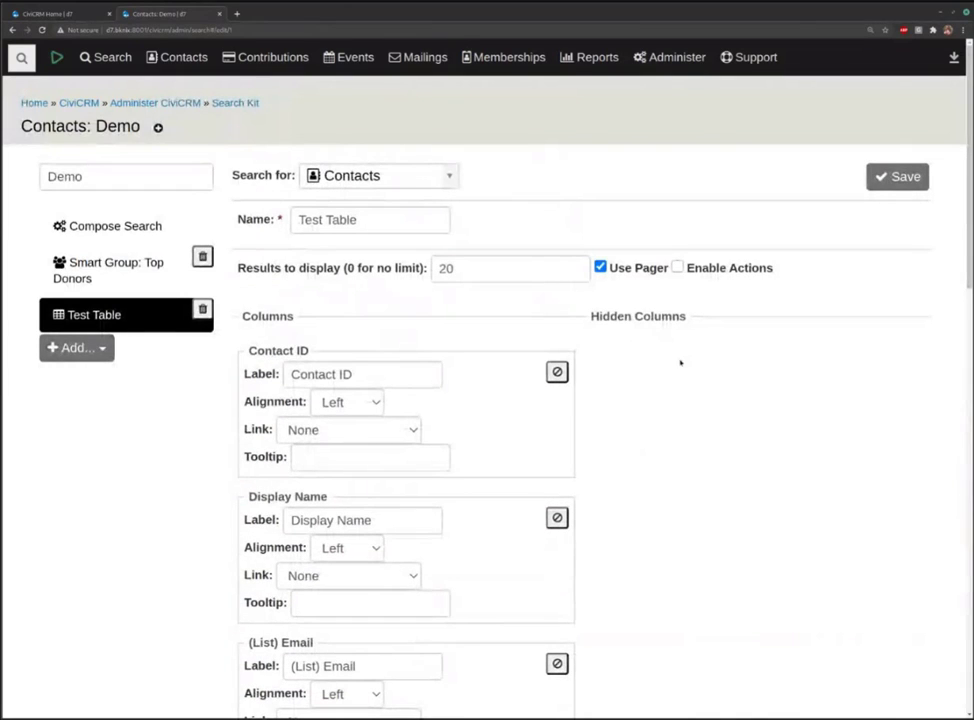
scroll(687, 392, down, 2)
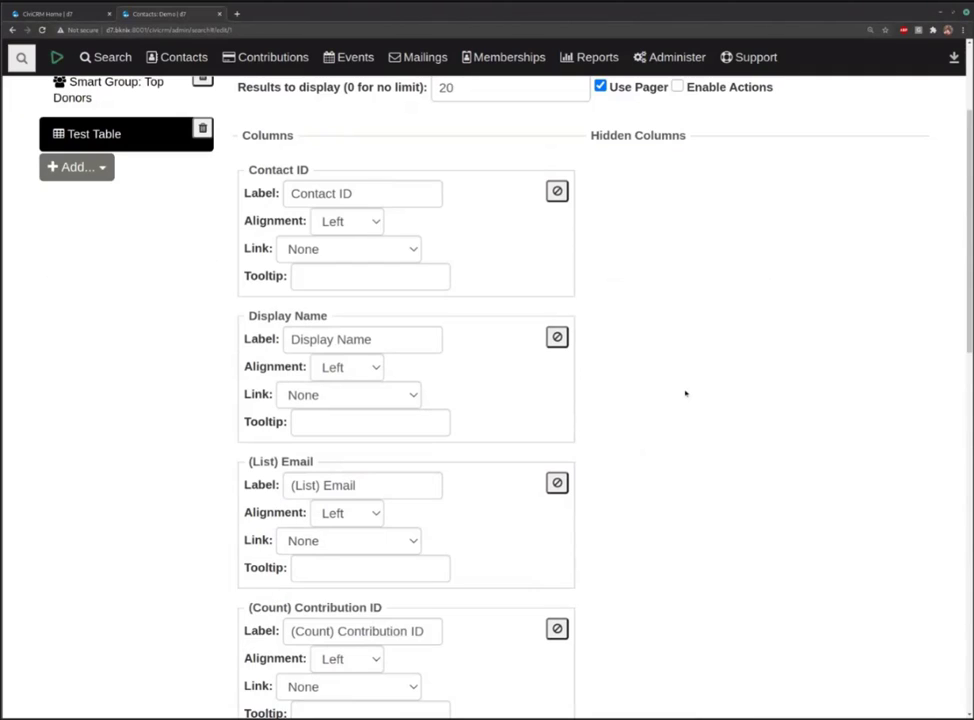
scroll(686, 393, down, 1)
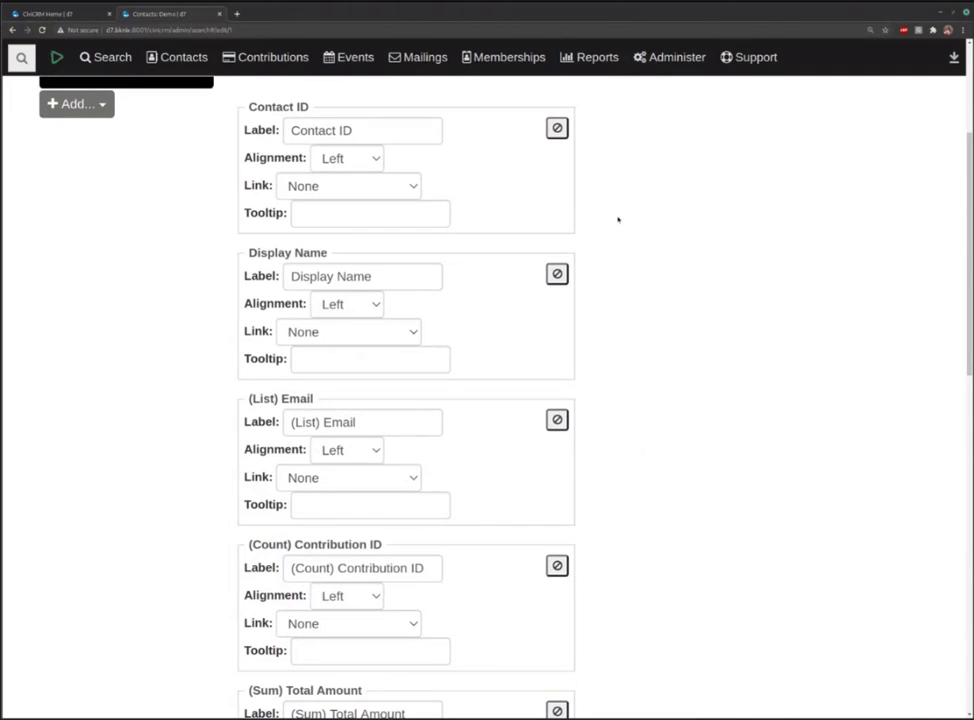
scroll(674, 276, down, 7)
scroll(672, 332, up, 8)
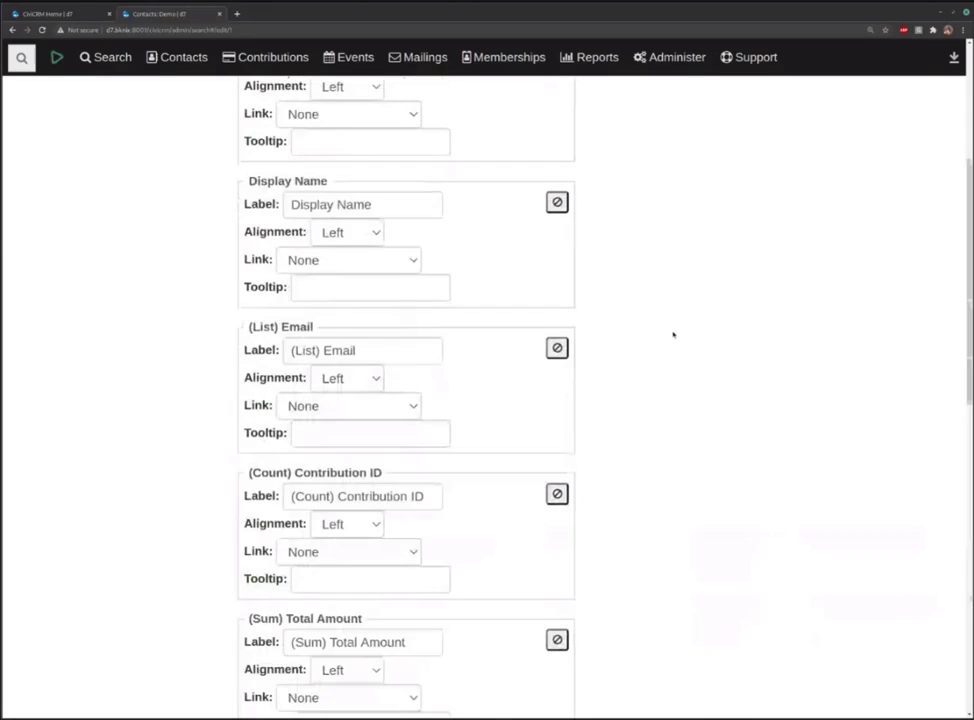
click(557, 274)
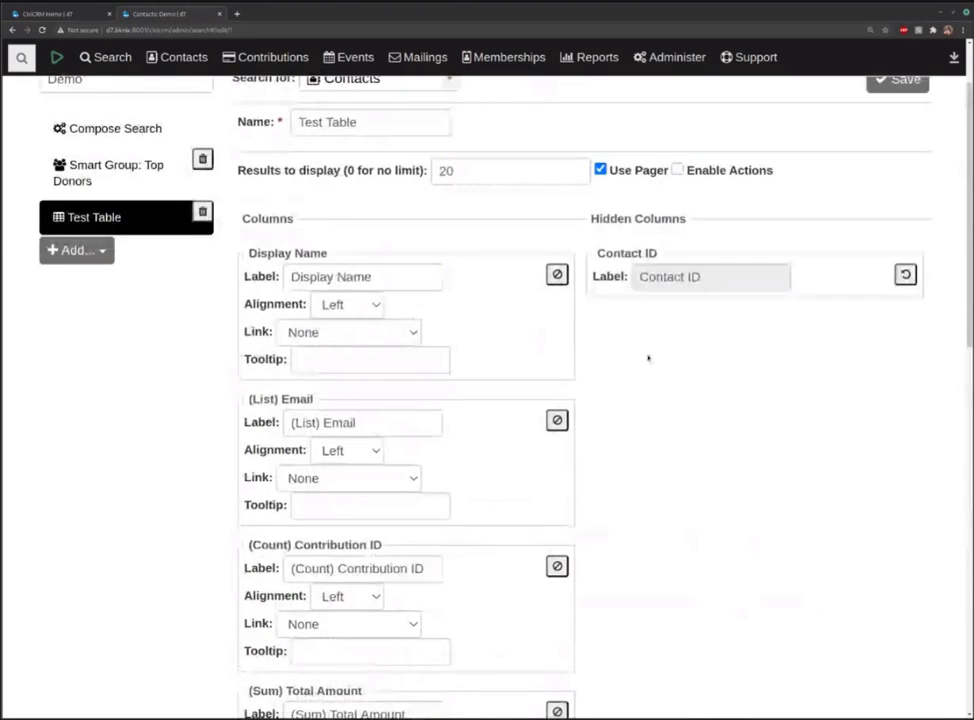
Link Test Table's Display Name column to View Contact
scroll(655, 372, down, 2)
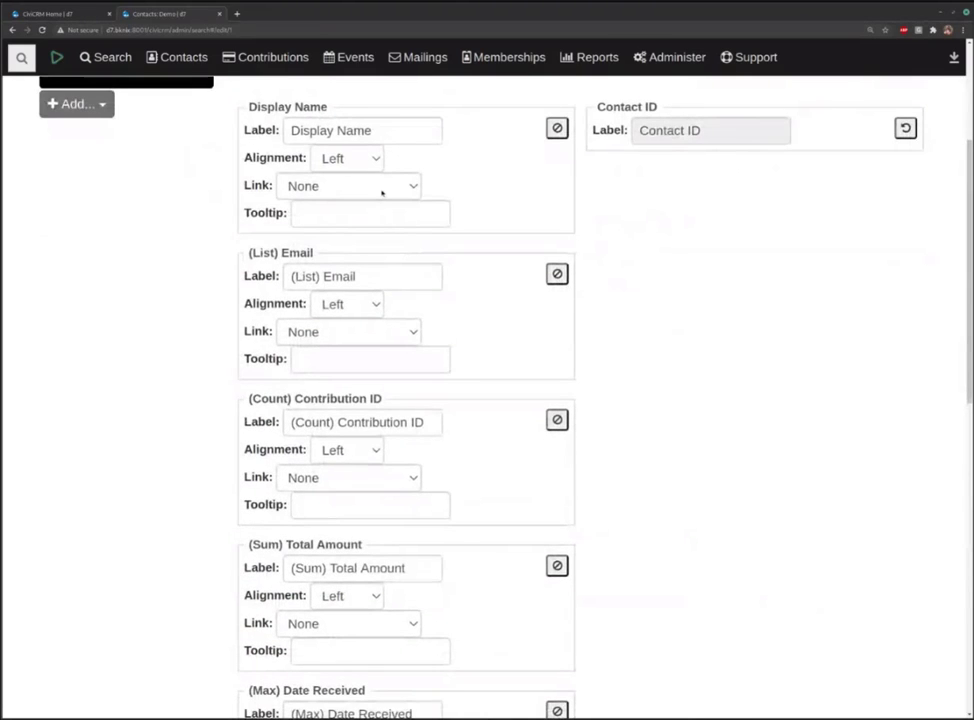
click(381, 190)
click(372, 219)
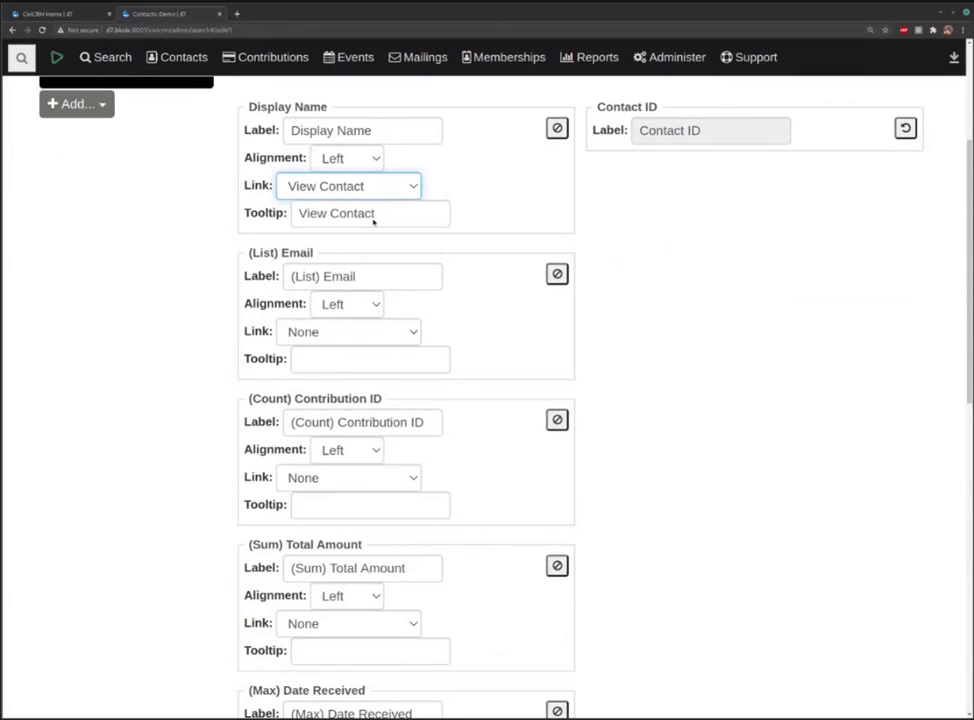
Relabel the (List) Email column as Emails
scroll(724, 302, down, 2)
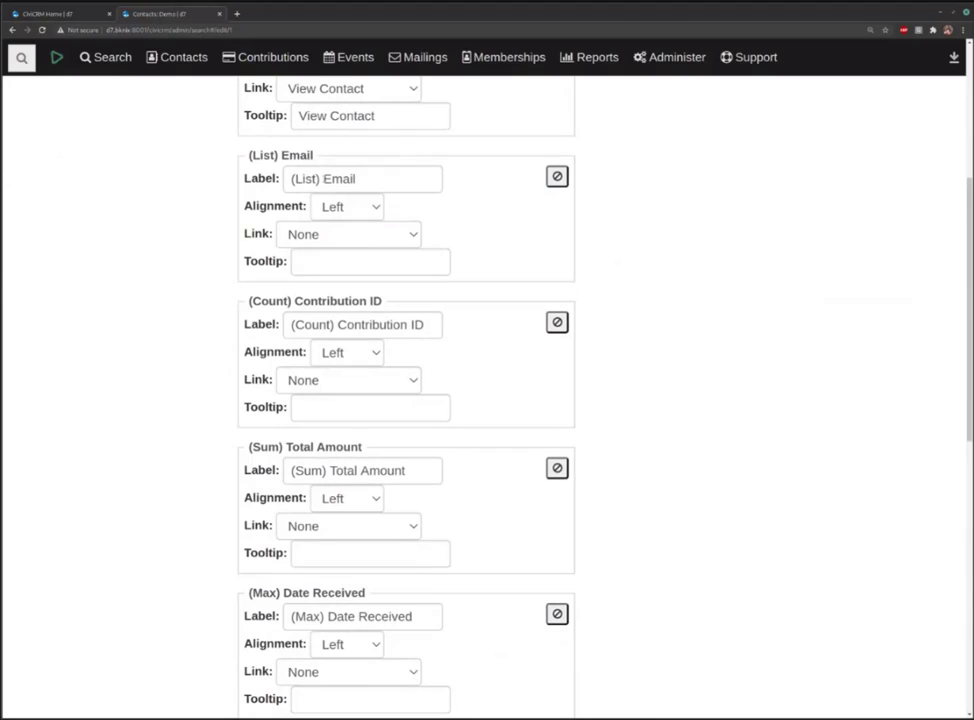
drag(322, 179, 258, 178)
key(BackSpace)
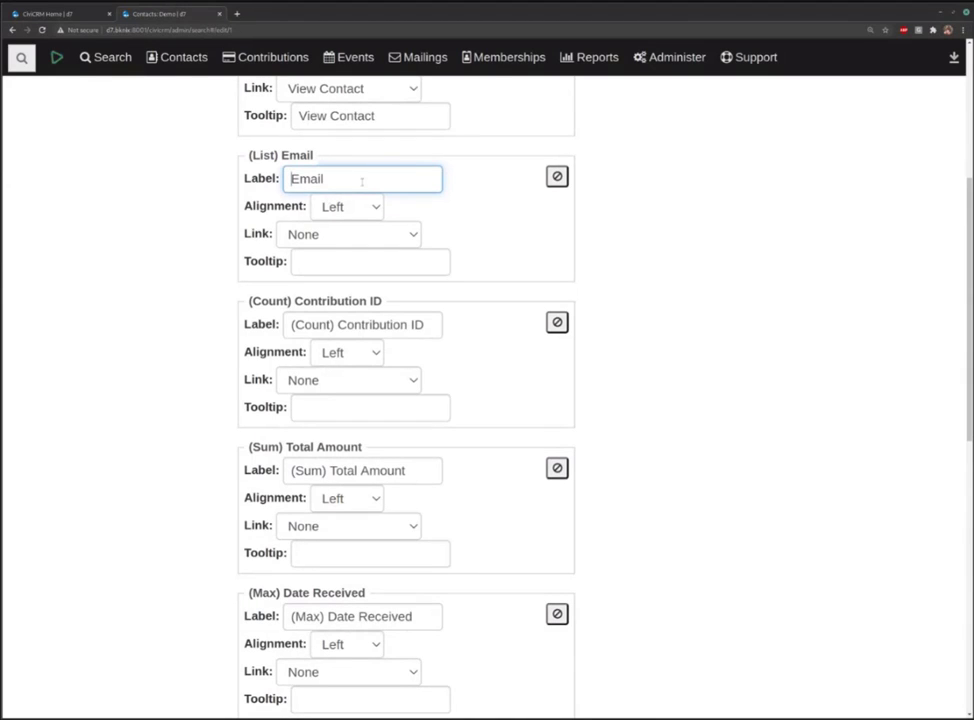
Relabel the (Count) Contribution ID column as Number of contributions and the (Sum) Total Amount column as Total Amount
scroll(703, 311, down, 3)
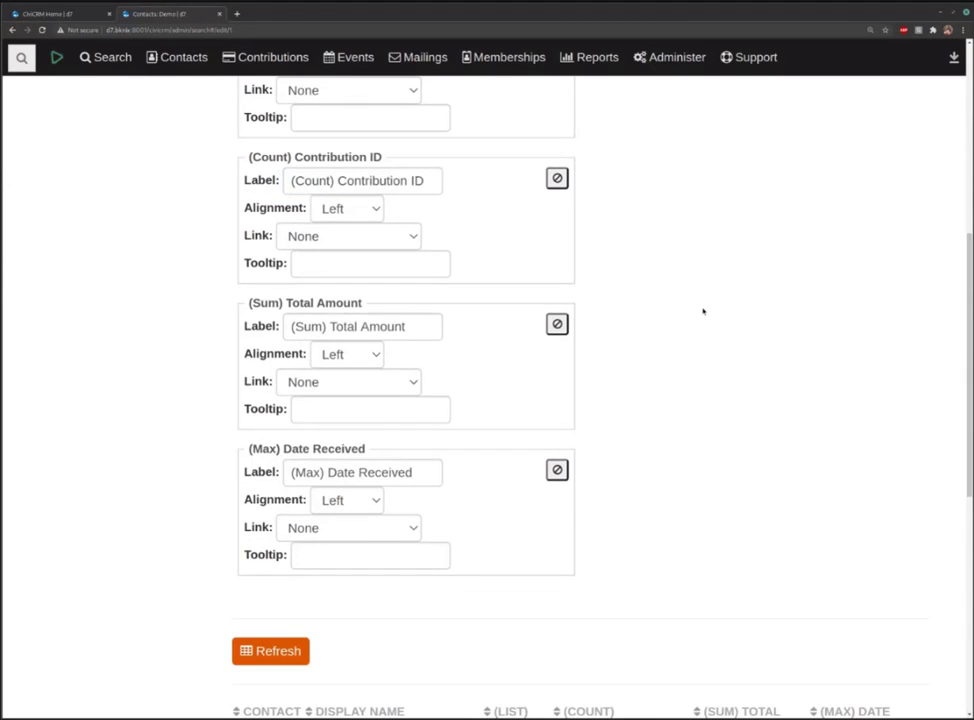
double_click(418, 178)
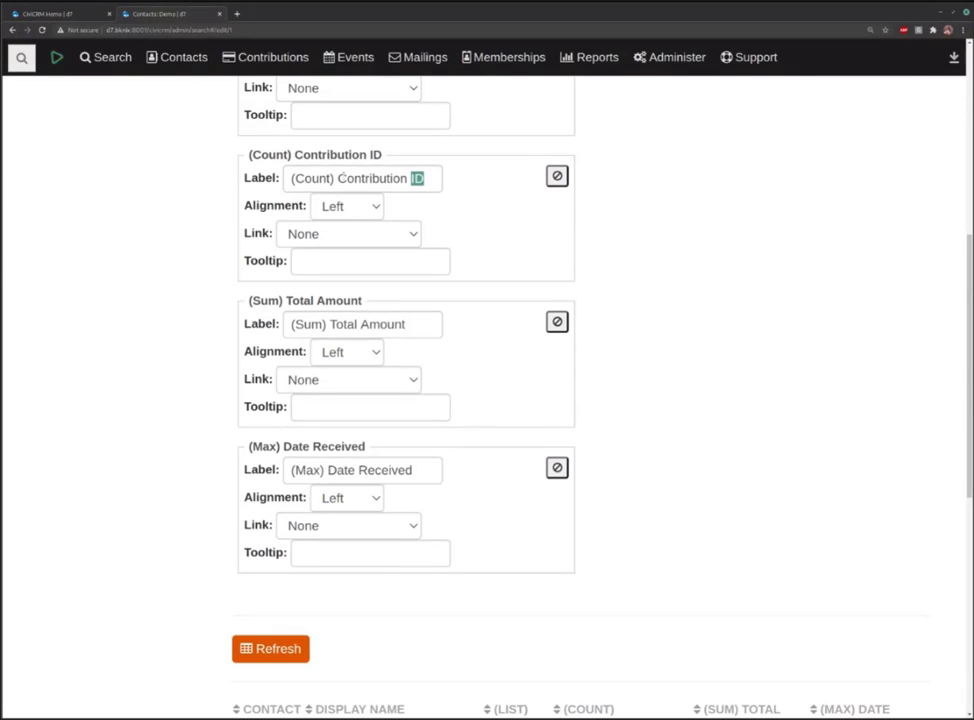
key(ctrl+a)
text(Number of c)
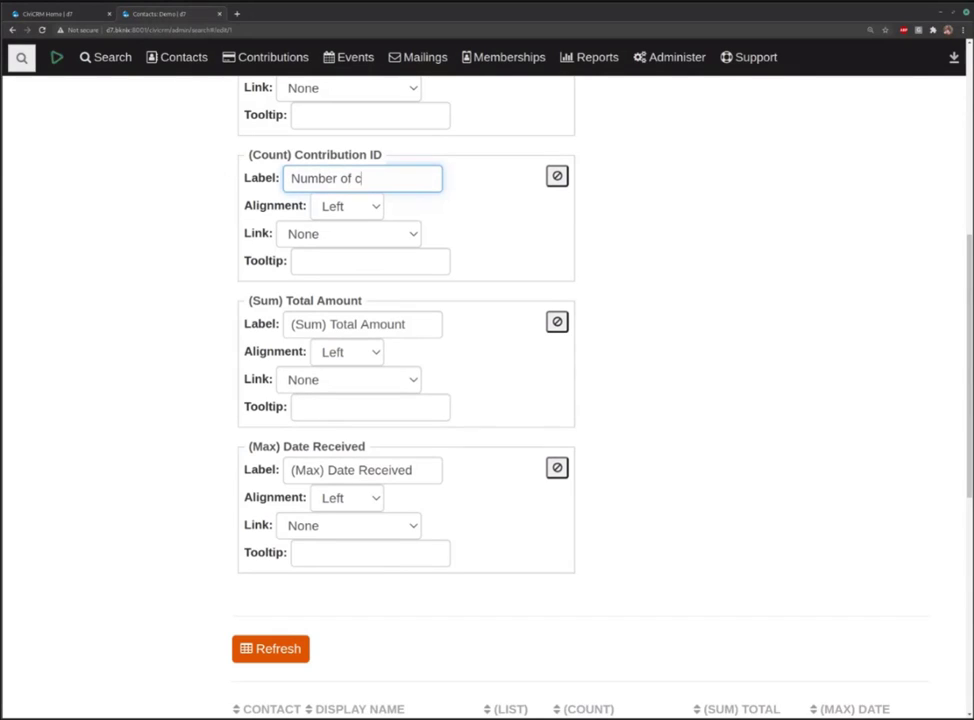
text(ontributions)
drag(328, 324, 235, 307)
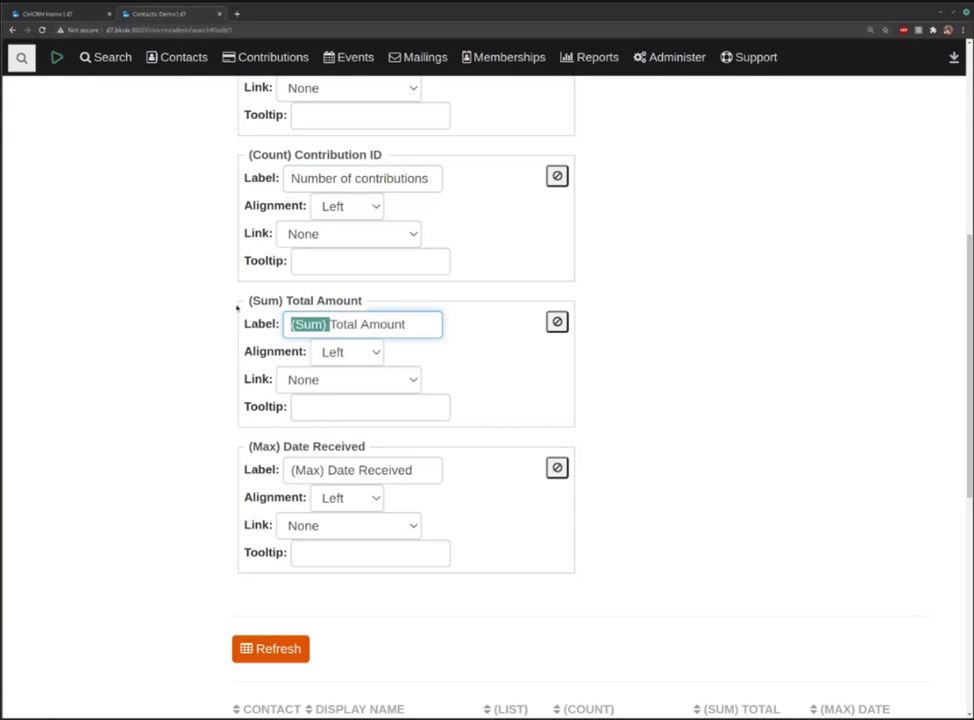
key(BackSpace)
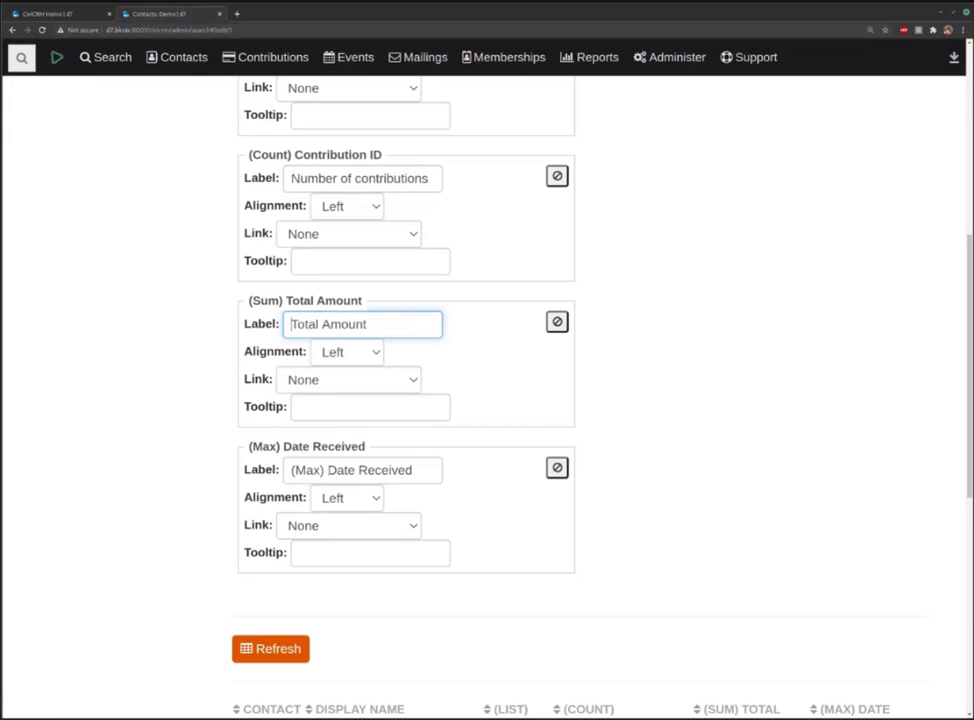
Relabel the (Max) Date Received column as Latest contribution date
drag(430, 468, 276, 459)
text(La)
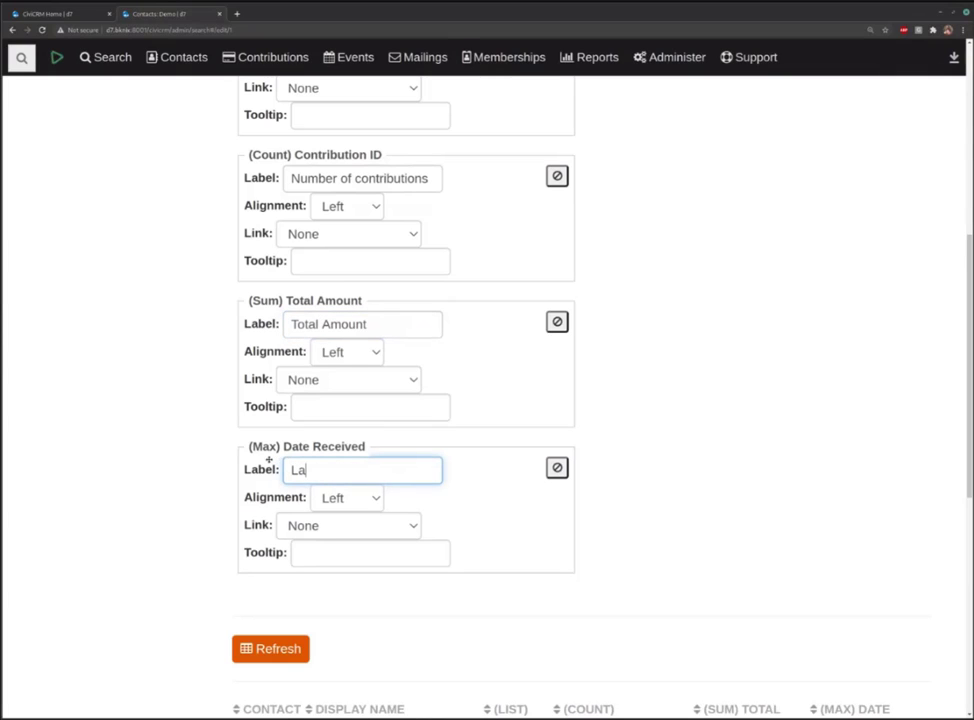
text(test contributio)
key(BackSpace)
key(BackSpace)
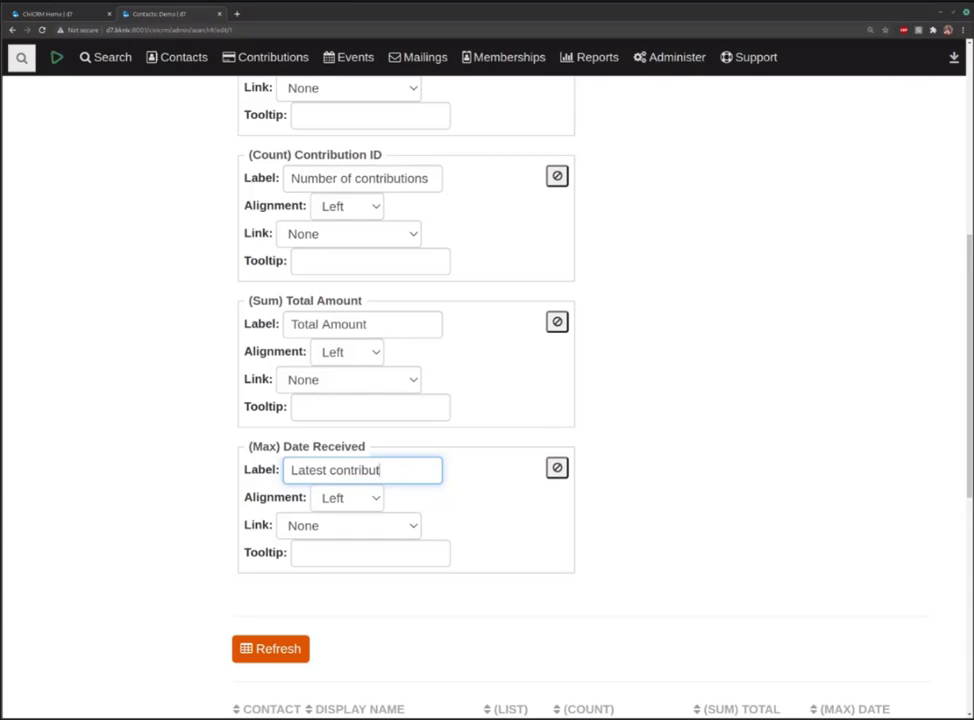
text(ion date)
Refresh the Test Table preview and examine its relabelled columns and contact rows
scroll(656, 436, down, 2)
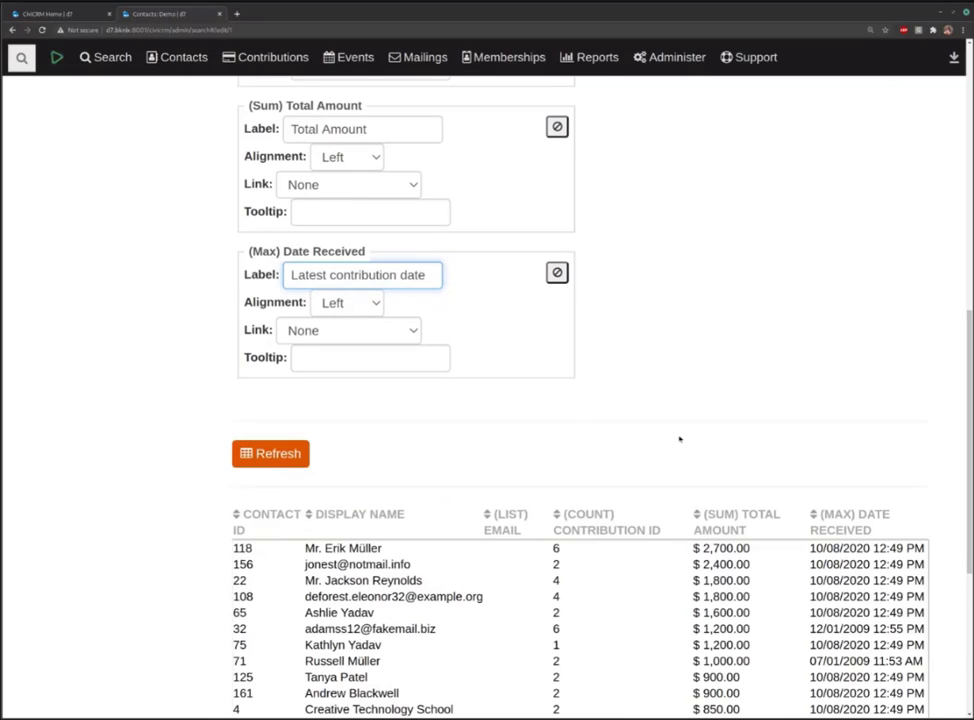
click(667, 376)
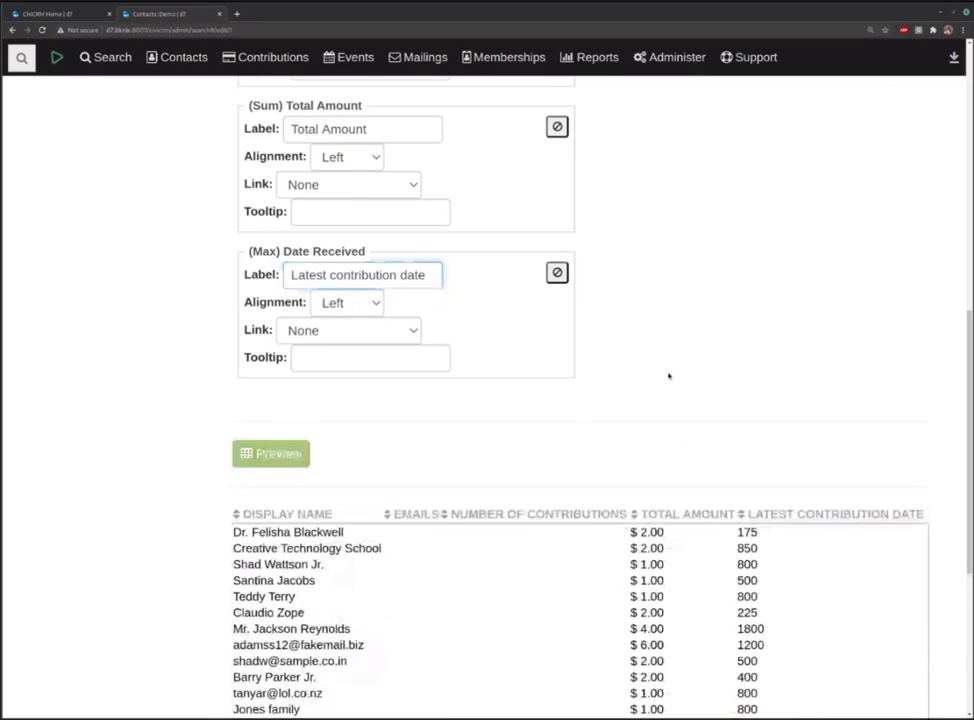
scroll(672, 376, down, 3)
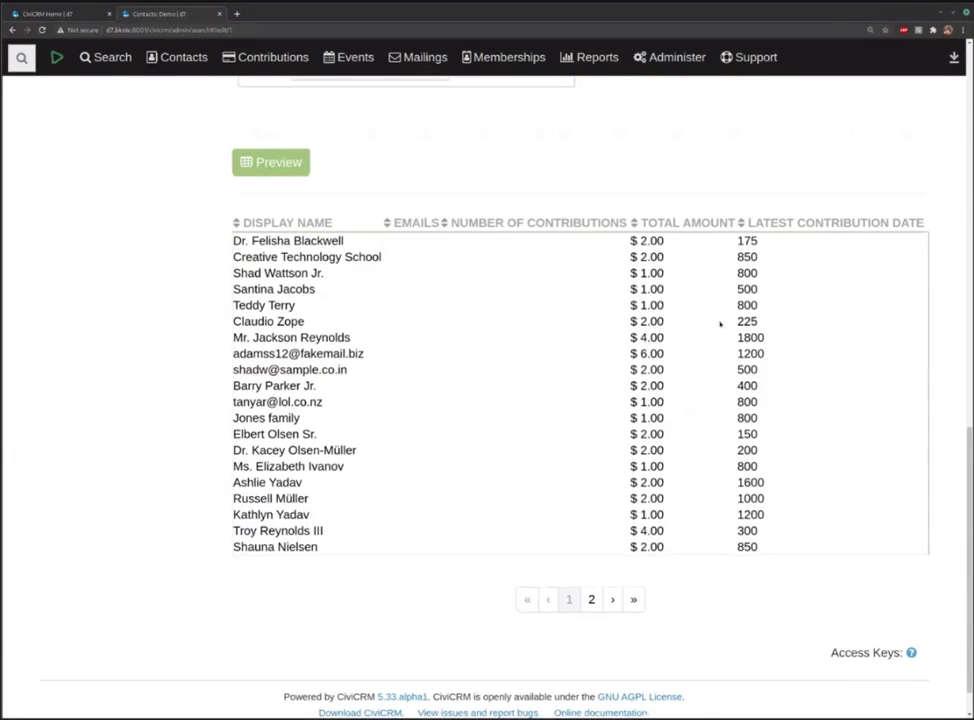
Enable actions for the Test Table display
scroll(720, 323, up, 4)
scroll(721, 319, up, 3)
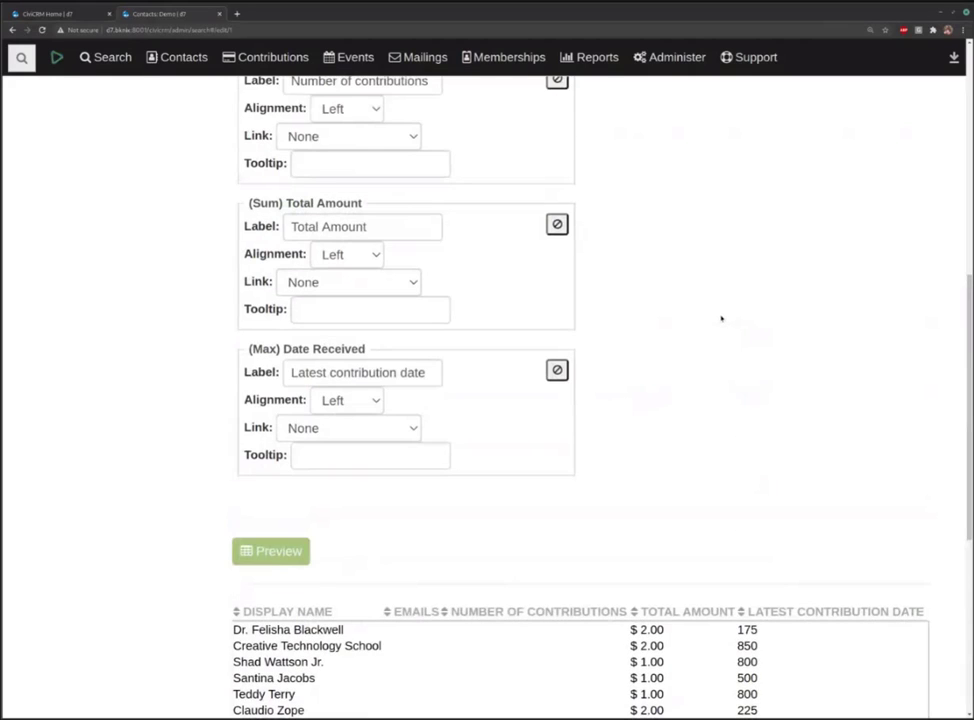
scroll(726, 348, up, 2)
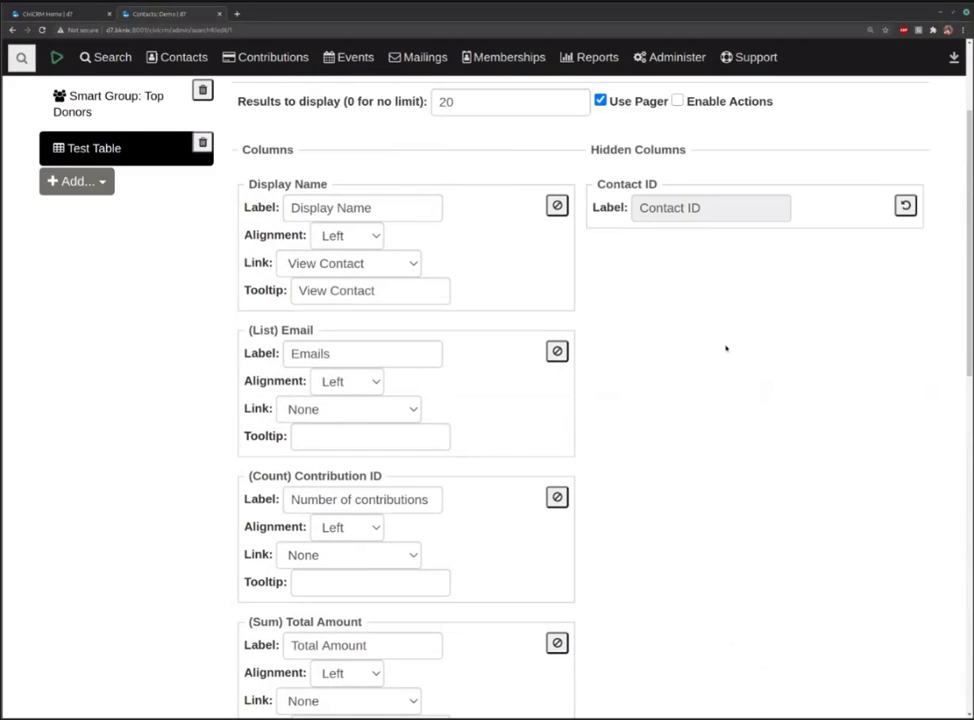
scroll(726, 348, up, 1)
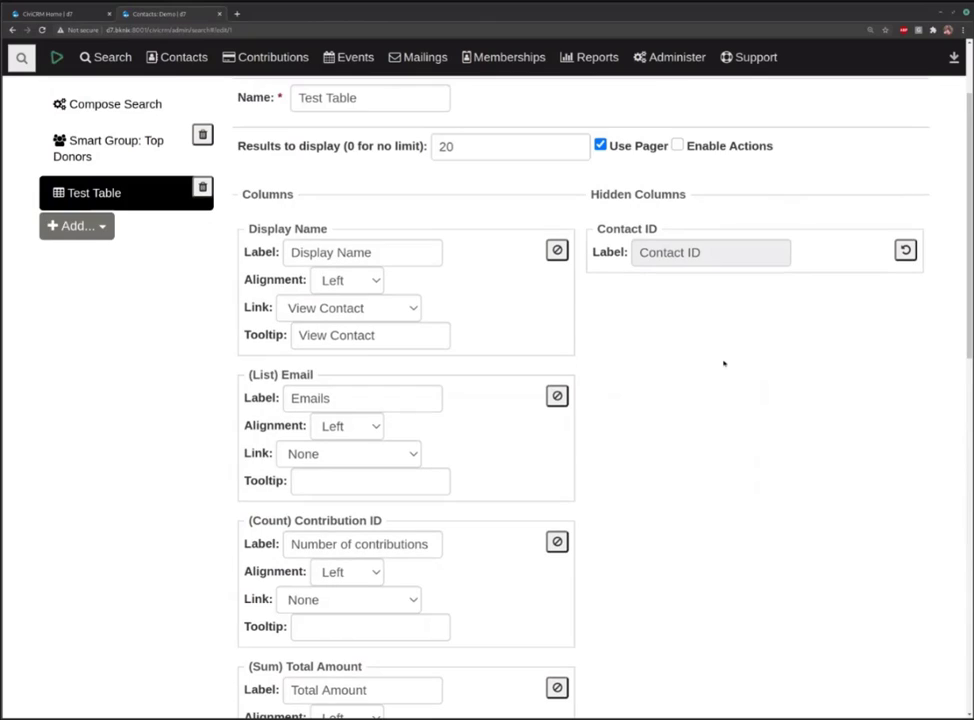
scroll(721, 363, up, 1)
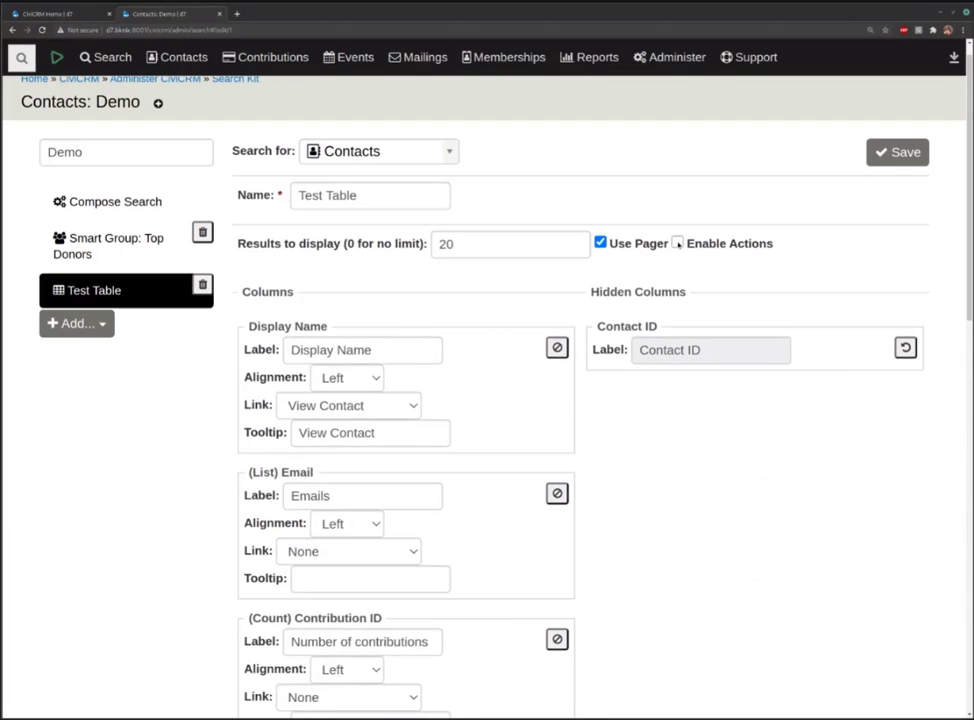
click(677, 243)
Select all rows in the Test Table preview and clear the selection again
scroll(728, 435, down, 10)
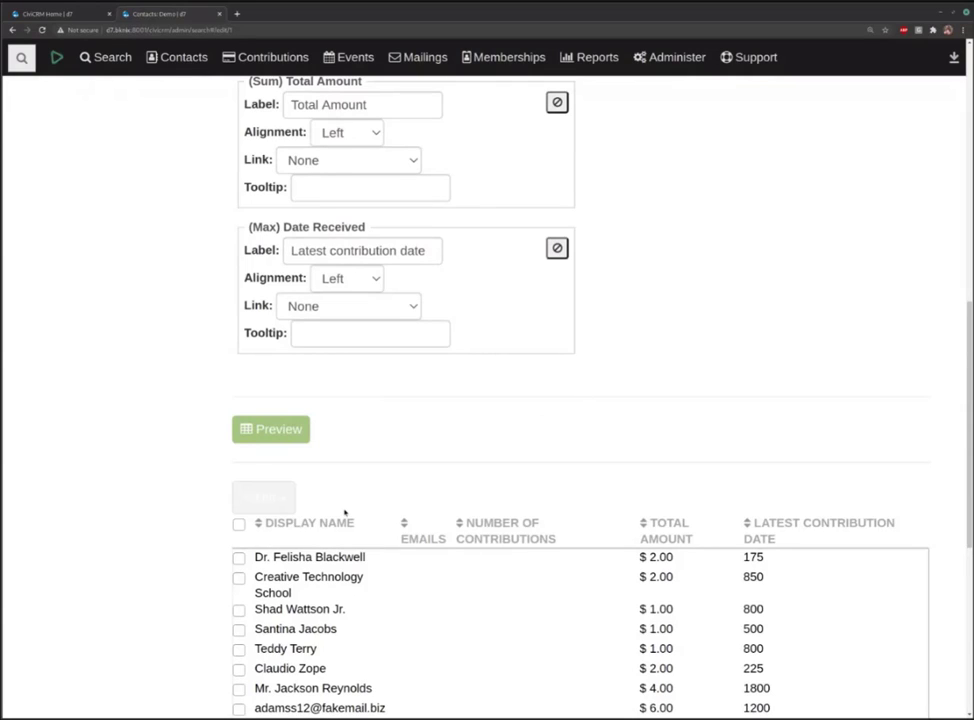
click(239, 524)
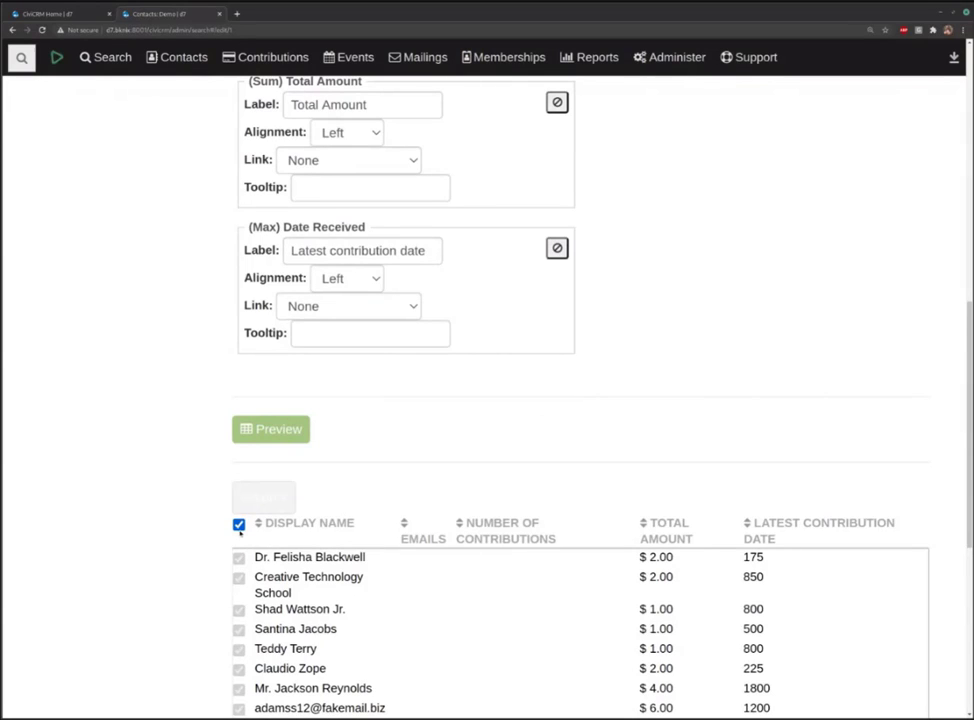
click(239, 524)
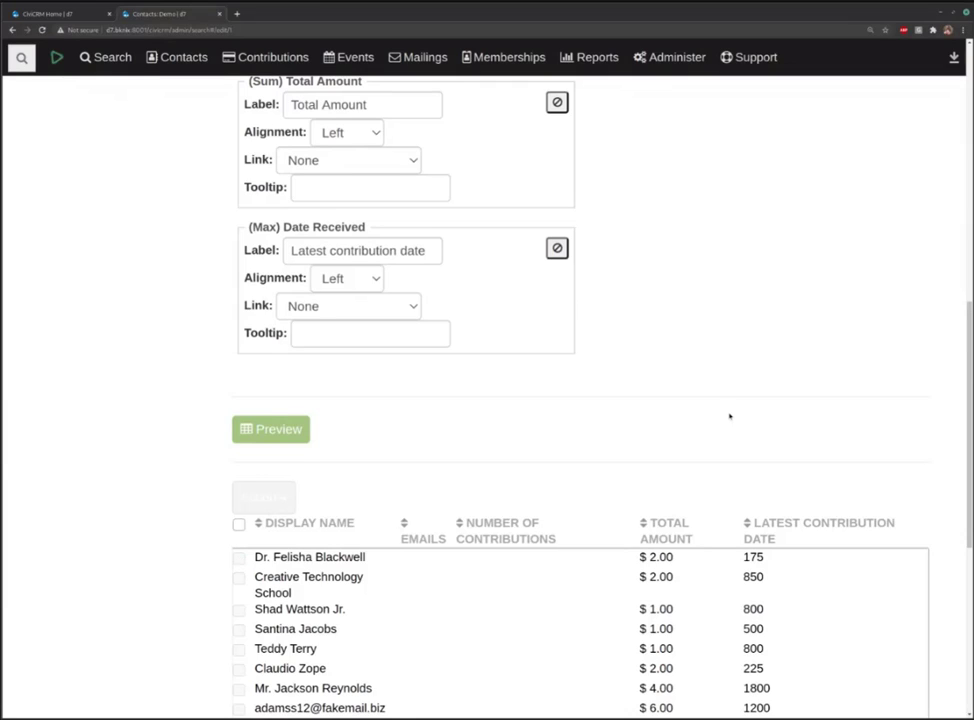
Save the Demo search together with its smart group and Test Table display
scroll(730, 417, up, 1)
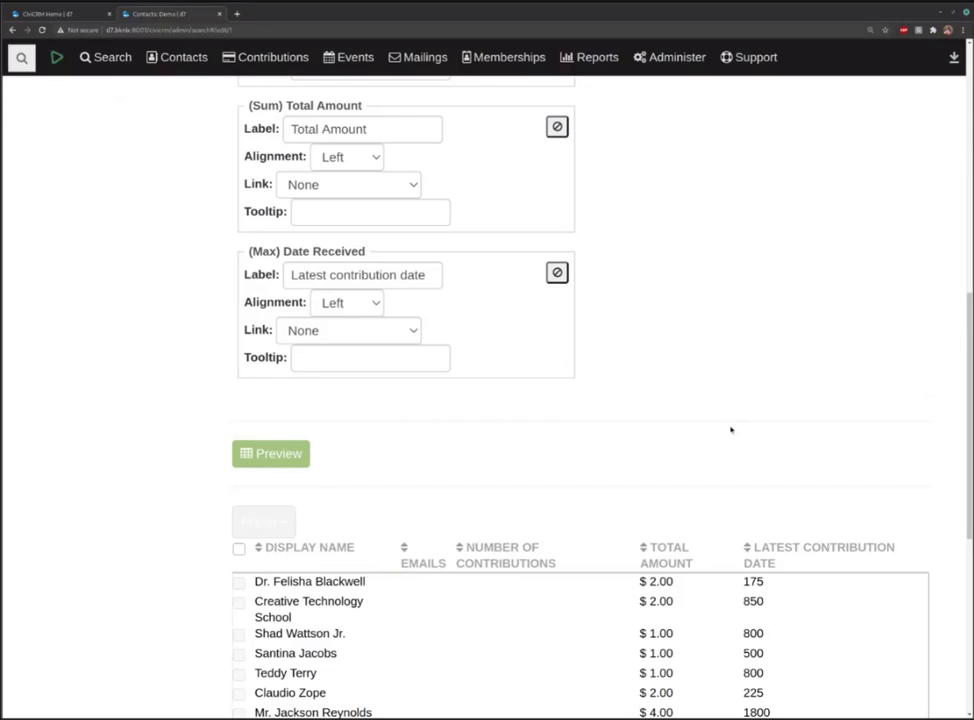
scroll(731, 430, up, 10)
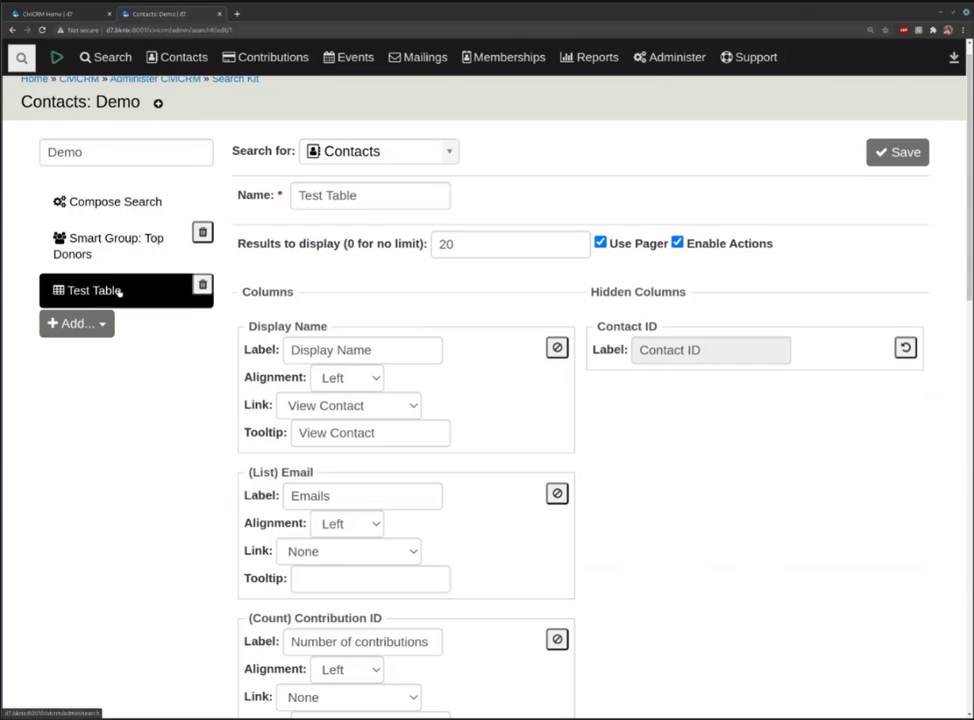
click(897, 152)
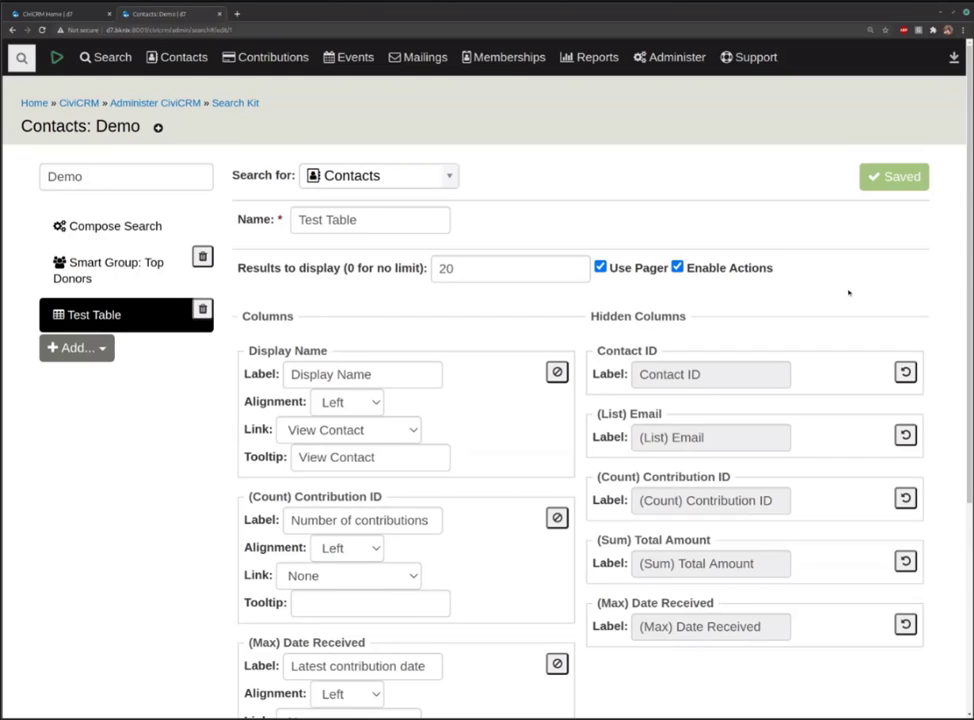
Add a list display named List to the Demo search
scroll(848, 292, down, 1)
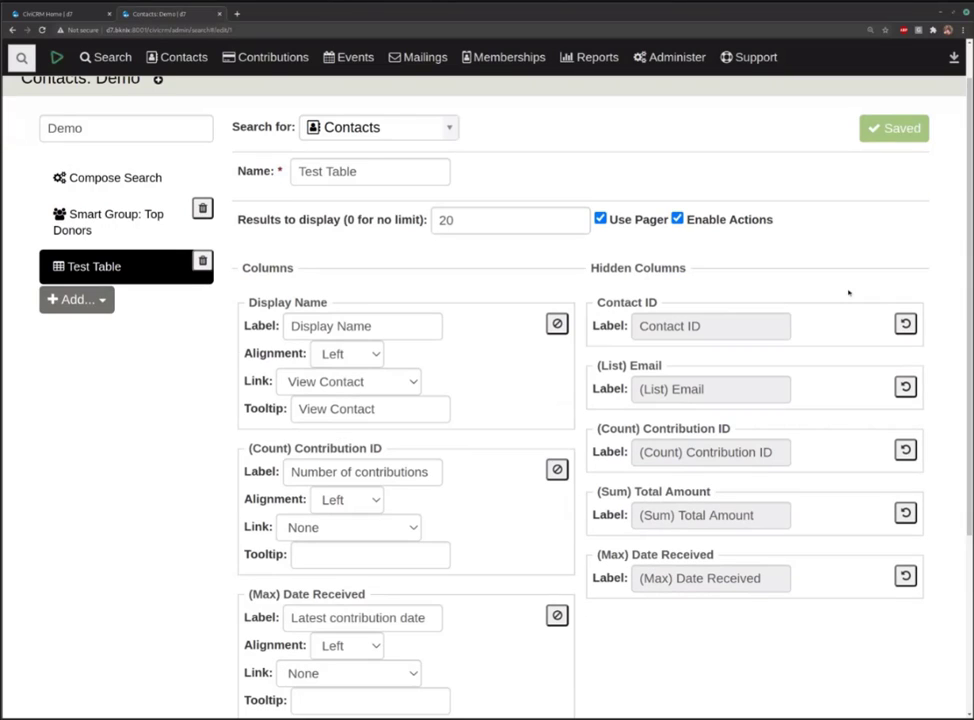
click(102, 309)
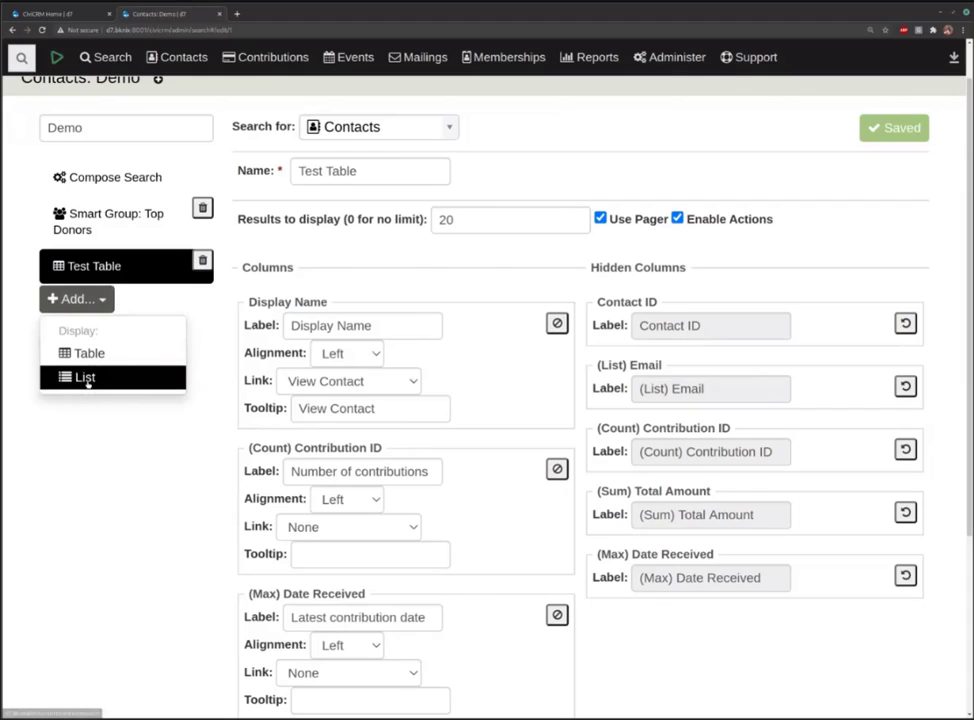
click(86, 378)
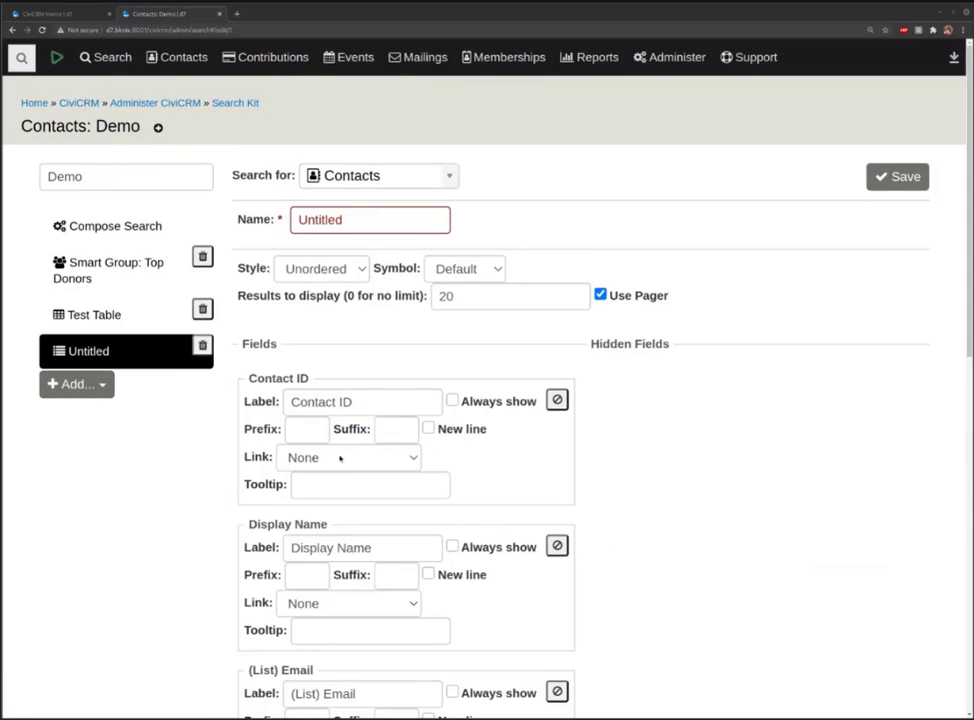
double_click(358, 218)
text(List)
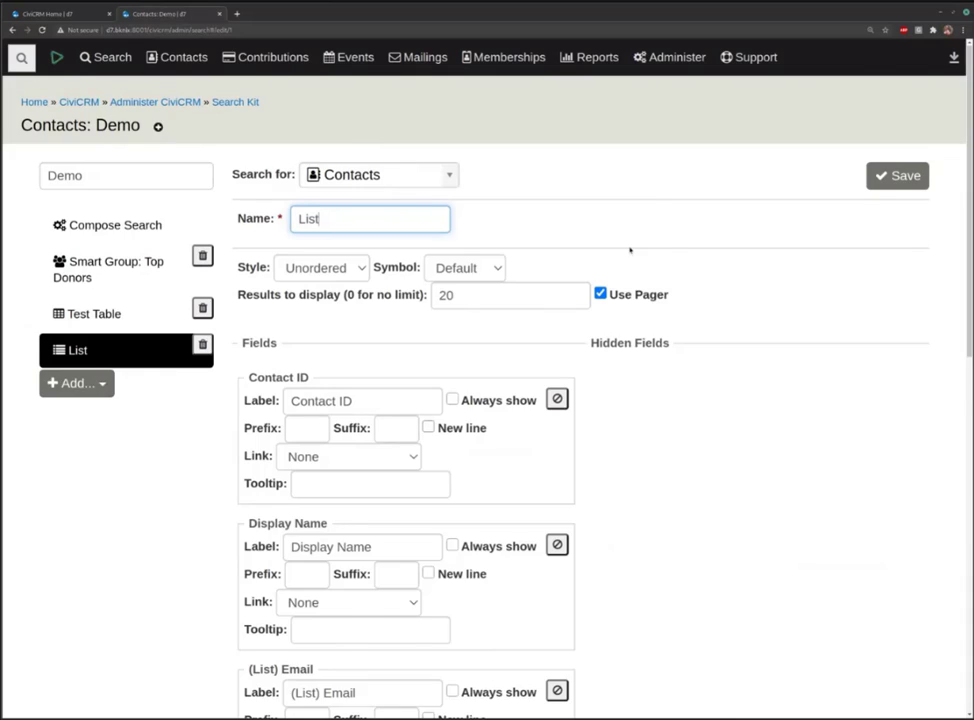
Set the List display's style to Ordered with the Roman (I. II. III.) symbol
scroll(630, 250, down, 1)
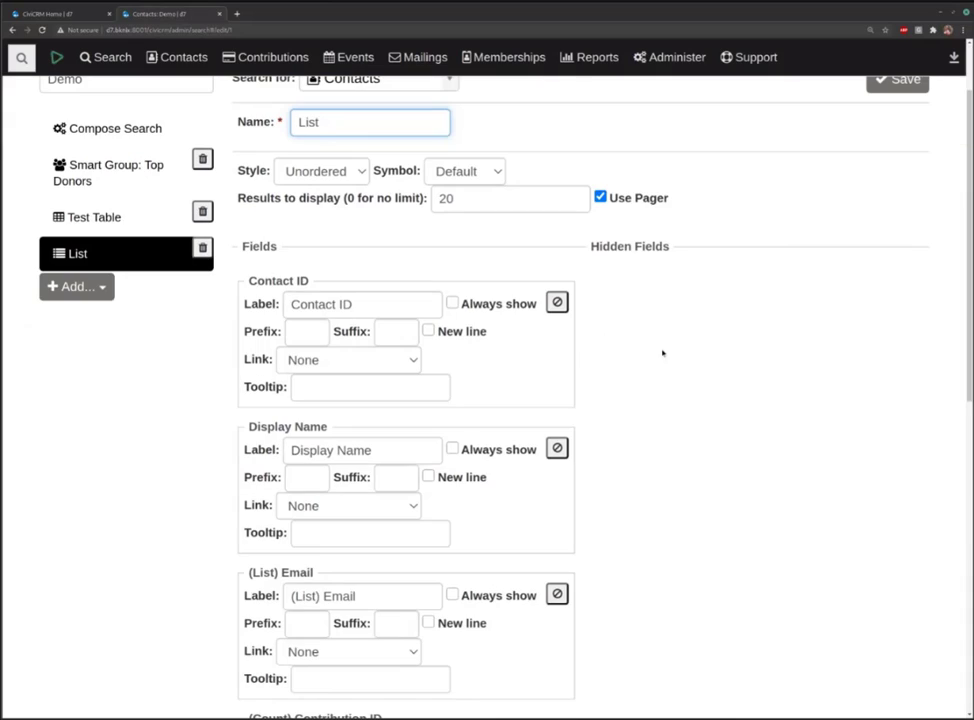
click(361, 172)
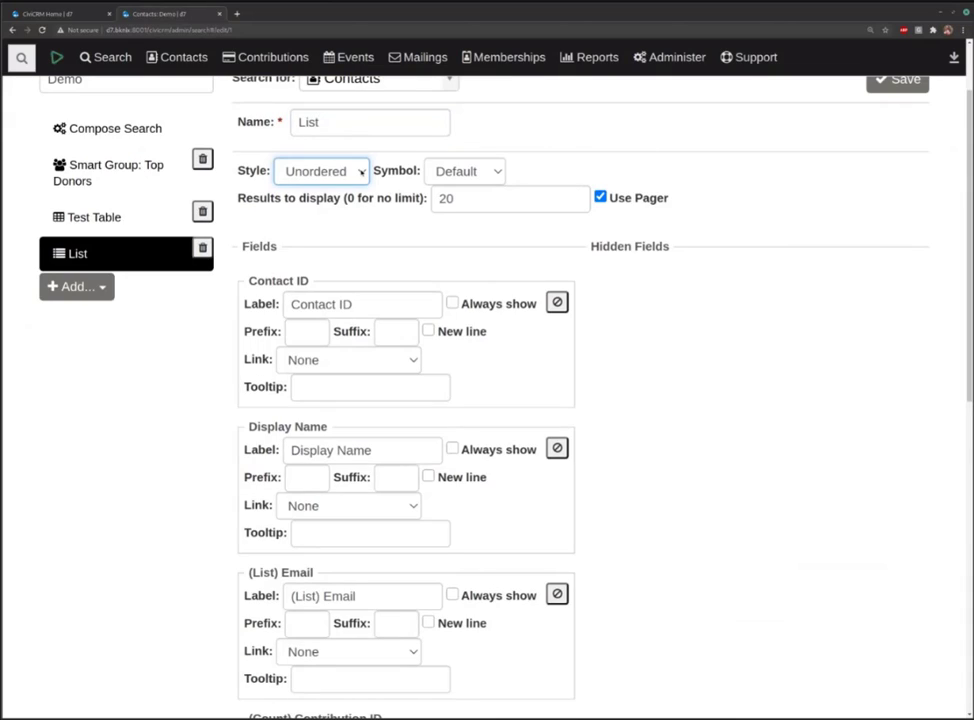
click(348, 206)
click(552, 172)
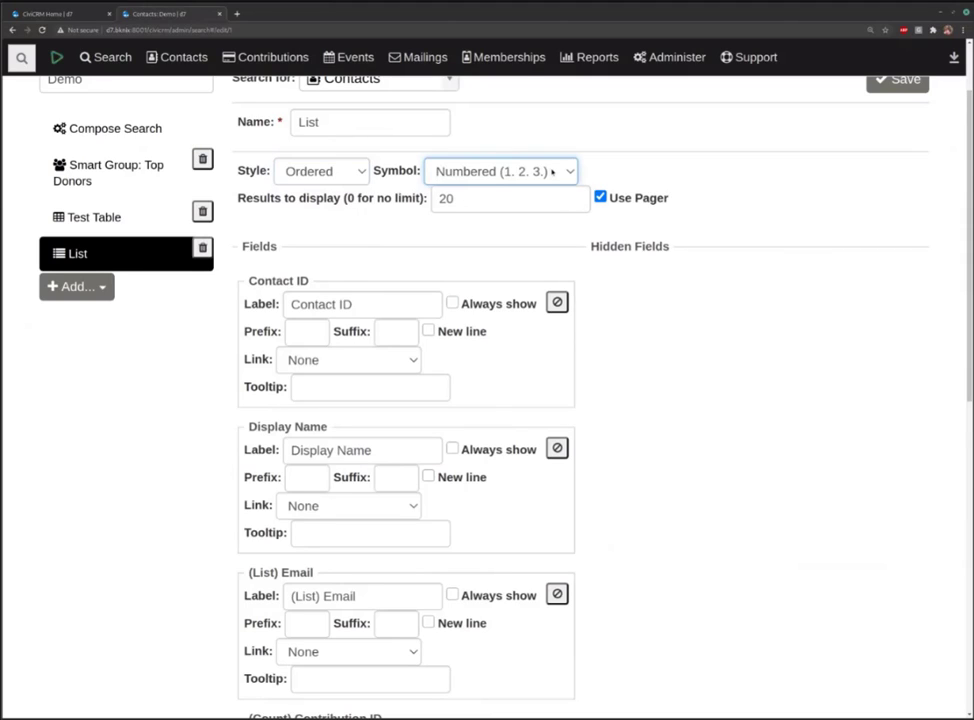
click(560, 245)
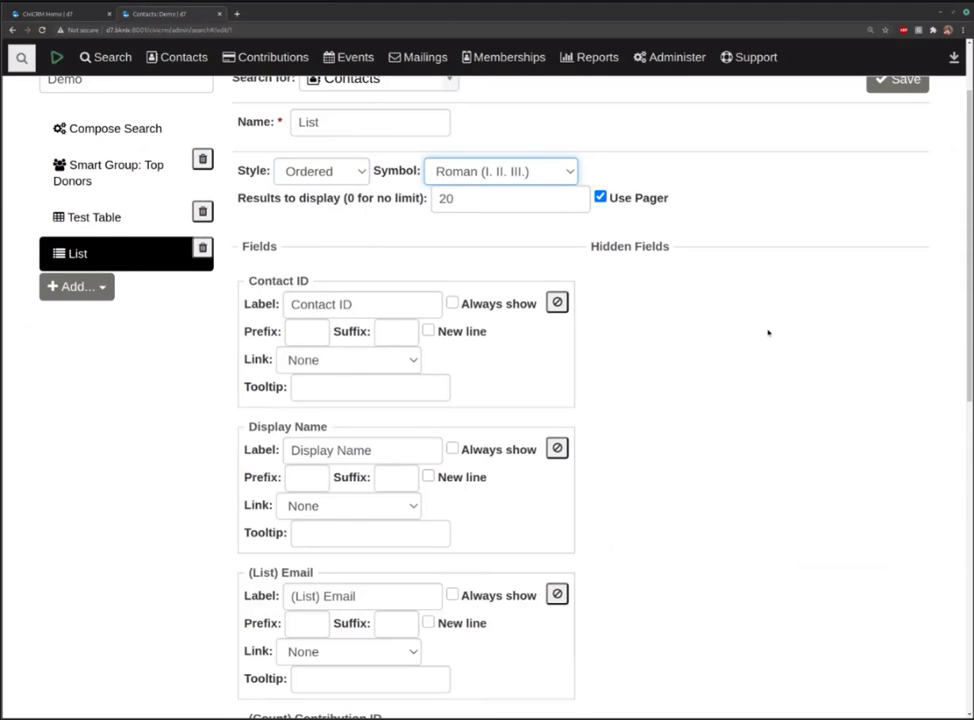
Move the Contact ID field to the hidden fields of the List display
scroll(768, 332, down, 1)
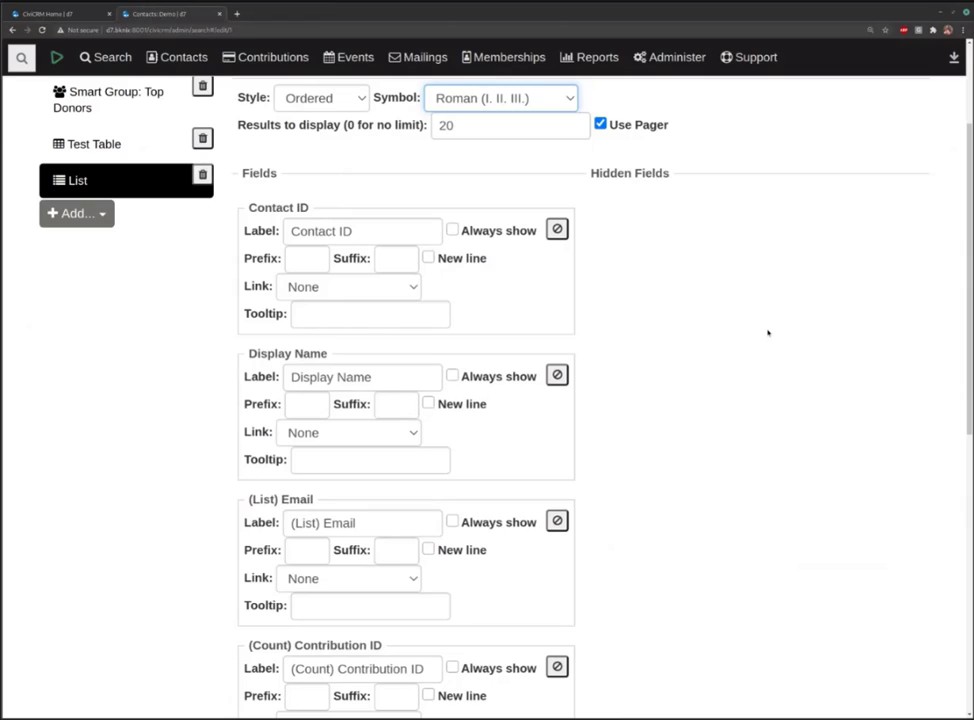
scroll(768, 332, down, 1)
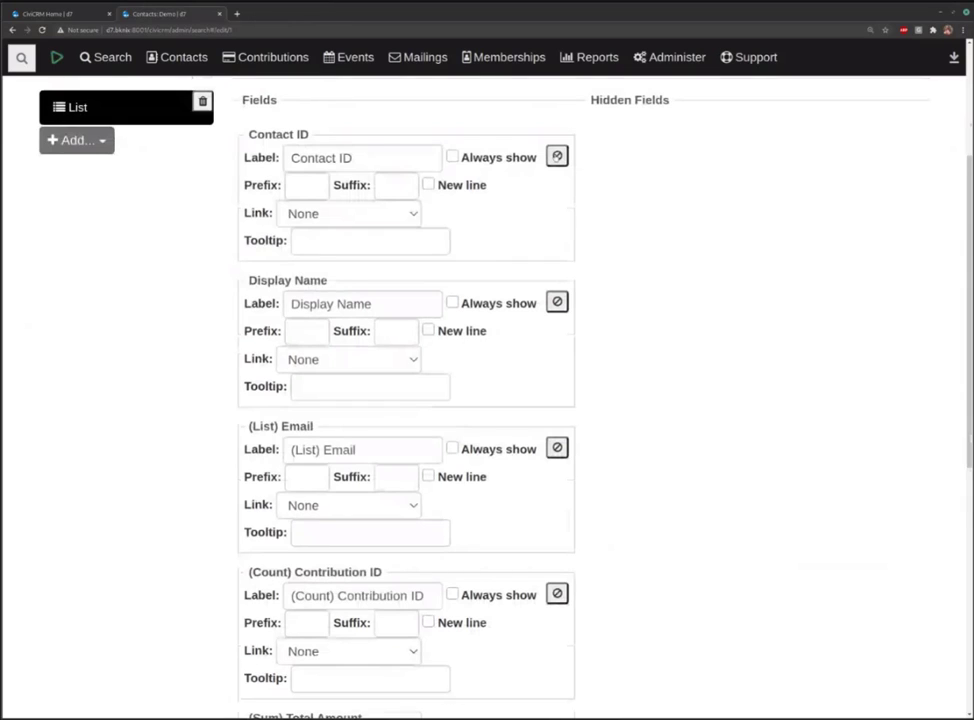
click(557, 156)
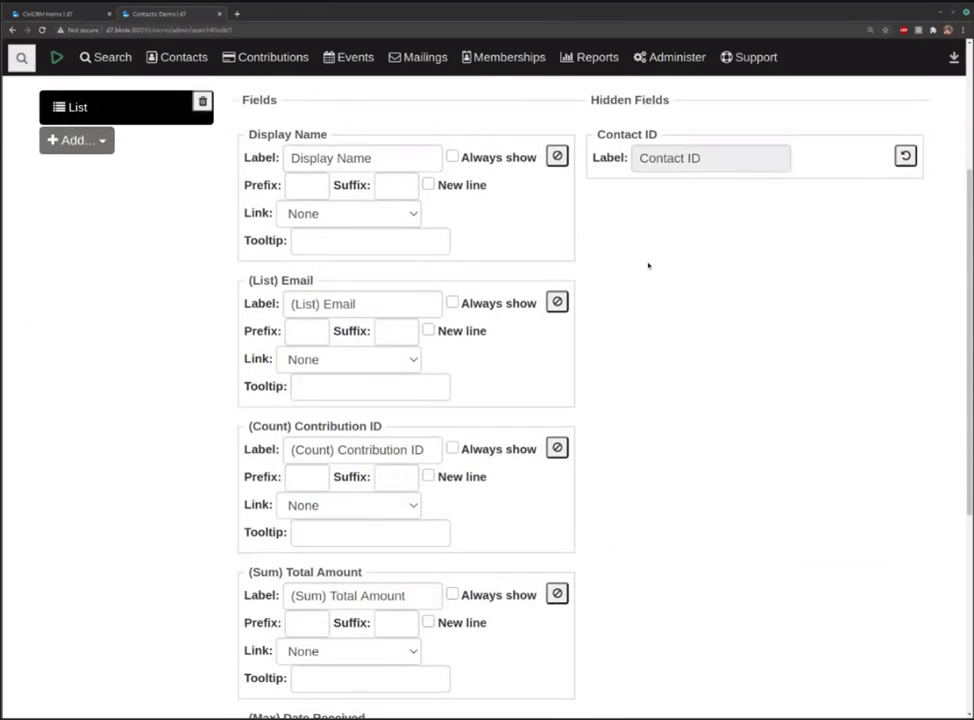
Put the (List) Email field on a new line and clear its label
click(463, 334)
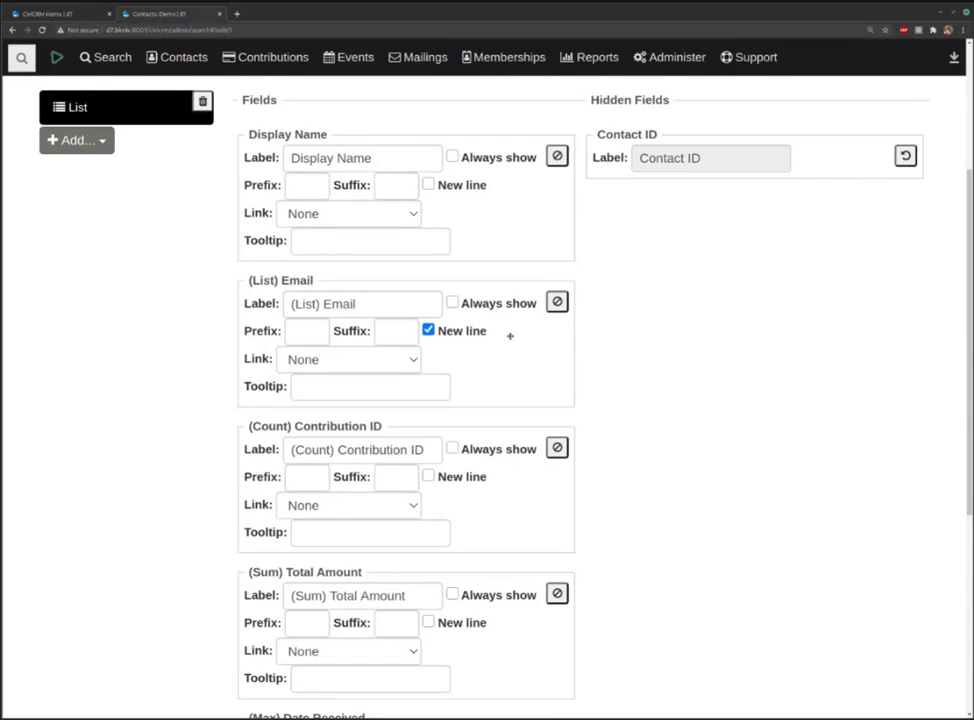
triple_click(390, 299)
key(BackSpace)
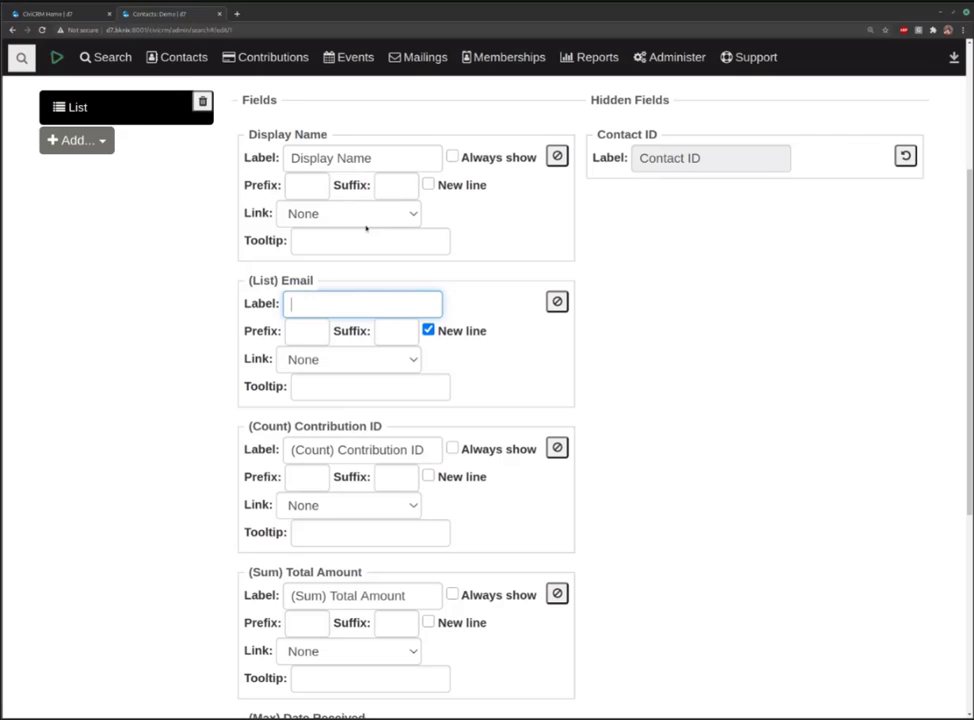
Link the Display Name field to View Contact and preview the list
click(365, 216)
click(365, 251)
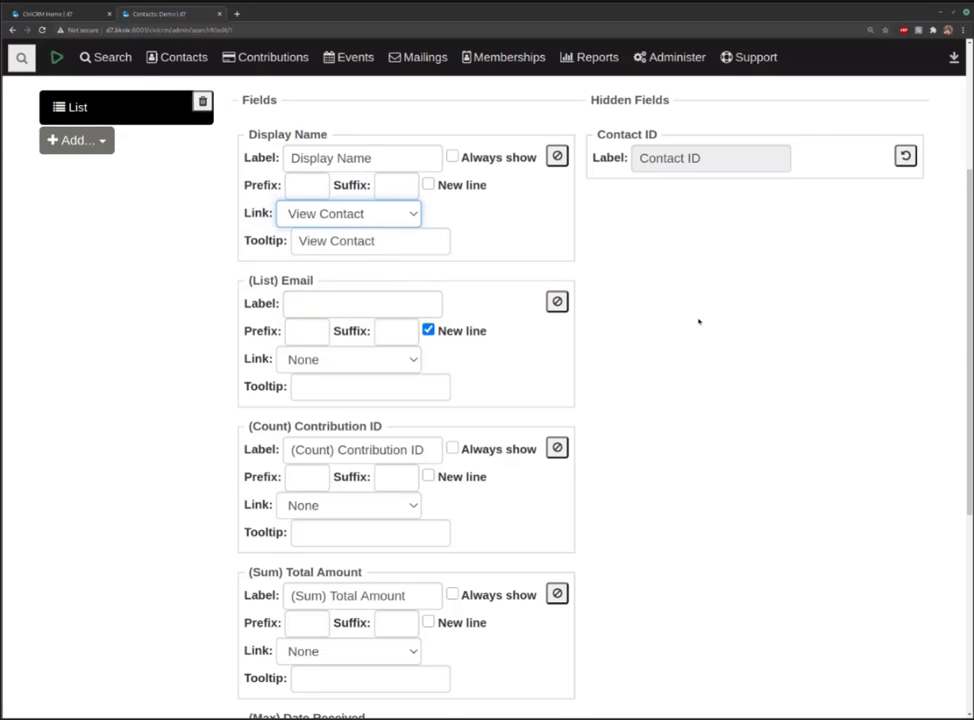
scroll(700, 323, down, 1)
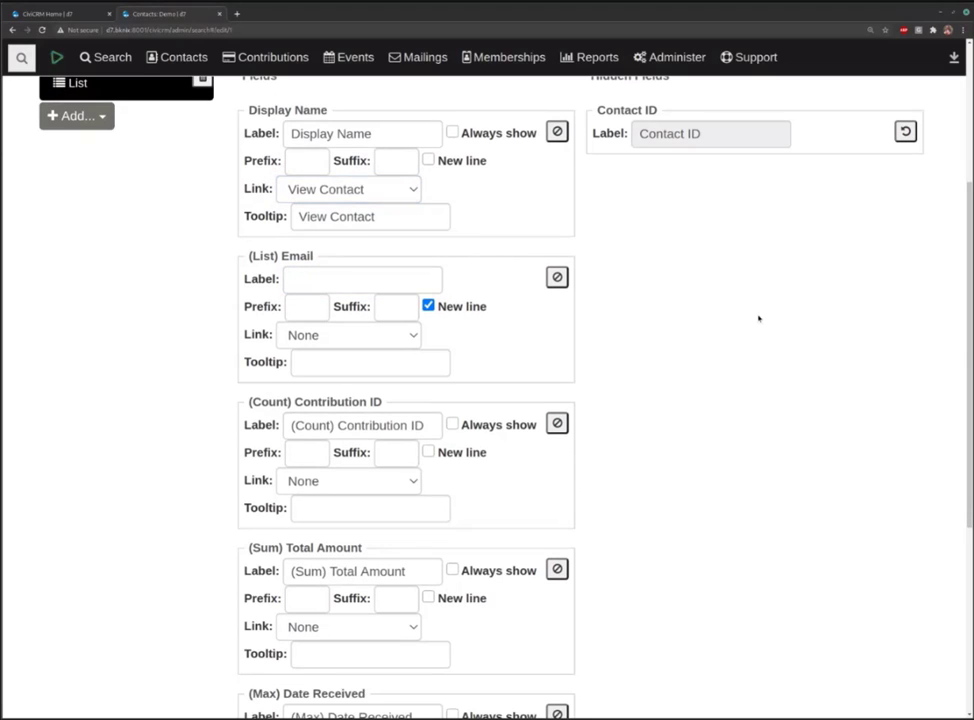
scroll(759, 318, up, 2)
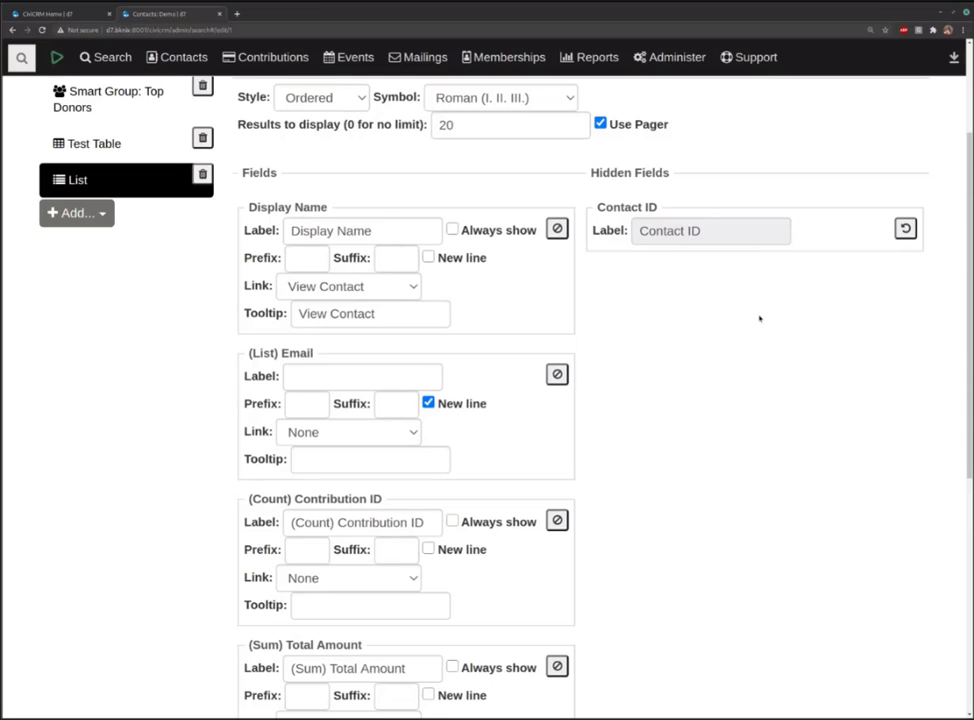
scroll(759, 318, down, 10)
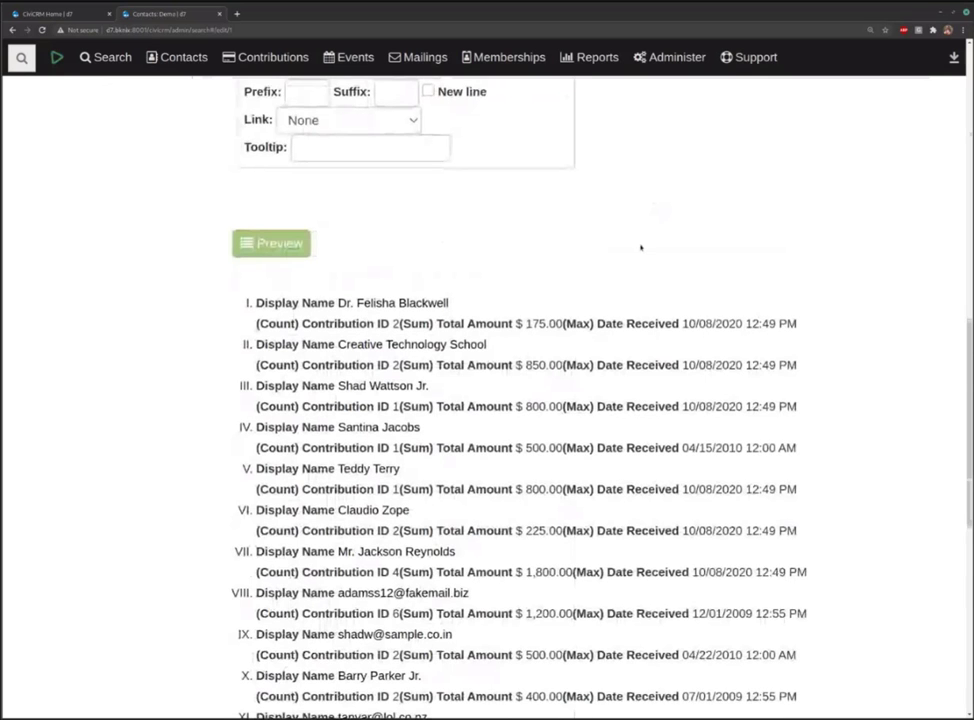
scroll(646, 239, up, 5)
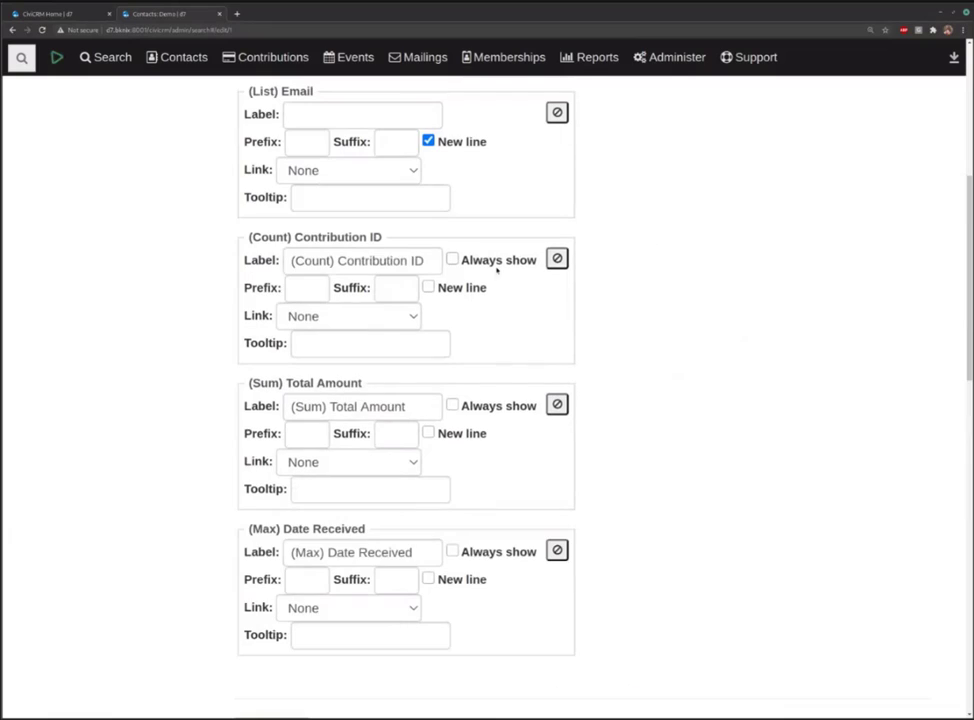
Start the (Count) Contribution ID, (Sum) Total Amount and (Max) Date Received fields on new lines and preview the list again
click(429, 288)
click(428, 433)
click(428, 579)
scroll(609, 457, down, 3)
scroll(609, 457, down, 1)
click(271, 364)
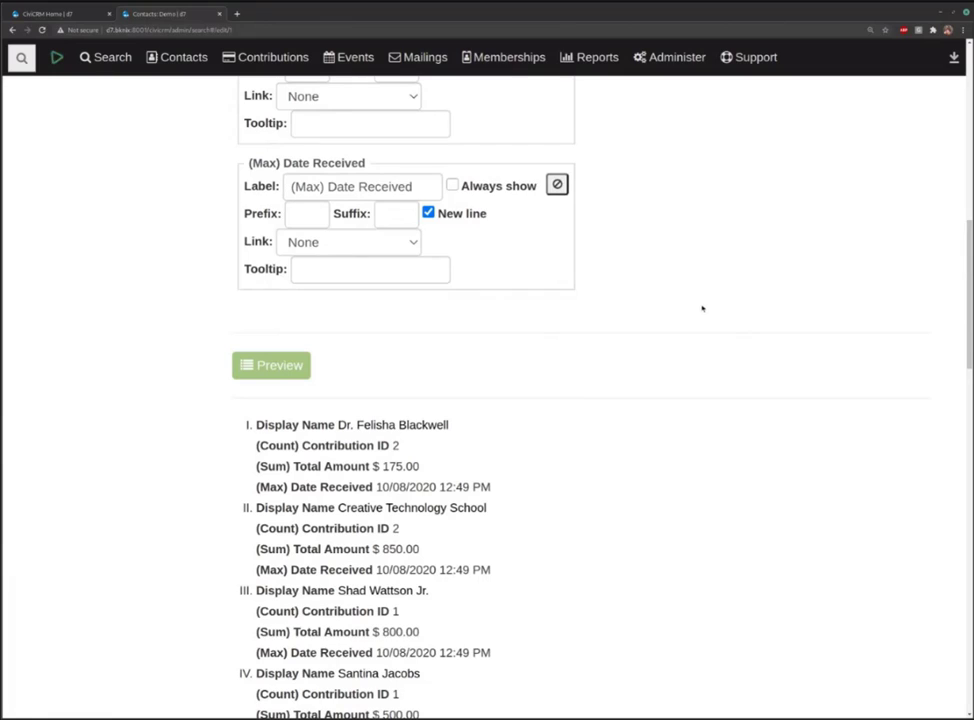
scroll(624, 342, down, 1)
scroll(624, 342, down, 1)
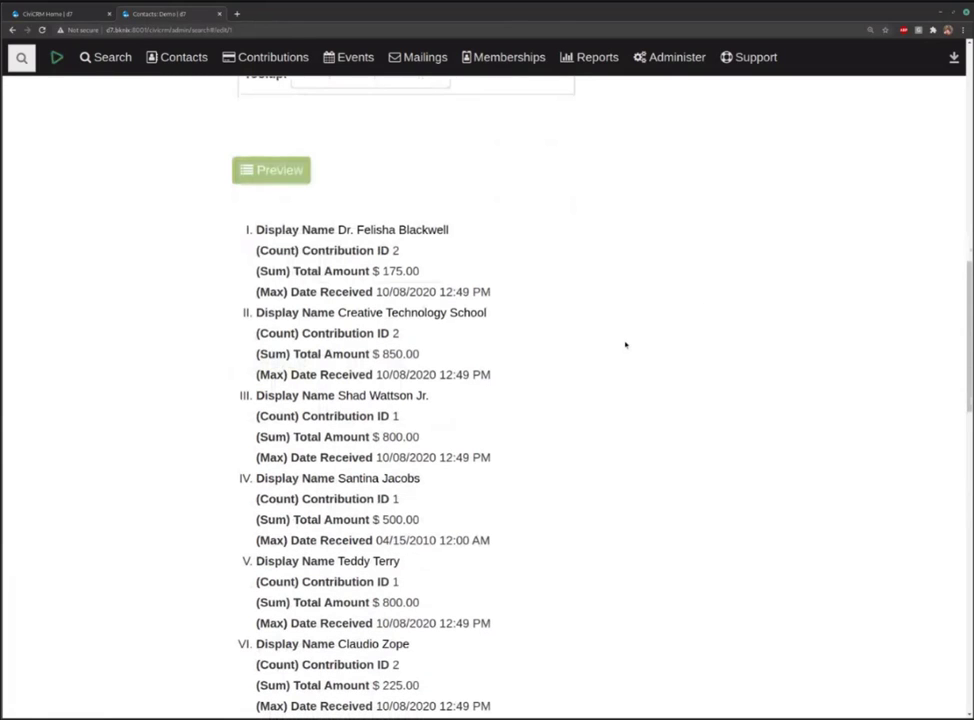
scroll(639, 374, up, 5)
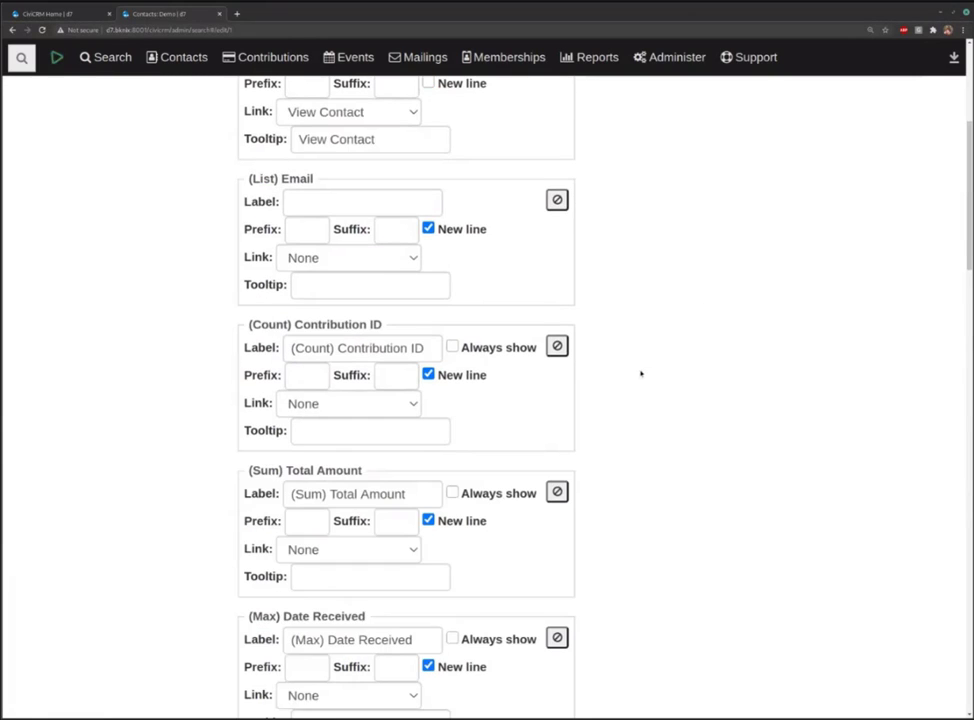
Limit the List display to 10 results
scroll(641, 374, up, 3)
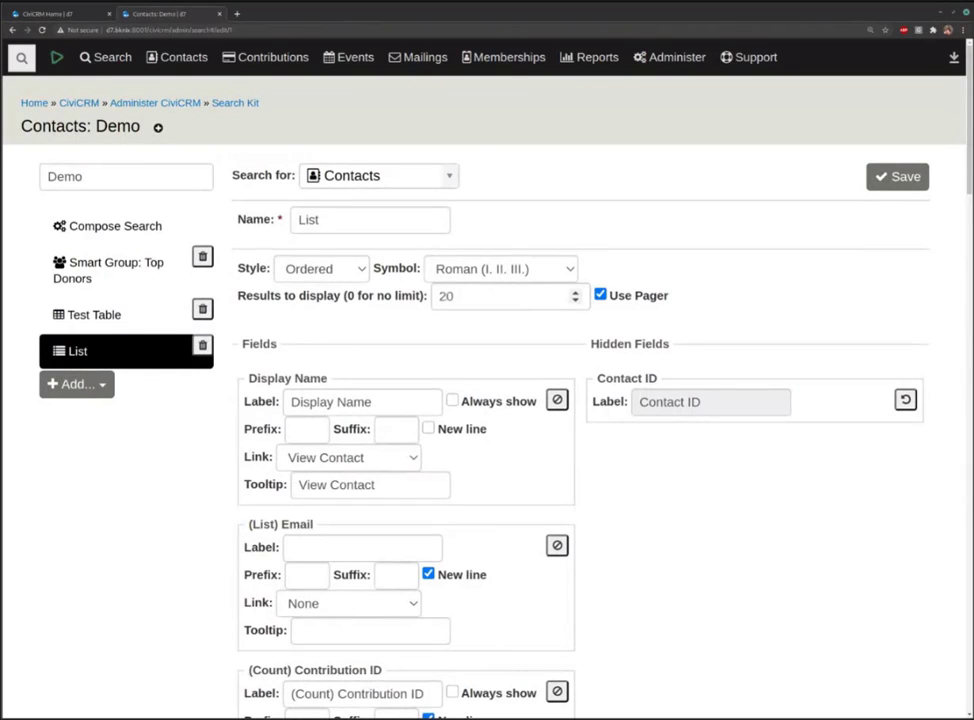
click(444, 295)
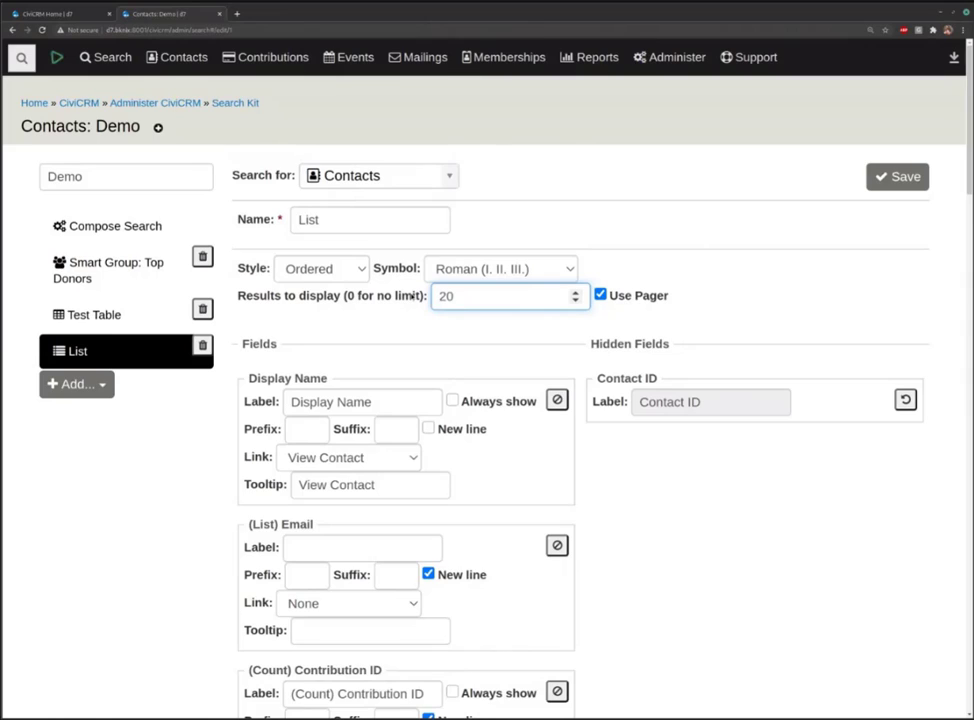
key(BackSpace)
key(BackSpace)
text(10)
Change the list symbol to Numbered (1. 2. 3.) and save the Demo search
click(515, 272)
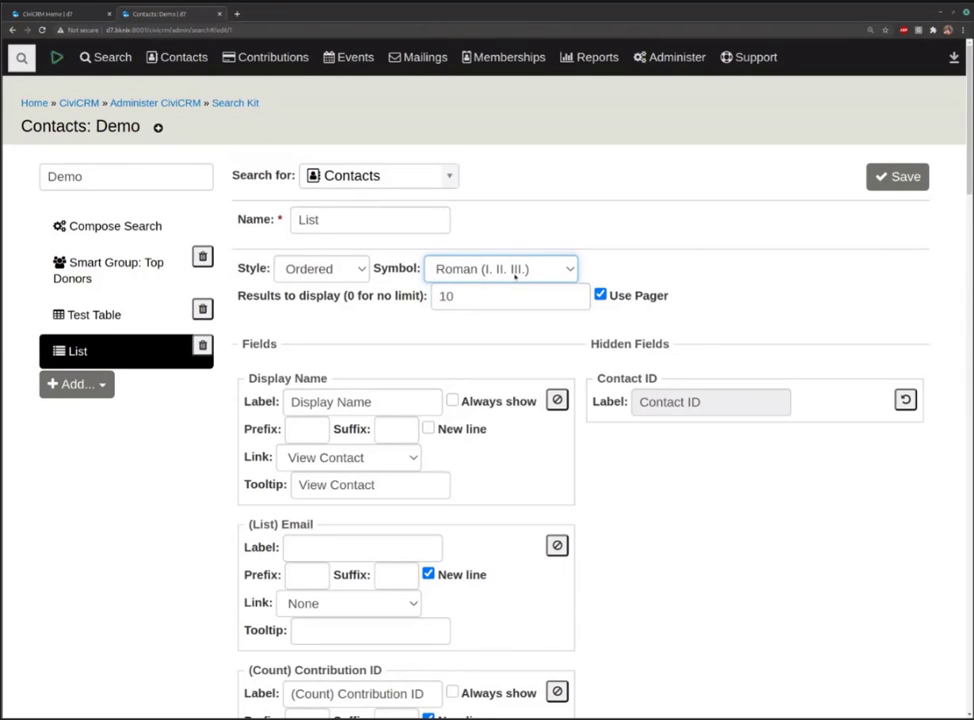
key(Up)
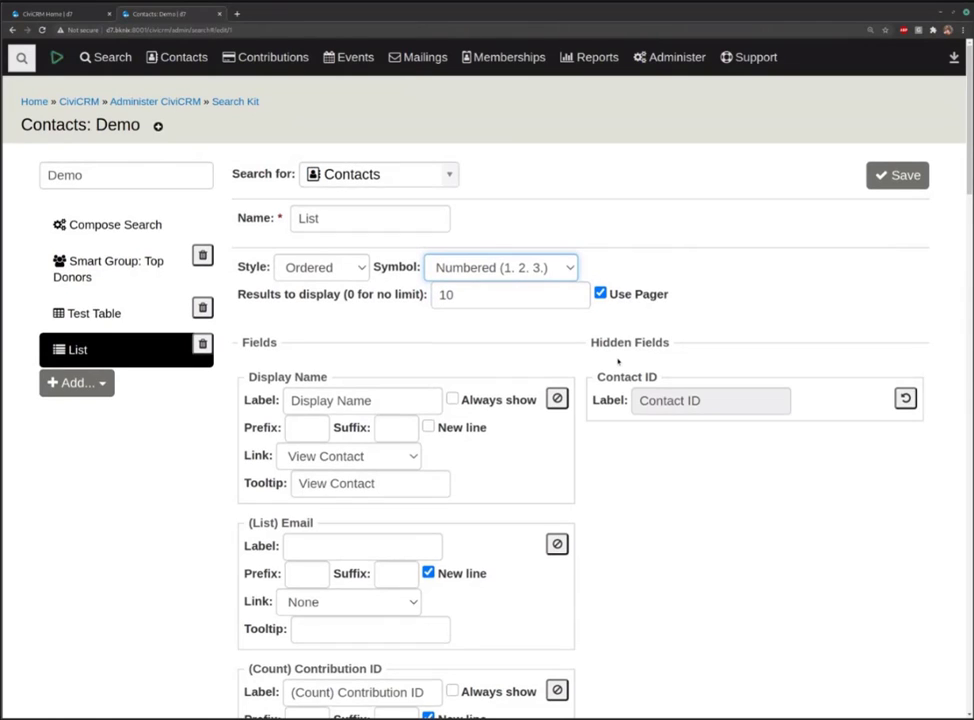
scroll(311, 360, down, 10)
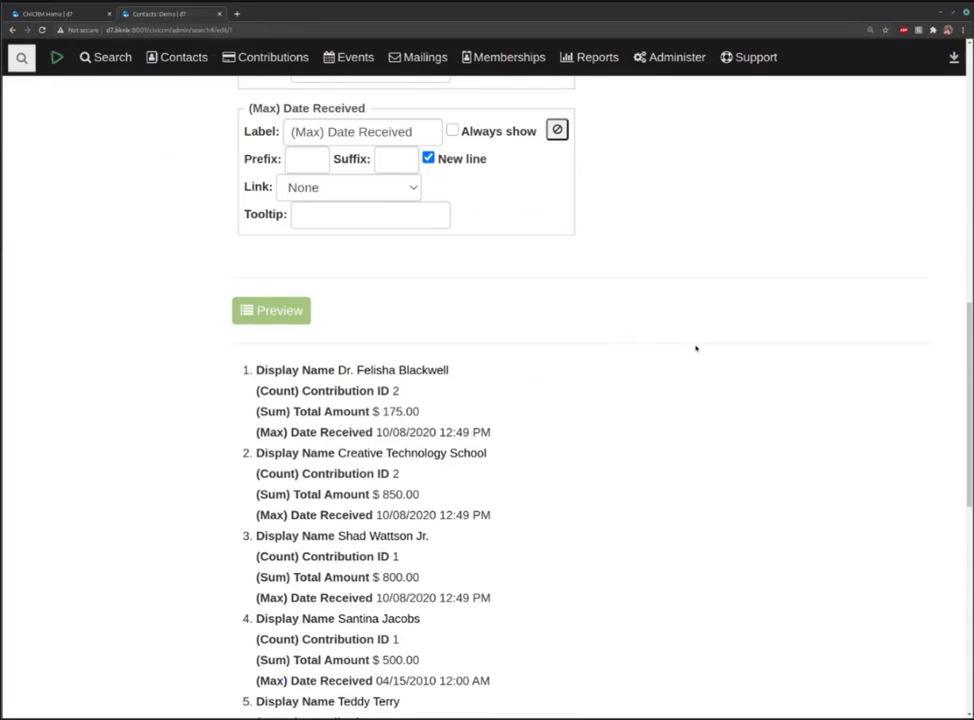
scroll(684, 357, up, 10)
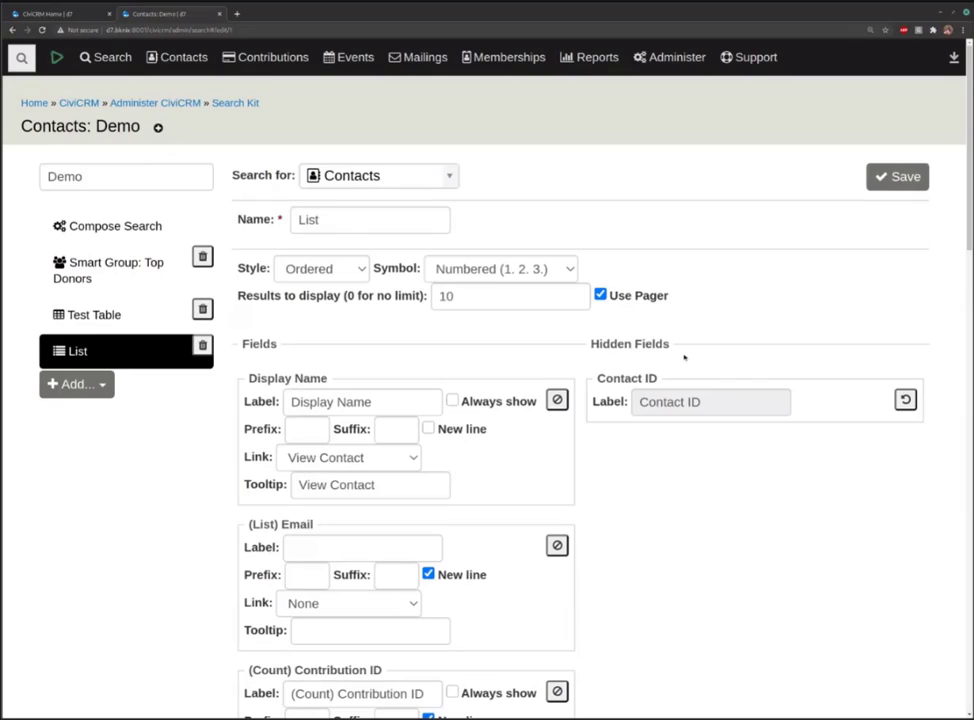
click(893, 178)
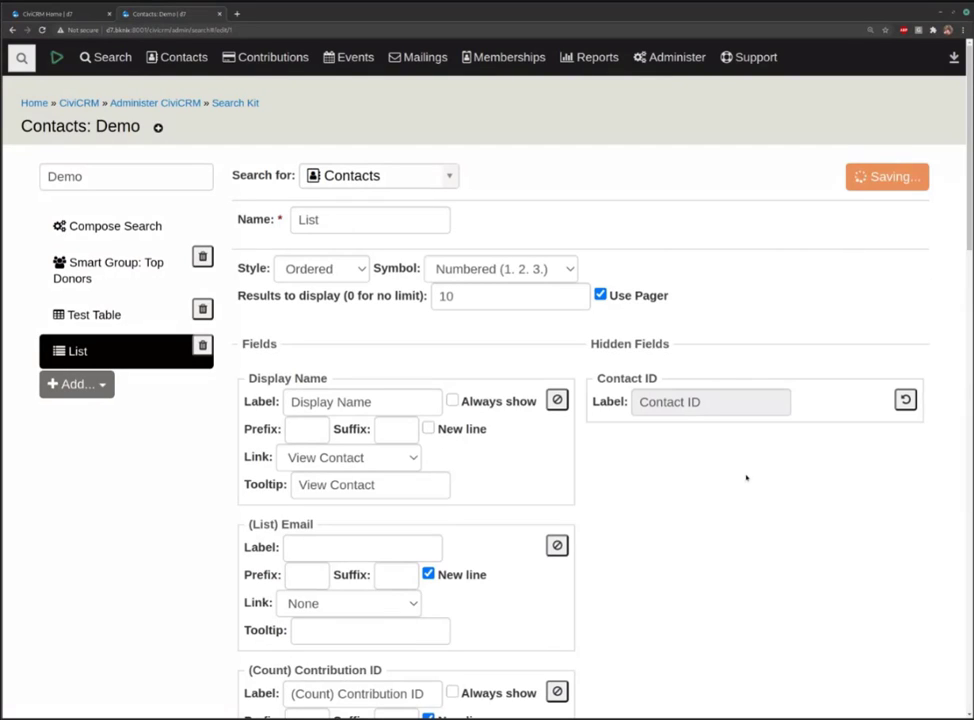
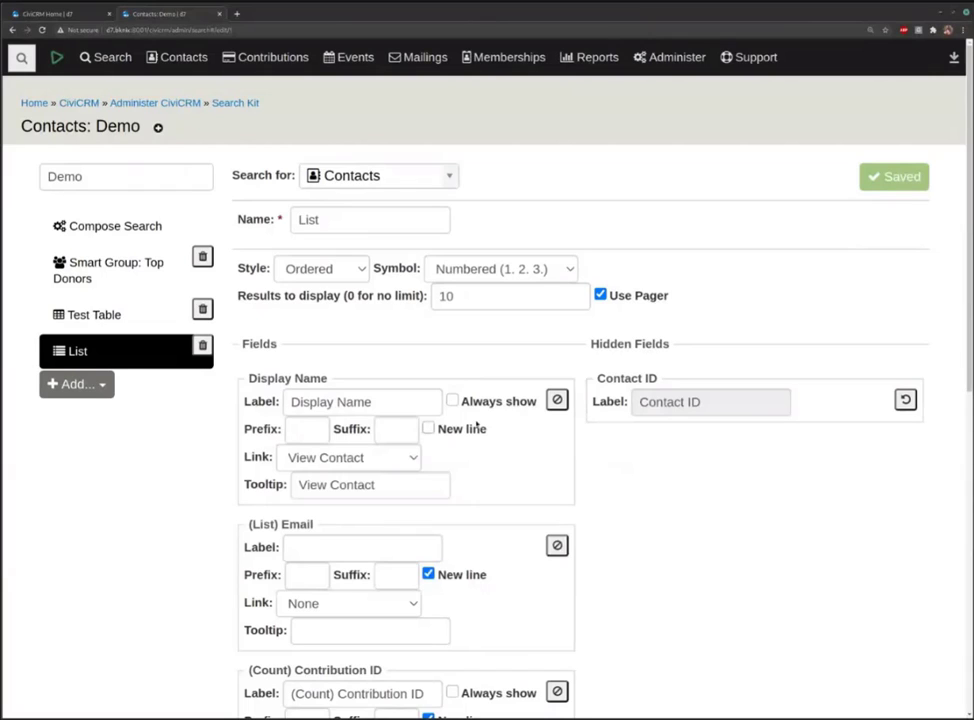
Return to the Search Kit saved searches and open the Demo search's Test Table display
click(231, 104)
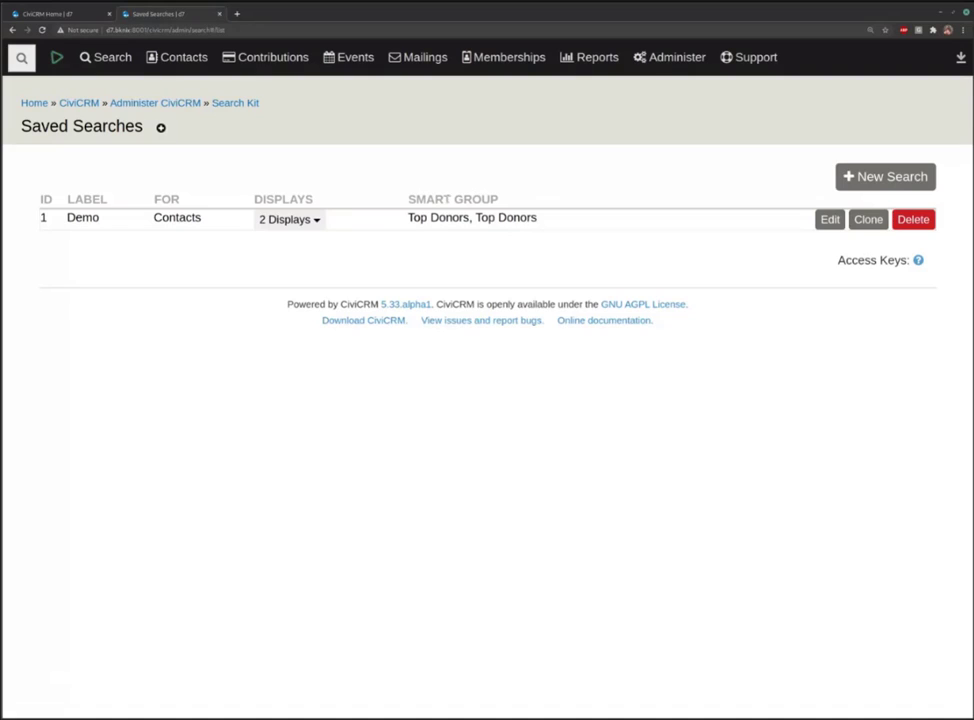
click(320, 220)
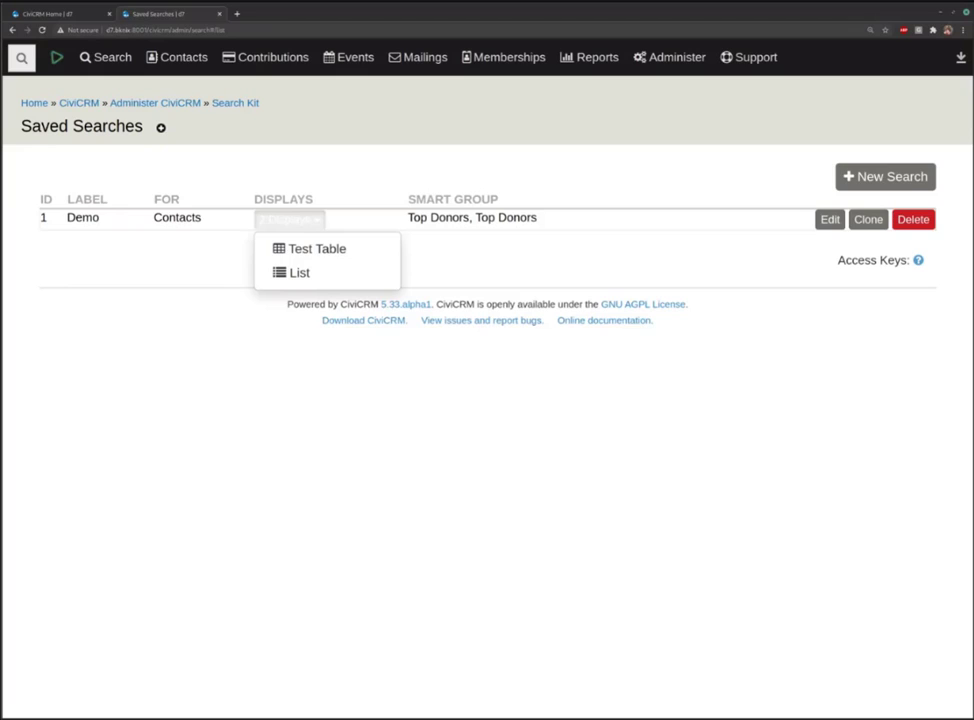
click(316, 250)
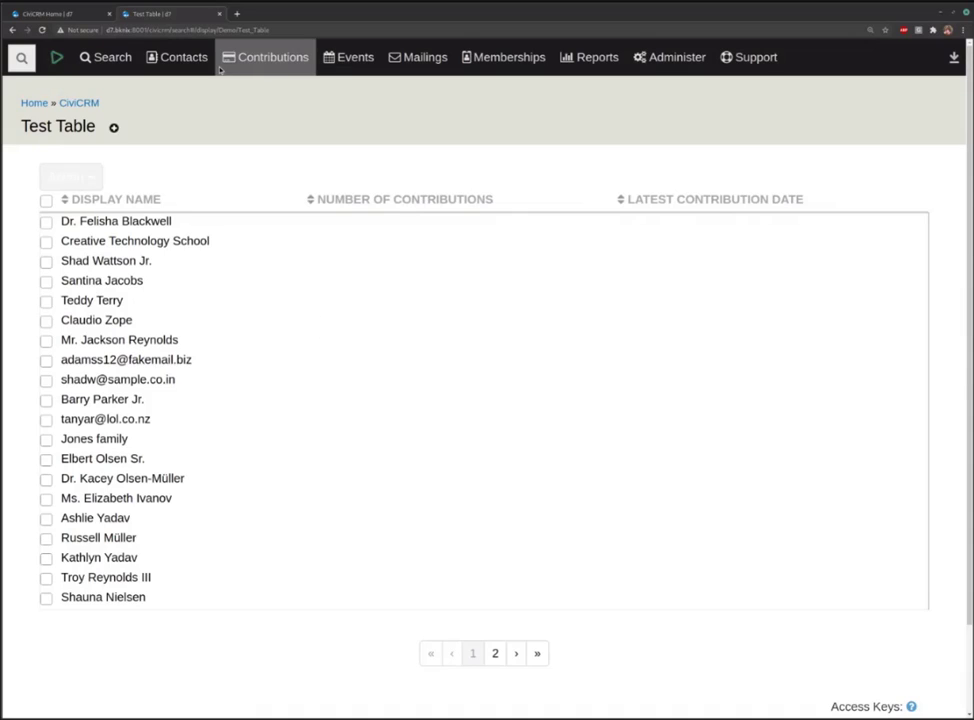
Examine the civicrm/search path in the Test Table page's address
click(151, 31)
drag(149, 30, 189, 30)
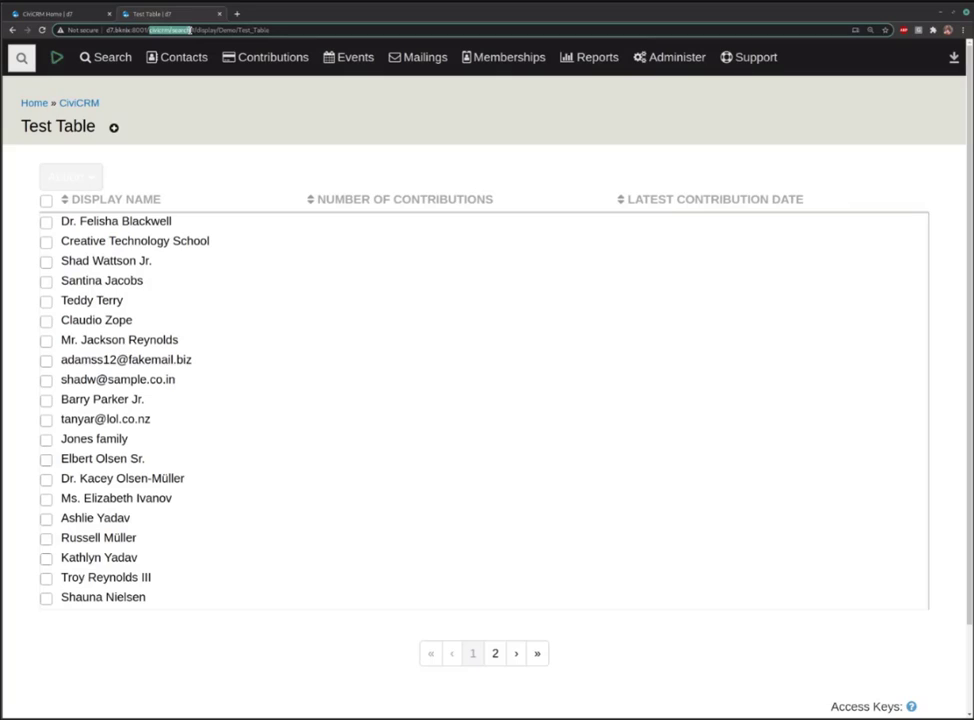
click(189, 30)
click(341, 57)
click(211, 161)
Go to page 2 of the Test Table, view the Wisconsin Music Academy contact and return to the table
click(494, 653)
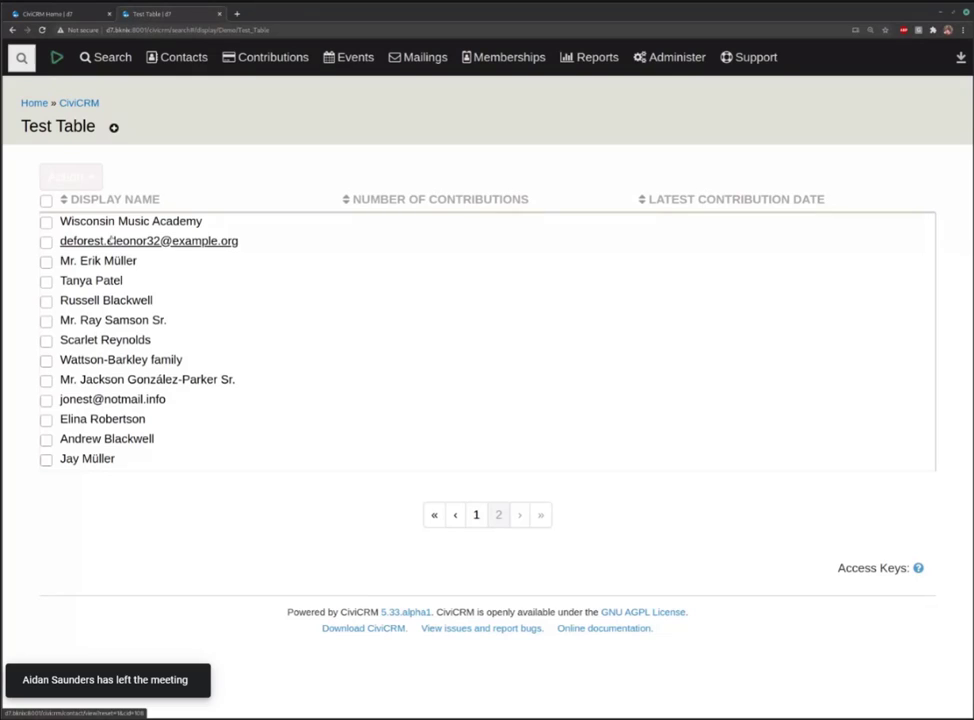
click(115, 224)
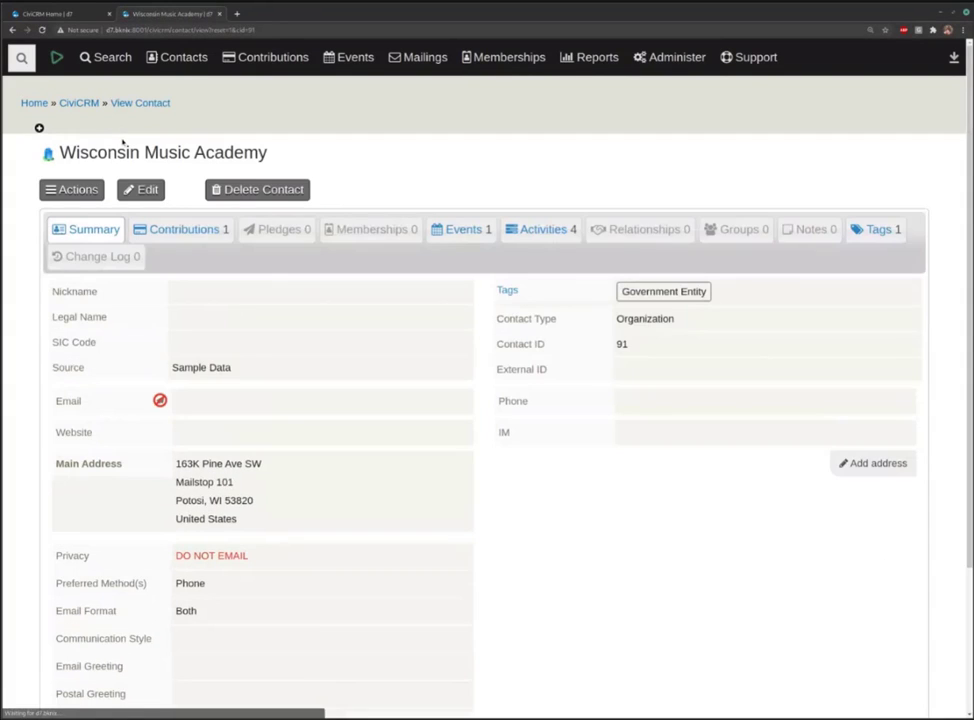
click(13, 30)
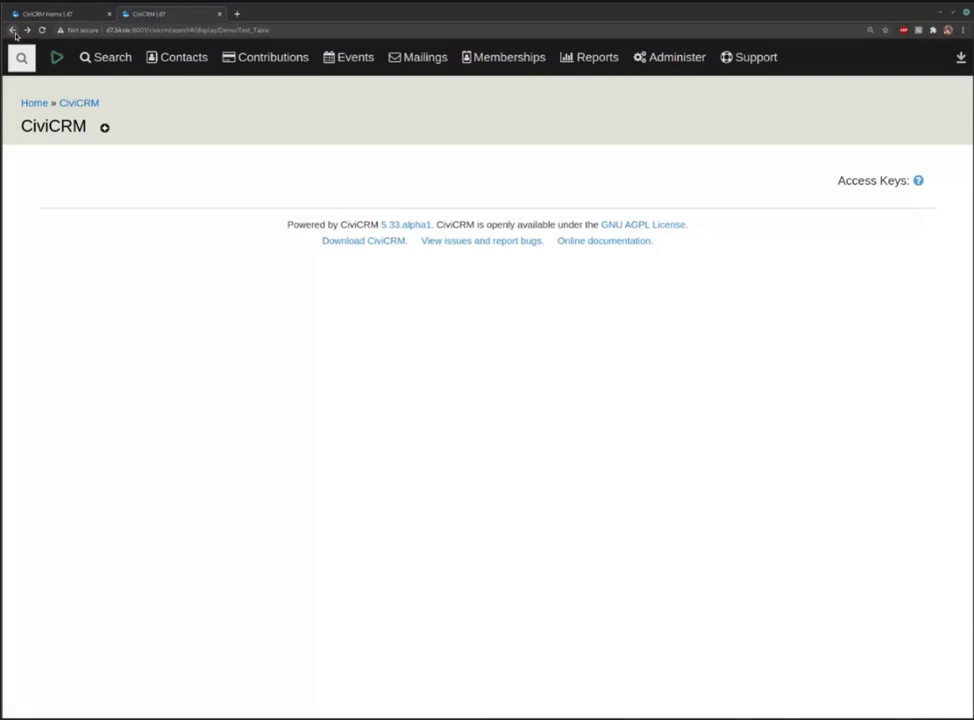
Open the Demo search's List display from the saved searches
mouse_move(105, 57)
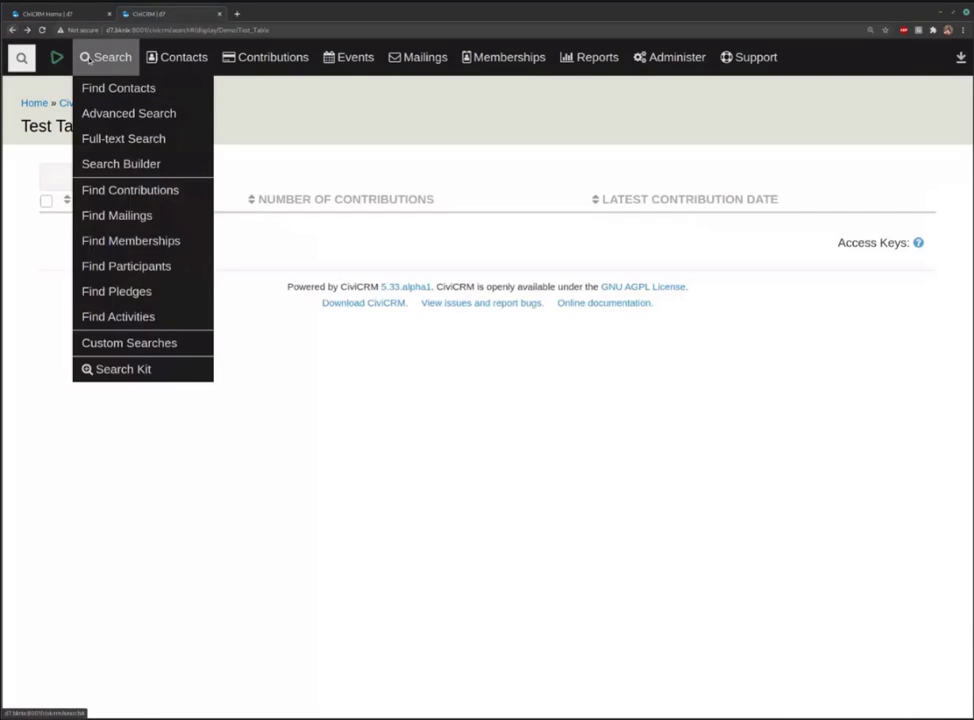
click(112, 215)
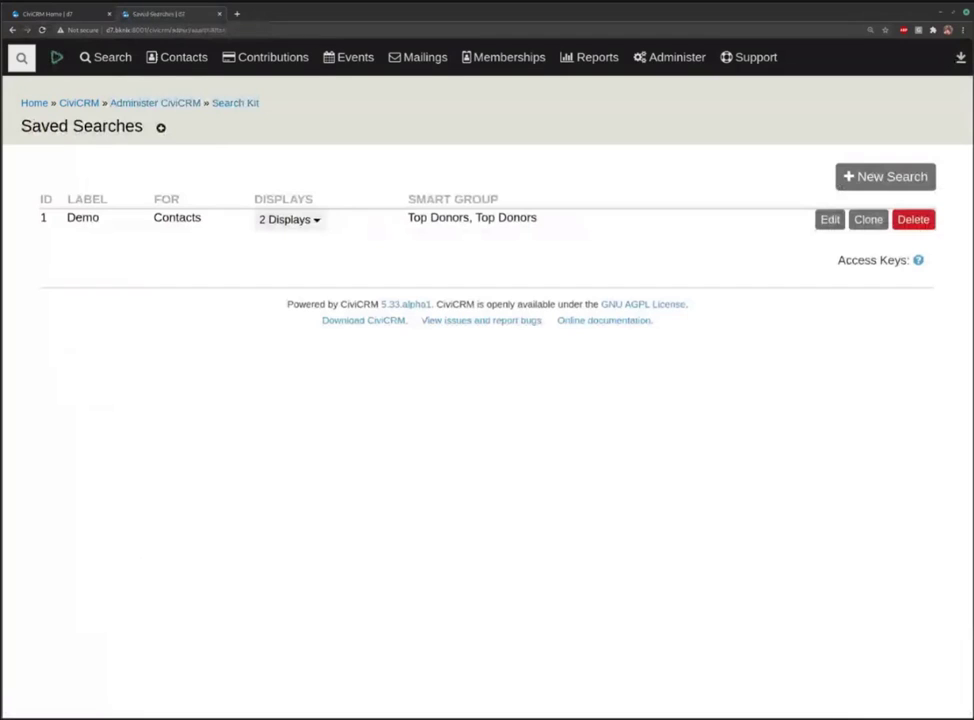
click(312, 224)
click(310, 275)
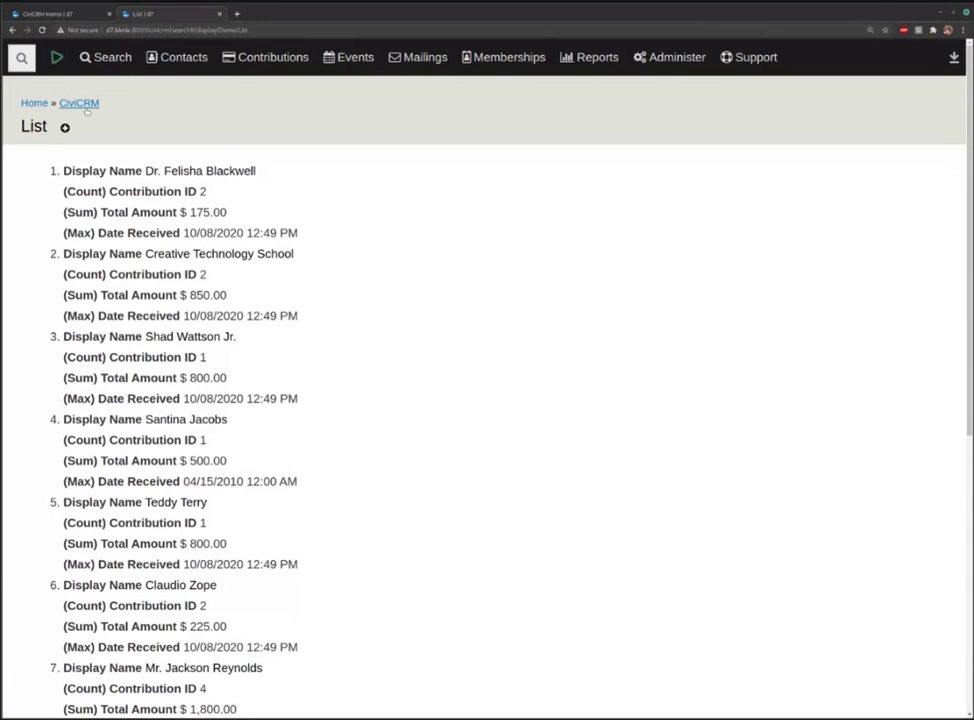
Go back to the saved searches, open the form administration list and open the afformAbc form for editing
click(14, 30)
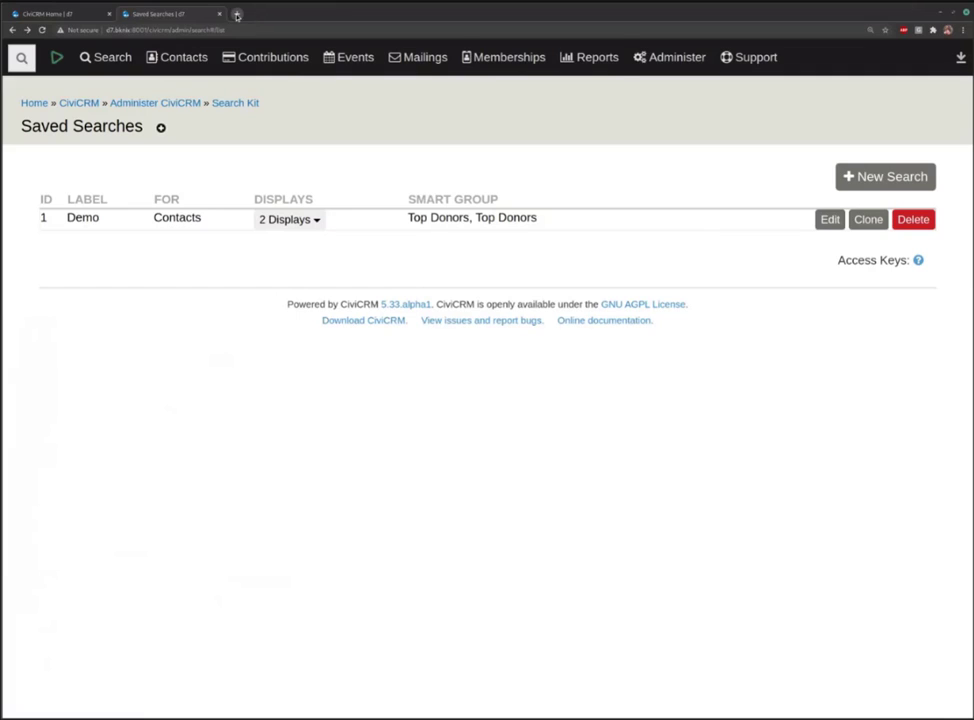
mouse_move(686, 60)
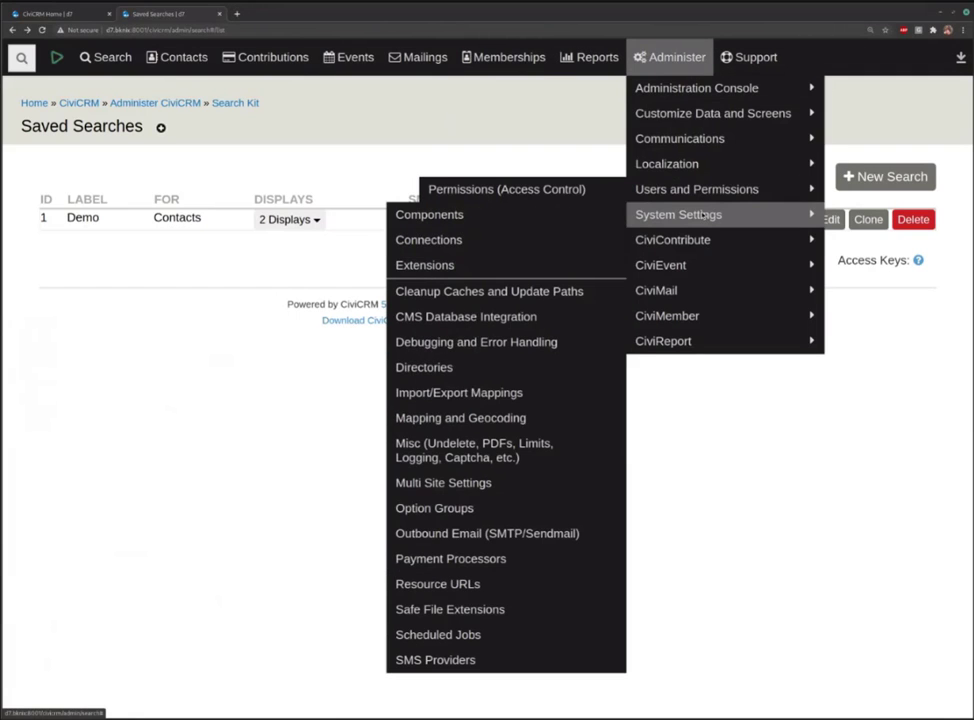
mouse_move(721, 118)
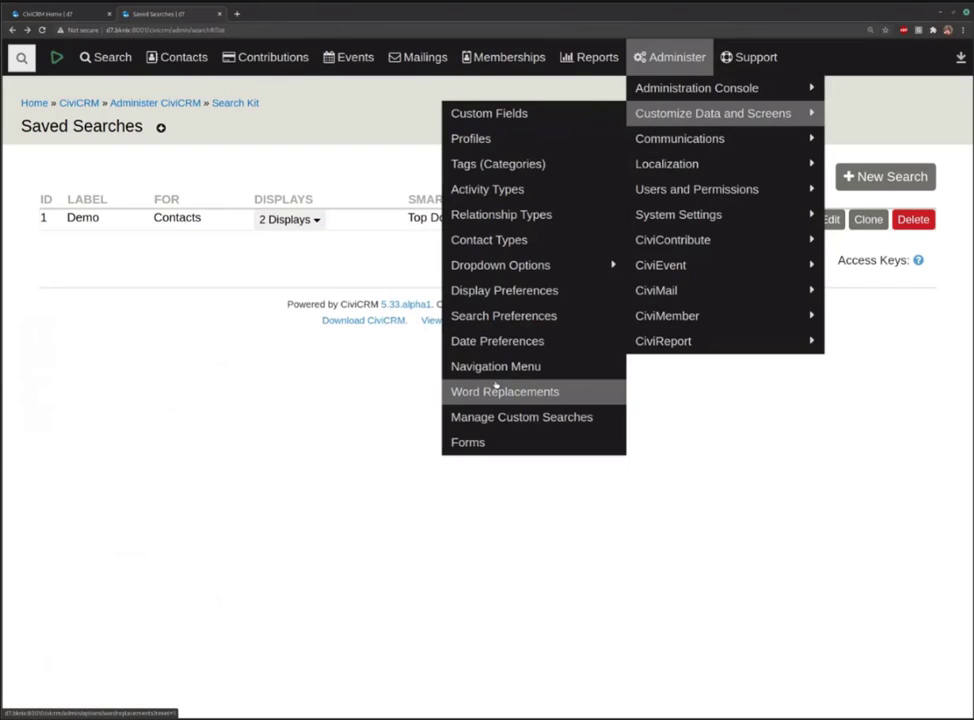
click(469, 442)
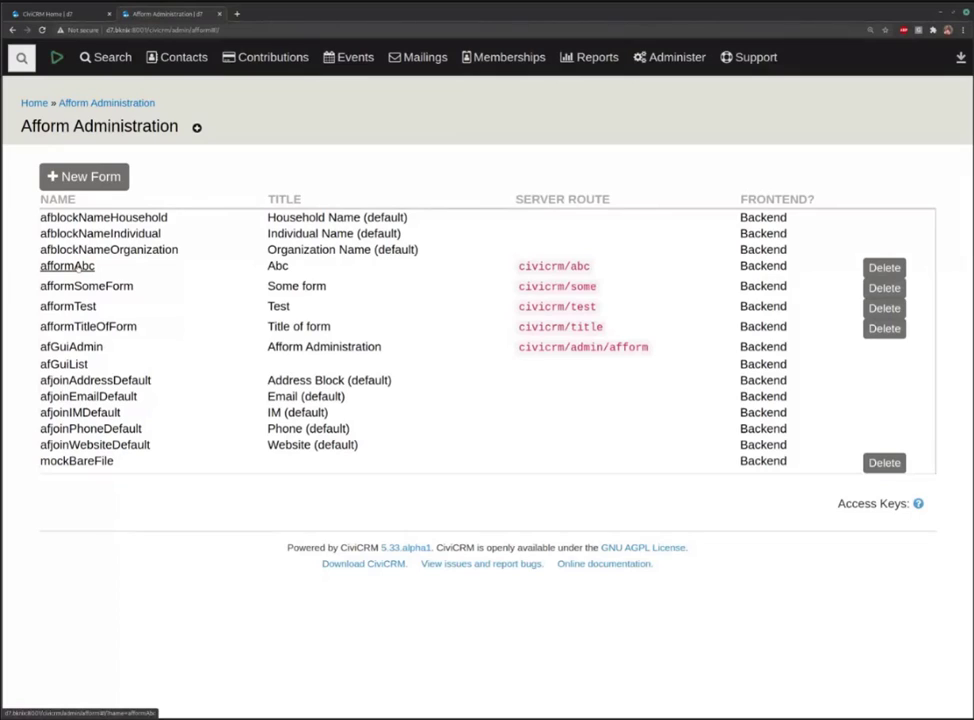
click(78, 266)
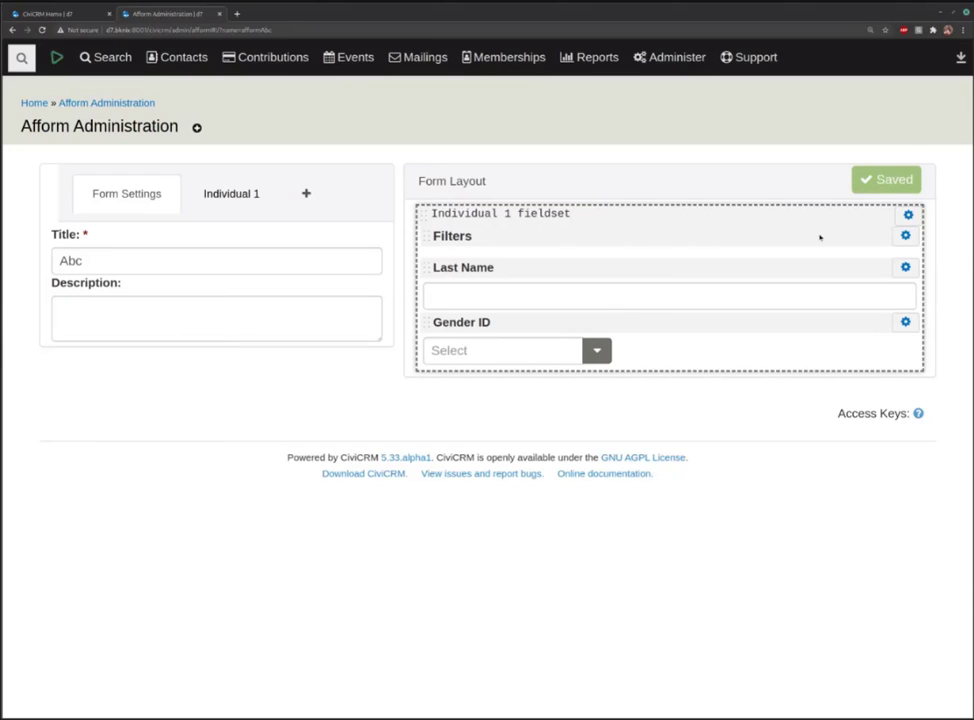
Add the First Name field above Last Name in the Individual 1 fieldset and save the form
click(231, 193)
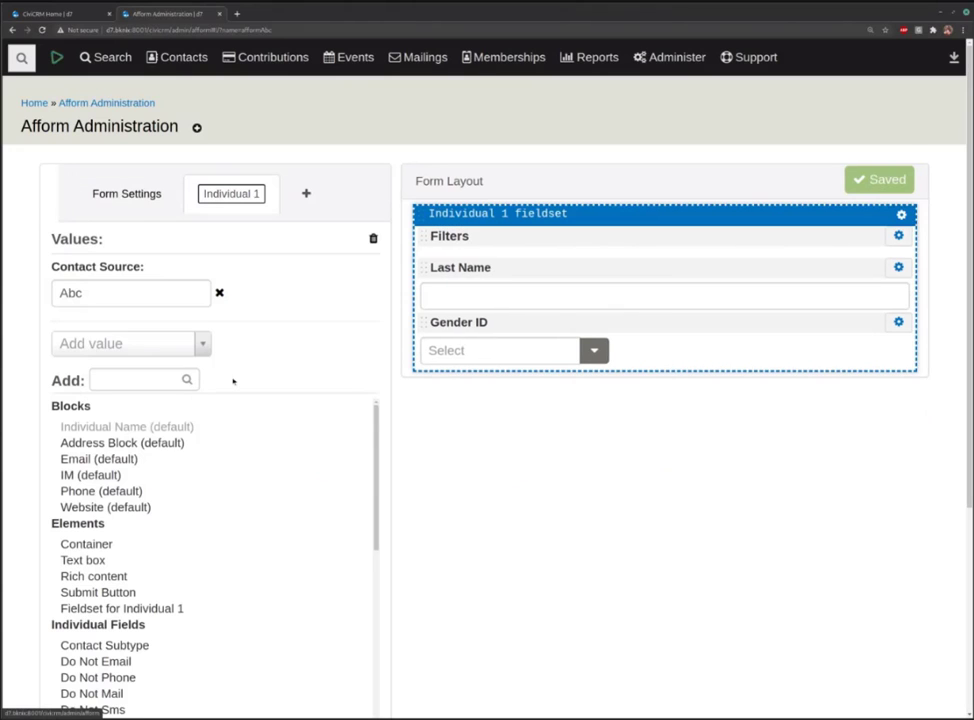
scroll(226, 507, down, 3)
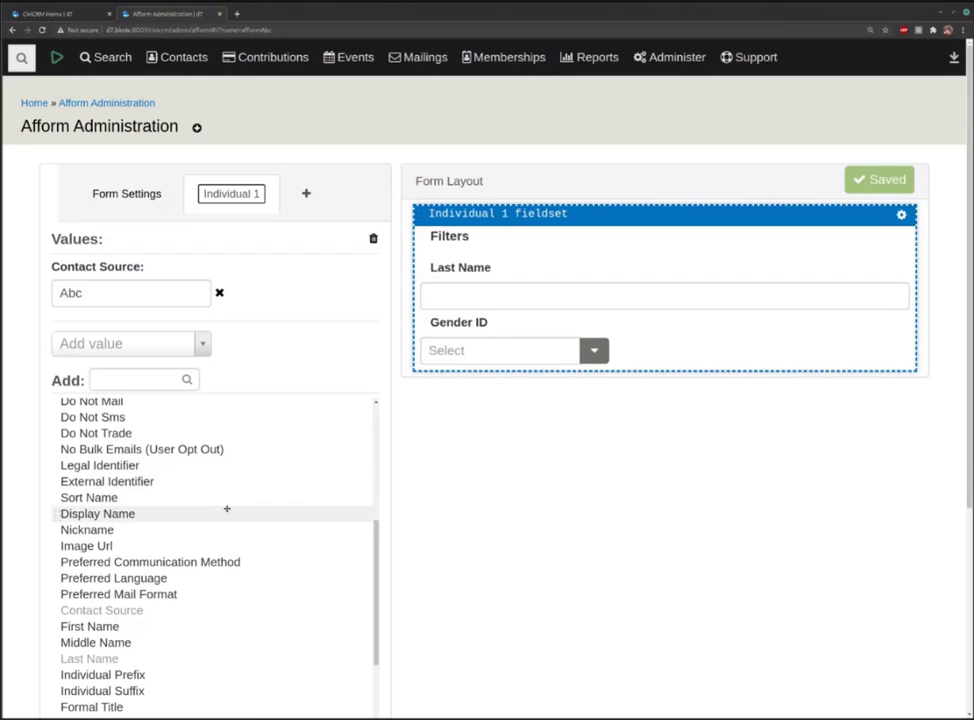
scroll(200, 530, down, 2)
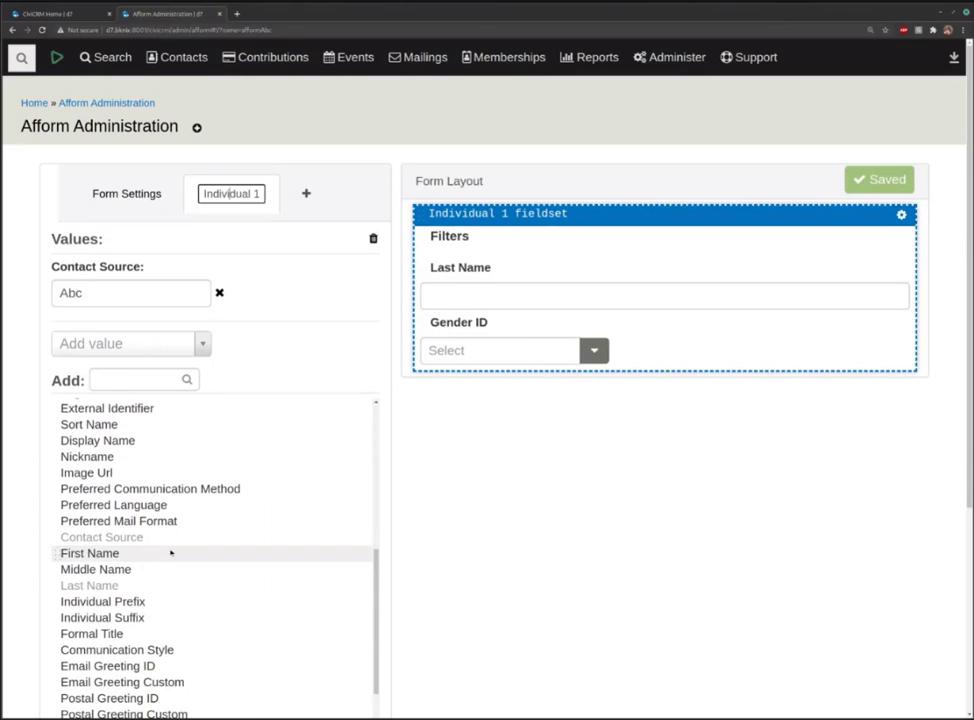
drag(127, 554, 498, 270)
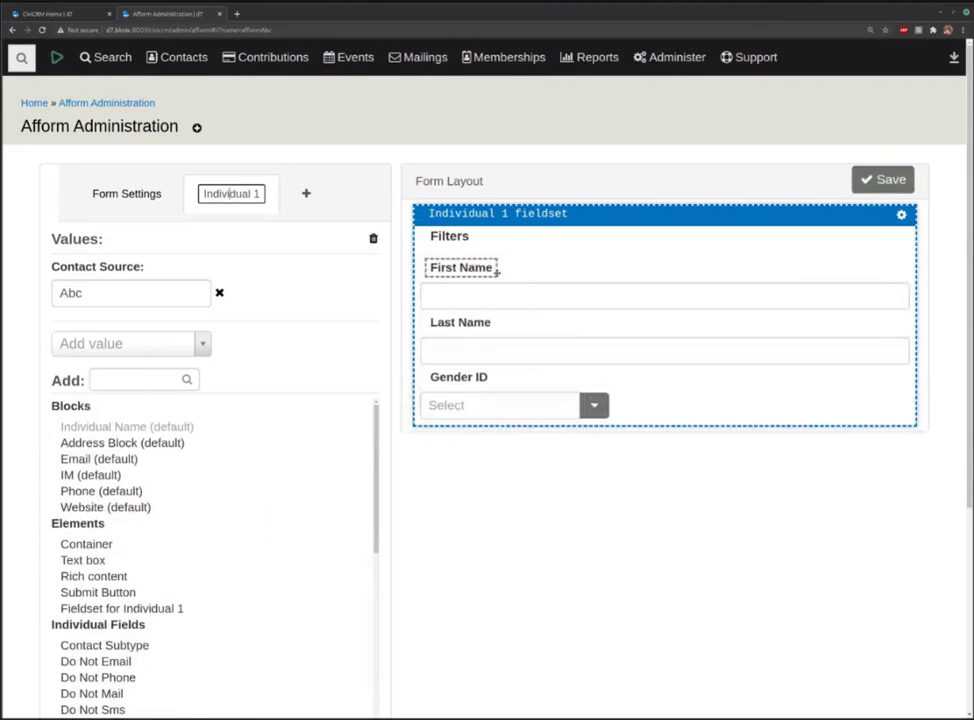
click(894, 181)
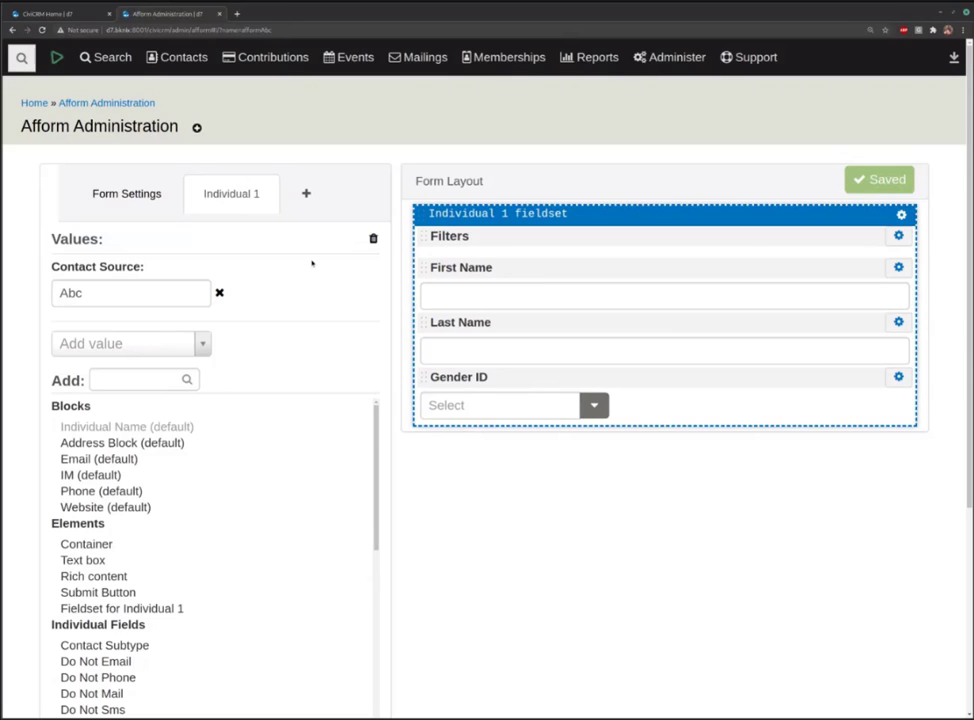
Return to the forms list, open the Abc form's civicrm/abc page and filter its results by Gender ID Female
click(145, 106)
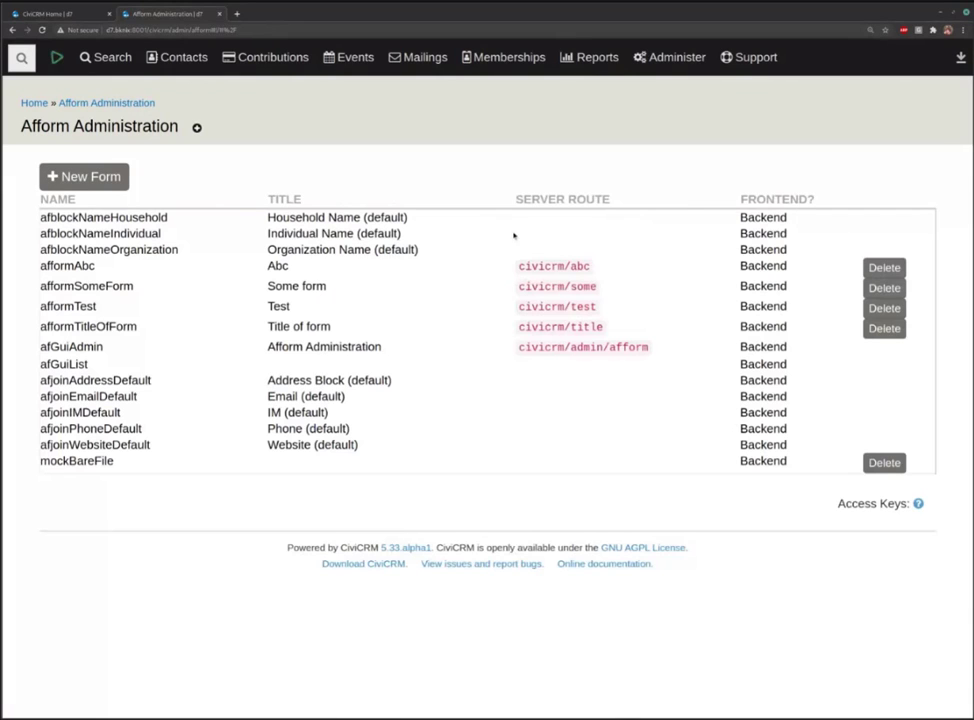
click(554, 266)
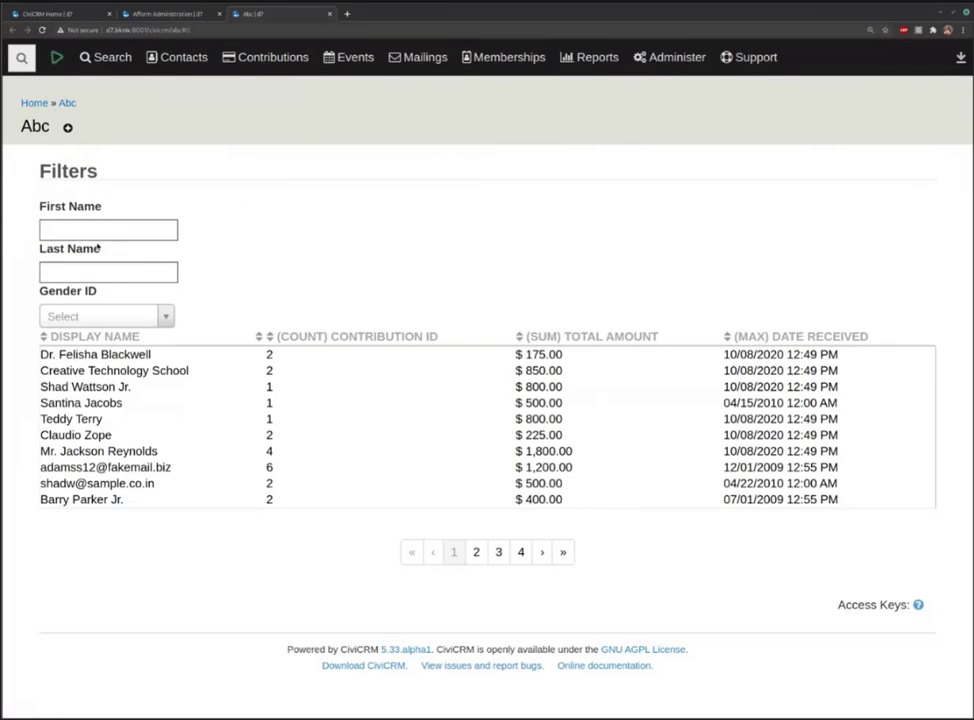
click(101, 314)
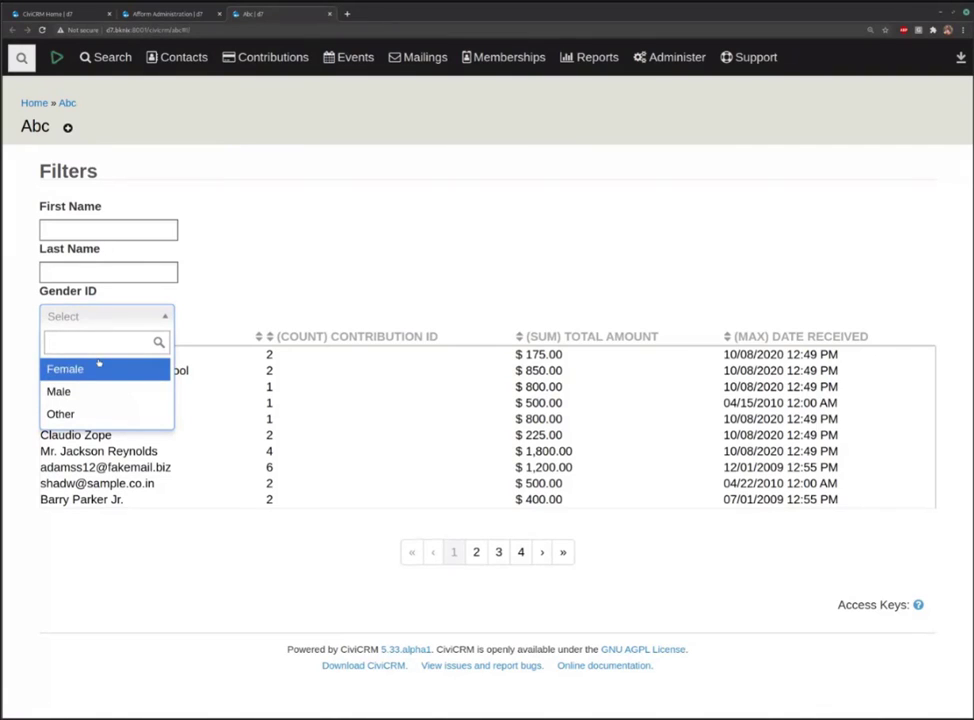
click(84, 372)
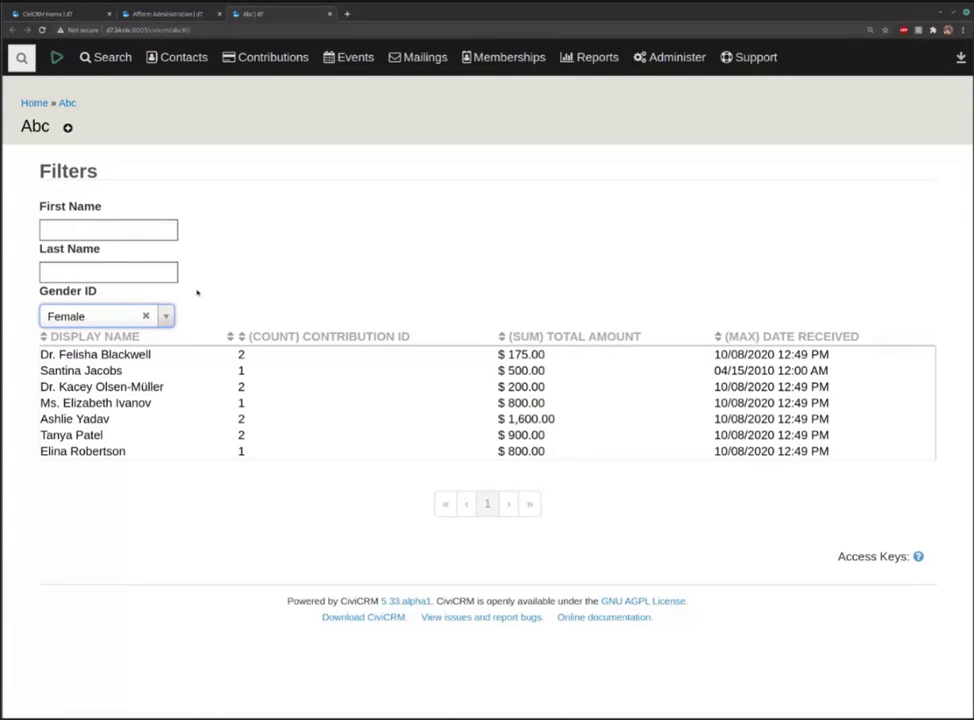
Try the Last Name filter with "smi", clear it, and filter by "tel" instead
click(90, 274)
text(smi)
key(BackSpace)
key(BackSpace)
key(BackSpace)
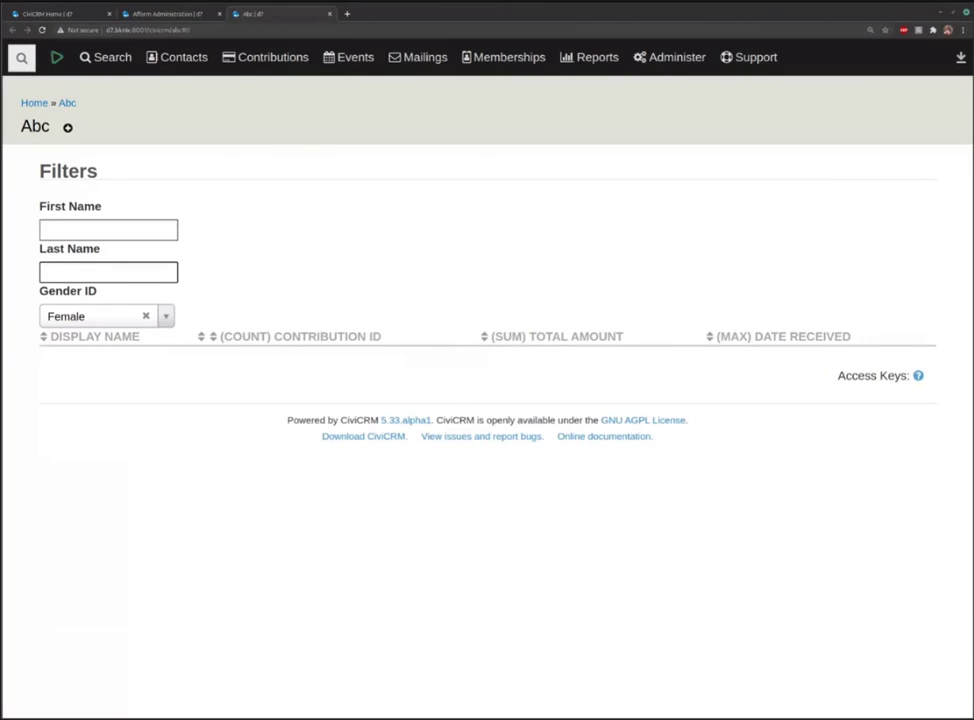
text(t)
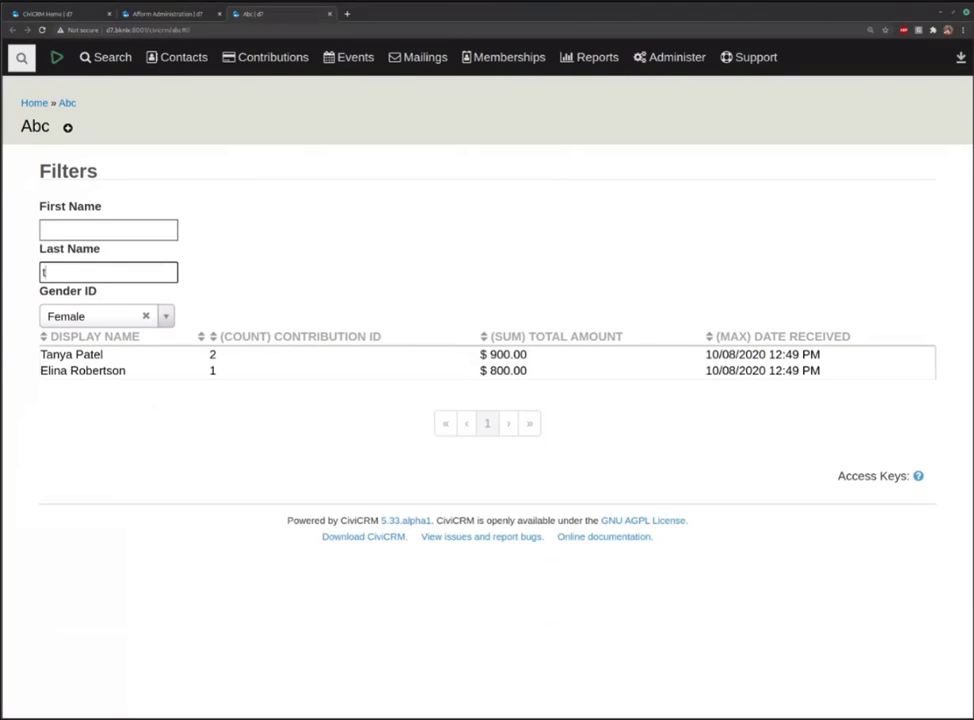
text(el)
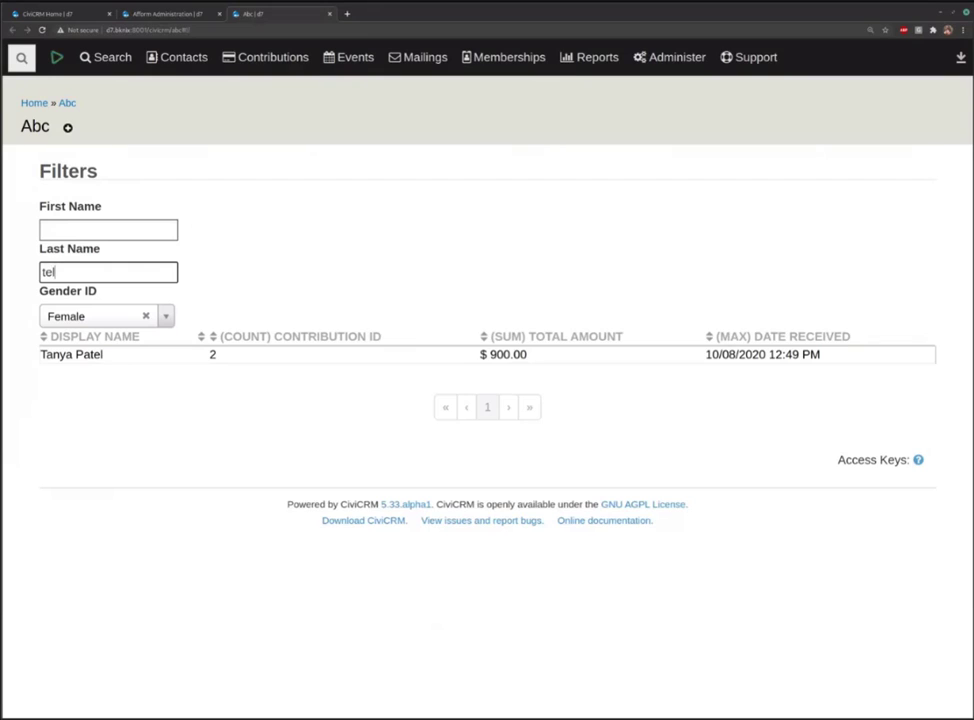
Clear the Last Name and Gender ID filters, filter by First Name "feli" and clear that filter too
key(BackSpace)
key(BackSpace)
key(BackSpace)
click(145, 316)
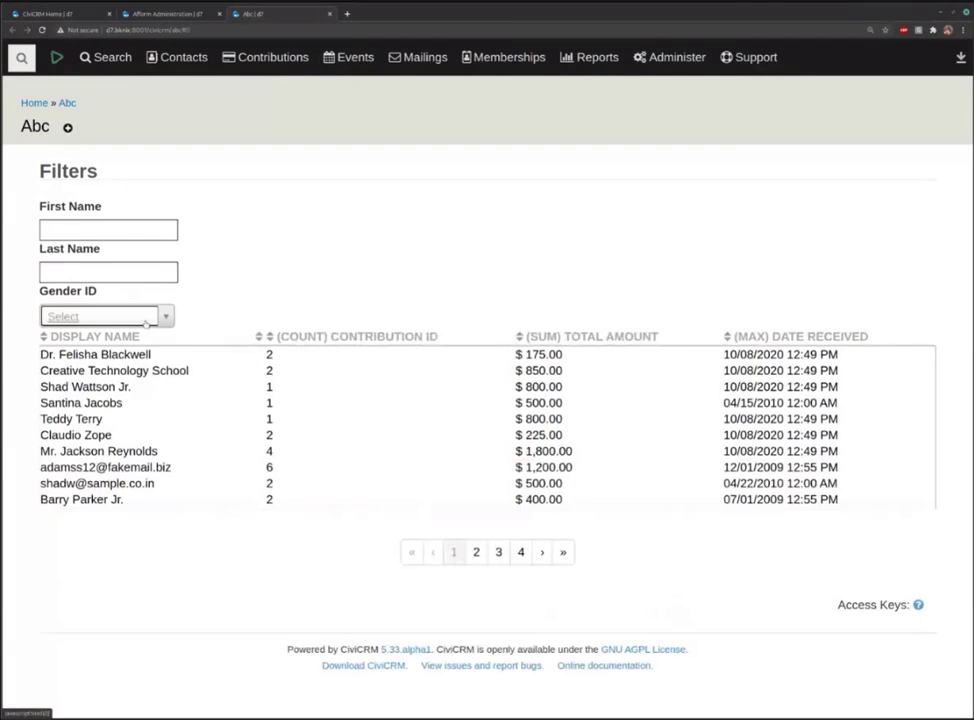
click(125, 232)
text(feli)
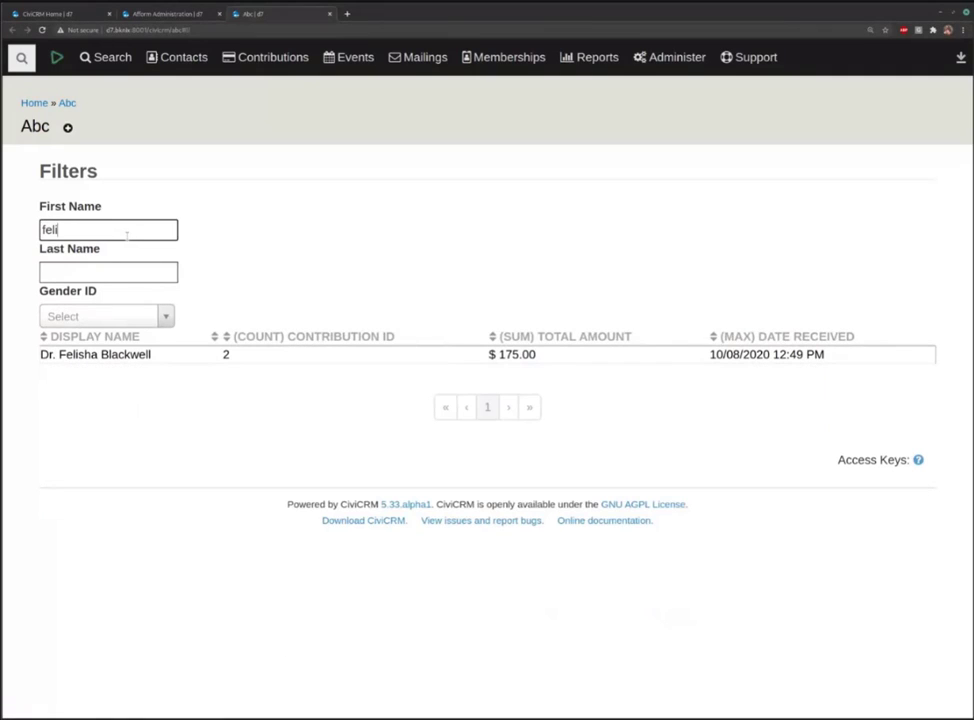
key(BackSpace)
key(BackSpace)
key(BackSpace)
key(BackSpace)
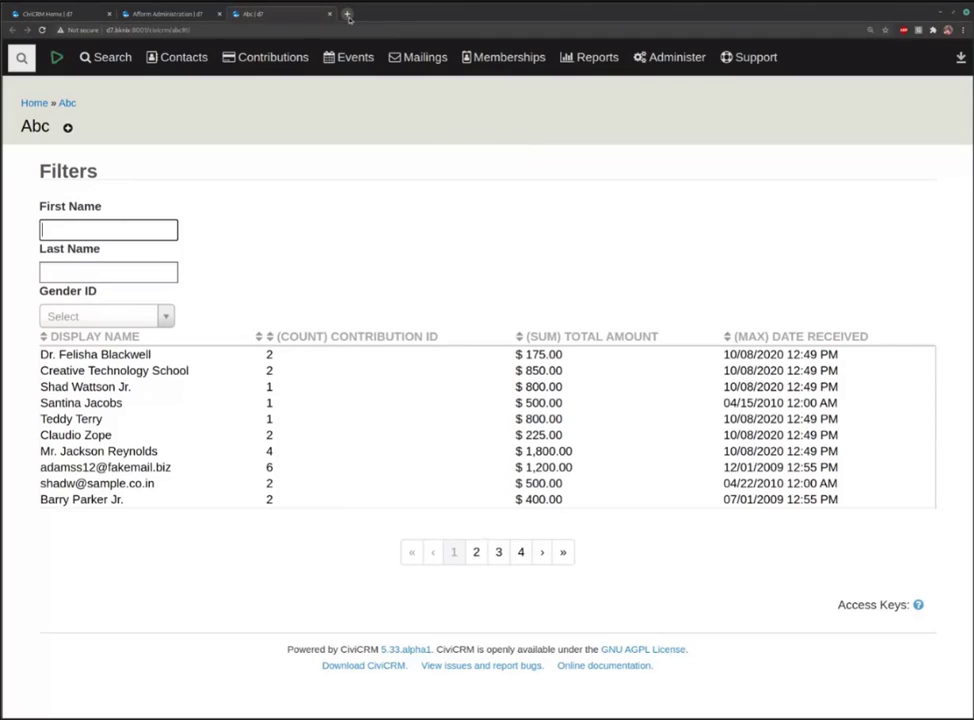
Open the APIv4 Explorer in a new browser tab and choose the create action for the Dashboard entity
mouse_move(748, 57)
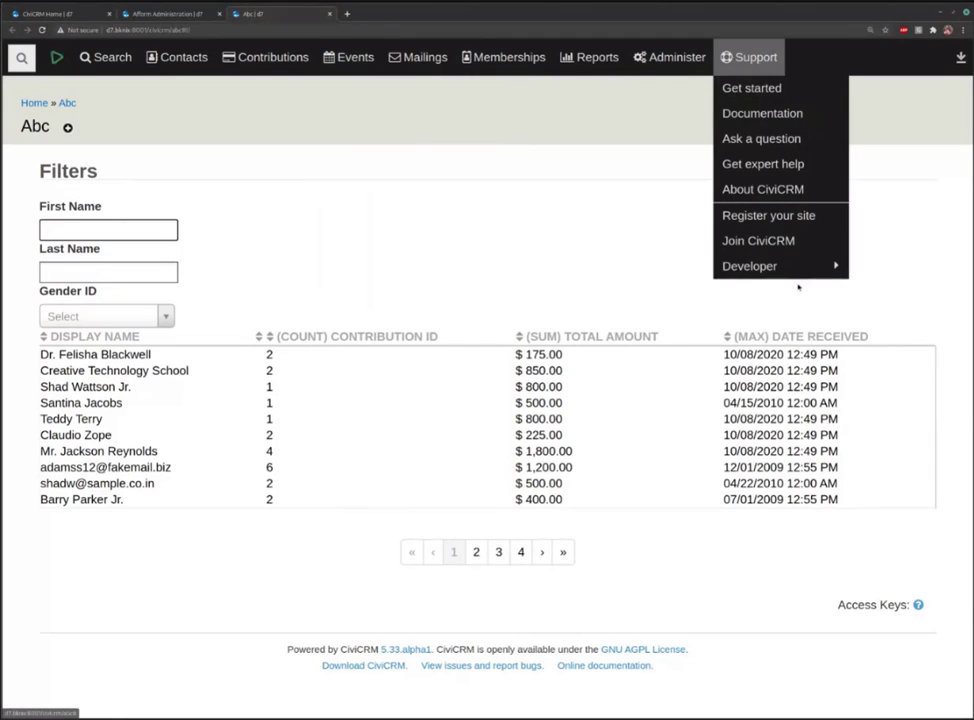
mouse_move(775, 266)
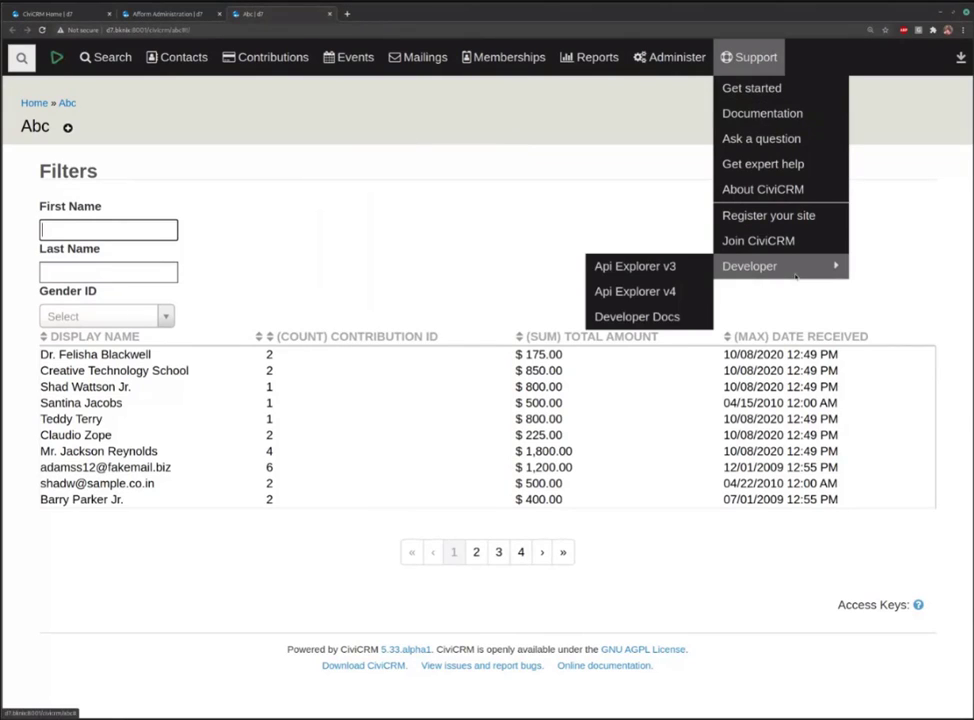
middle_click(676, 293)
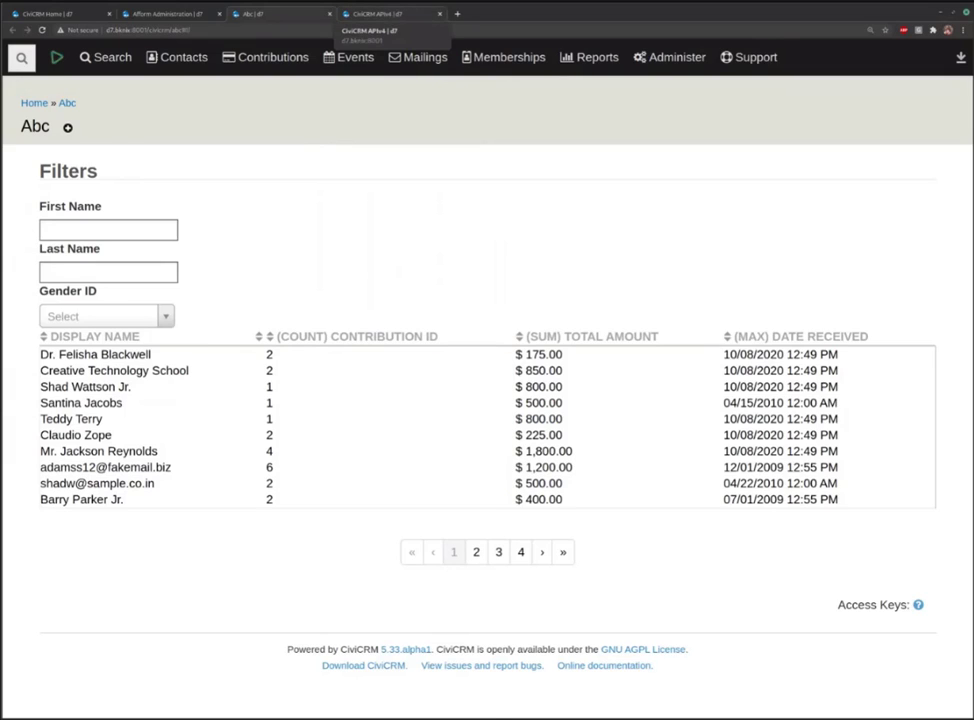
click(392, 14)
click(185, 199)
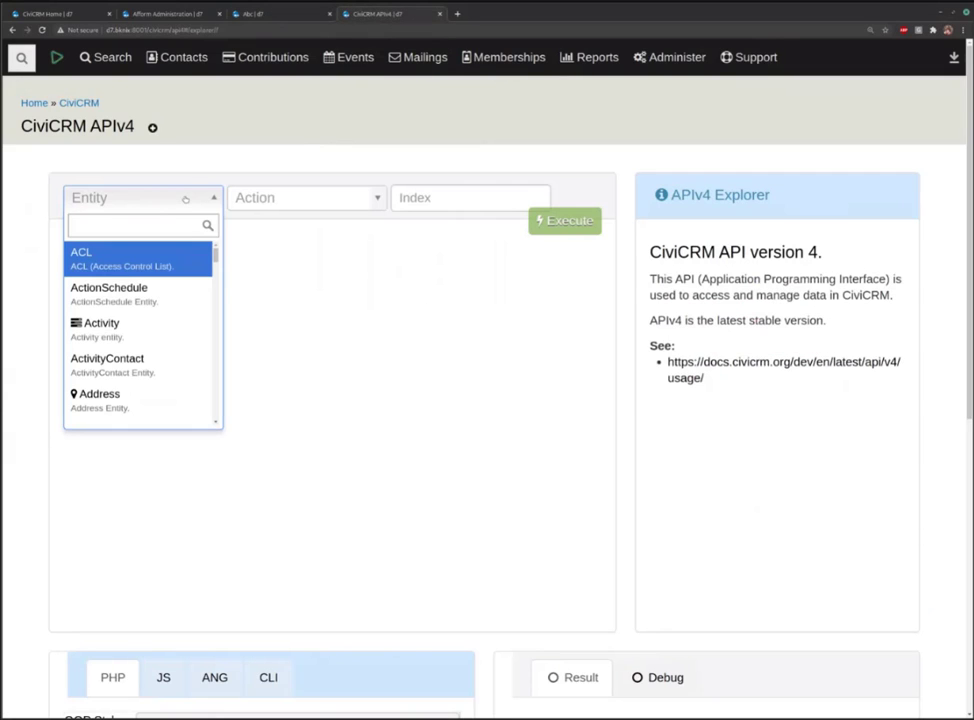
text(dash)
key(Return)
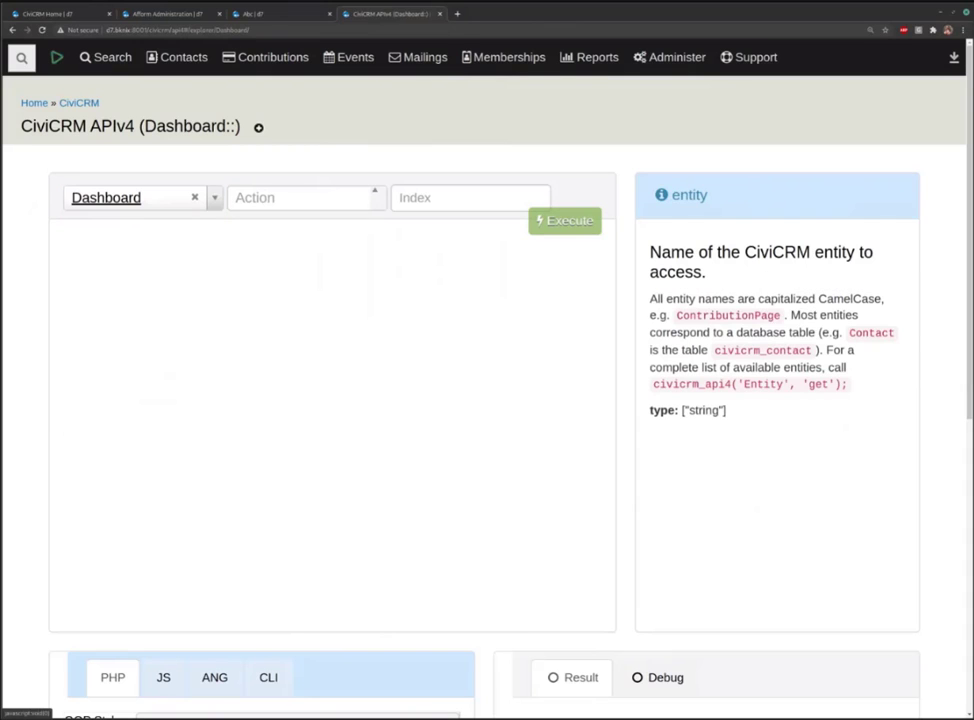
click(300, 199)
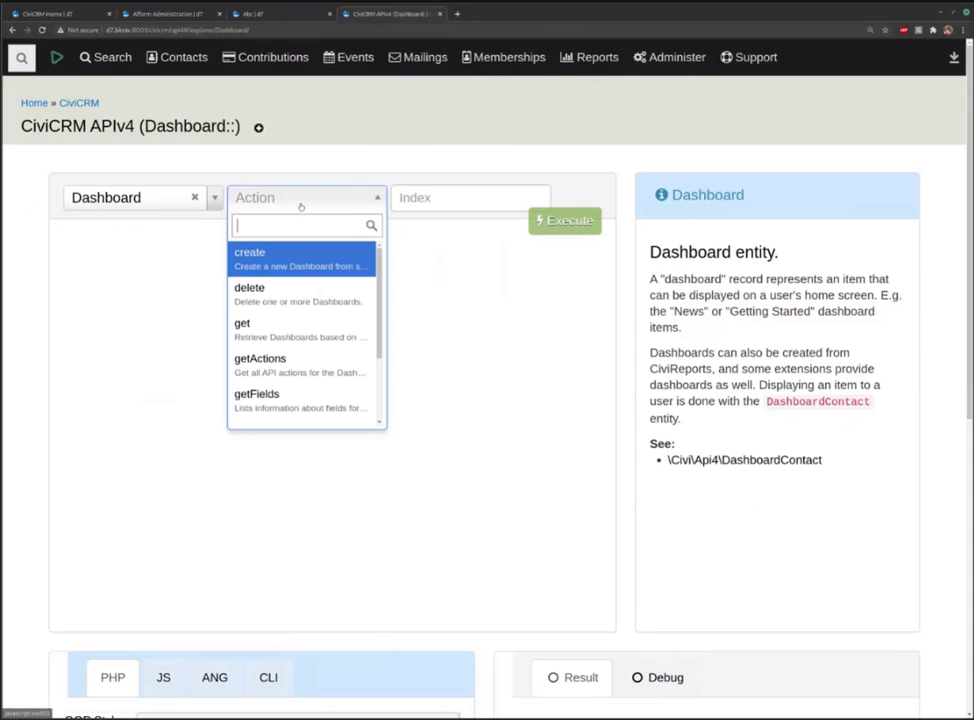
click(298, 258)
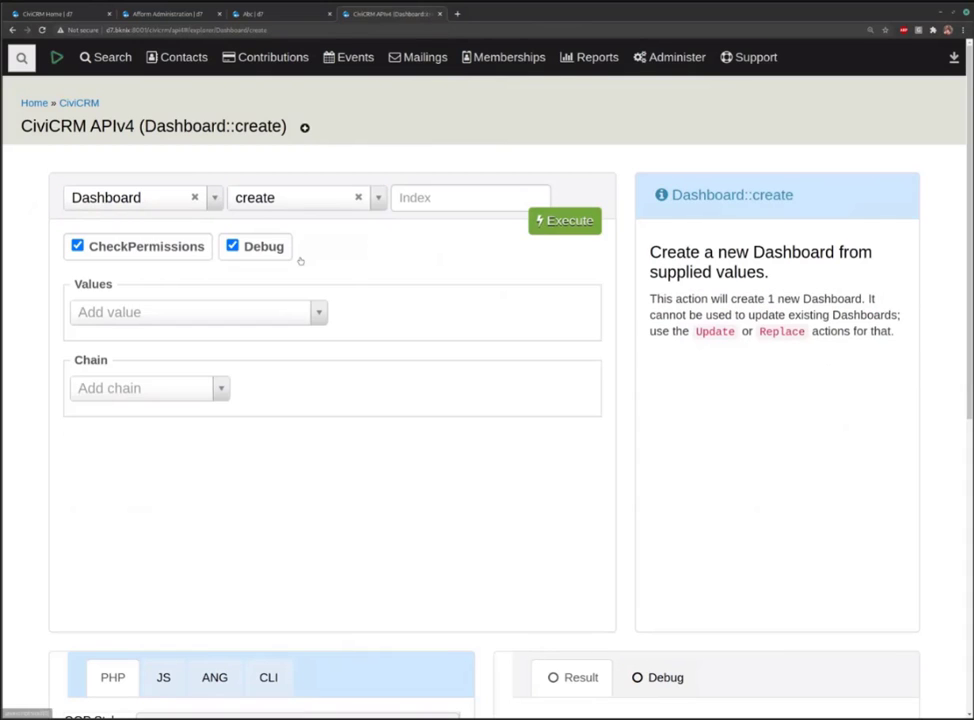
Add a domain_id value for the new Dashboard record and set it to the Demonstrators domain
click(270, 310)
click(211, 370)
click(375, 313)
click(374, 369)
Add name and label values to the Dashboard record, set to "demo" and "Demo"
click(230, 348)
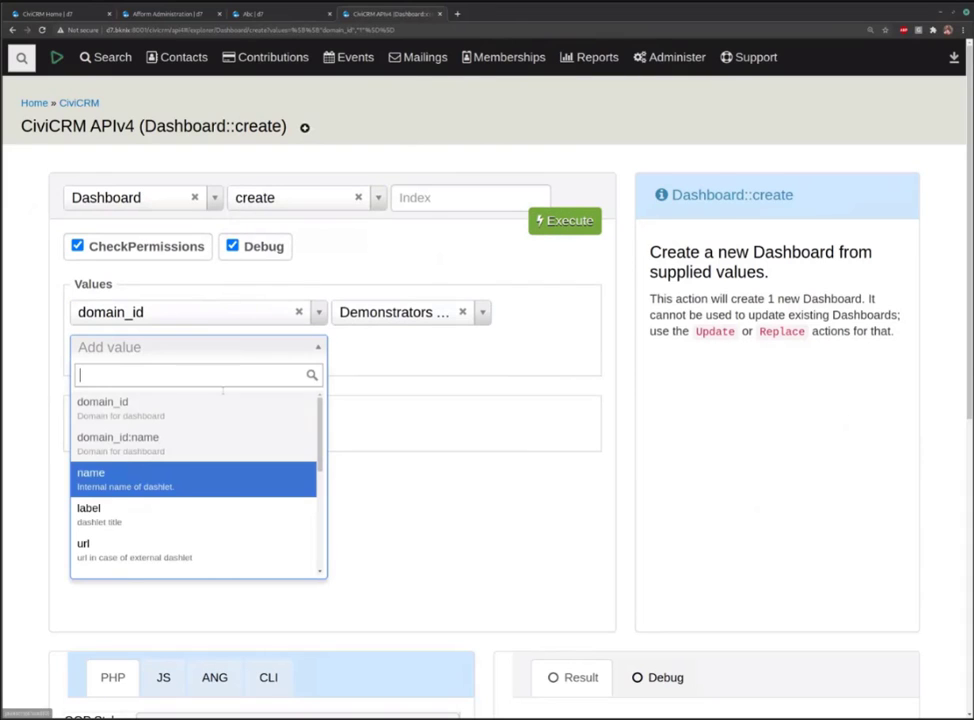
click(198, 480)
click(343, 348)
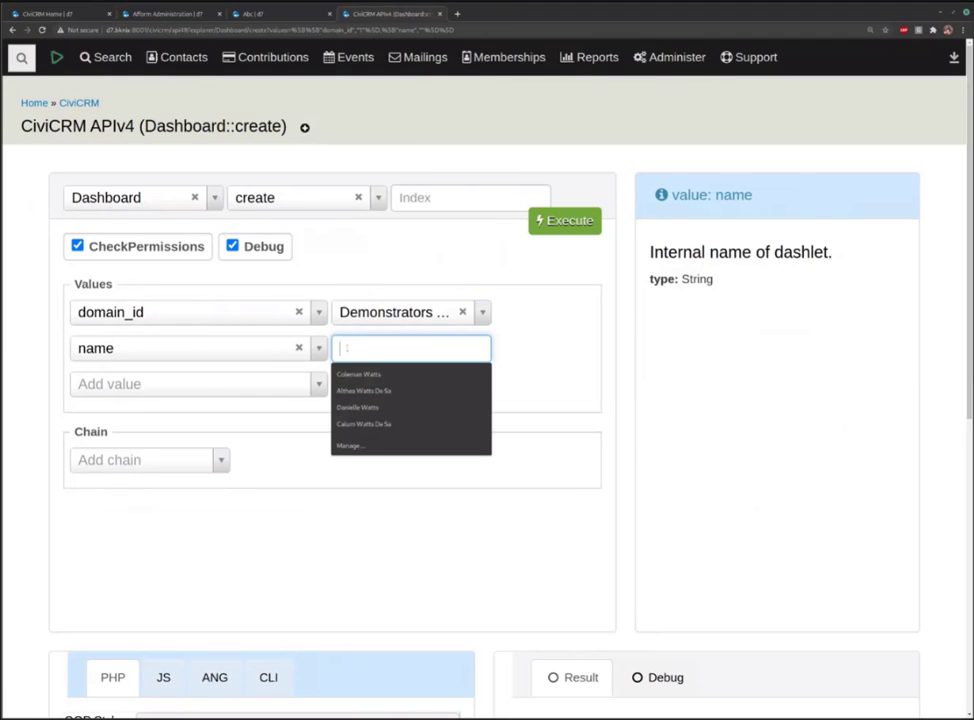
text(demo)
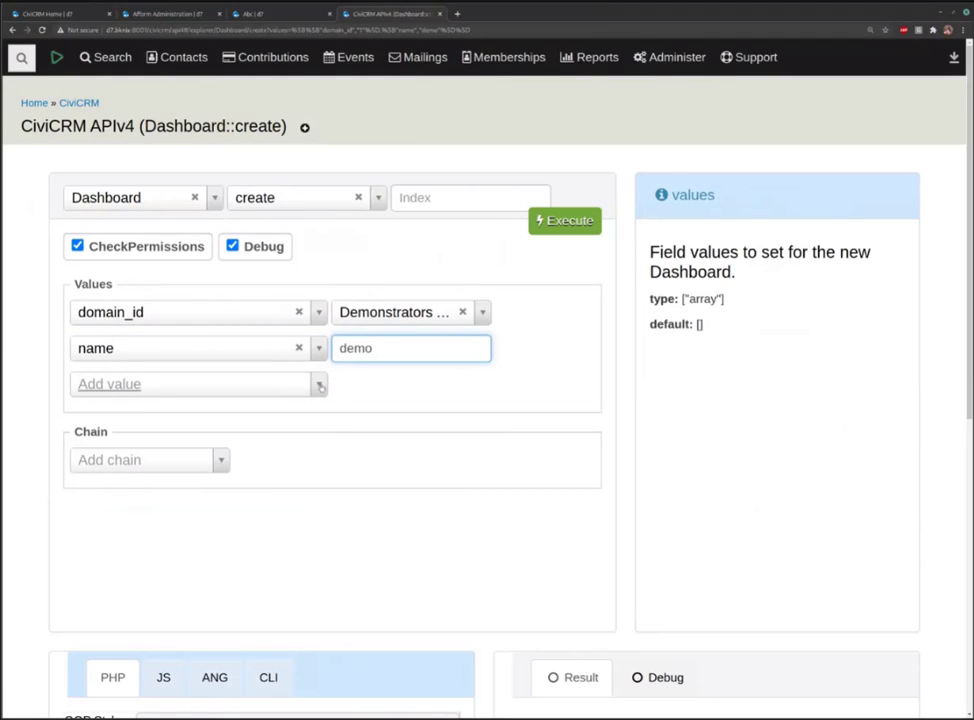
click(200, 384)
click(217, 553)
click(356, 385)
text(Demo)
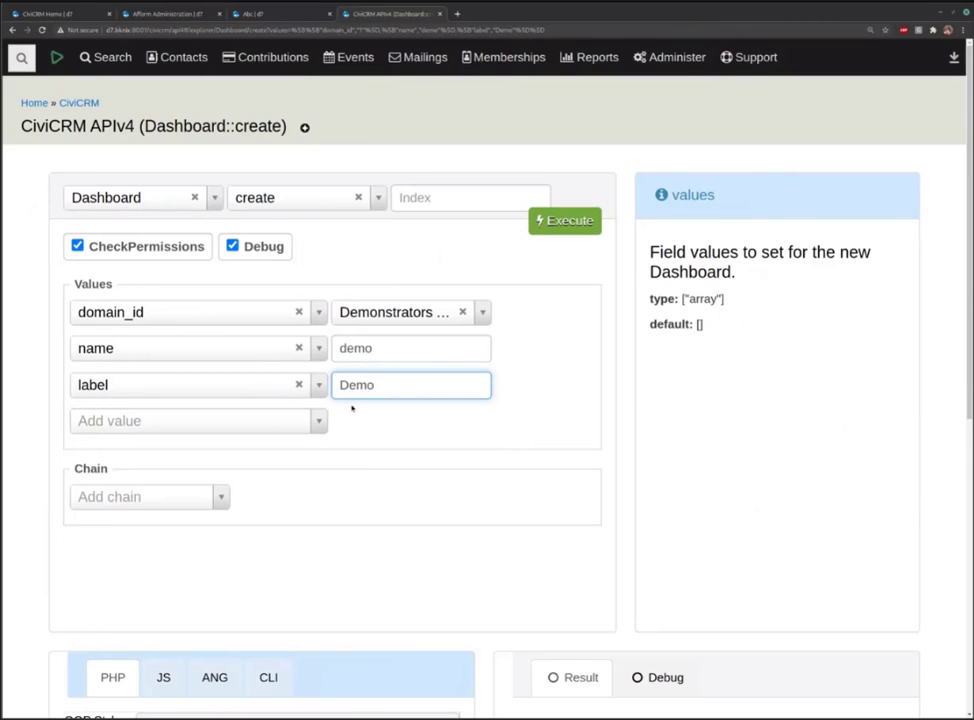
Add an is_active value to the Dashboard record and set it to Yes
click(298, 422)
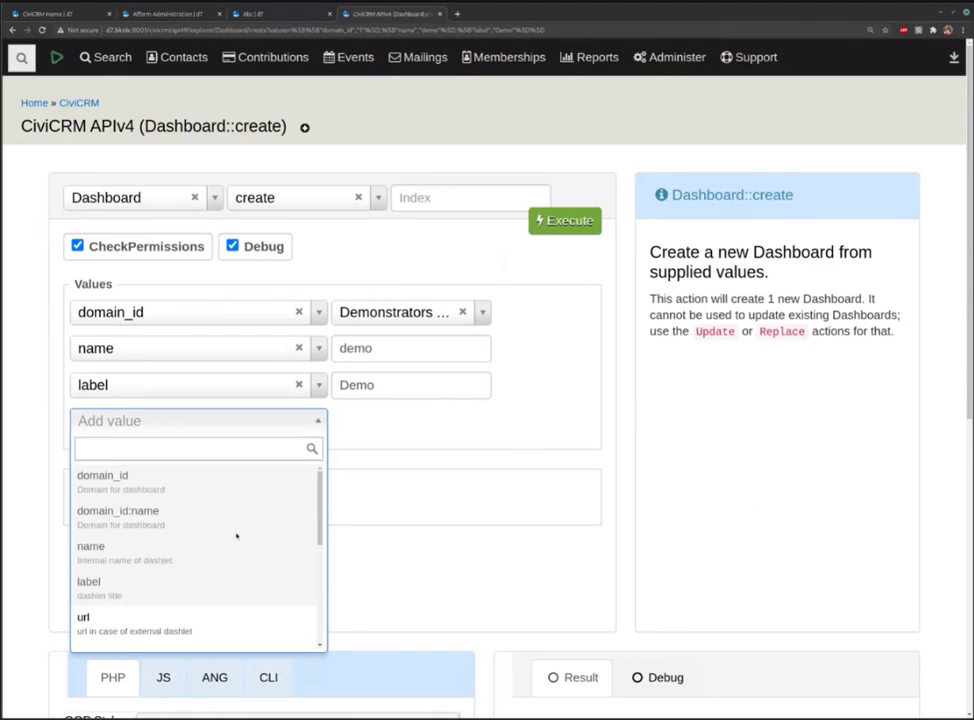
scroll(234, 542, down, 2)
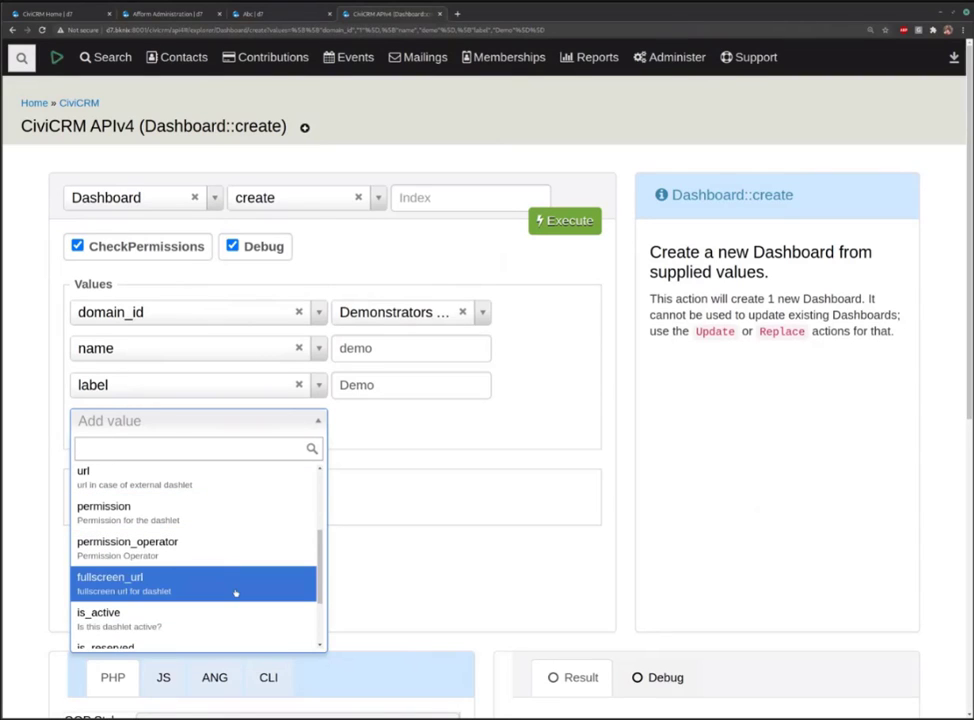
click(235, 616)
click(368, 420)
click(363, 475)
Add a directive value set to "afform-abc" to the Dashboard record and execute the create call
click(241, 458)
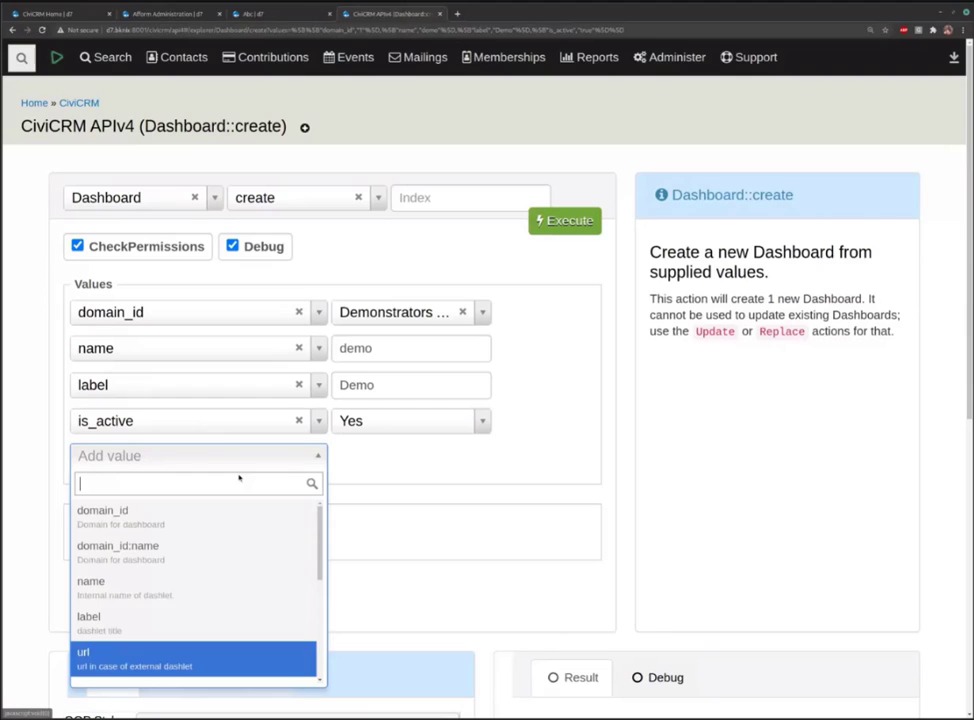
scroll(228, 550, down, 5)
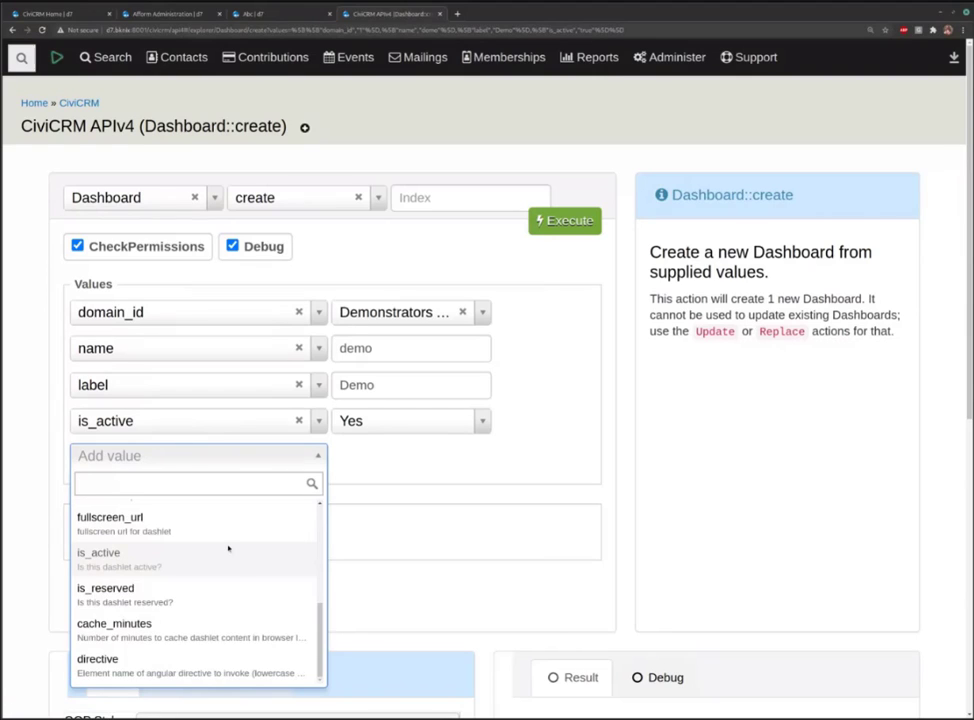
click(158, 665)
click(350, 456)
text(afform-abc)
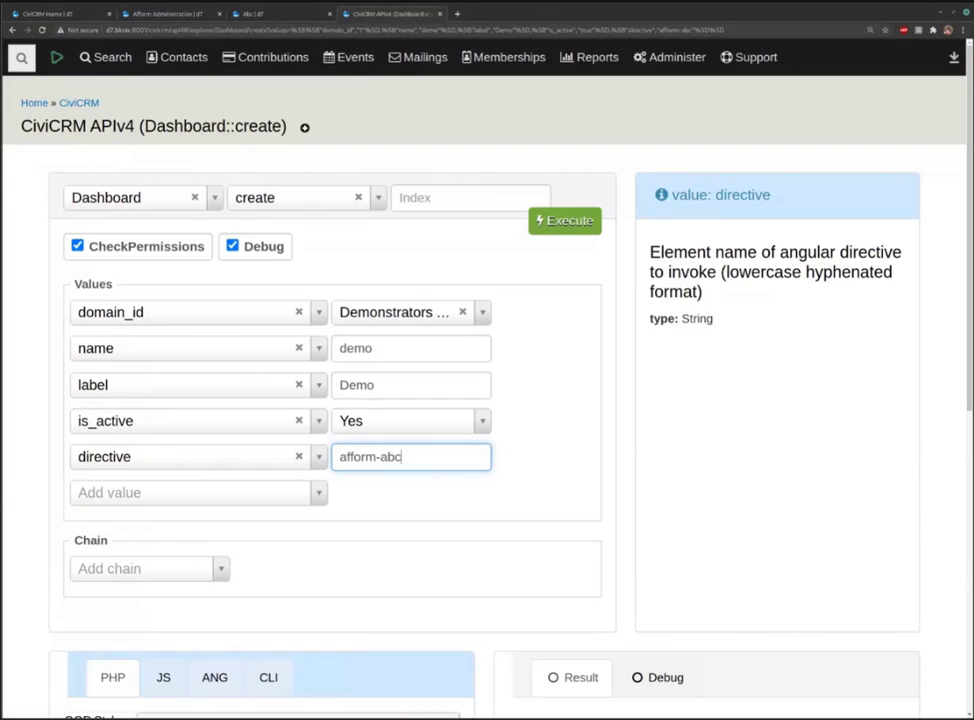
click(565, 220)
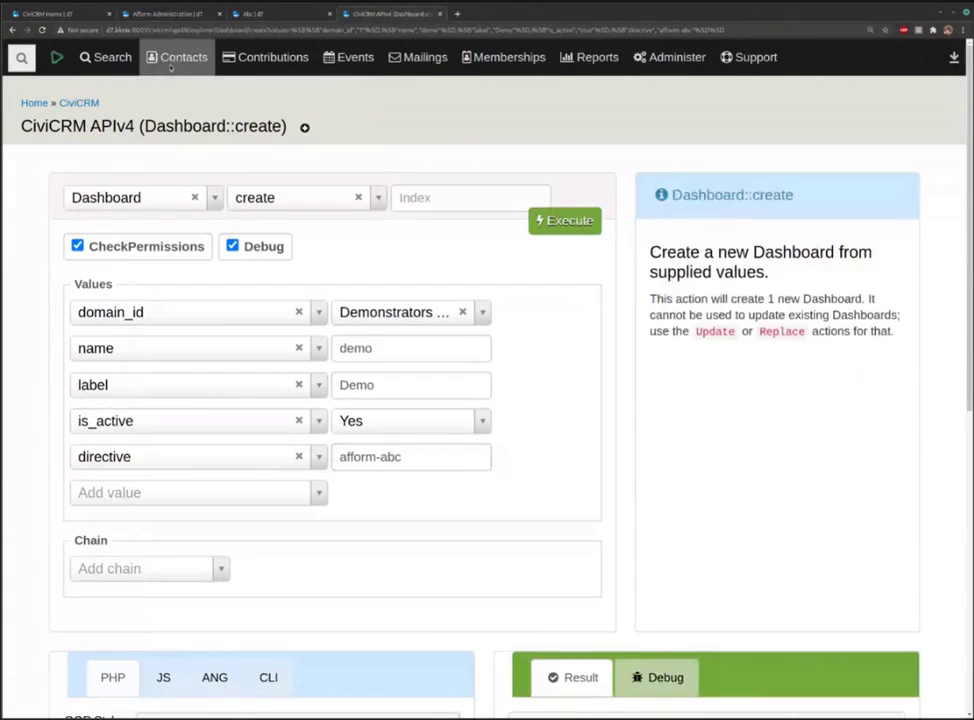
Reload the CiviCRM Home dashboard and place the Demo dashlet above CiviCRM News
click(266, 15)
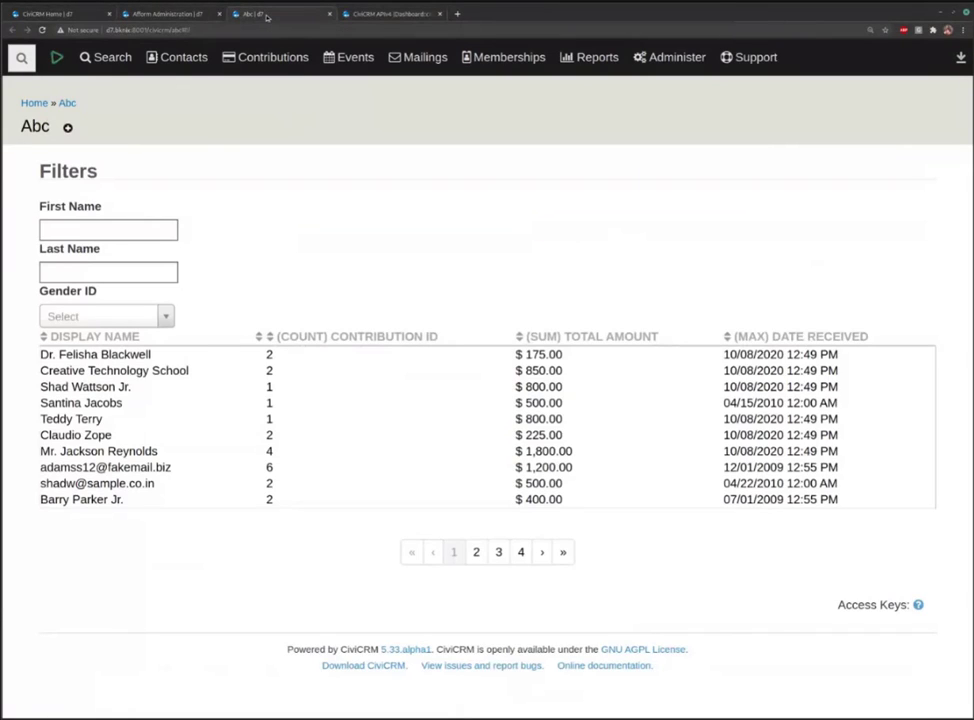
click(62, 13)
key(F5)
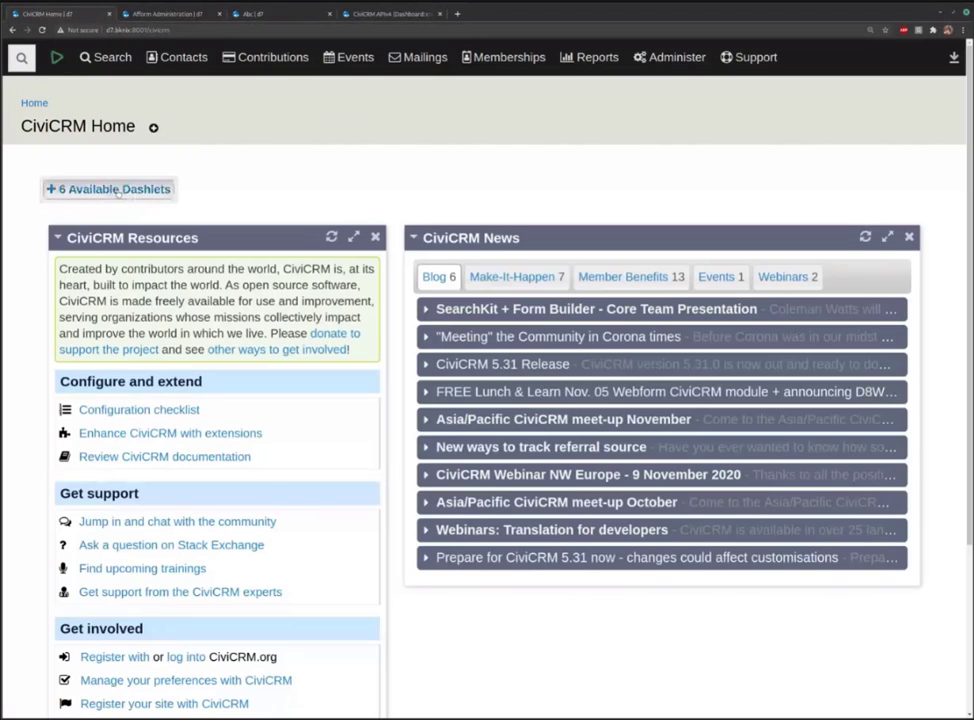
click(105, 188)
drag(553, 350, 498, 452)
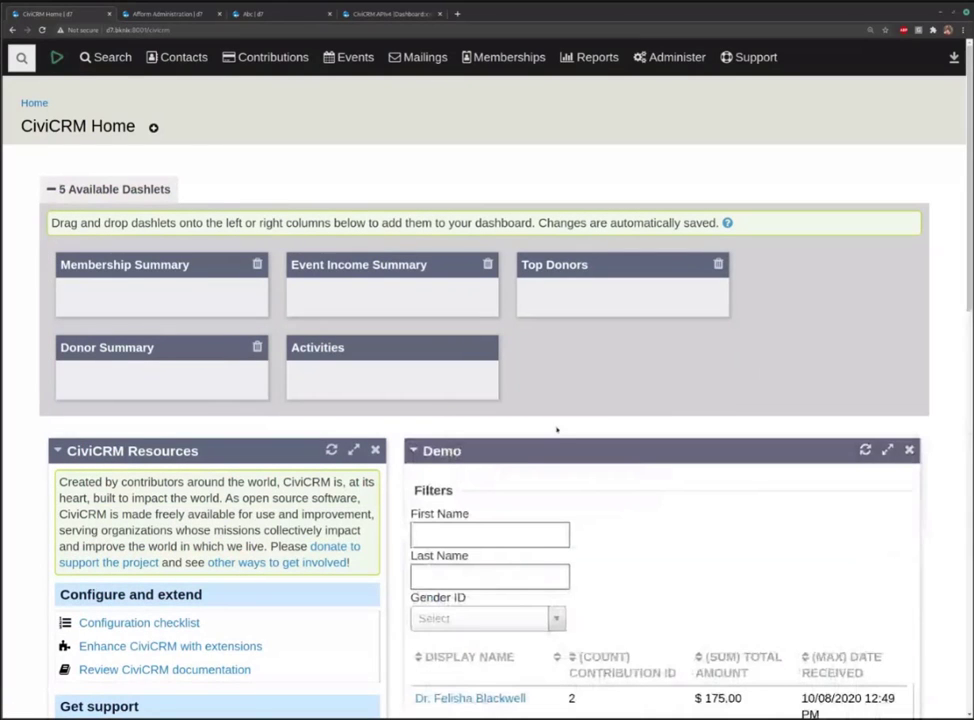
Examine the Demo dashlet's filters, results table and page links on the dashboard
scroll(698, 362, down, 2)
scroll(727, 325, down, 2)
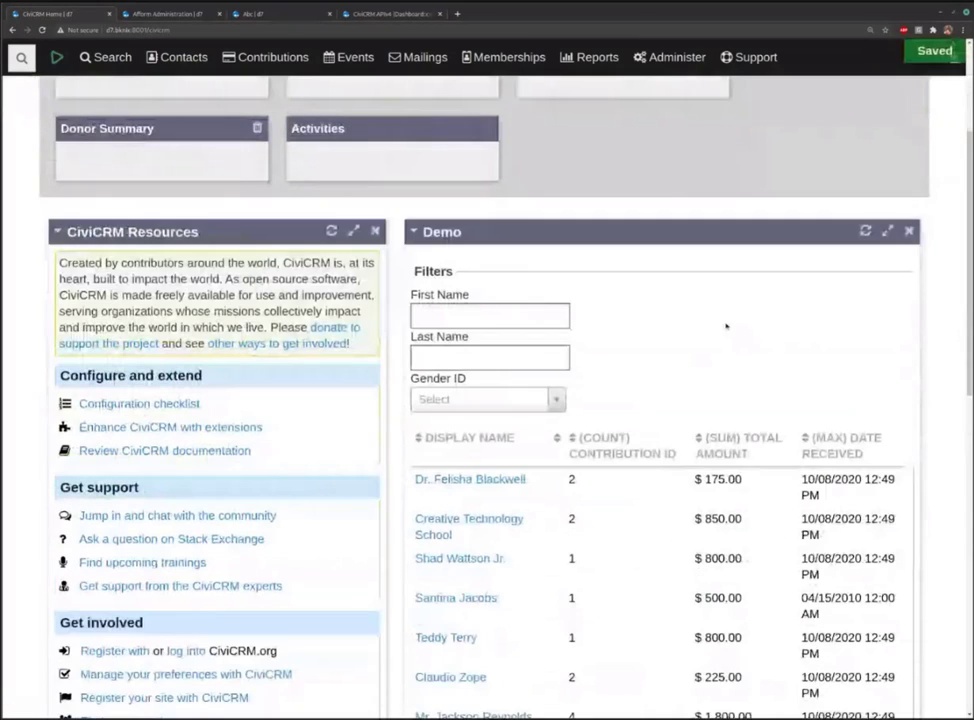
scroll(727, 325, down, 1)
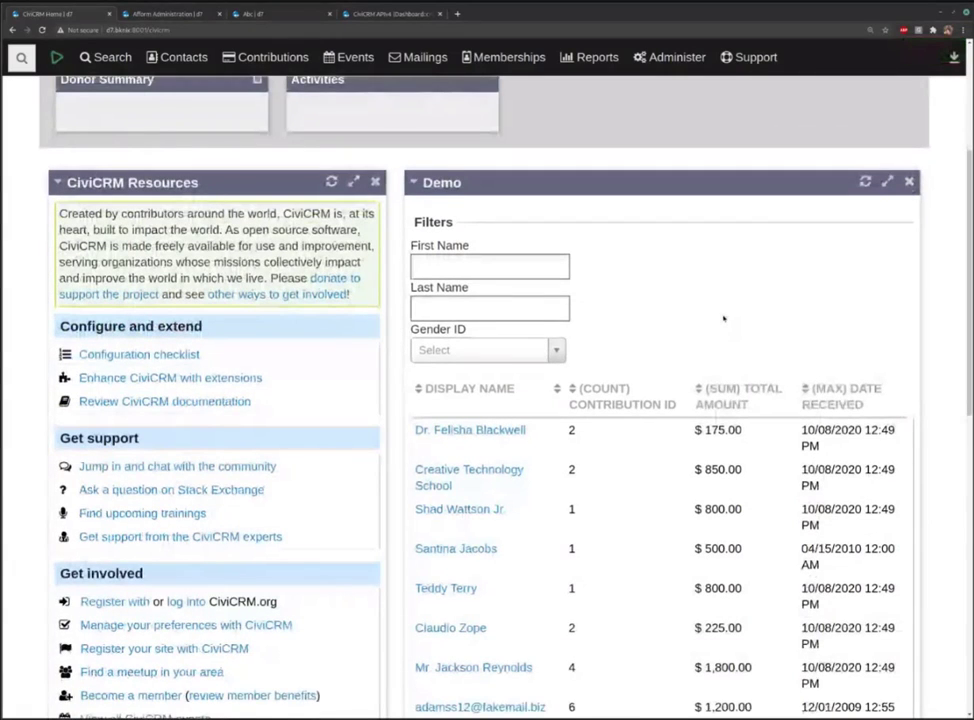
scroll(945, 296, down, 1)
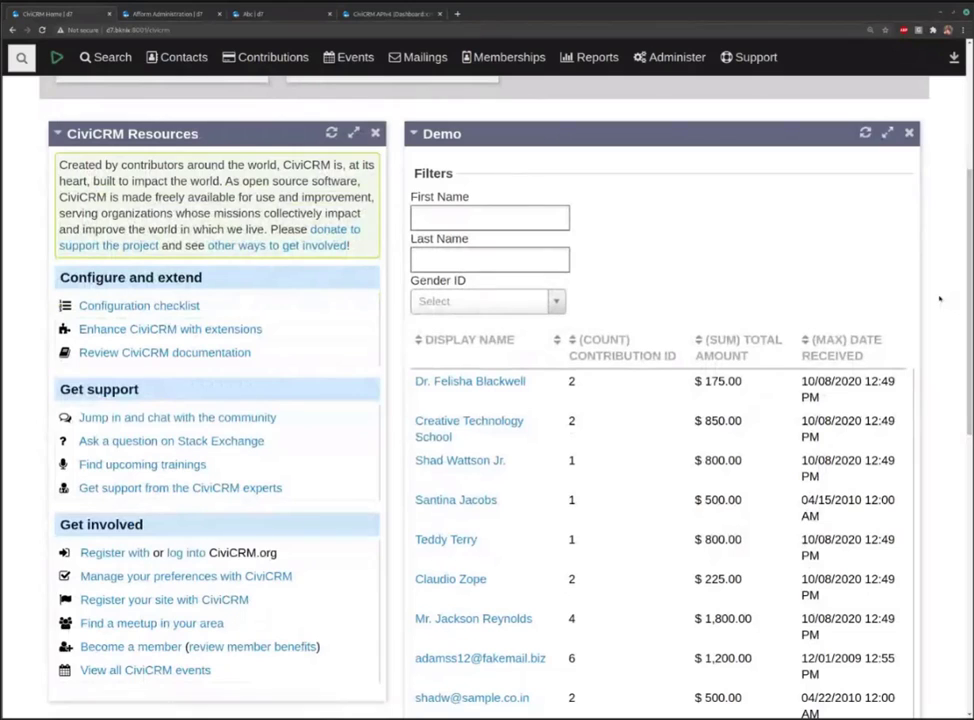
scroll(935, 305, down, 1)
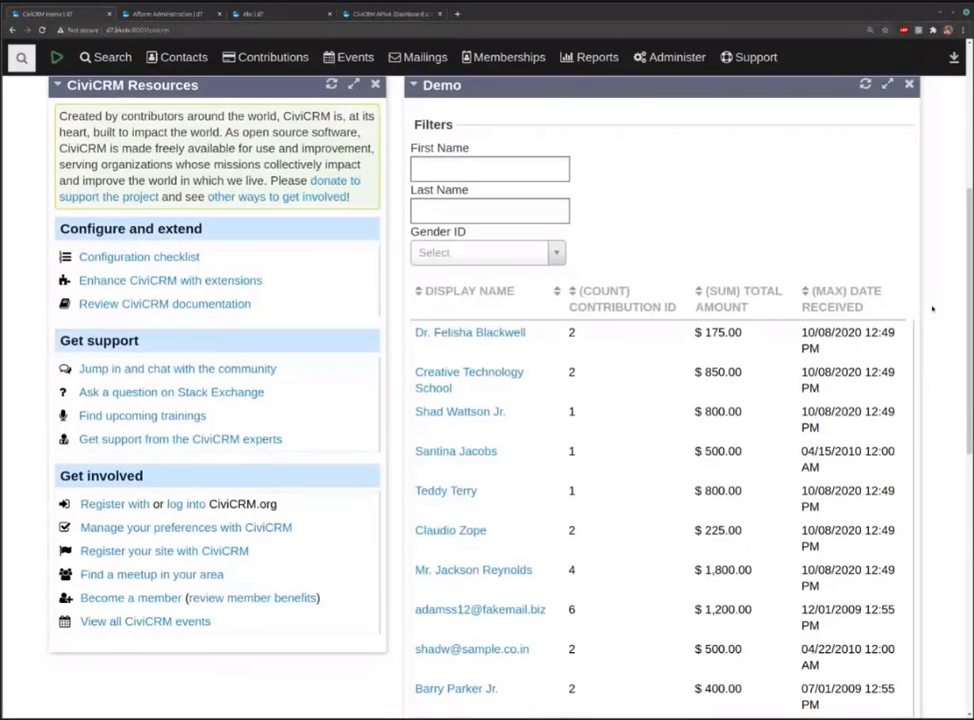
scroll(932, 309, up, 1)
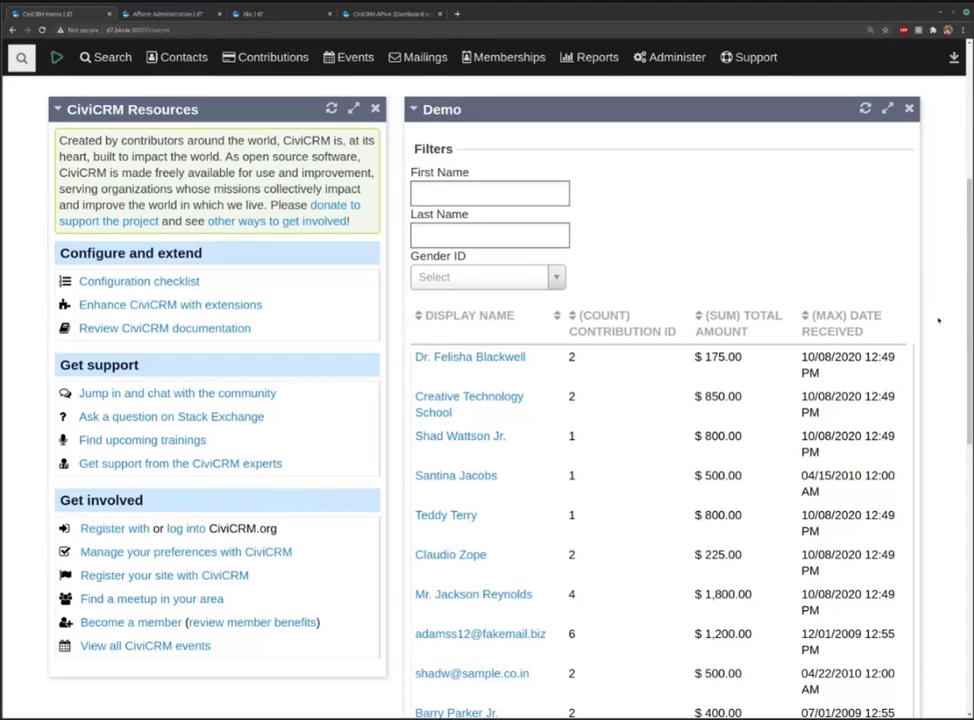
scroll(938, 320, down, 3)
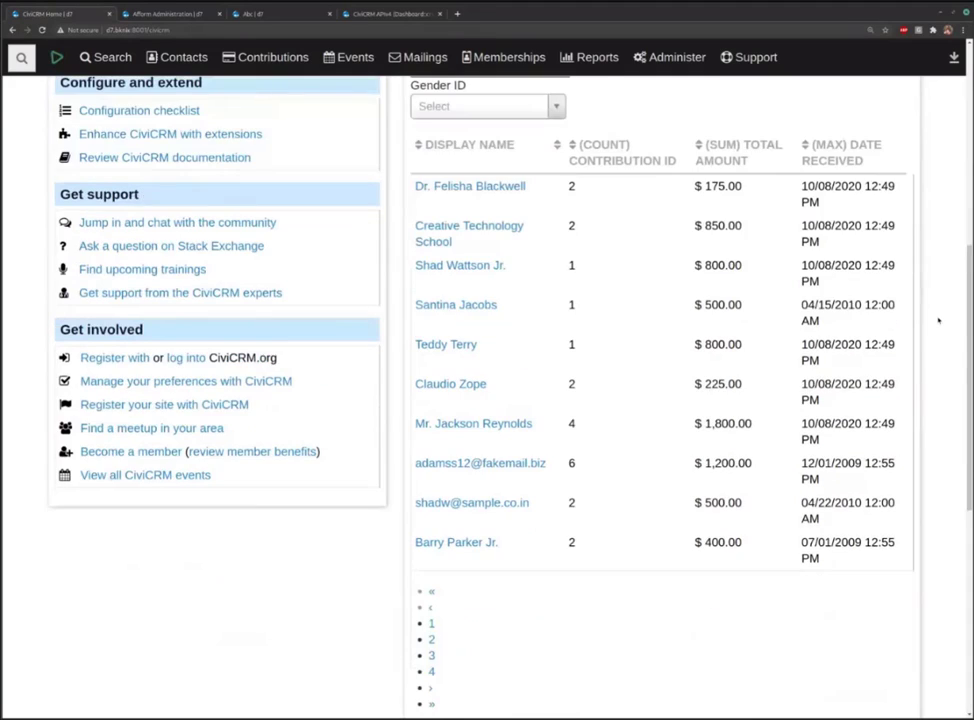
scroll(467, 668, down, 1)
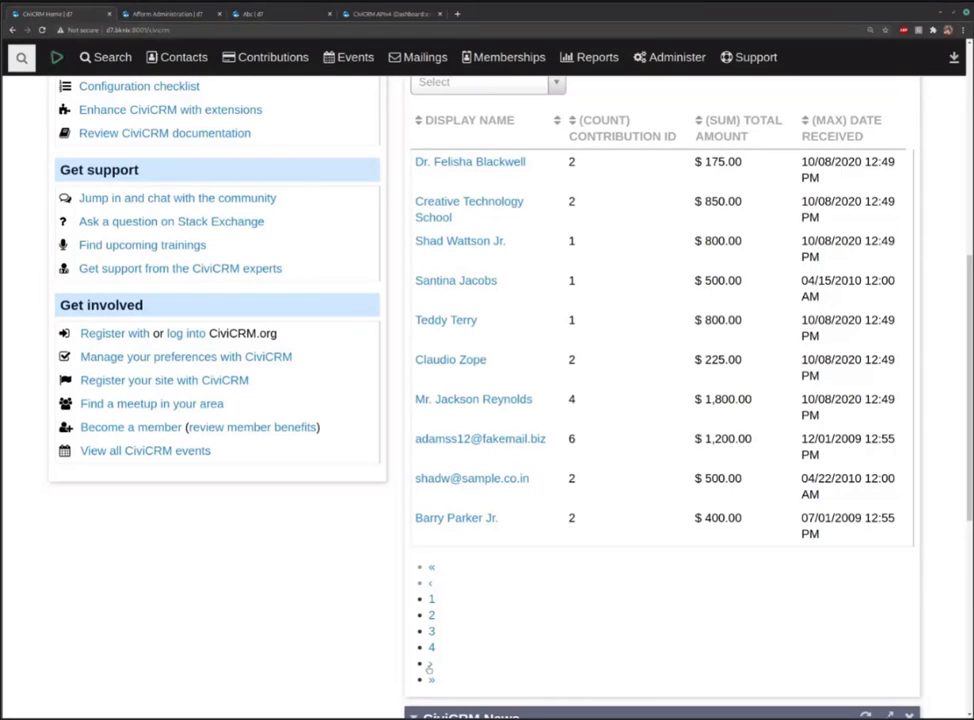
Page through the Demo dashlet's results and return to the first page
click(429, 664)
click(431, 632)
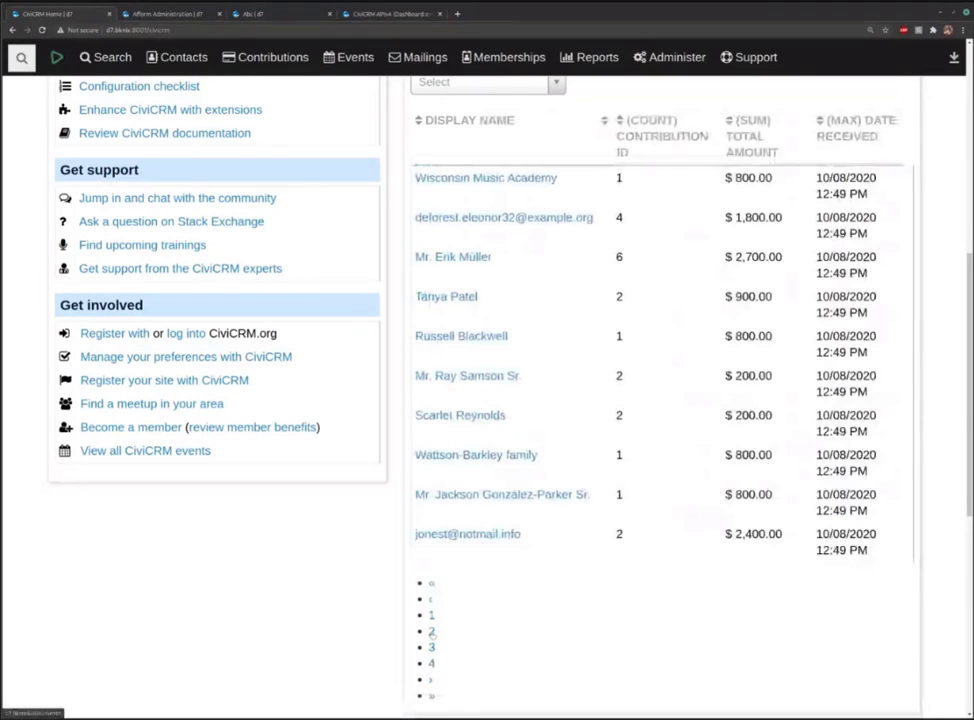
click(431, 617)
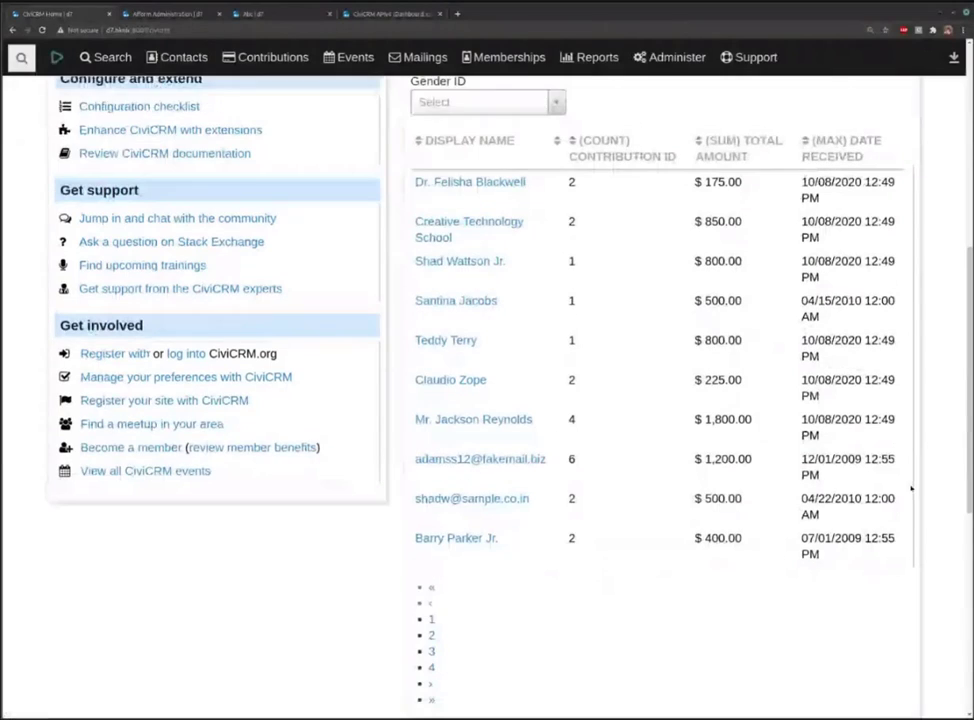
scroll(524, 315, up, 2)
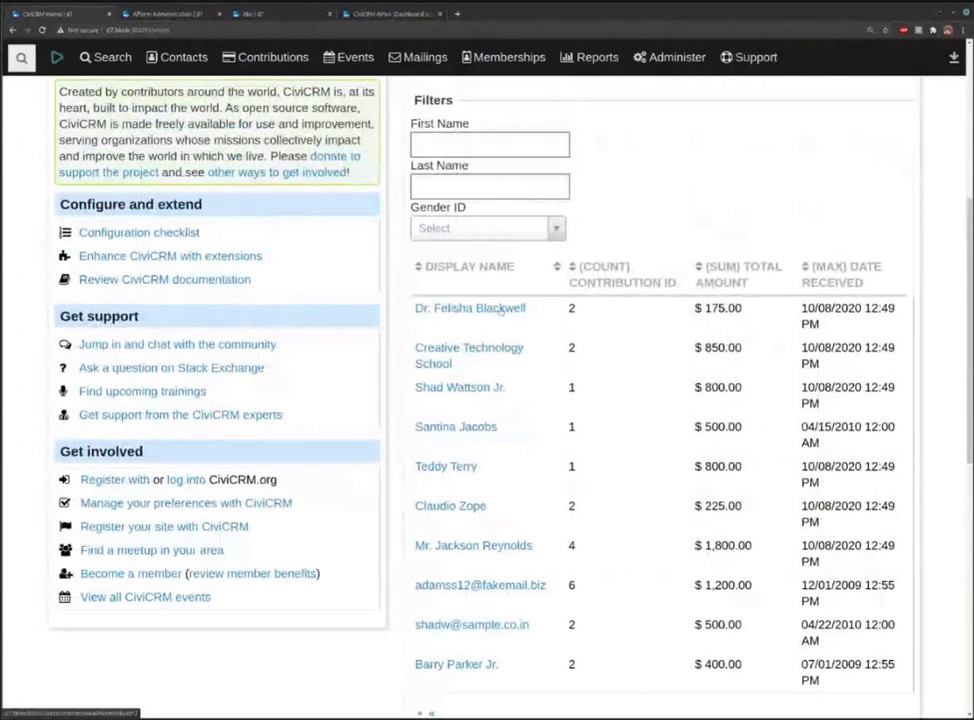
scroll(739, 393, up, 2)
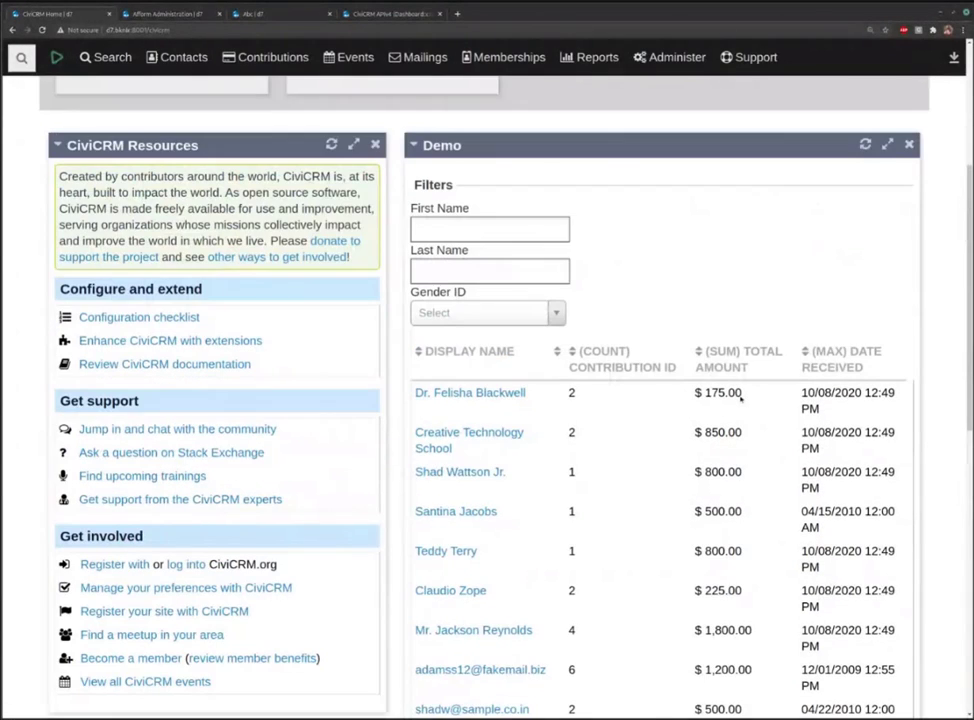
Collapse the dashboard's list of available dashlets
scroll(741, 400, up, 3)
scroll(741, 400, up, 3)
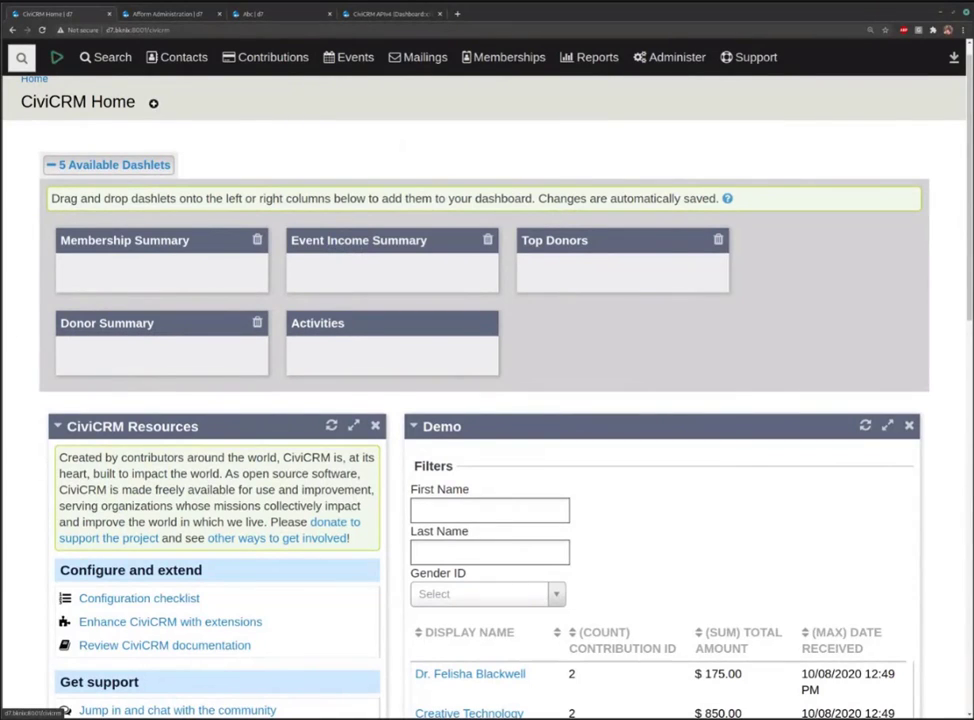
click(147, 168)
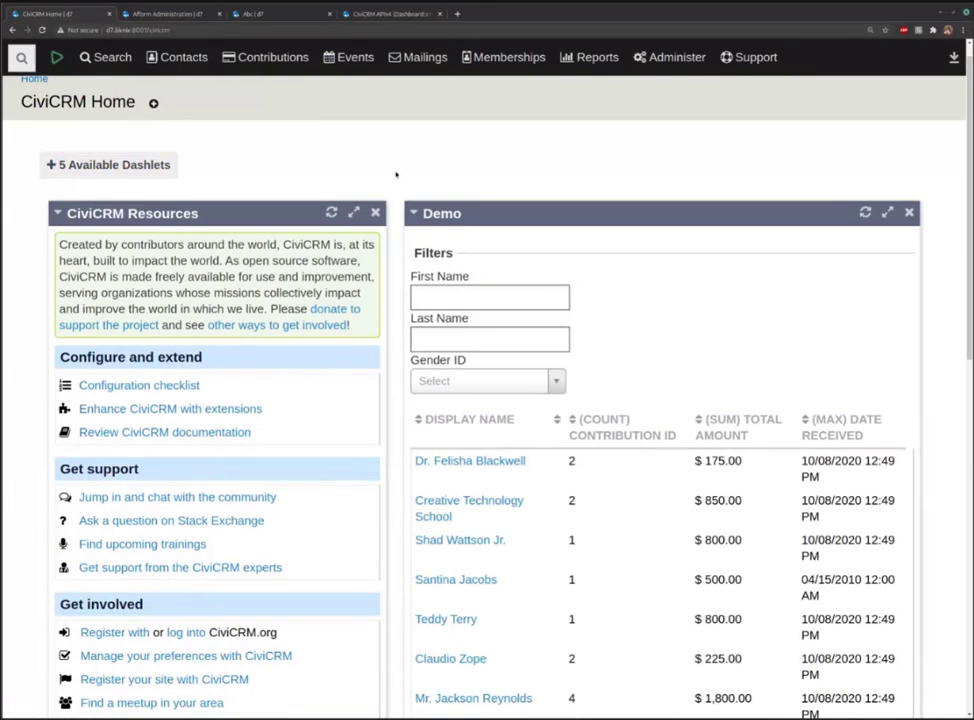
scroll(395, 165, down, 1)
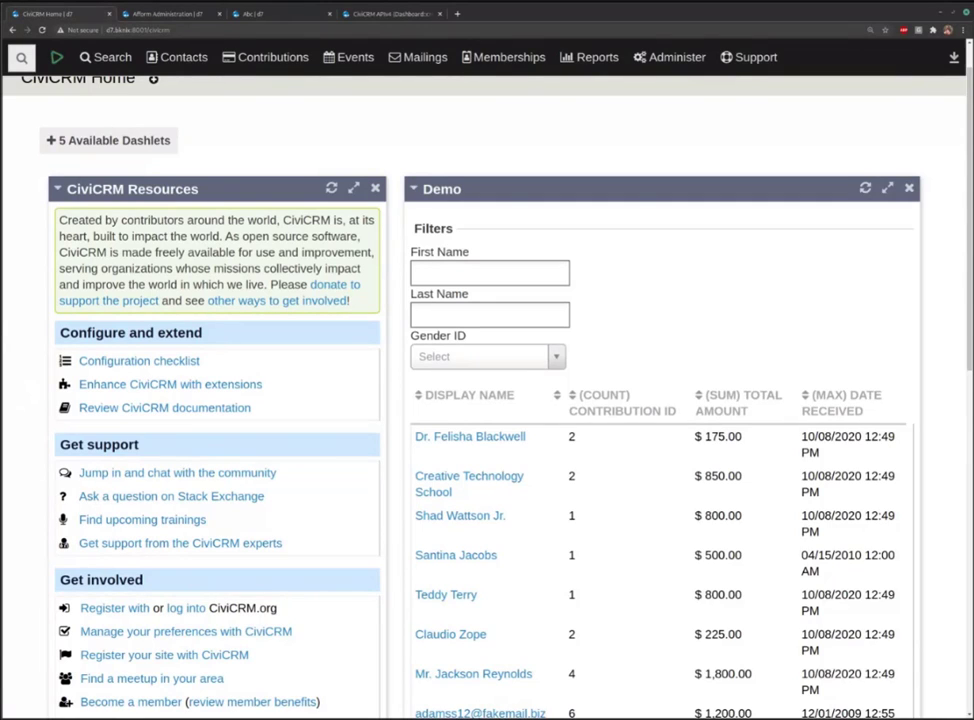
click(165, 15)
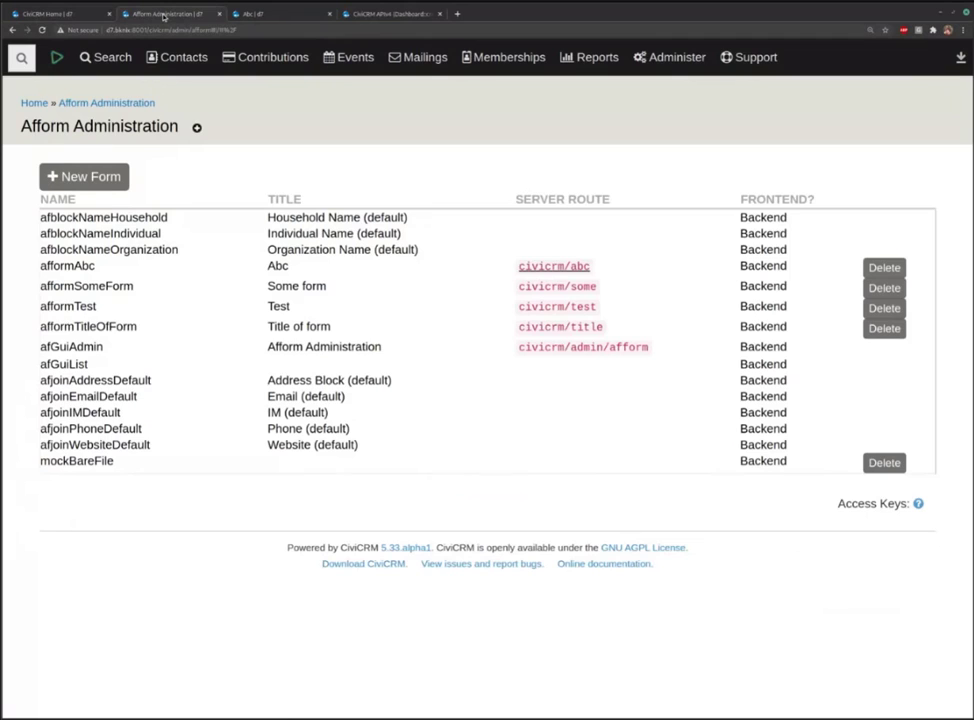
click(294, 14)
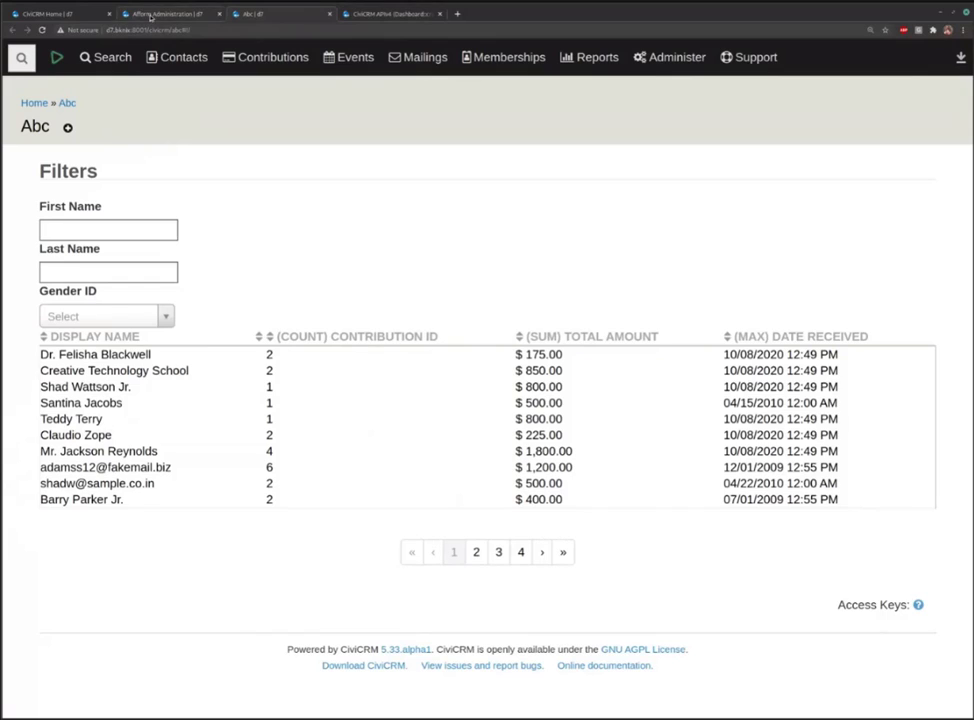
click(99, 16)
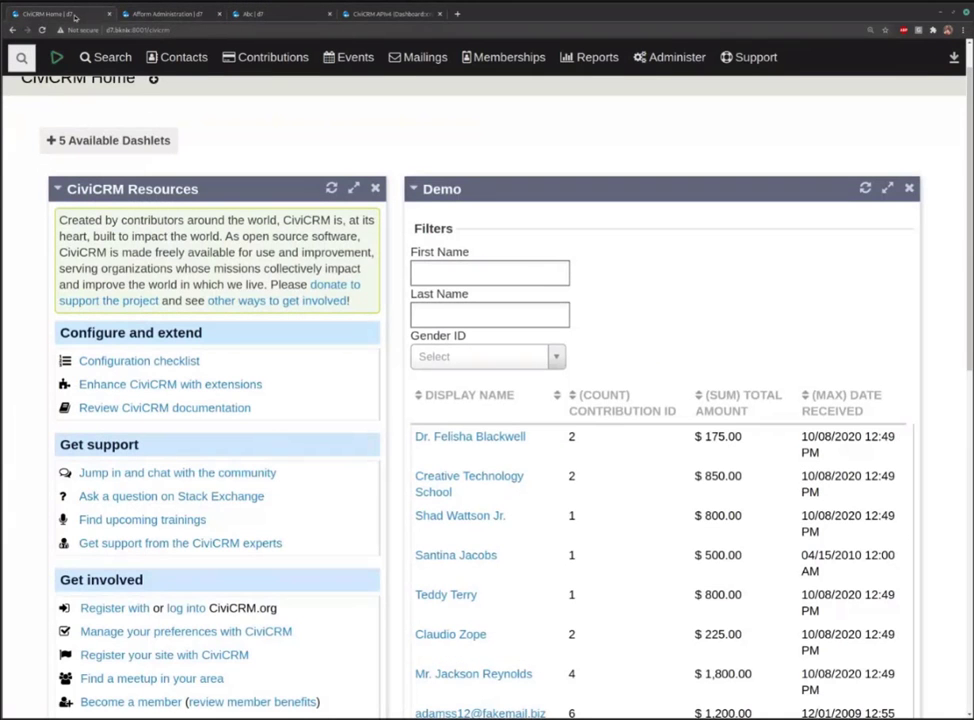
Open the list of saved searches in Search Kit
mouse_move(107, 57)
click(102, 369)
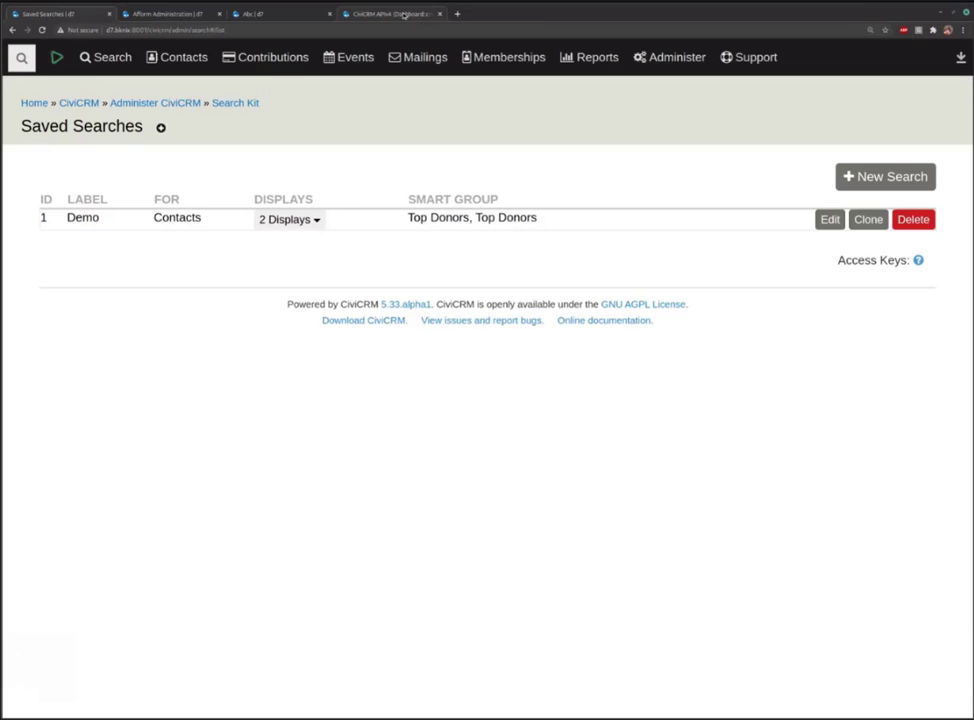
Review the Dashboard create call in the APIv4 Explorer at reduced zoom and the forms in Afform Administration
click(404, 15)
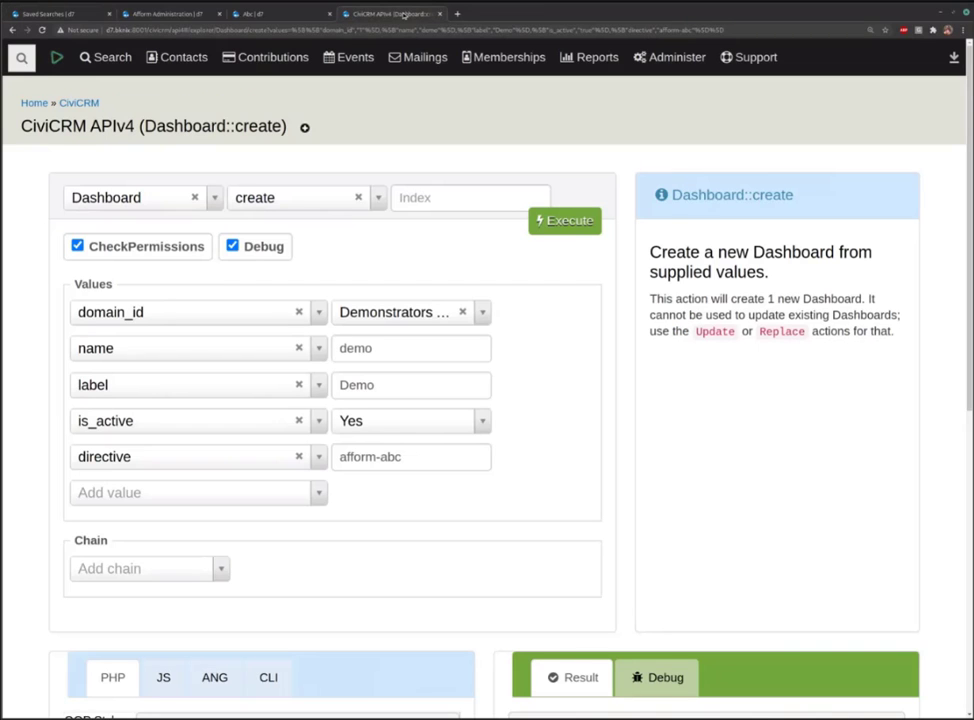
key(ctrl+minus)
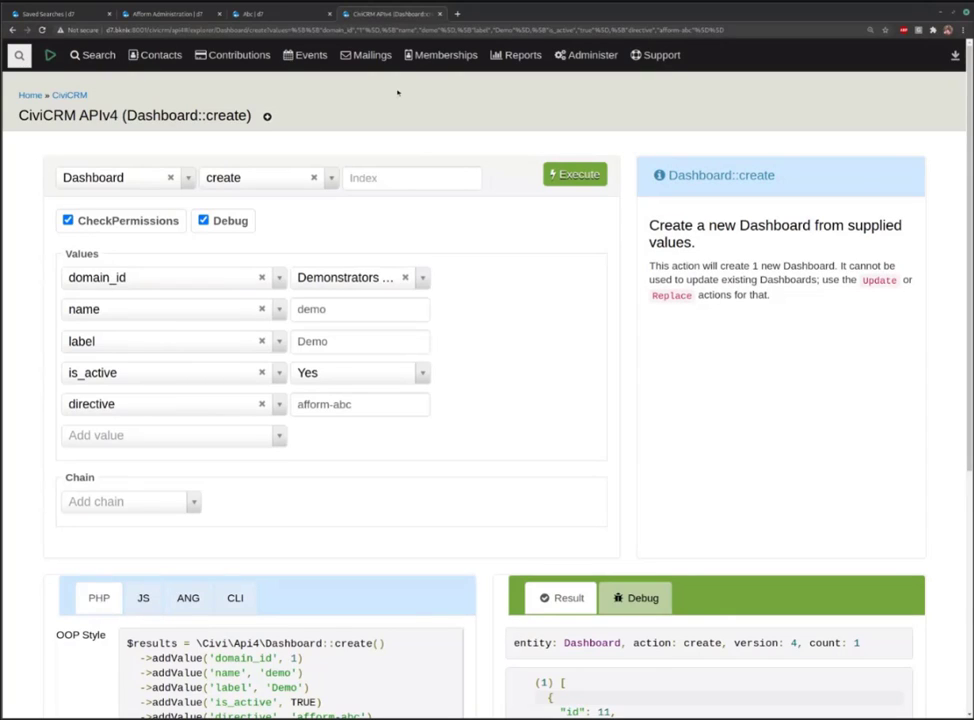
drag(725, 31, 267, 31)
click(169, 14)
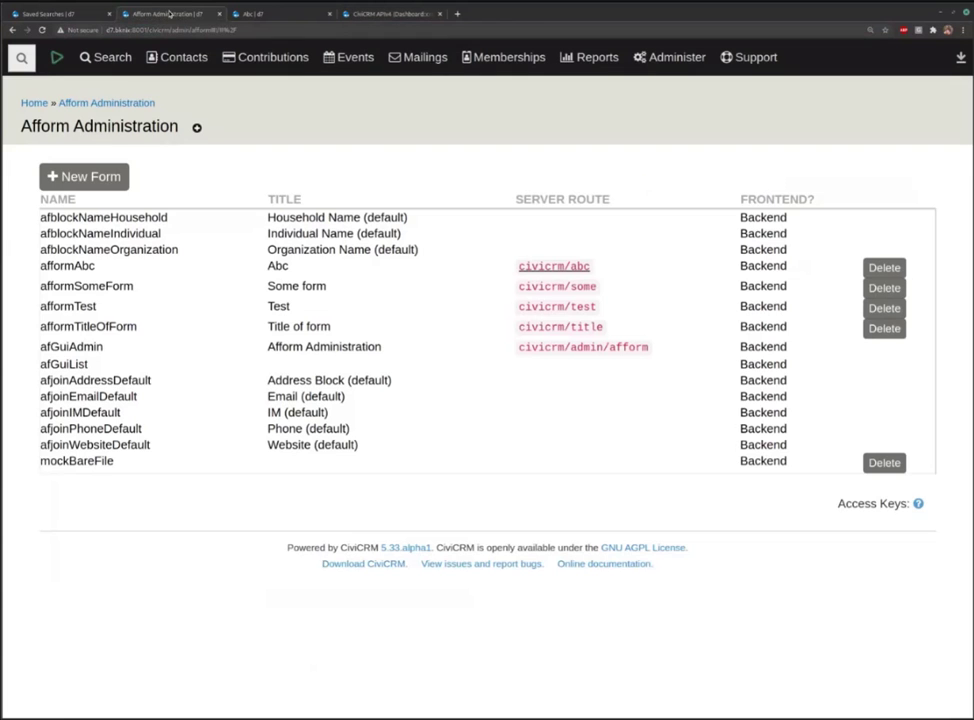
mouse_move(300, 43)
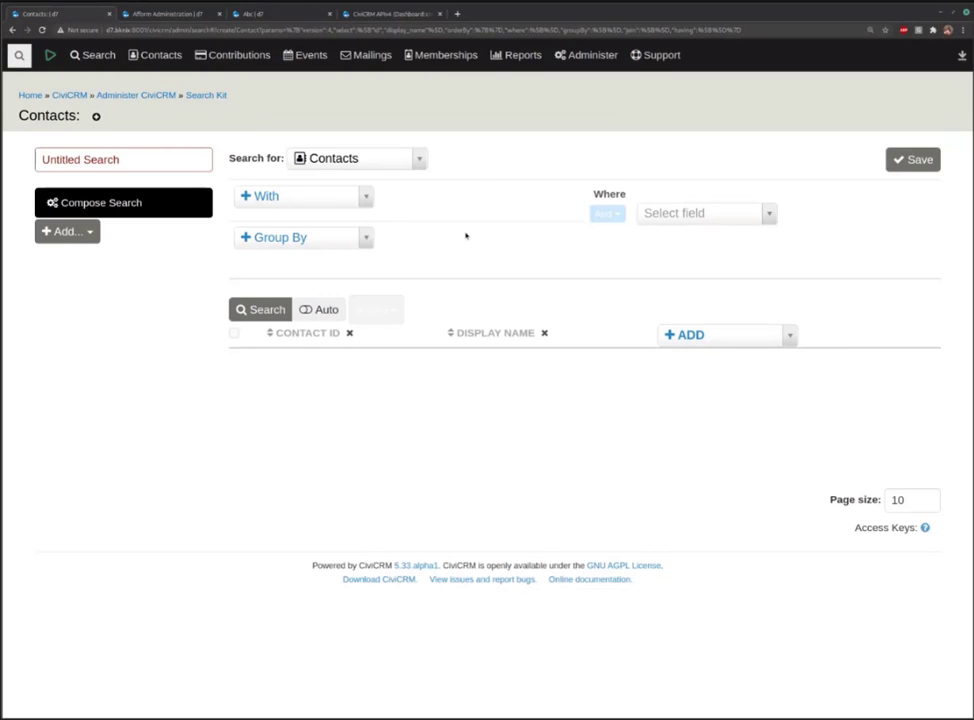
Look through the entities available for the new search and the fields offered for its Where conditions
click(409, 161)
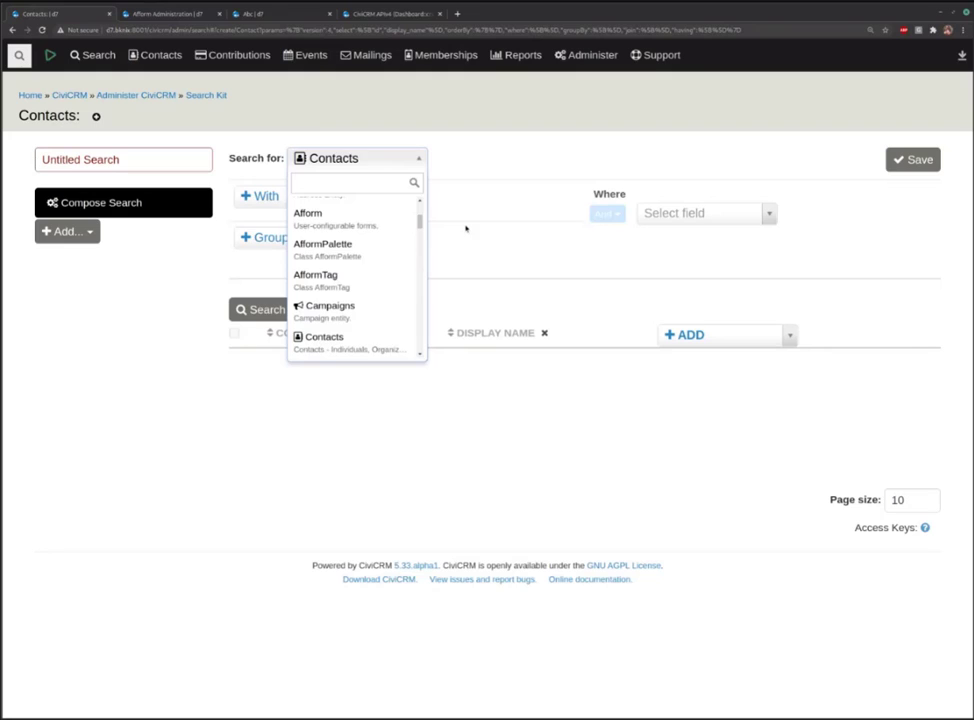
click(465, 228)
click(683, 214)
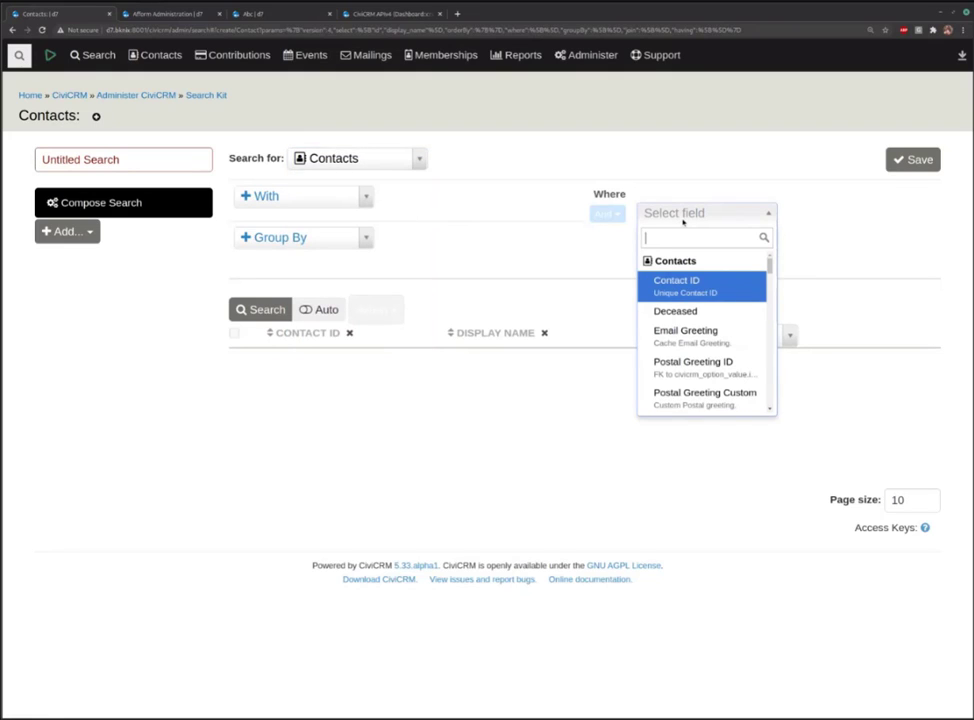
click(510, 258)
Join Group Contacts to the new Contacts search
click(323, 200)
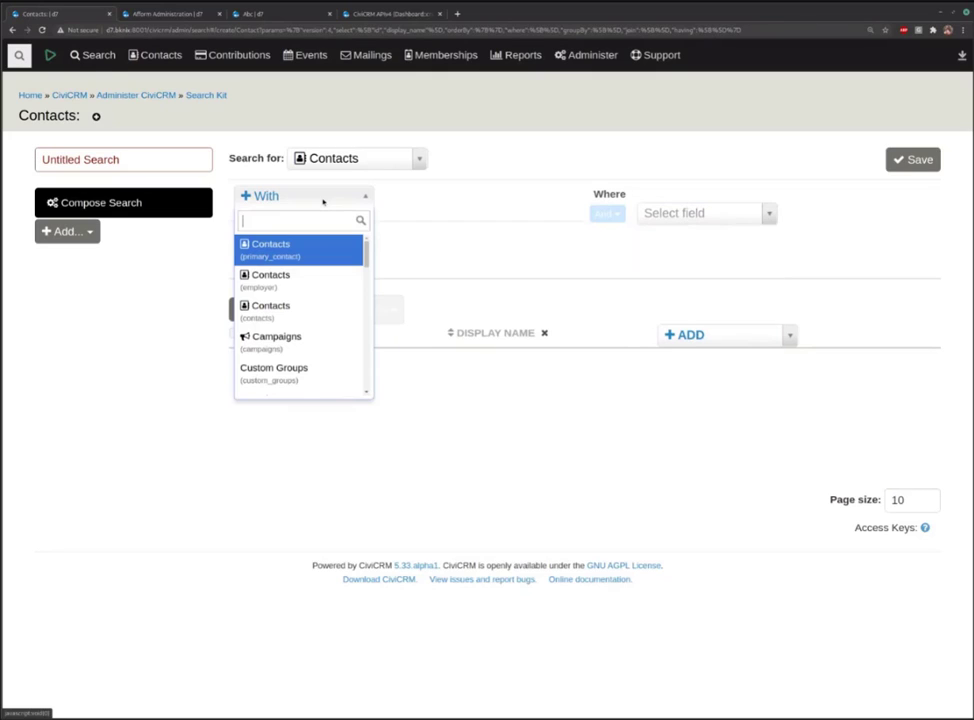
text(group)
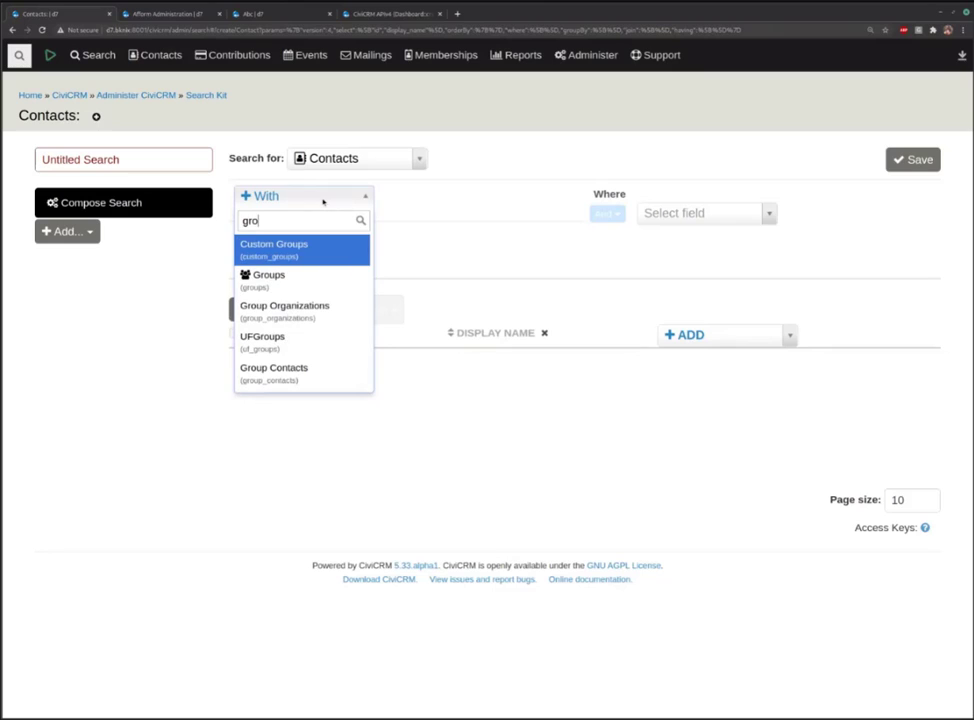
key(Down)
key(Down)
key(Down)
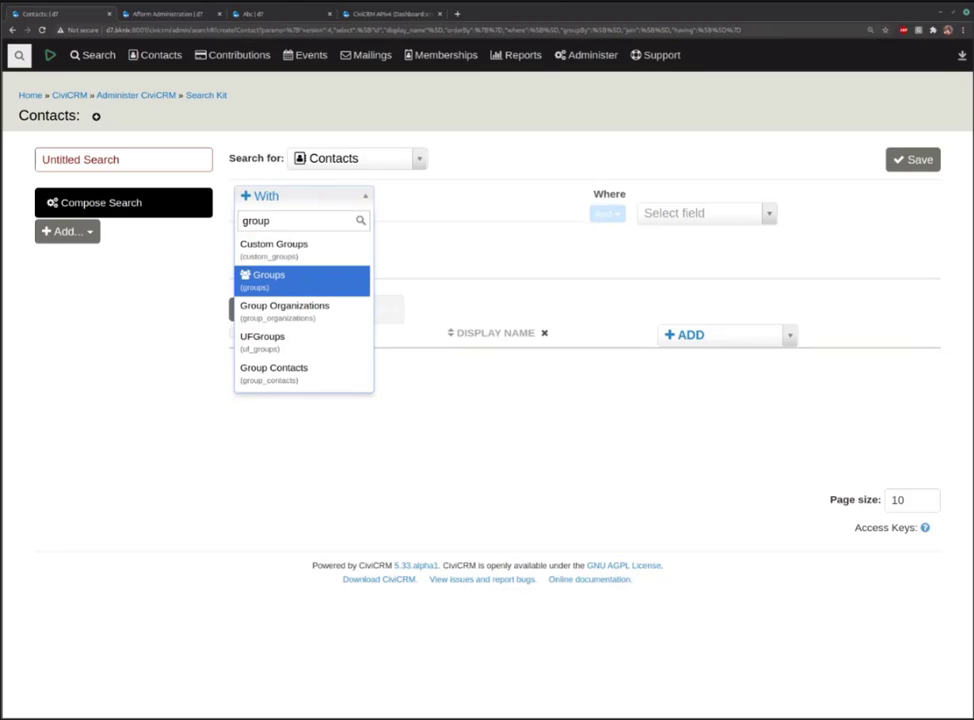
key(Down)
key(Return)
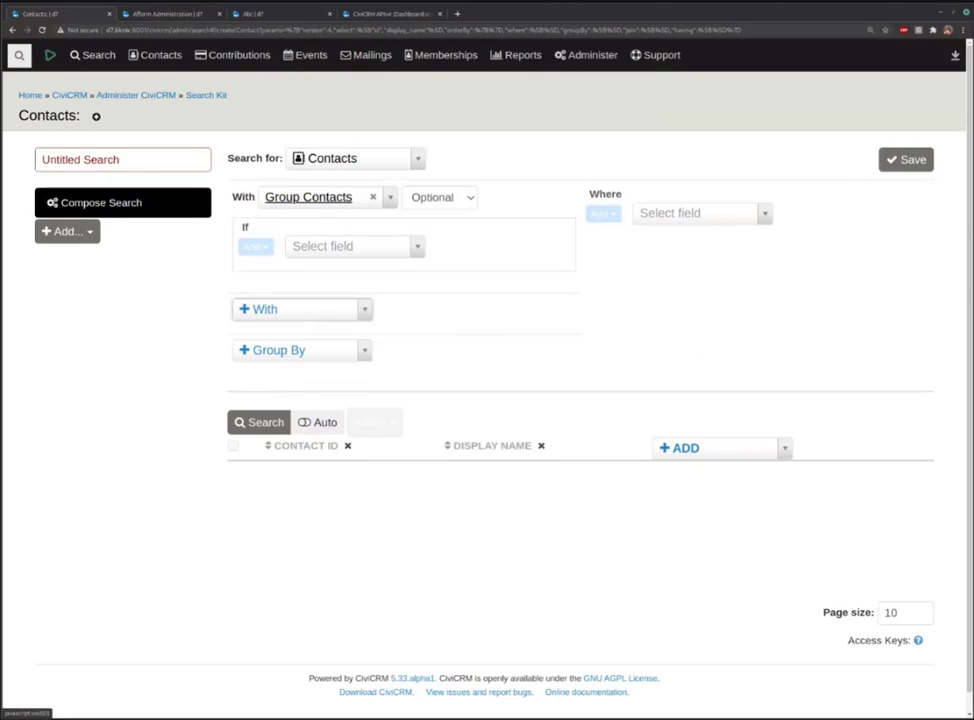
Add a Where condition requiring Group ID to be Not In the Administrators group
click(689, 213)
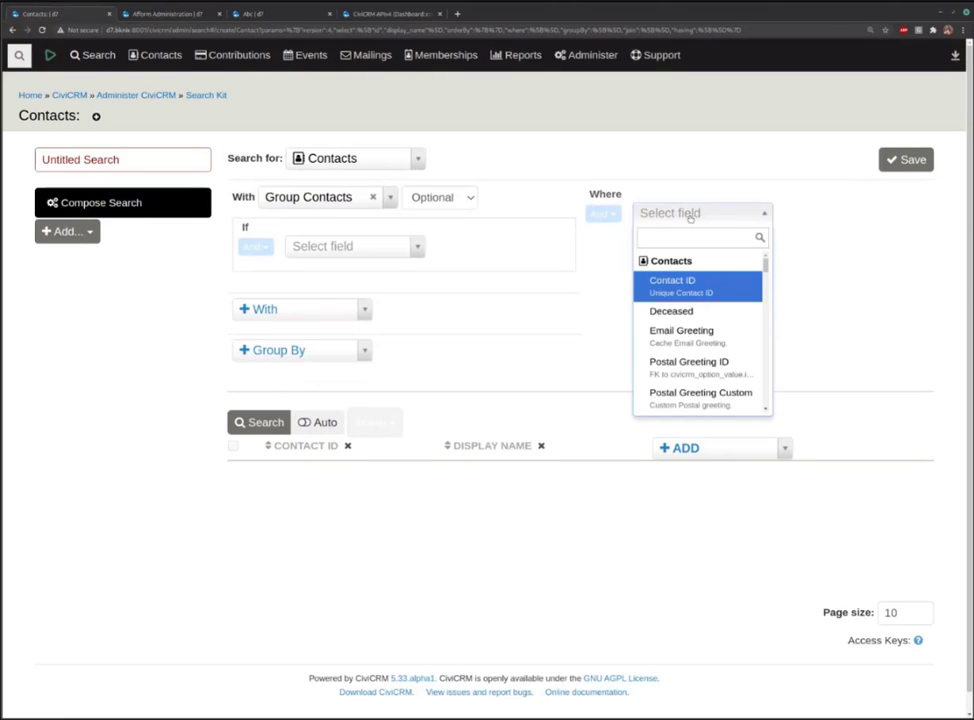
click(690, 214)
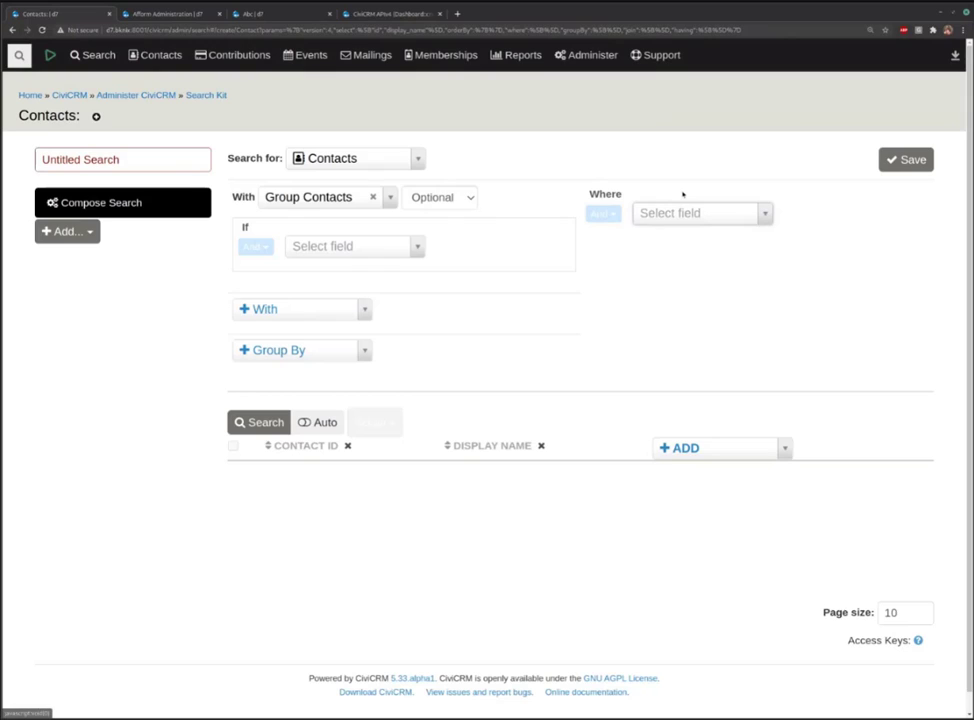
click(690, 213)
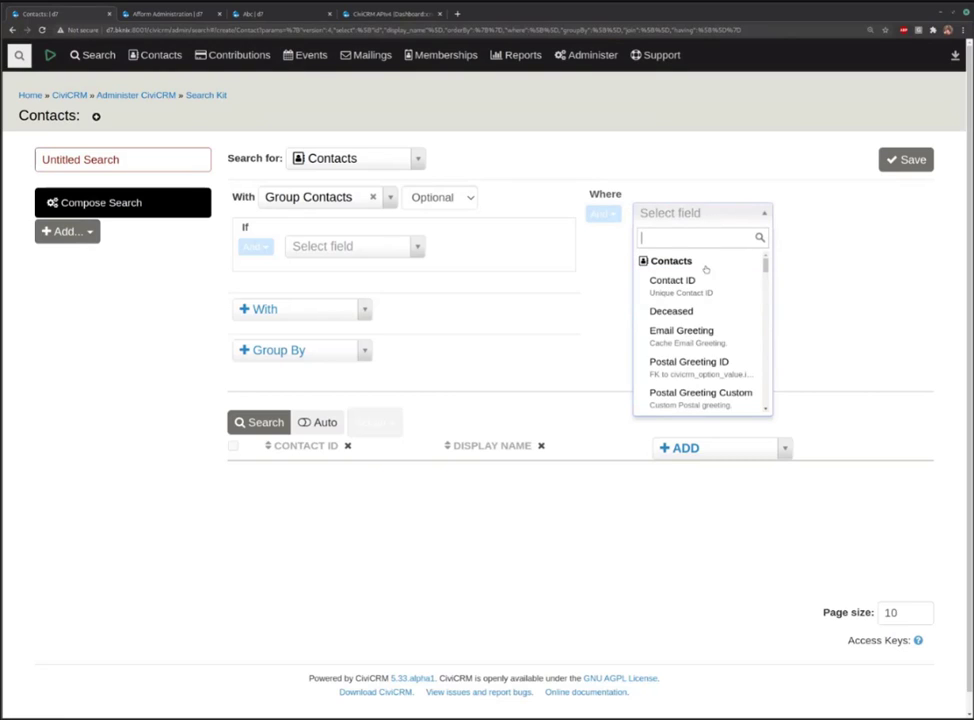
drag(765, 263, 765, 413)
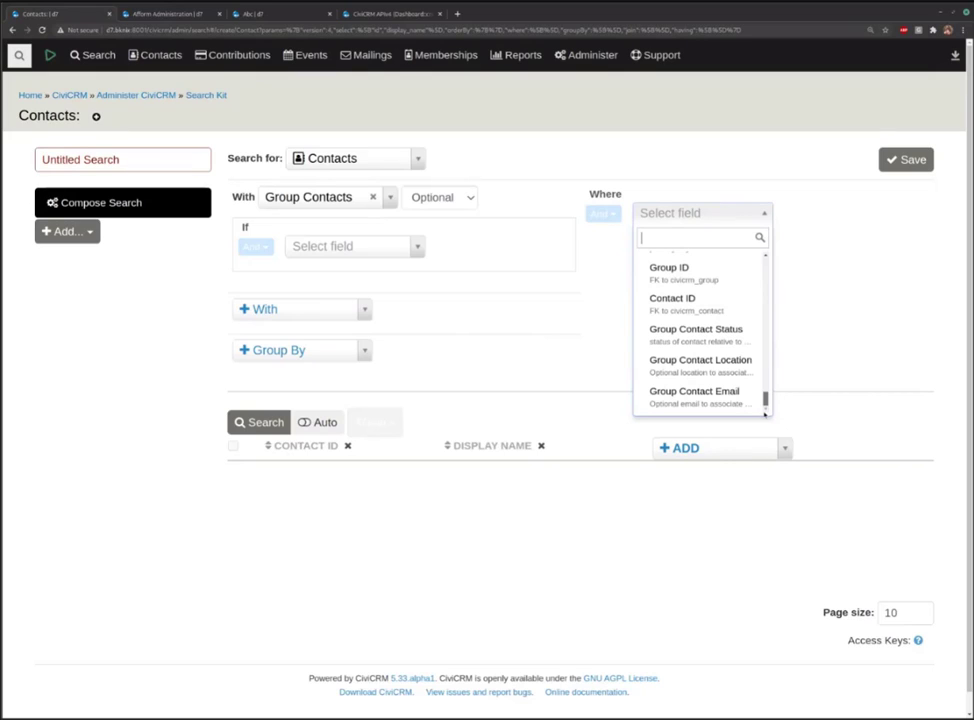
click(706, 275)
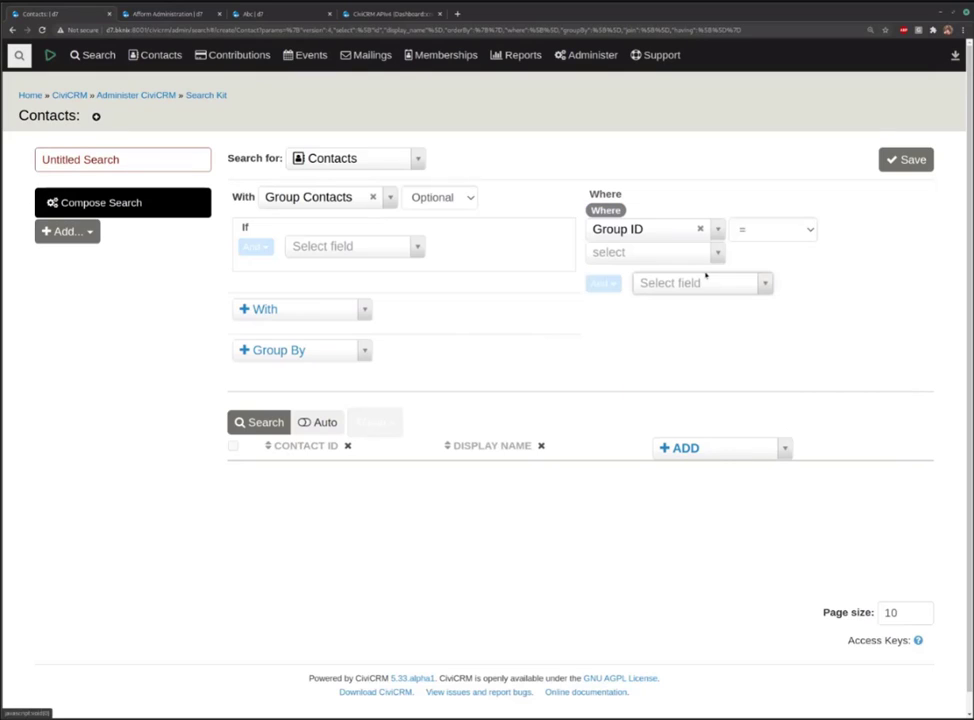
click(770, 230)
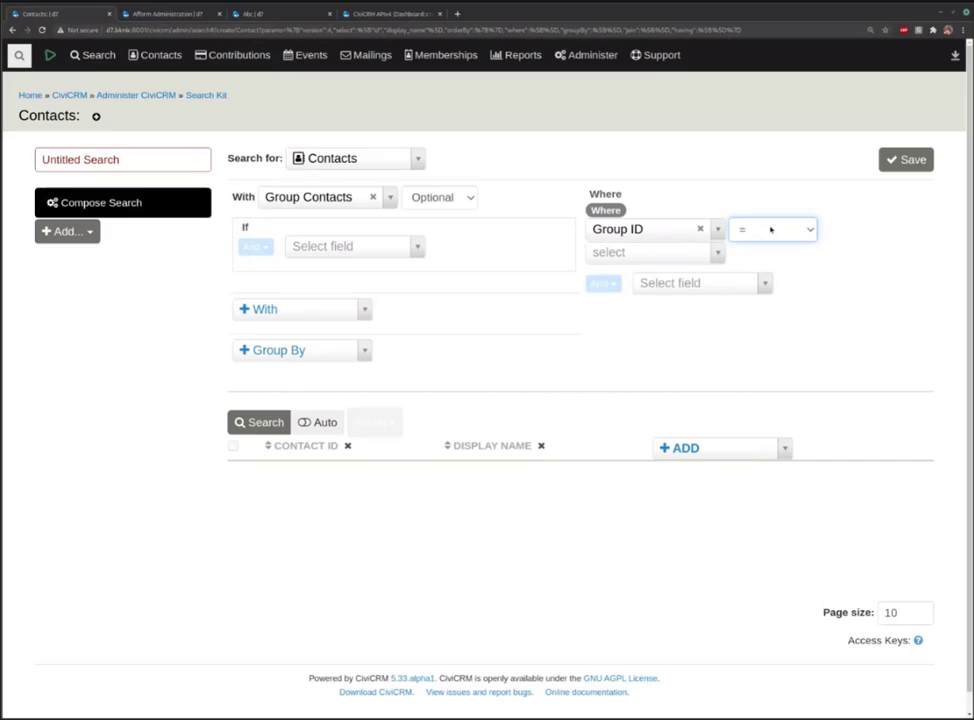
click(726, 297)
click(702, 253)
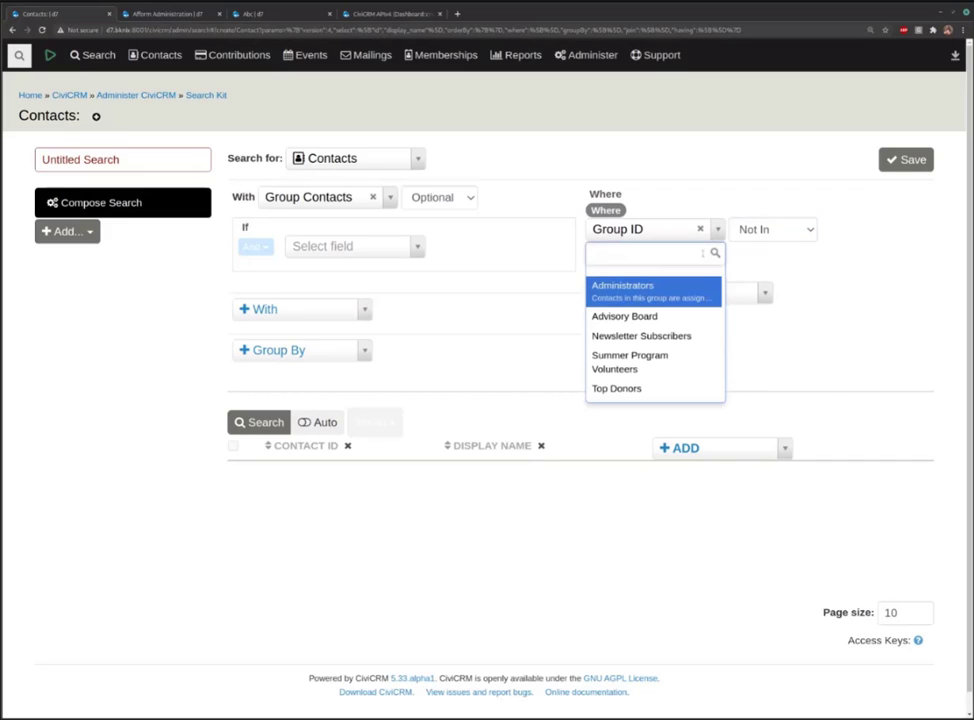
click(691, 283)
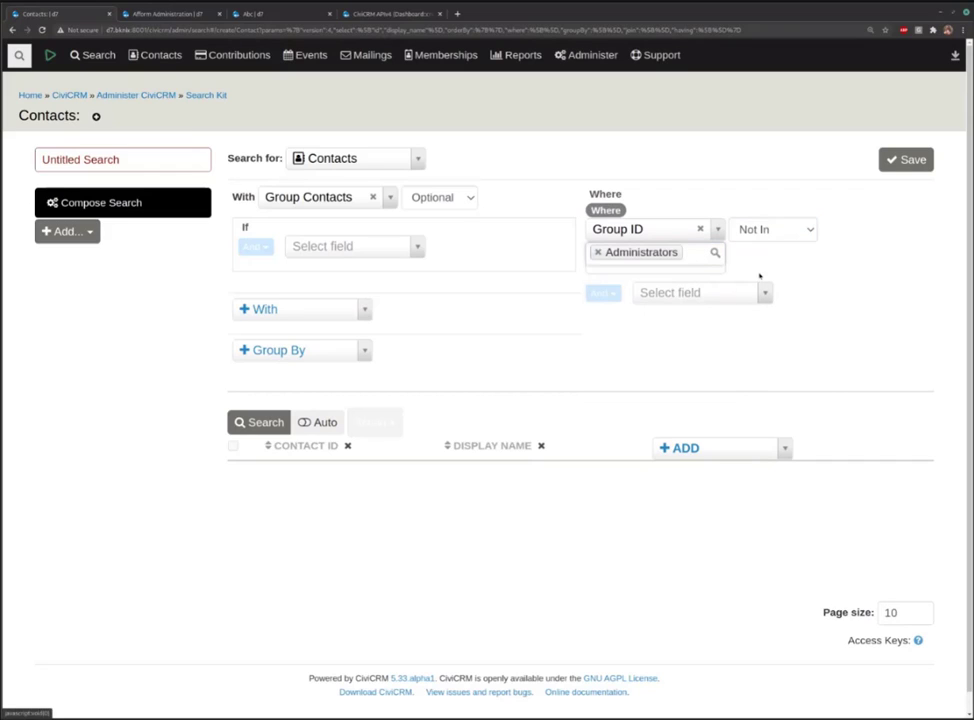
Try to save the untitled search, and run it with the Administrators exclusion
click(903, 163)
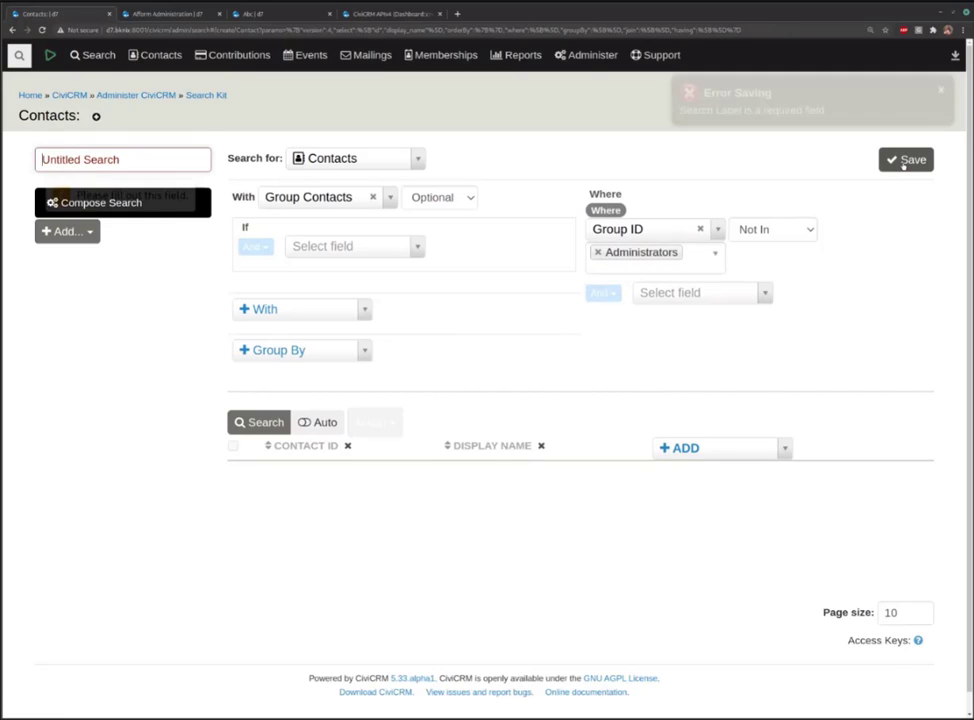
click(940, 90)
click(246, 421)
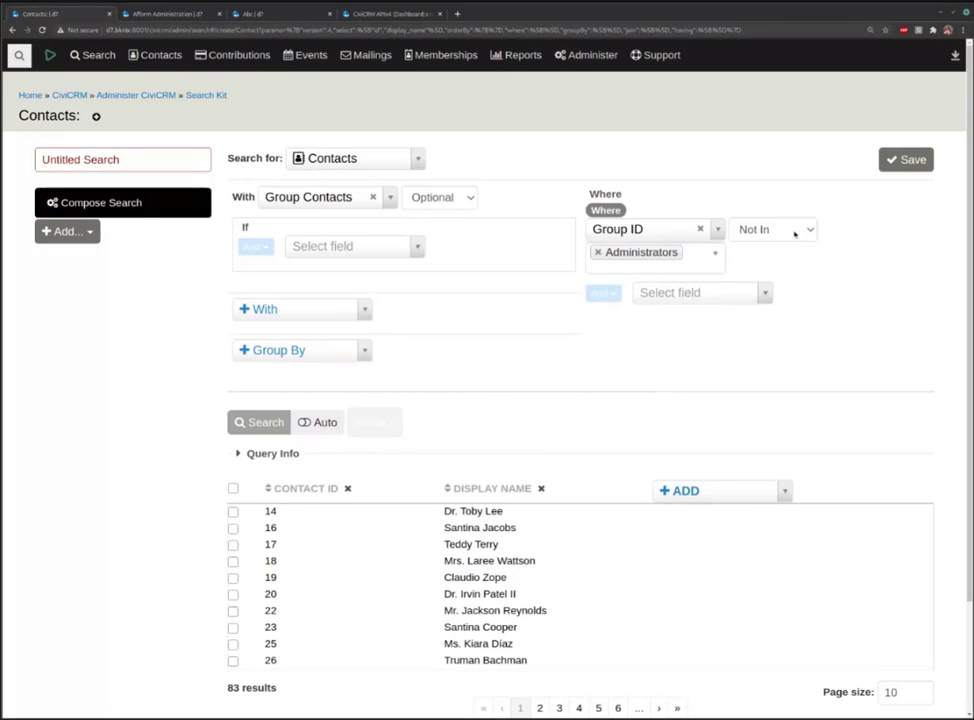
click(795, 233)
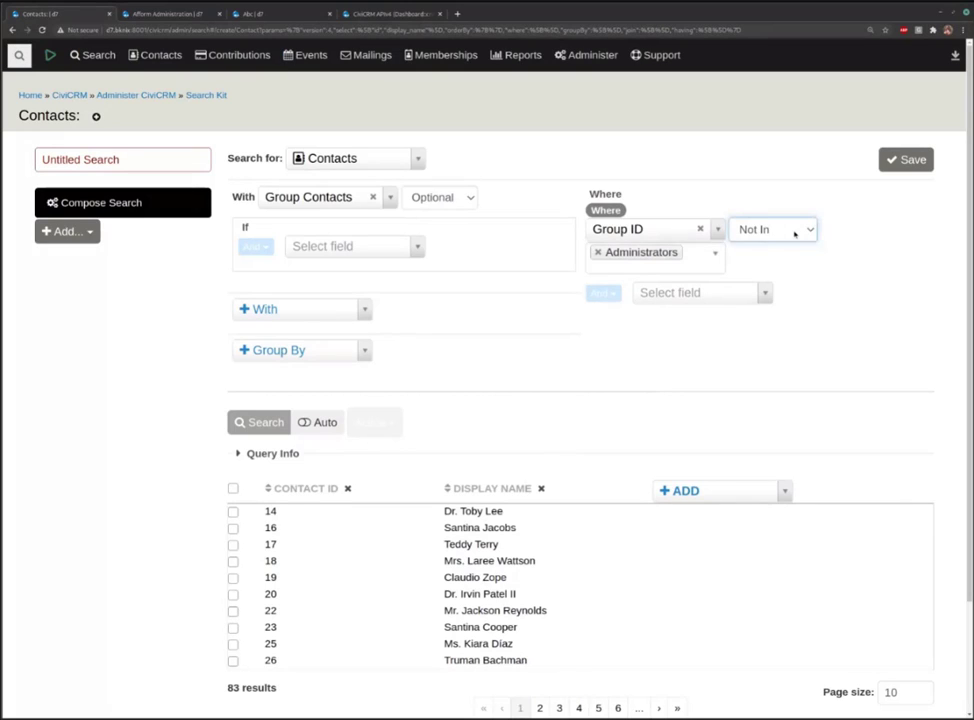
Add an Or group below the Group ID condition and look through the fields it offers
click(603, 293)
click(614, 318)
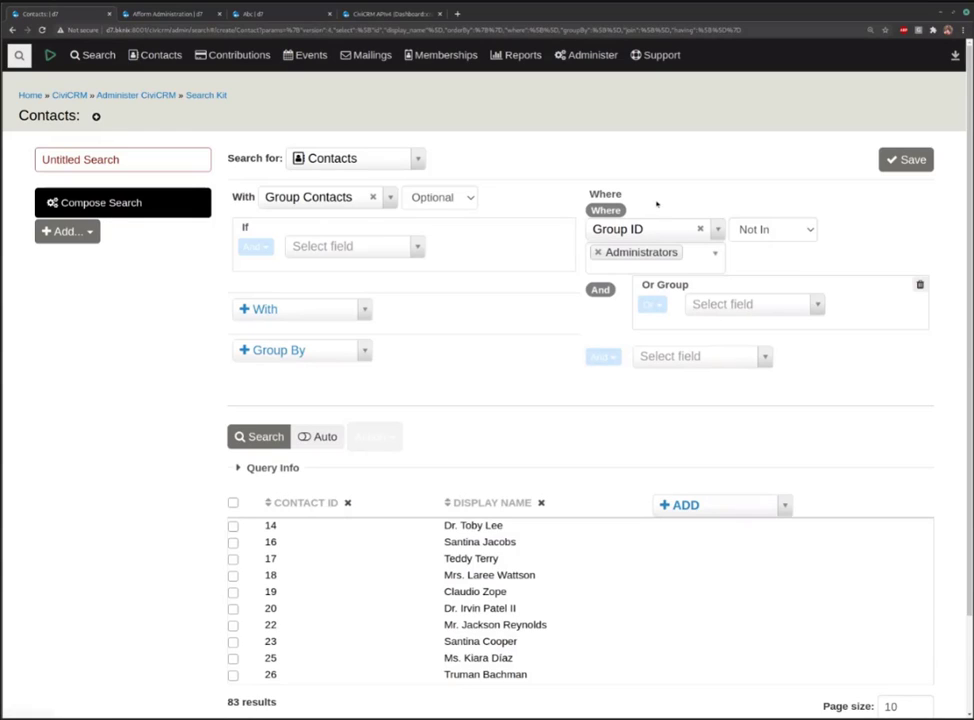
click(738, 304)
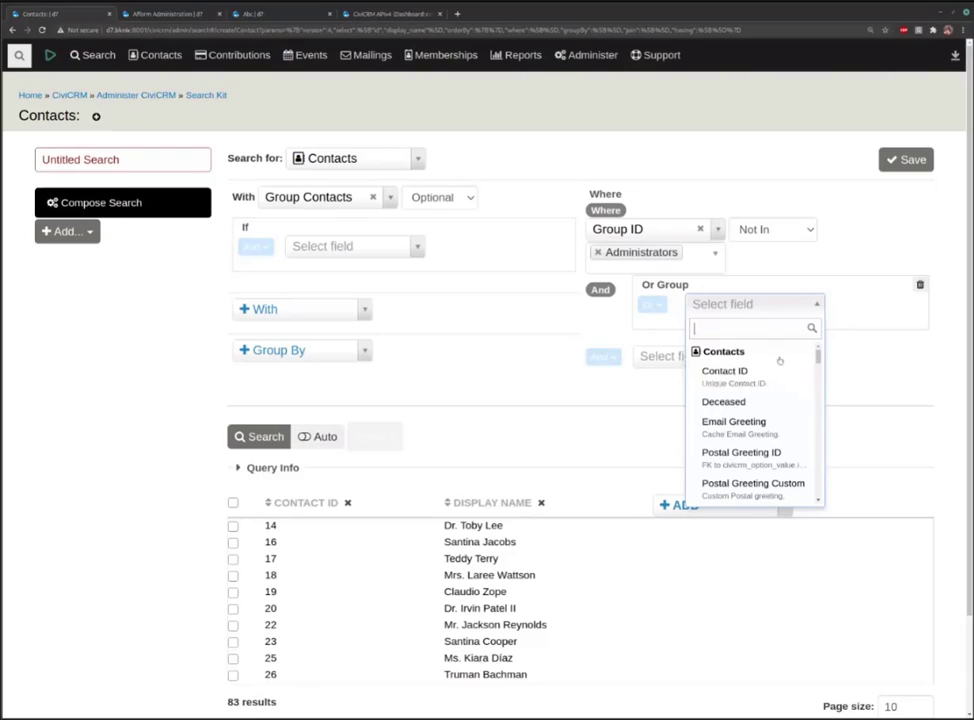
scroll(755, 420, down, 3)
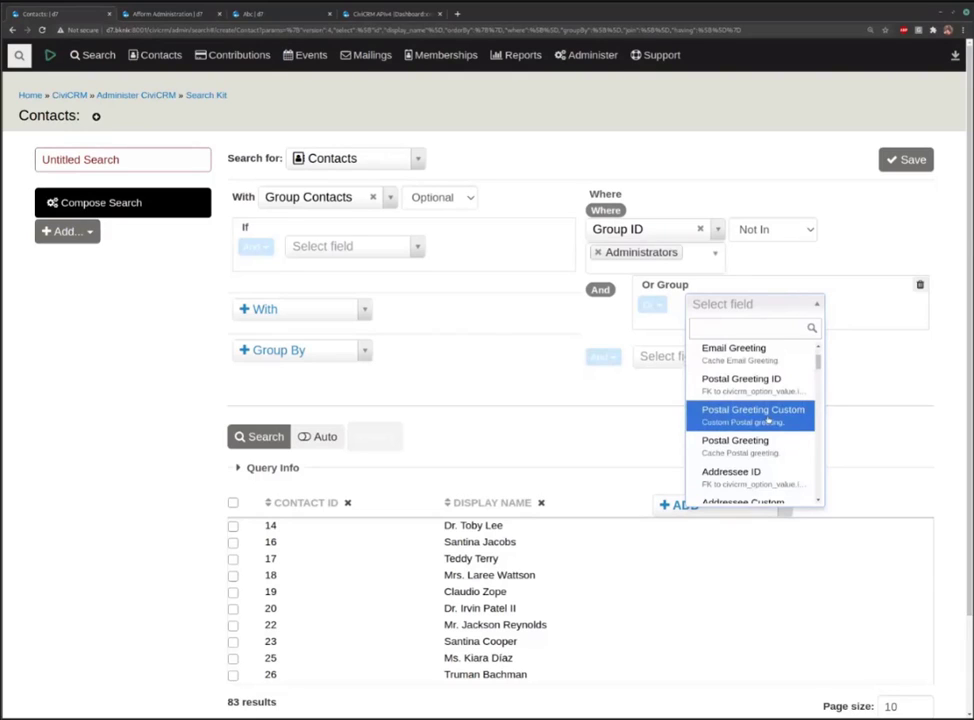
click(898, 362)
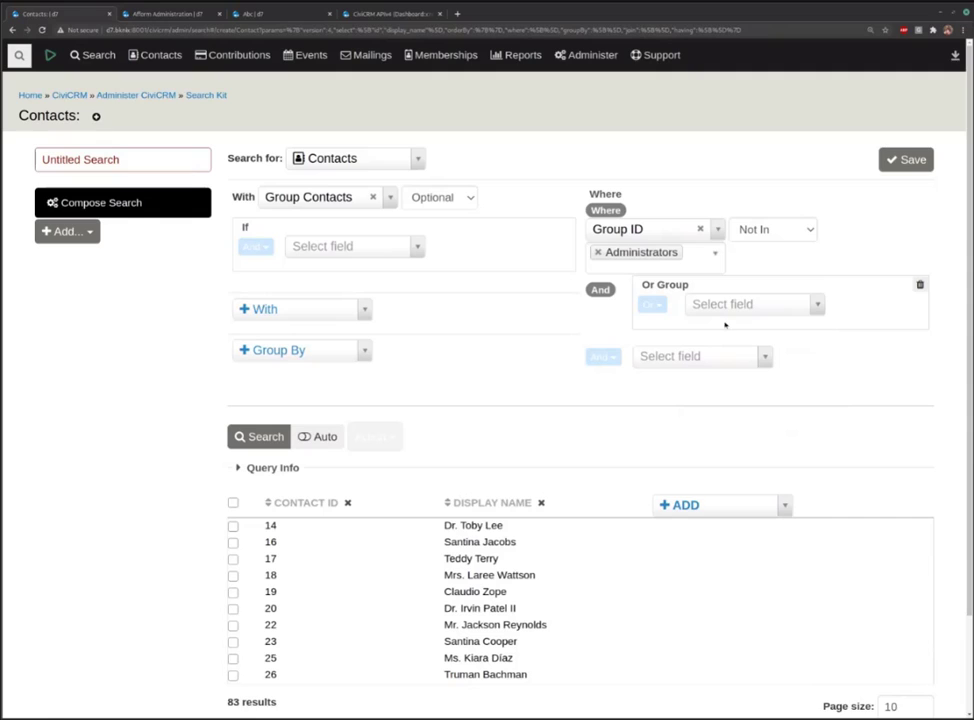
Add the condition Gender = Female to the Or group
click(799, 311)
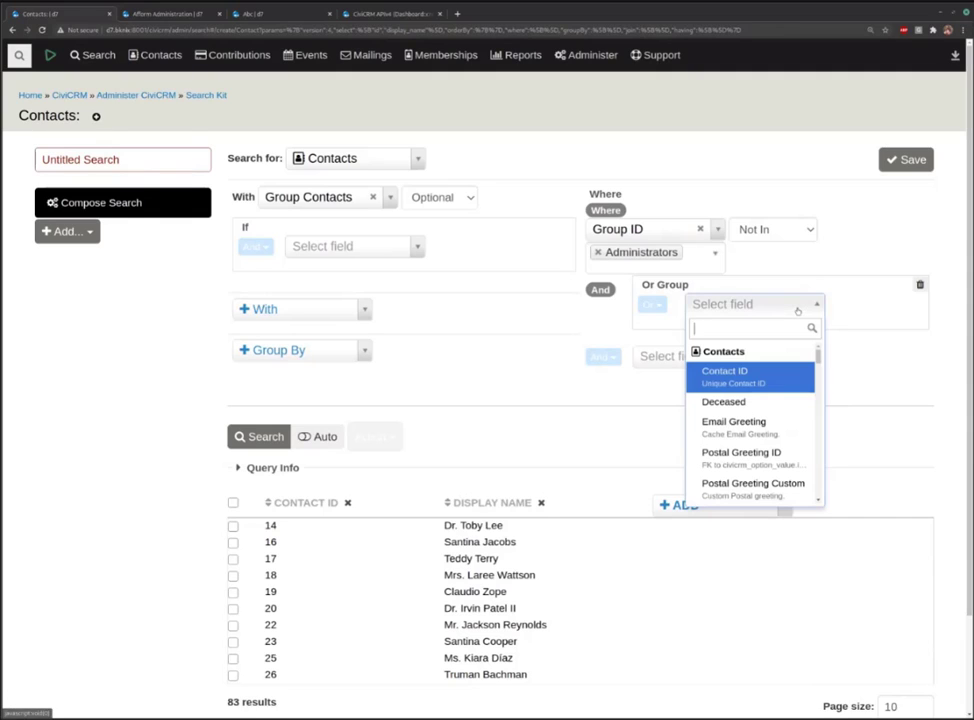
text(gend)
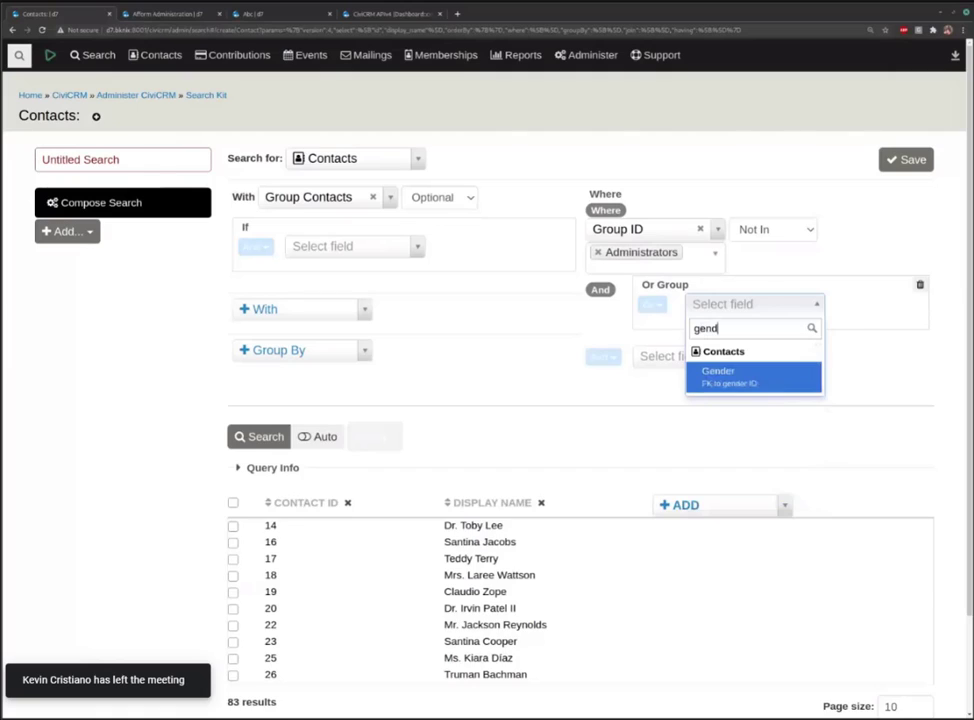
key(Return)
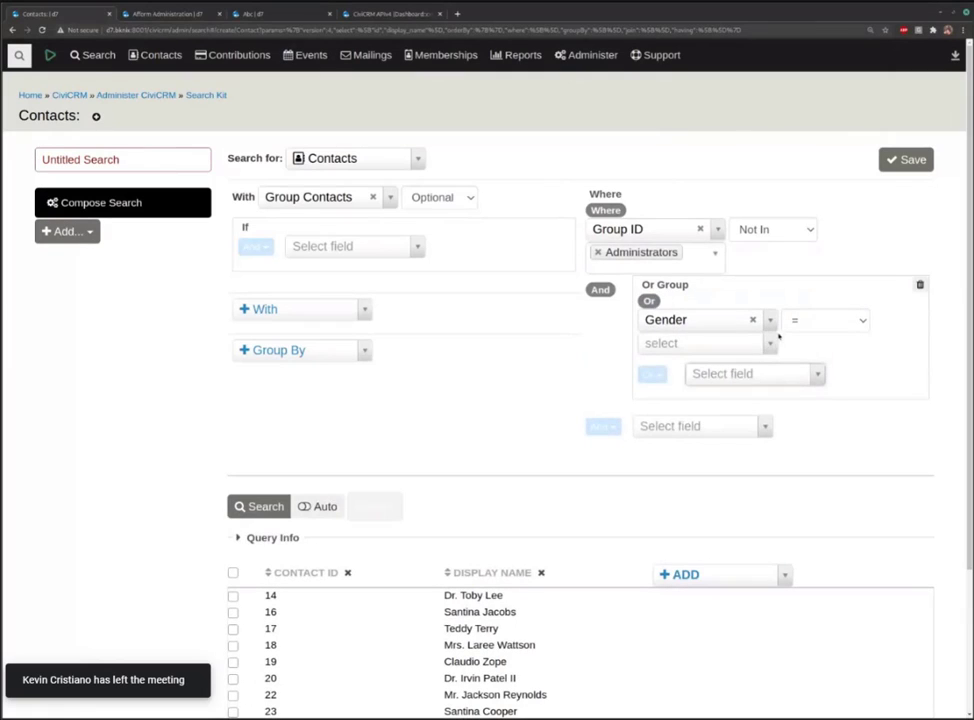
click(703, 343)
click(710, 398)
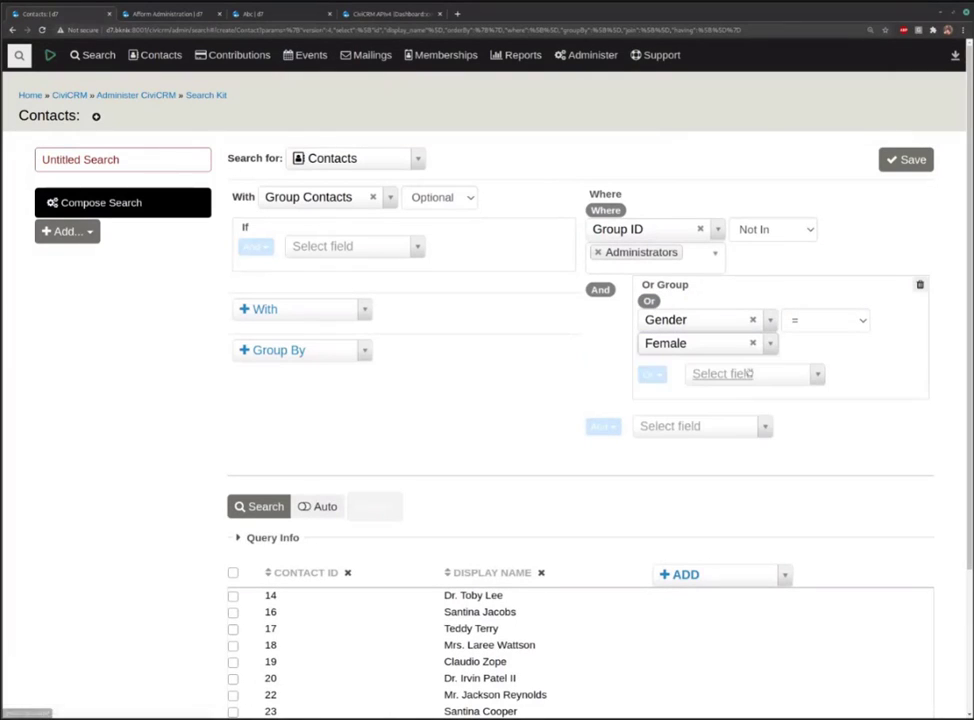
Add the condition Gender = Male to the Or group, and delete the whole group
click(750, 374)
text(gen)
key(Return)
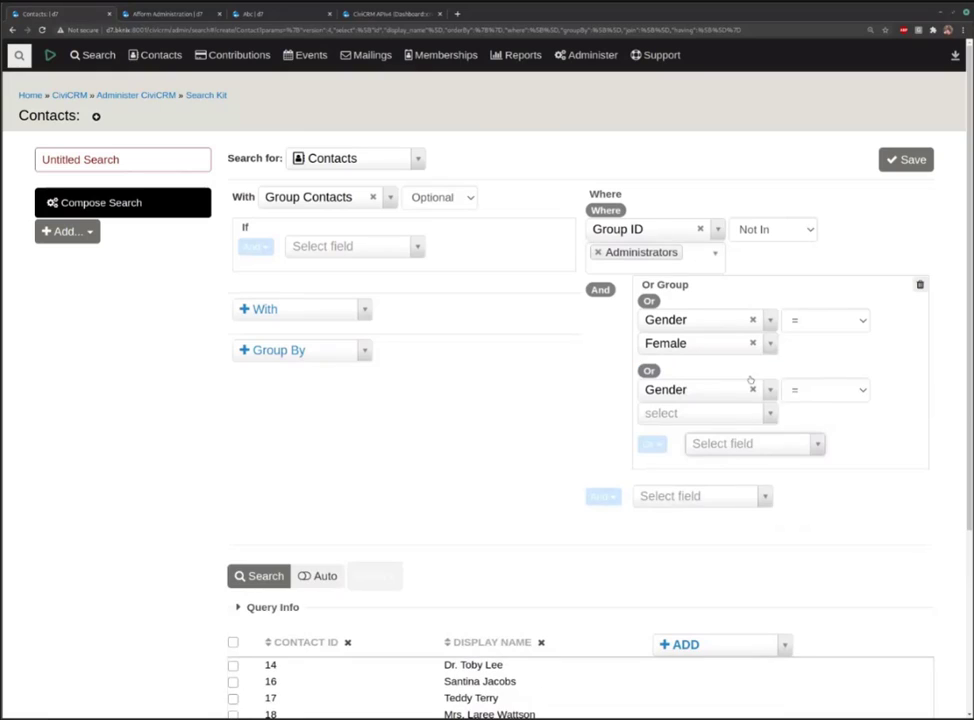
click(740, 413)
click(714, 479)
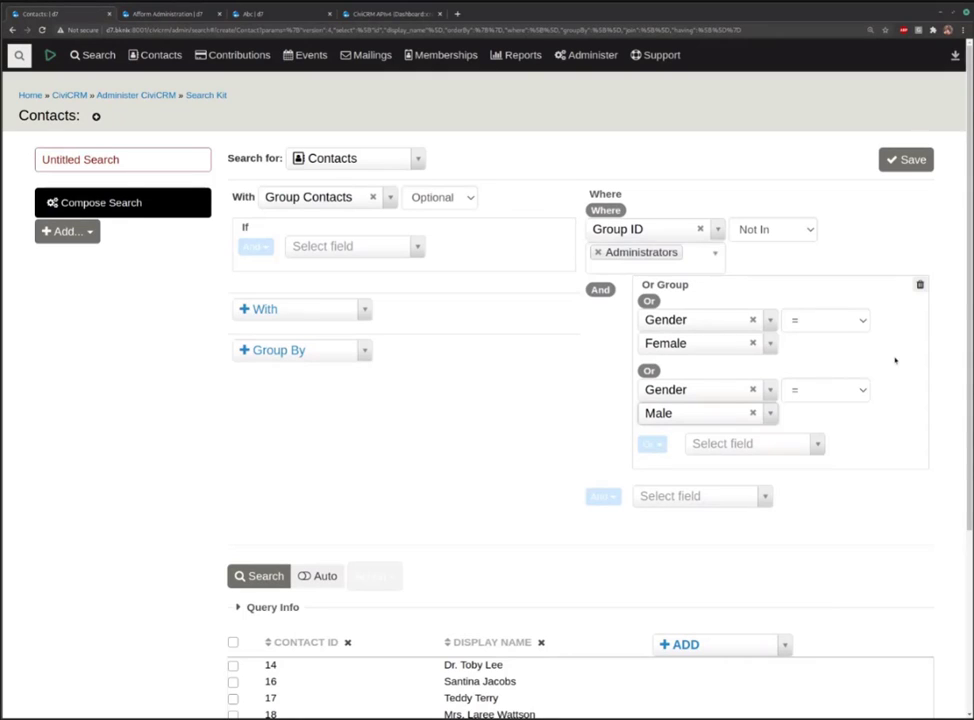
click(920, 289)
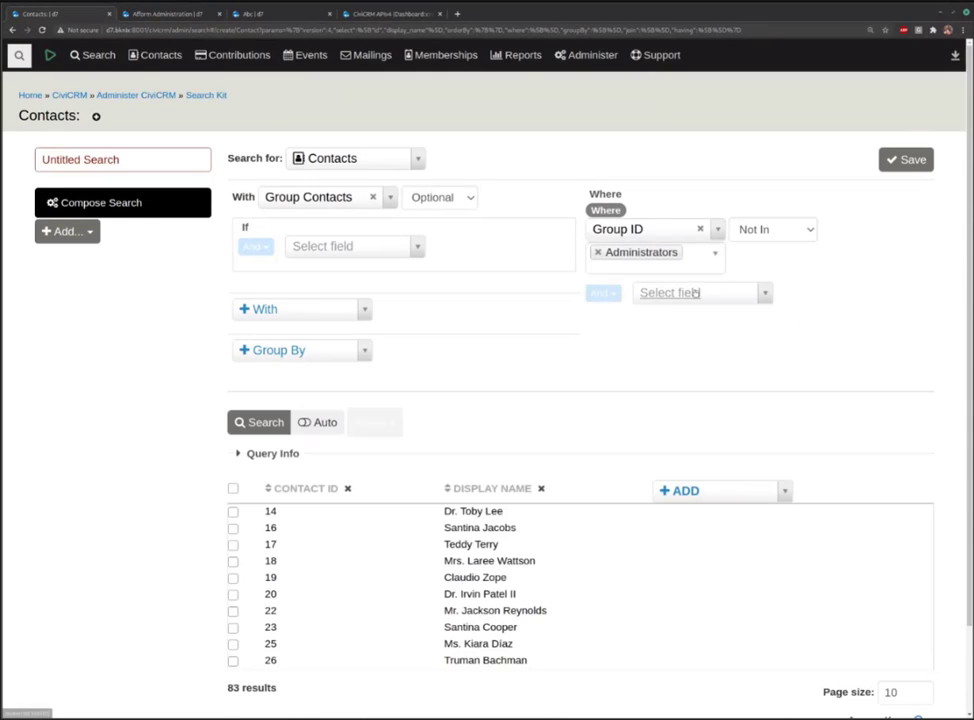
Add a second Where condition, Deceased = Yes
click(695, 292)
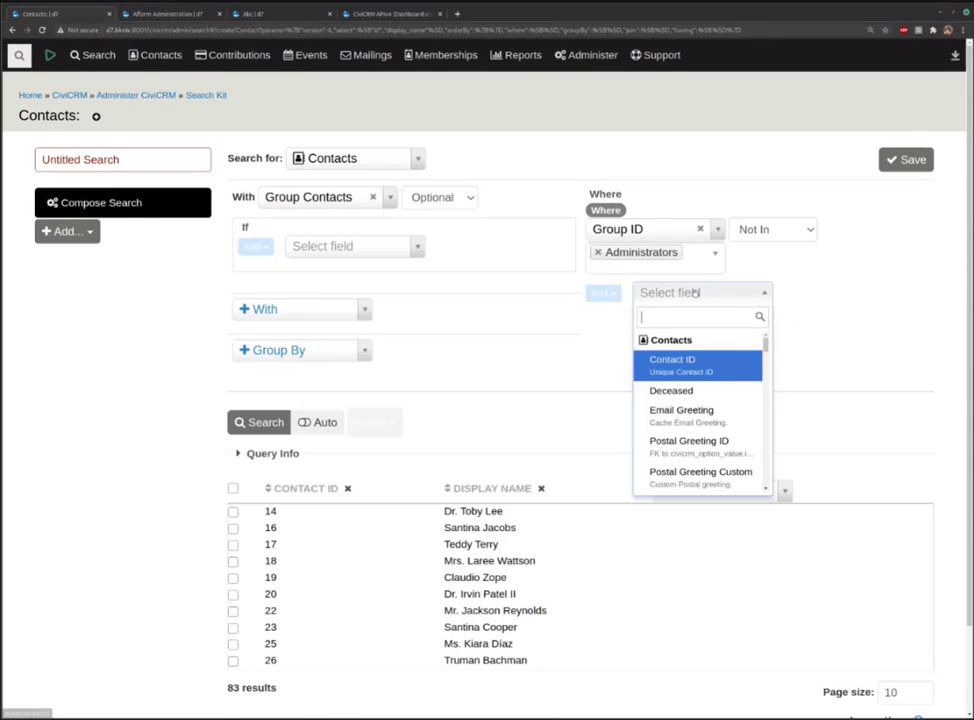
click(705, 391)
click(706, 331)
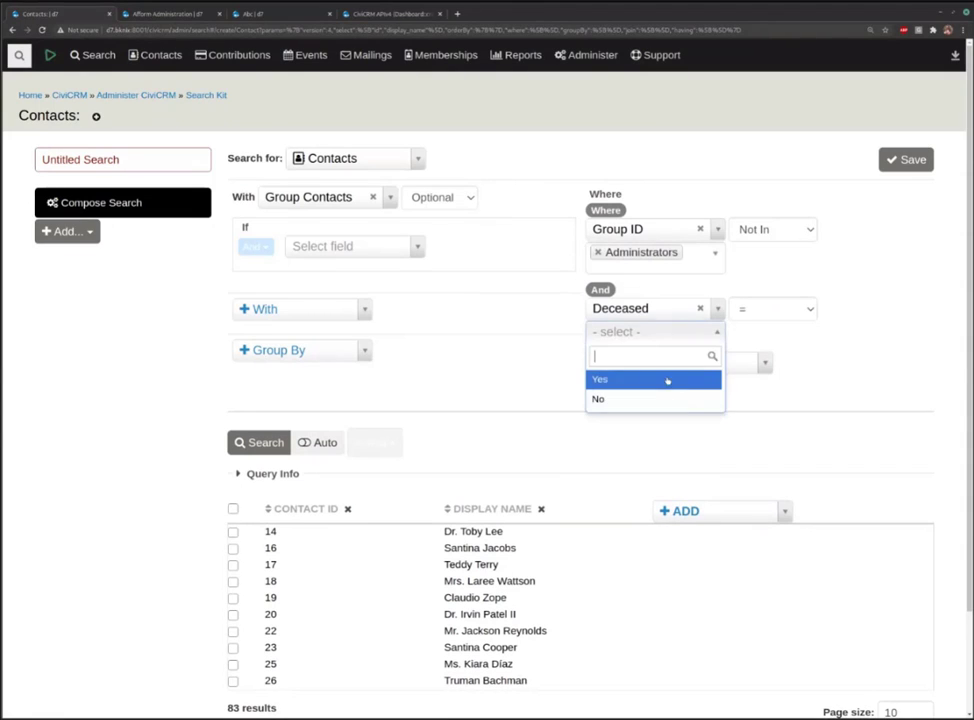
click(665, 378)
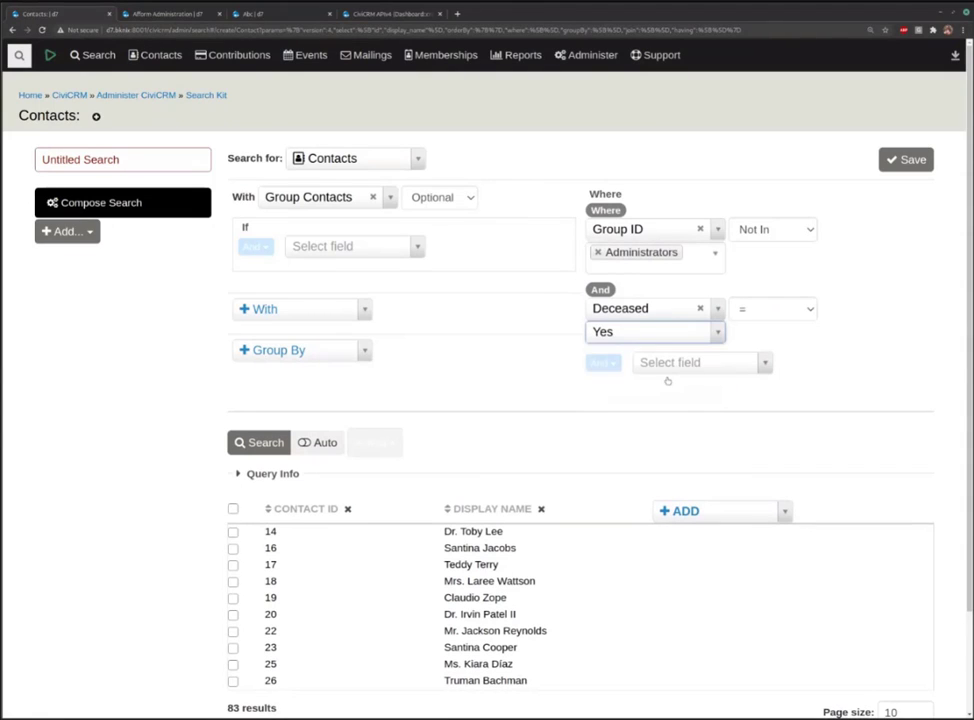
Add a new Or group to the Where conditions and move the Deceased condition into it
click(603, 362)
click(600, 389)
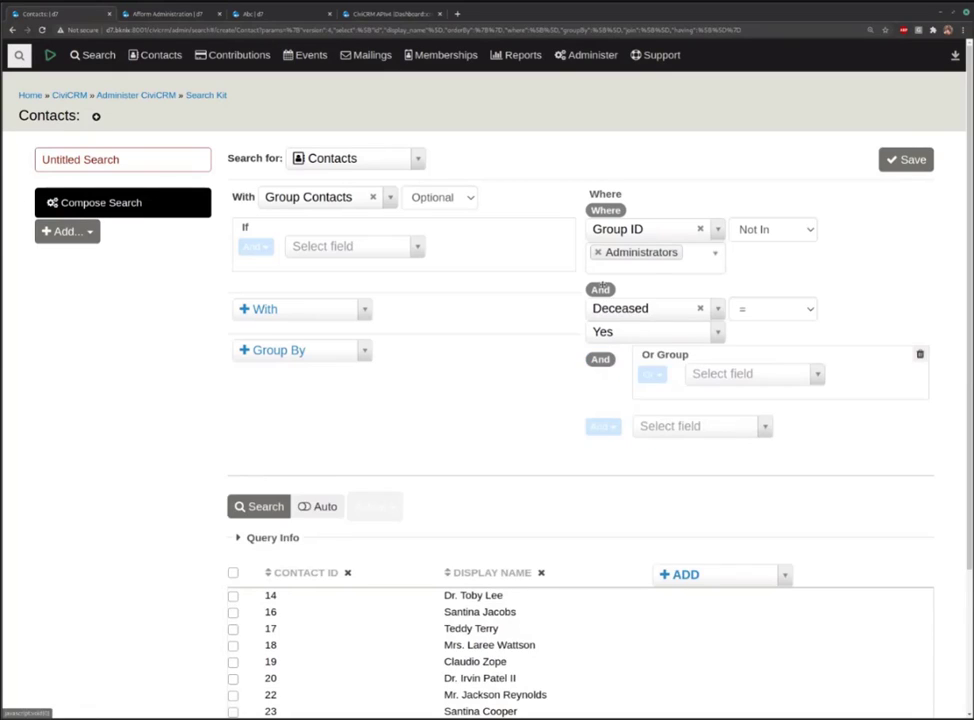
drag(603, 307, 735, 322)
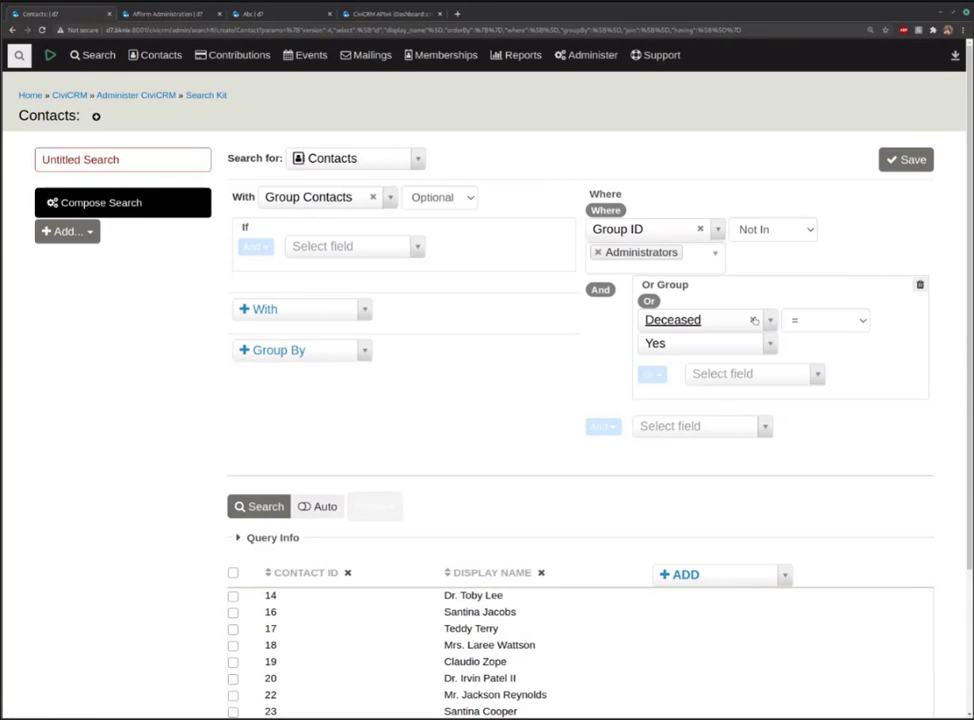
Add the alternative condition Deceased = No to the Or group
click(740, 375)
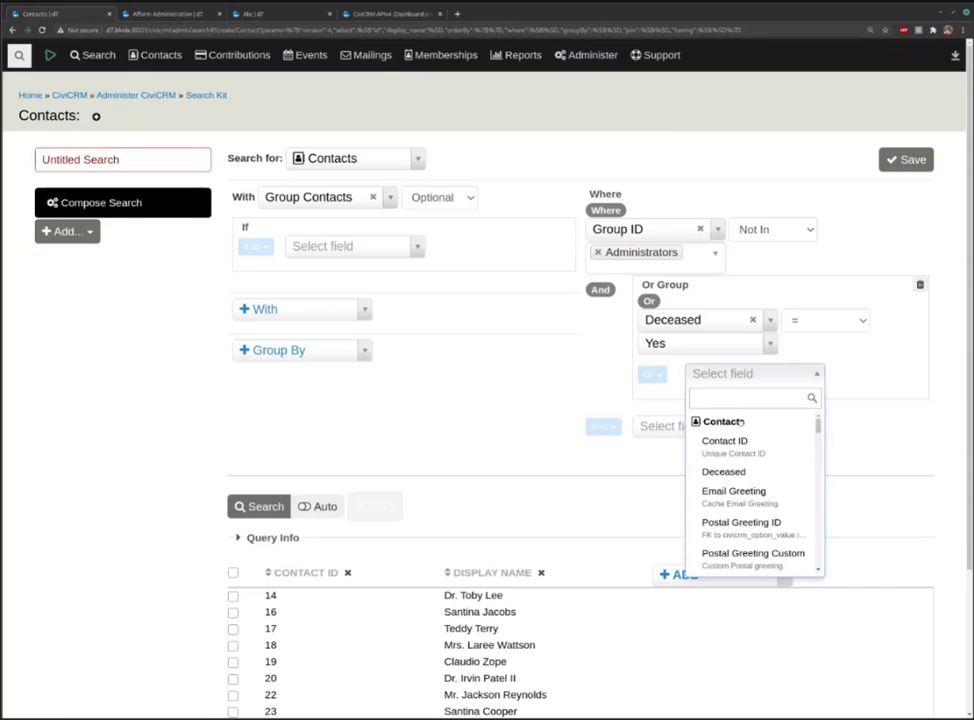
click(723, 471)
click(764, 418)
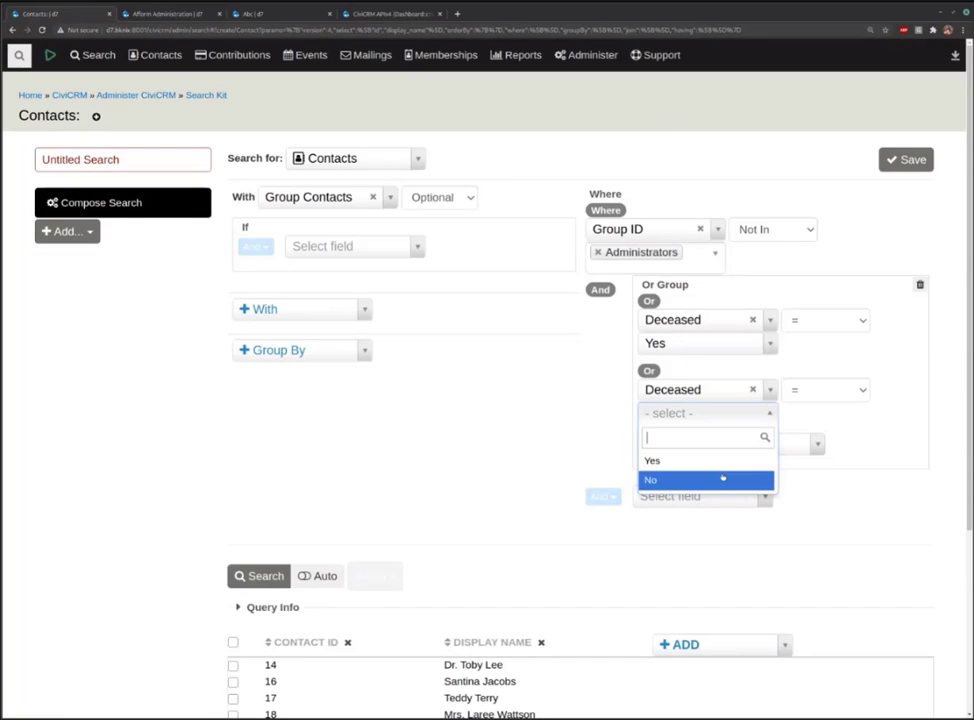
click(755, 477)
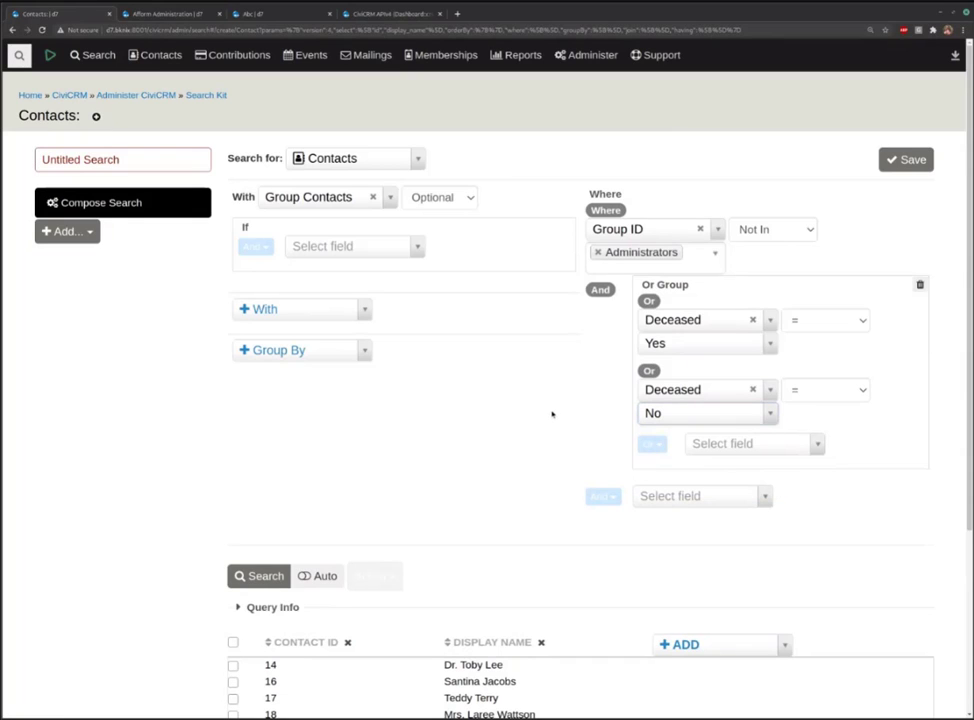
Try to save the search without a label, and run it with the two Deceased alternatives
click(926, 166)
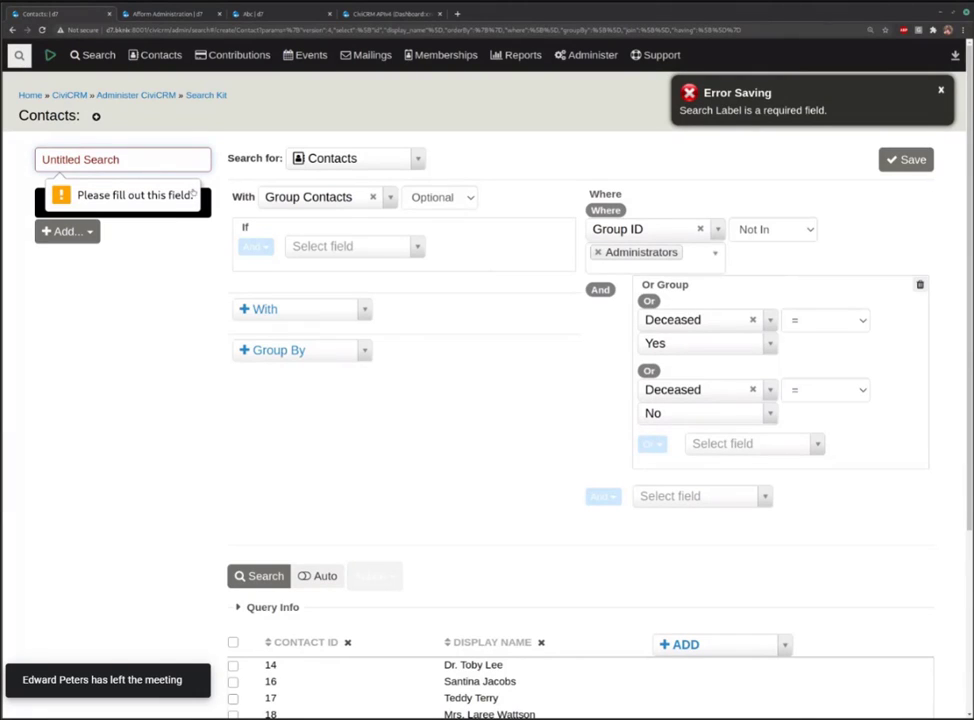
click(942, 92)
click(276, 570)
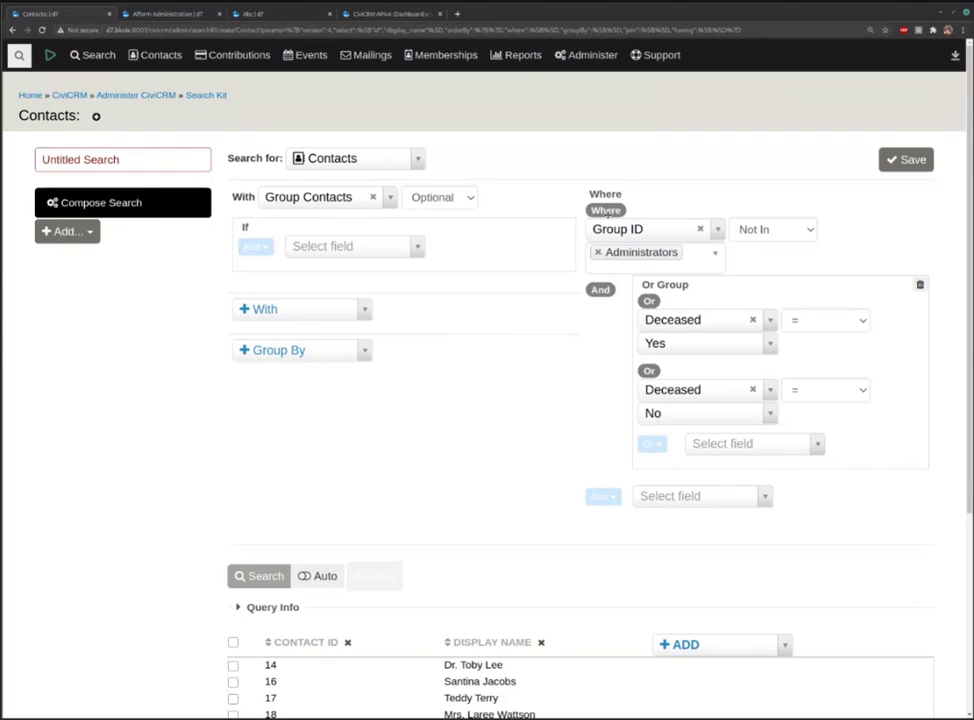
Add a nested And group inside the Or group of Deceased conditions
key(ctrl+minus)
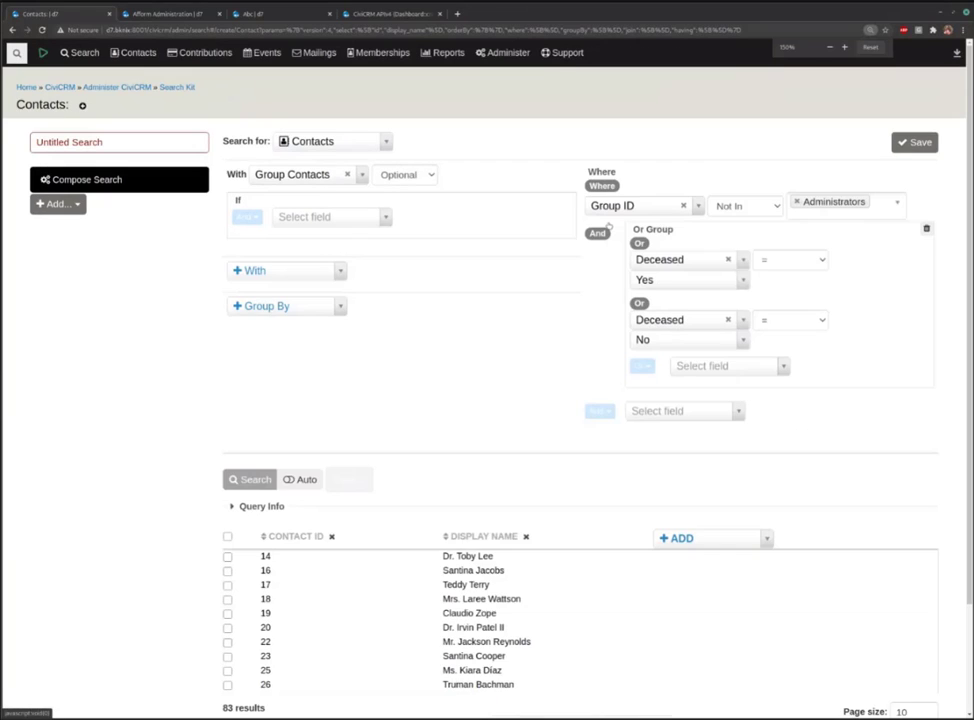
key(ctrl+minus)
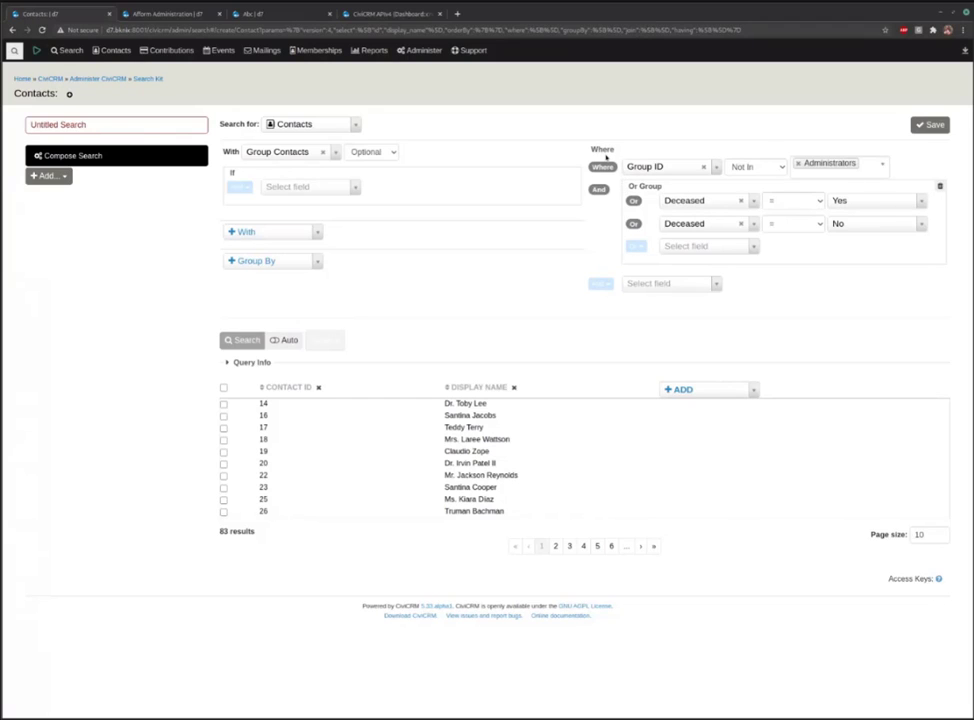
click(636, 246)
click(638, 265)
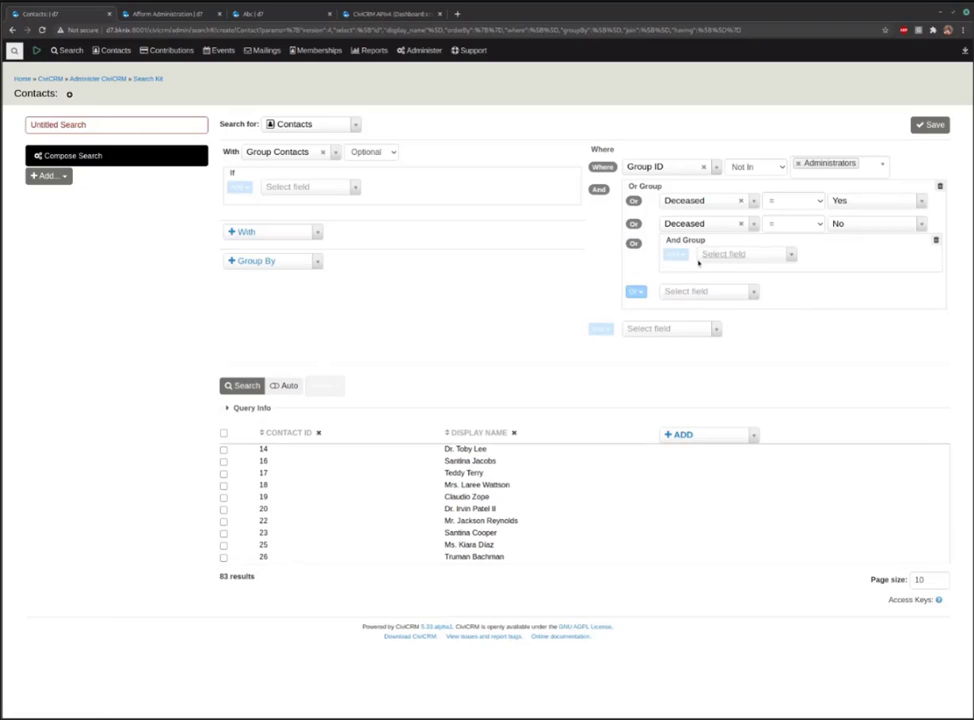
Nest an Or group inside the And group, and another And group inside that new Or group
click(676, 254)
click(684, 274)
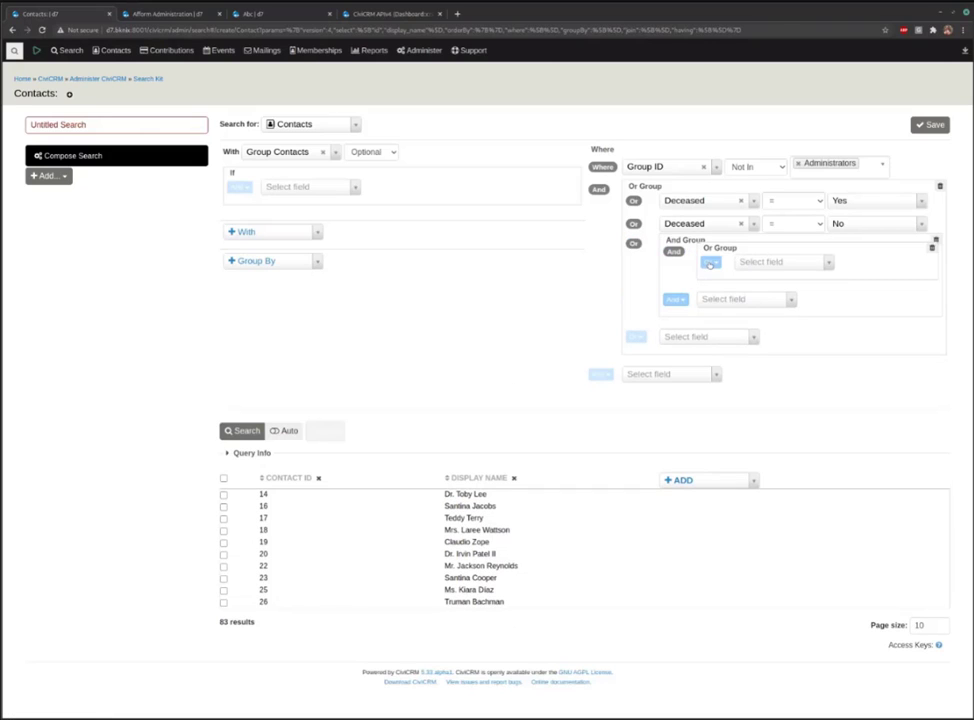
click(709, 261)
click(712, 279)
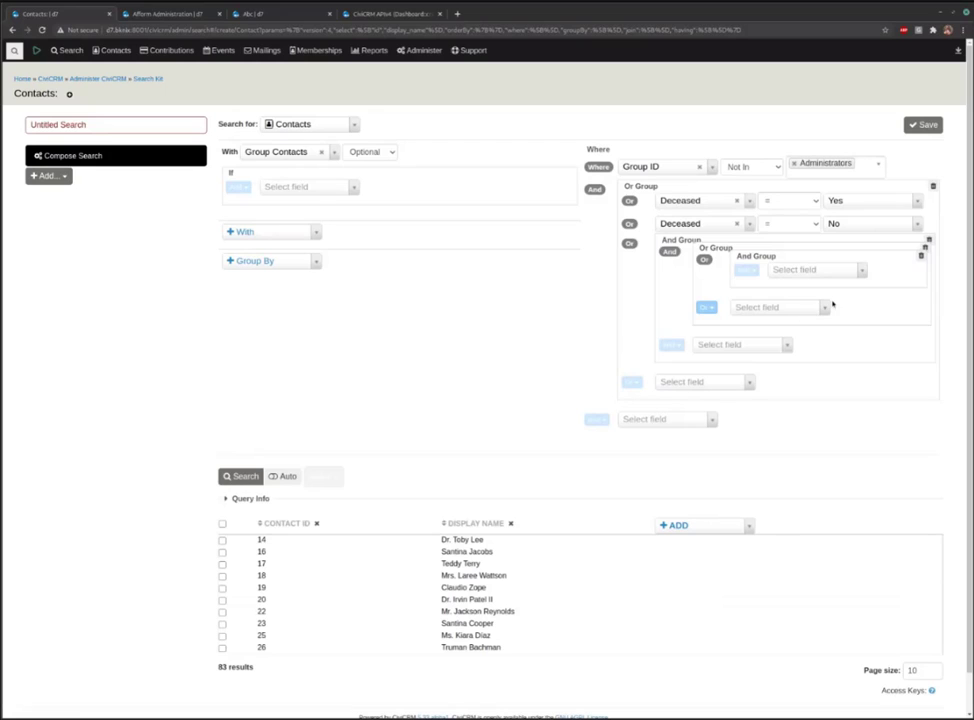
Delete the nested groups and the whole Or group of Deceased conditions, keeping only the Group ID condition
click(923, 257)
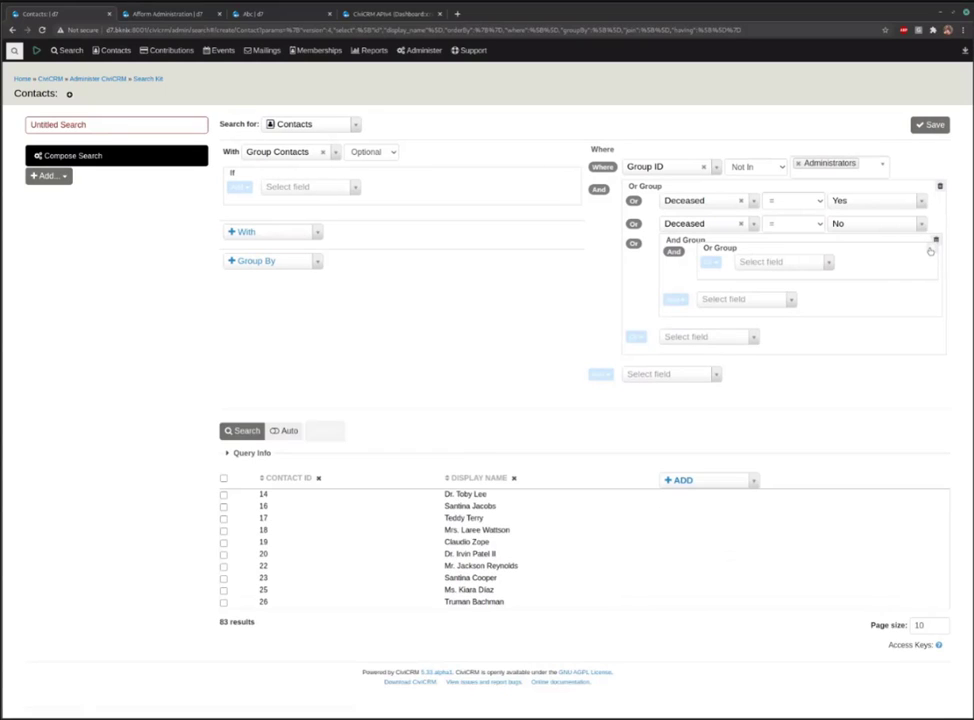
click(925, 248)
click(940, 189)
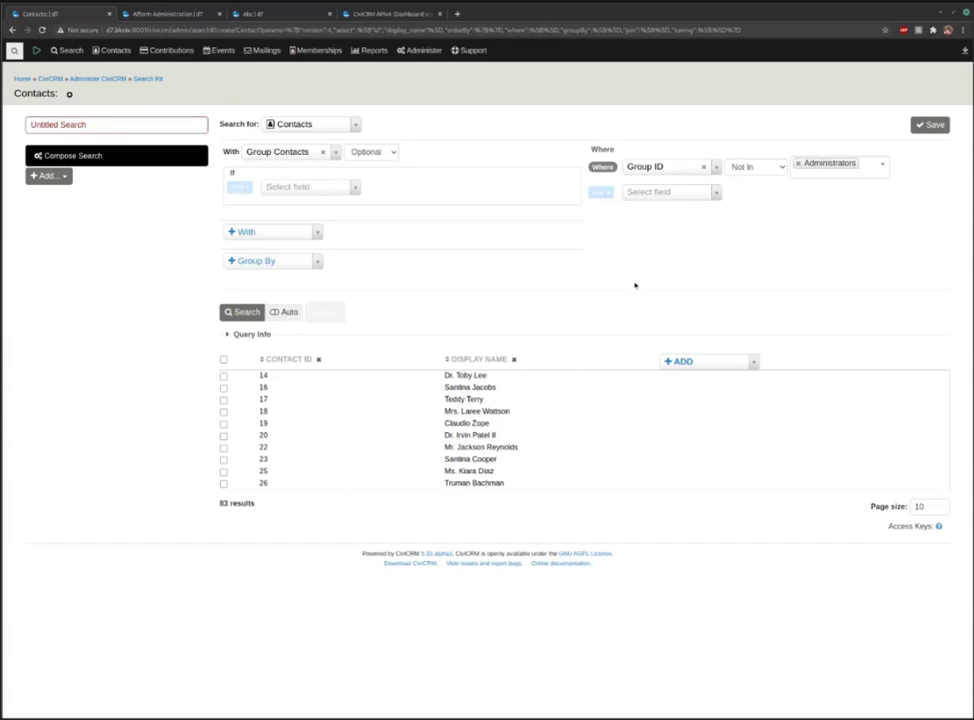
click(420, 50)
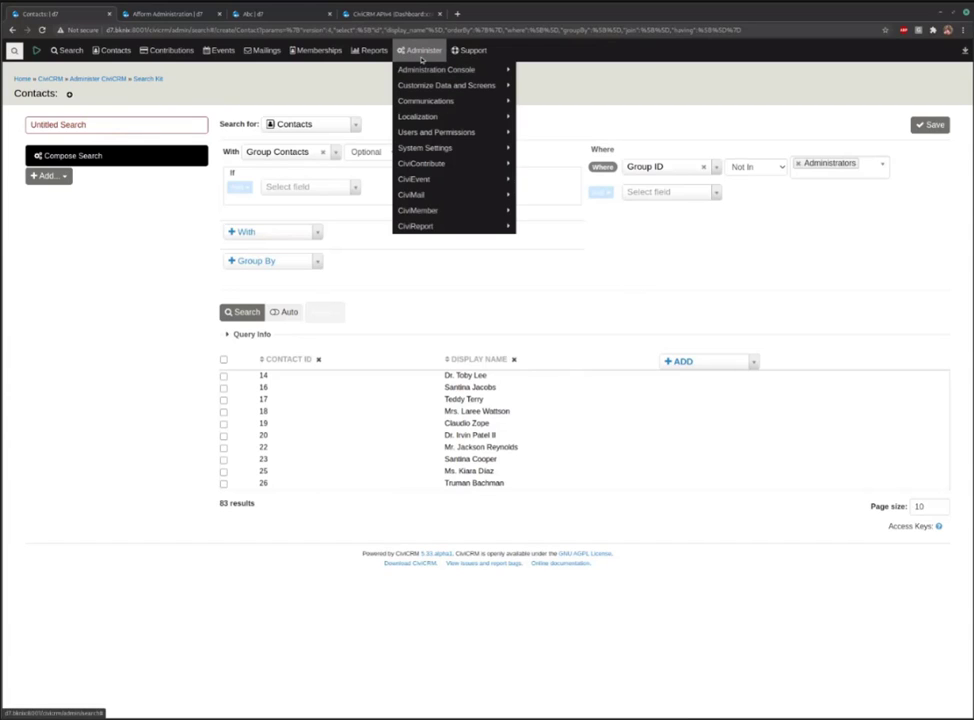
mouse_move(372, 52)
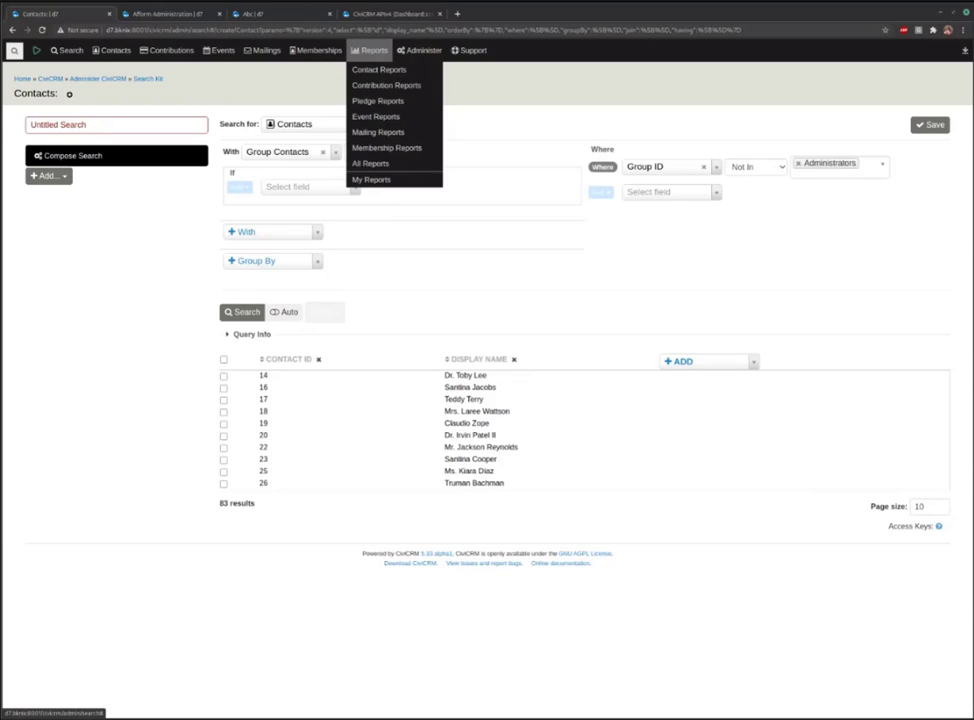
Select the contacts with IDs 14 and 16, open the Delete Contacts confirmation for them, and close it without deleting
click(223, 376)
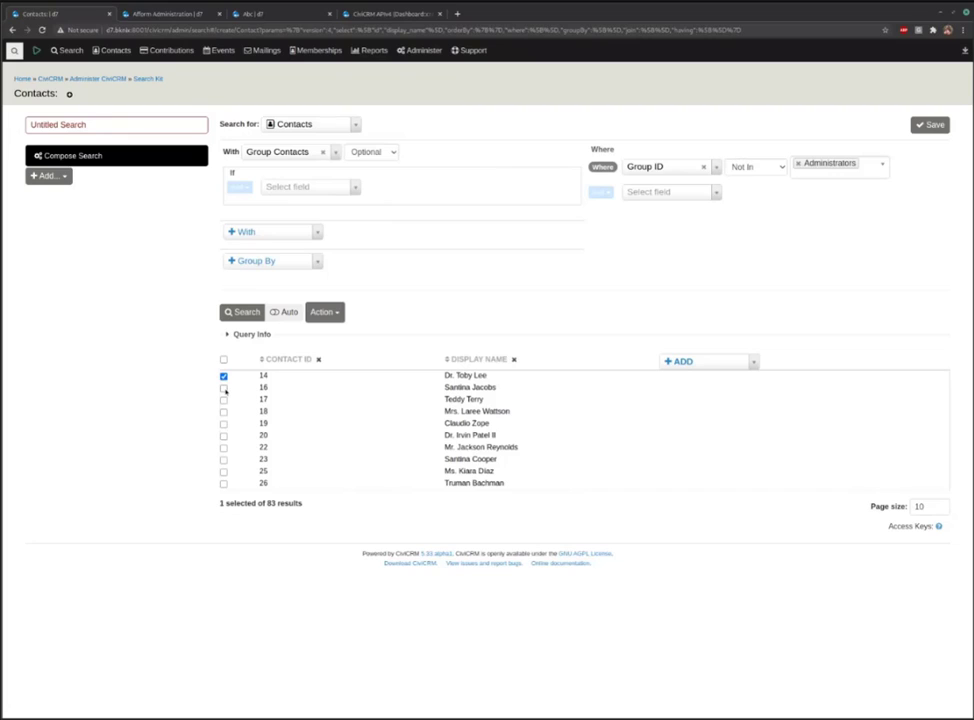
click(223, 388)
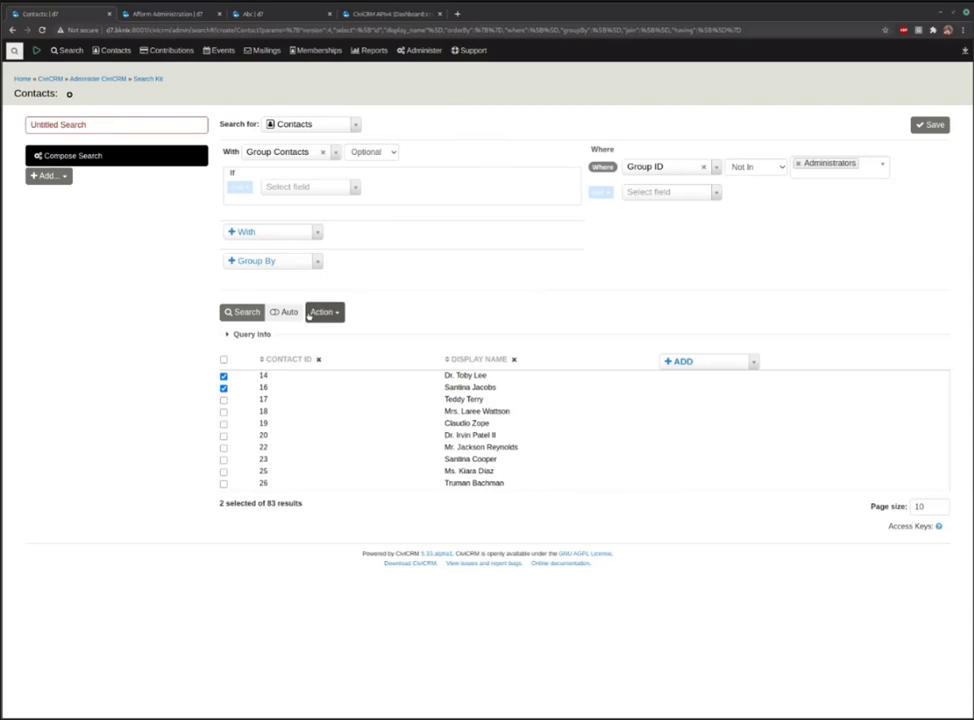
click(322, 312)
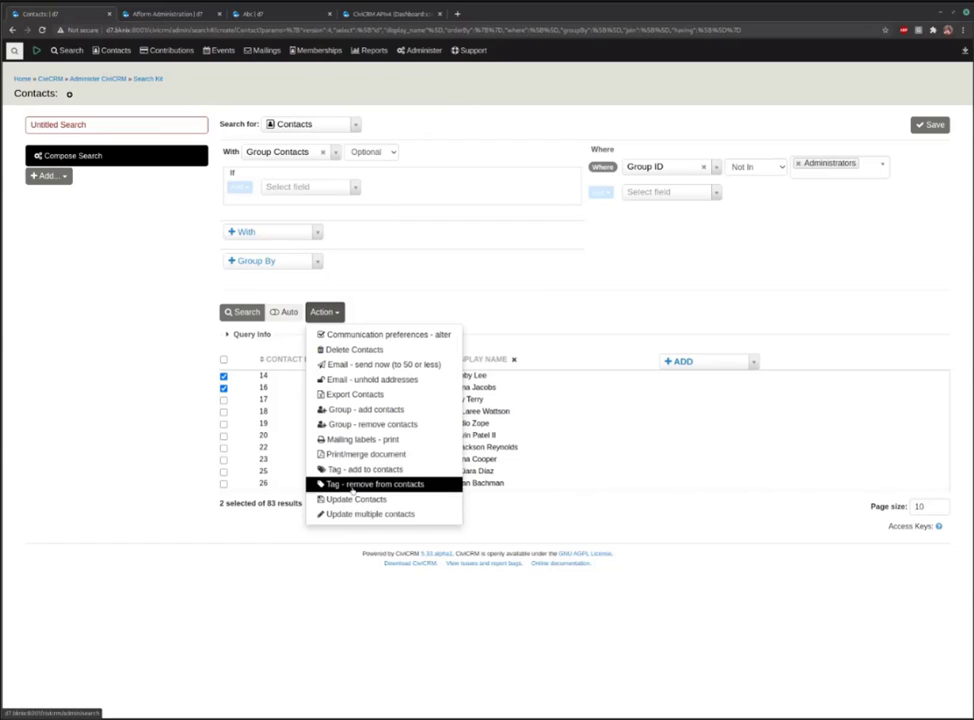
click(366, 350)
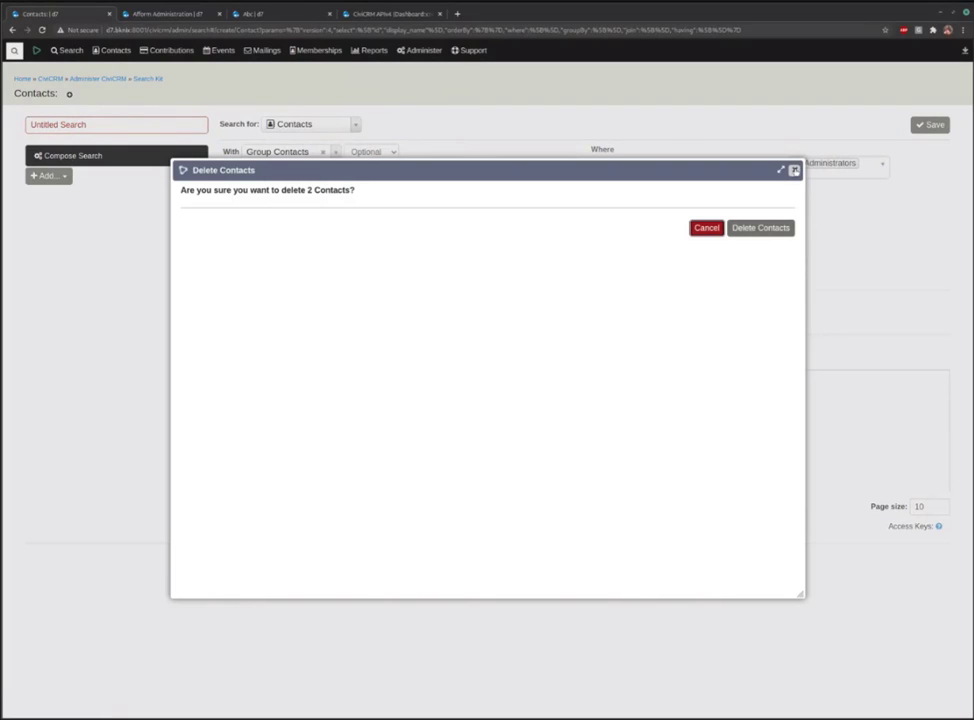
click(794, 170)
Open the Export Contacts options for the two selected contacts, close them without exporting, and review the available bulk actions
click(324, 312)
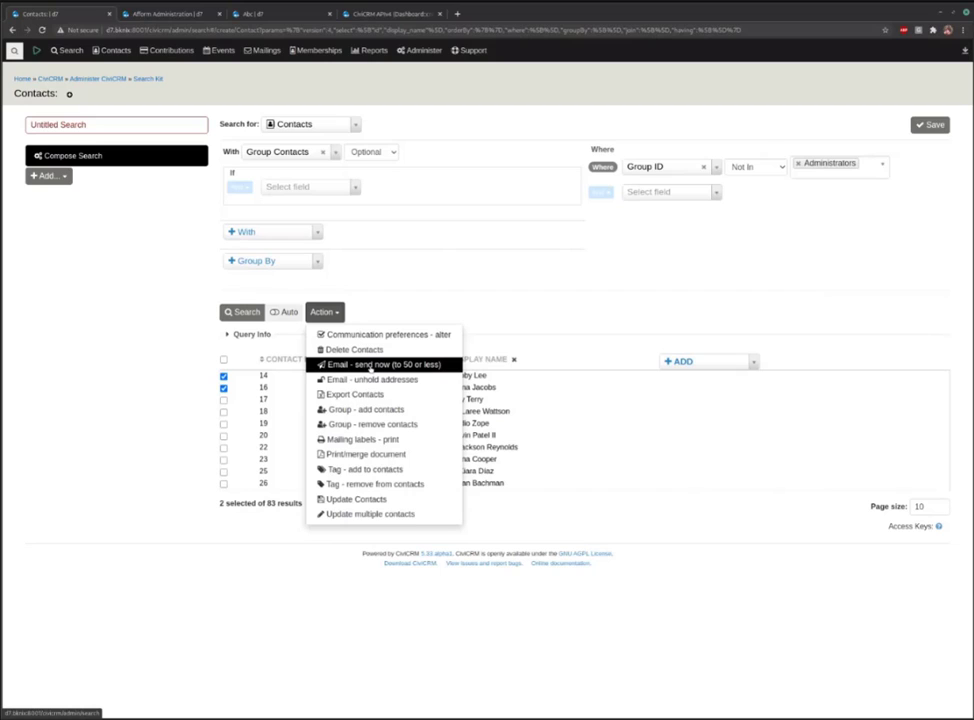
click(377, 397)
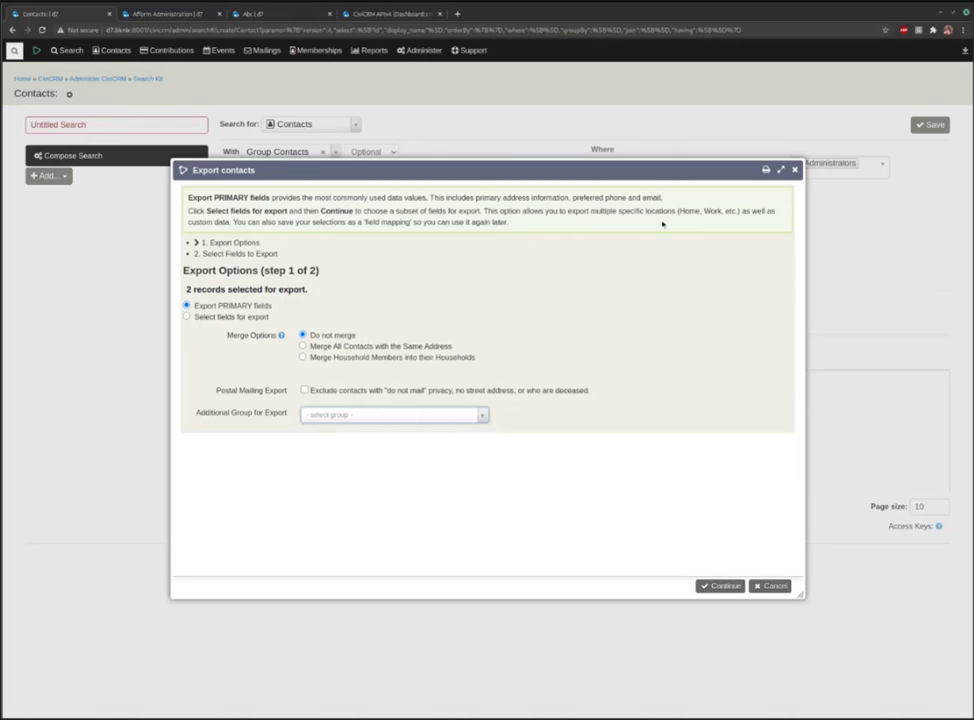
click(795, 170)
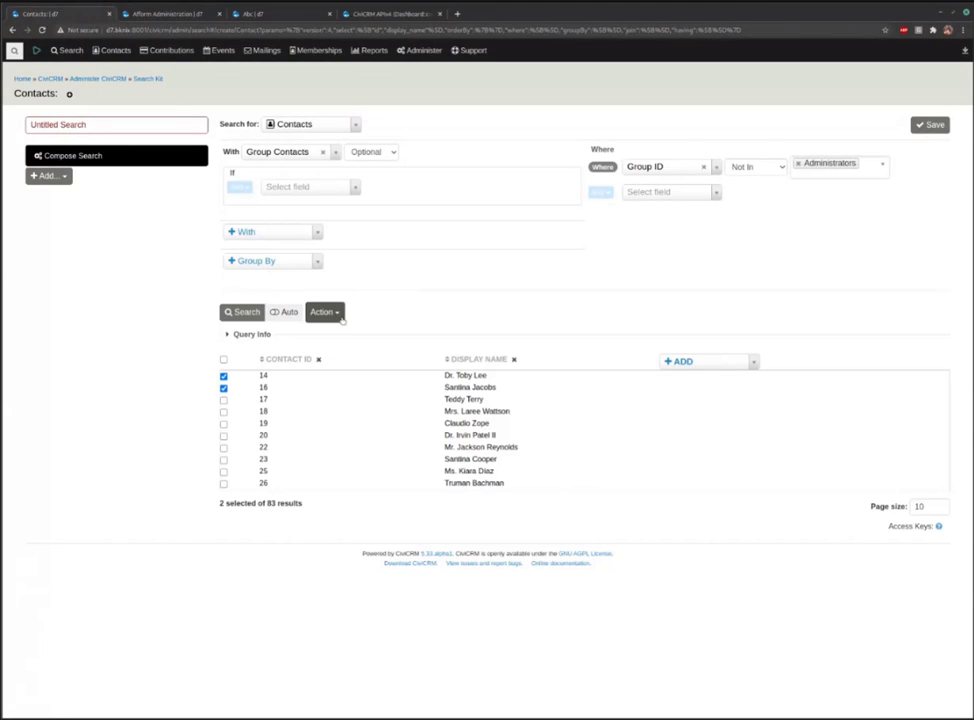
click(330, 313)
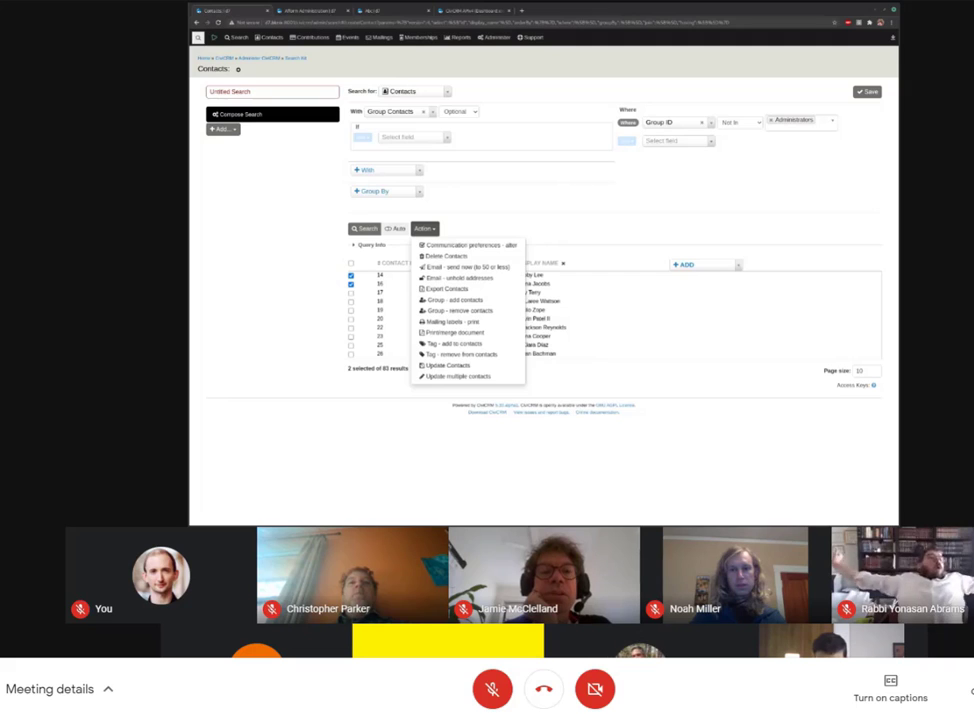
click(654, 221)
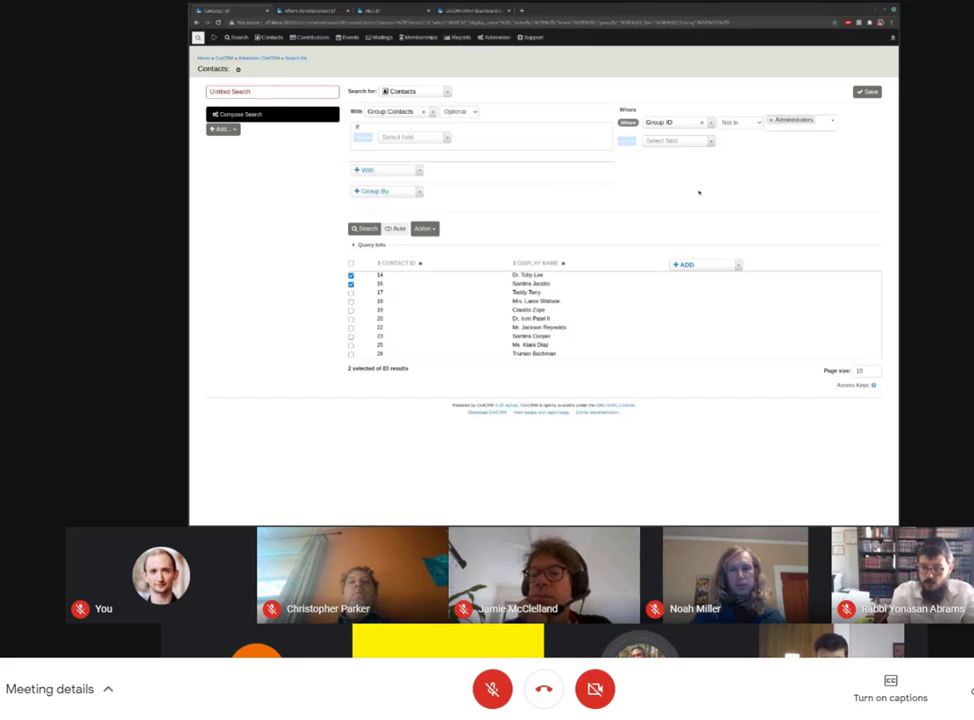
Add a Where condition on Birth Date with the Is Between operator
click(690, 142)
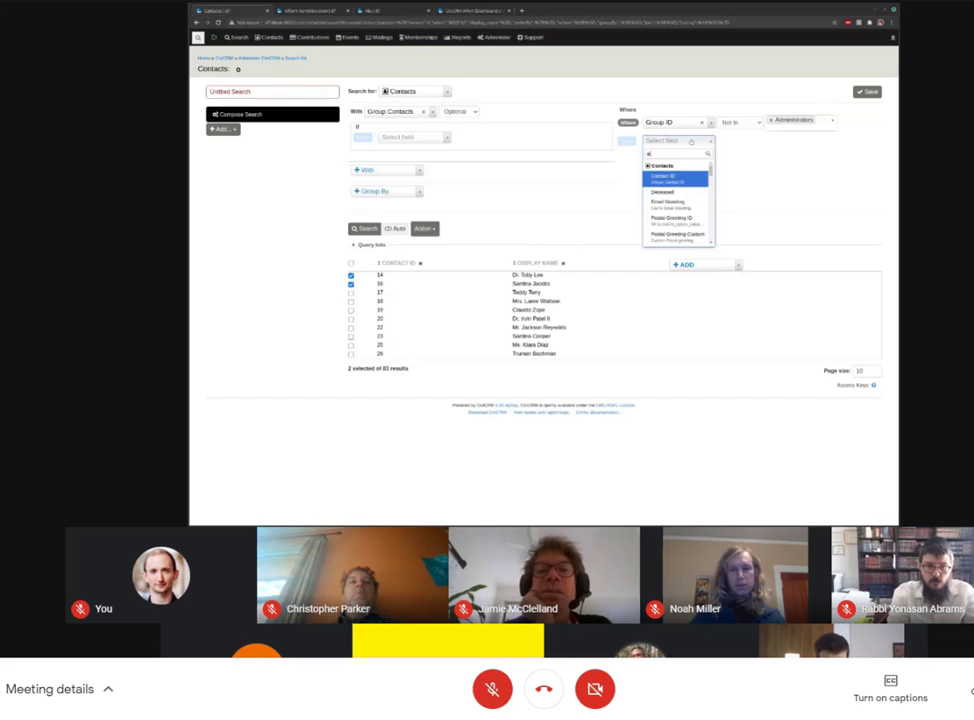
click(724, 152)
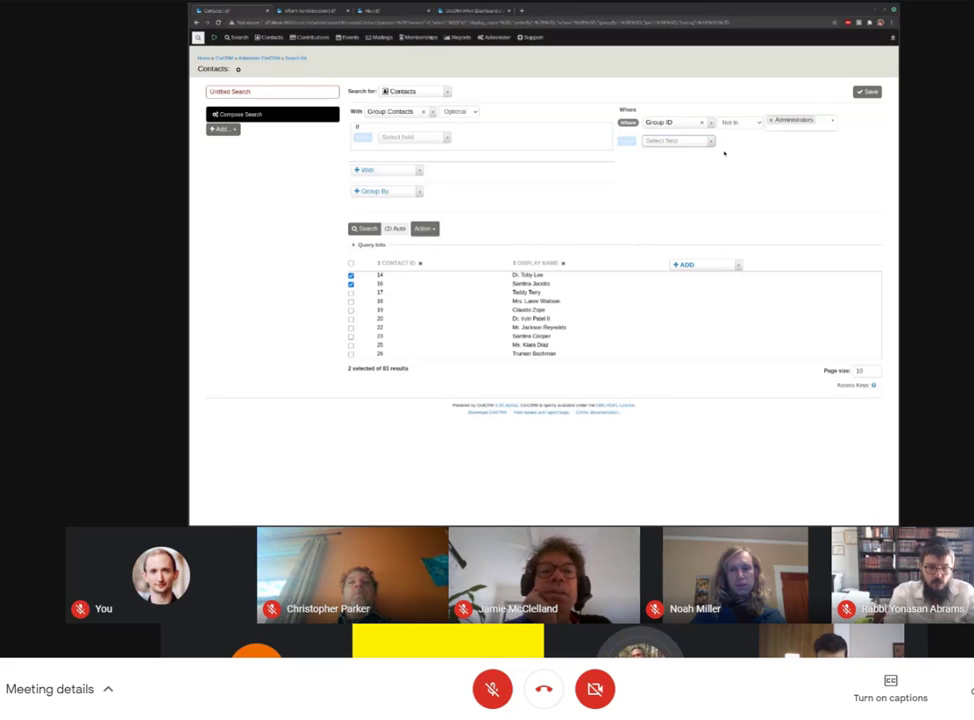
click(710, 142)
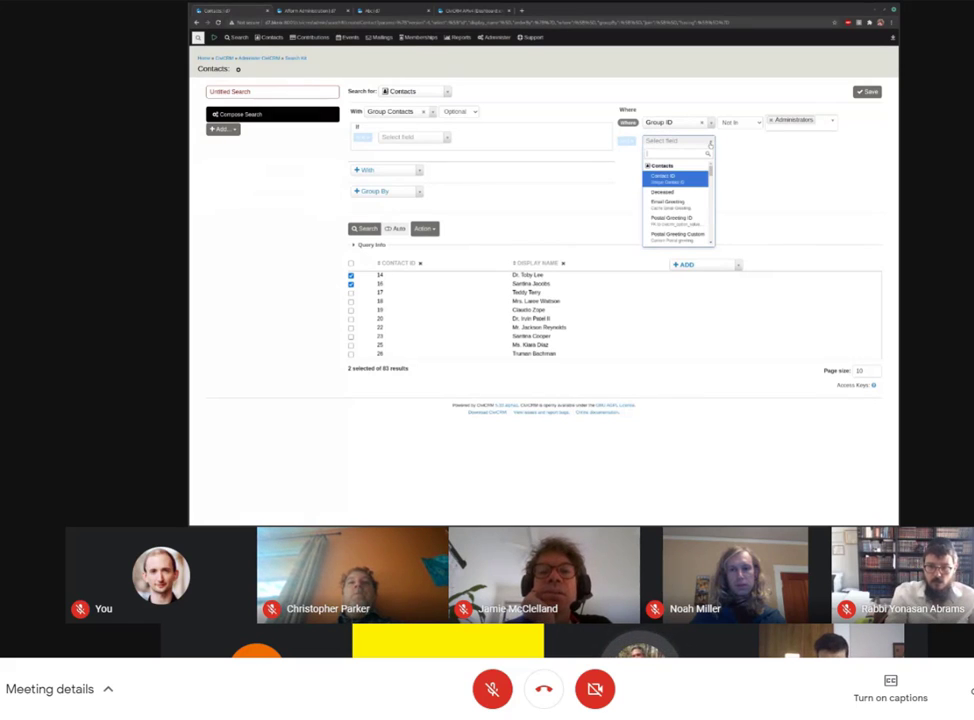
text(birth)
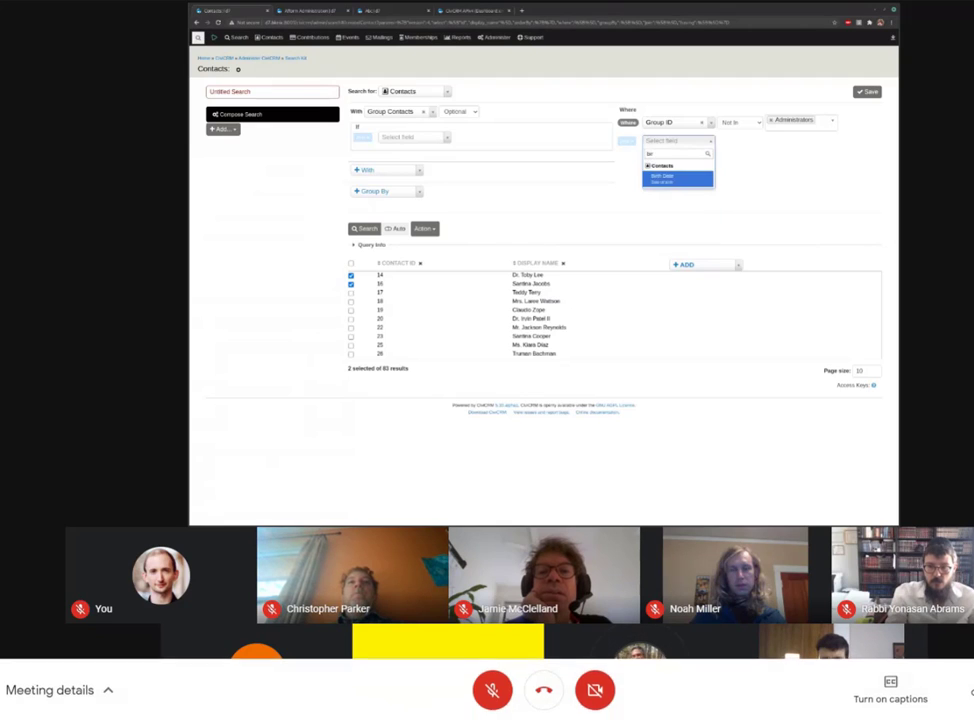
key(Return)
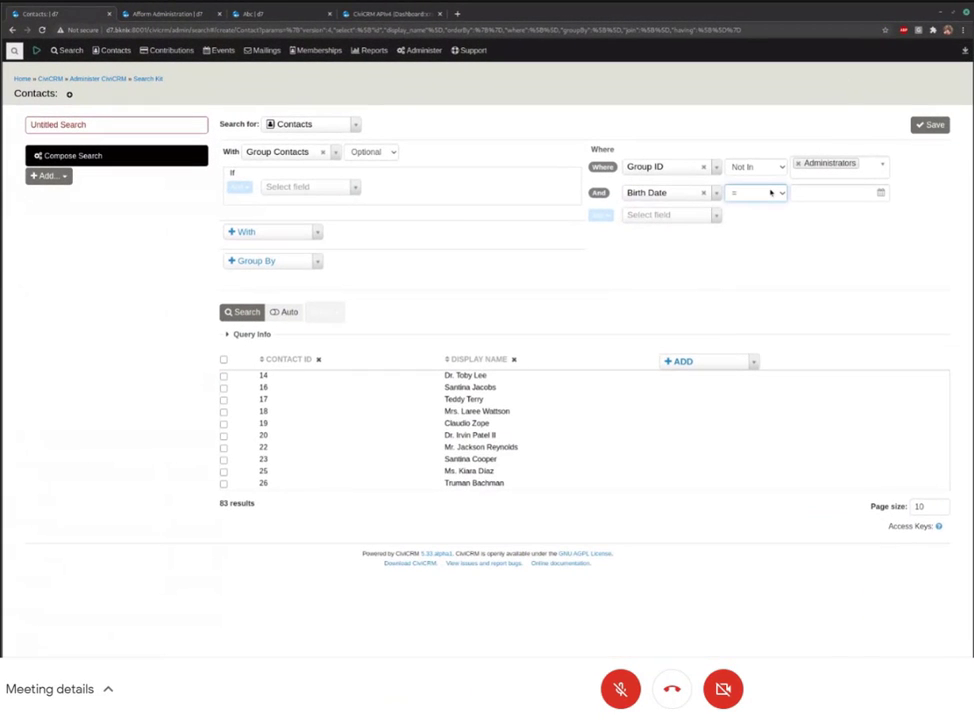
click(771, 192)
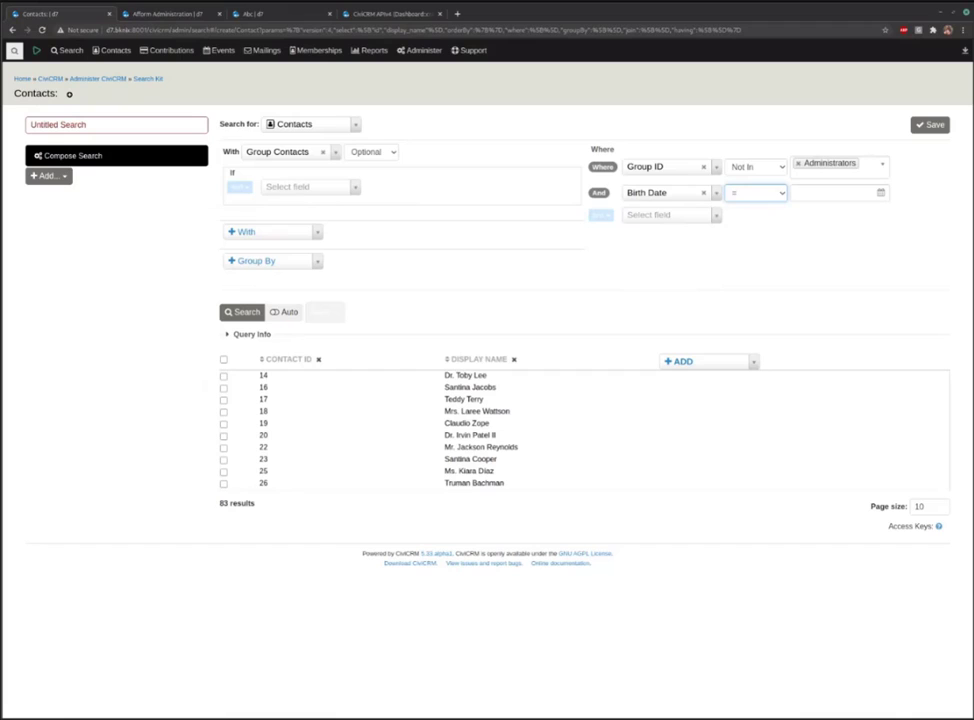
click(765, 257)
Add an Or group to the Where conditions containing a Birth Date condition with the > operator
click(600, 215)
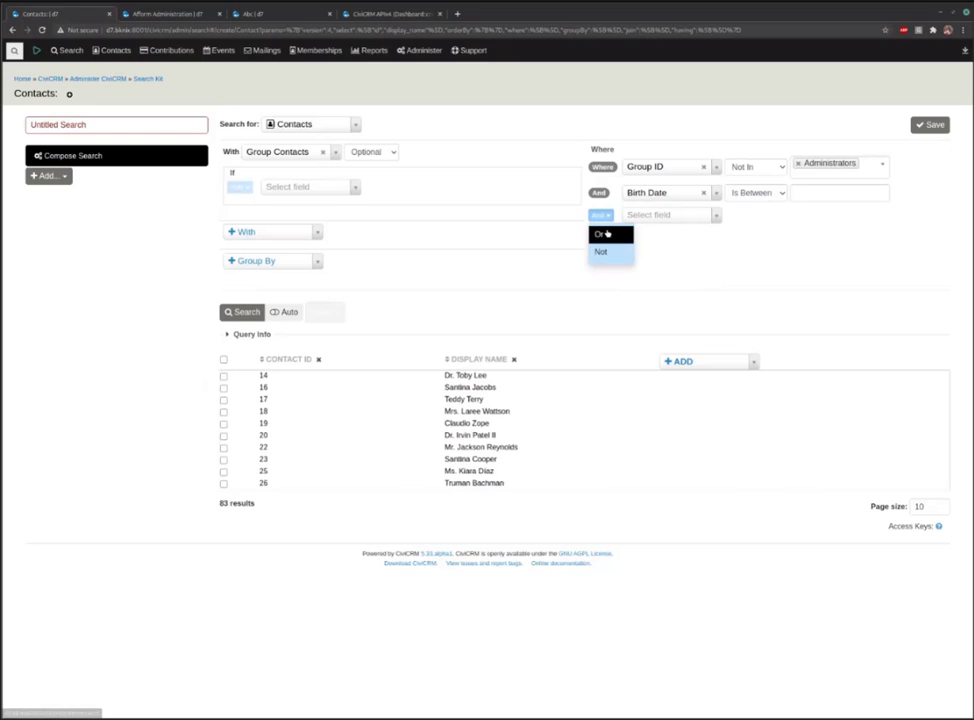
click(604, 233)
click(704, 223)
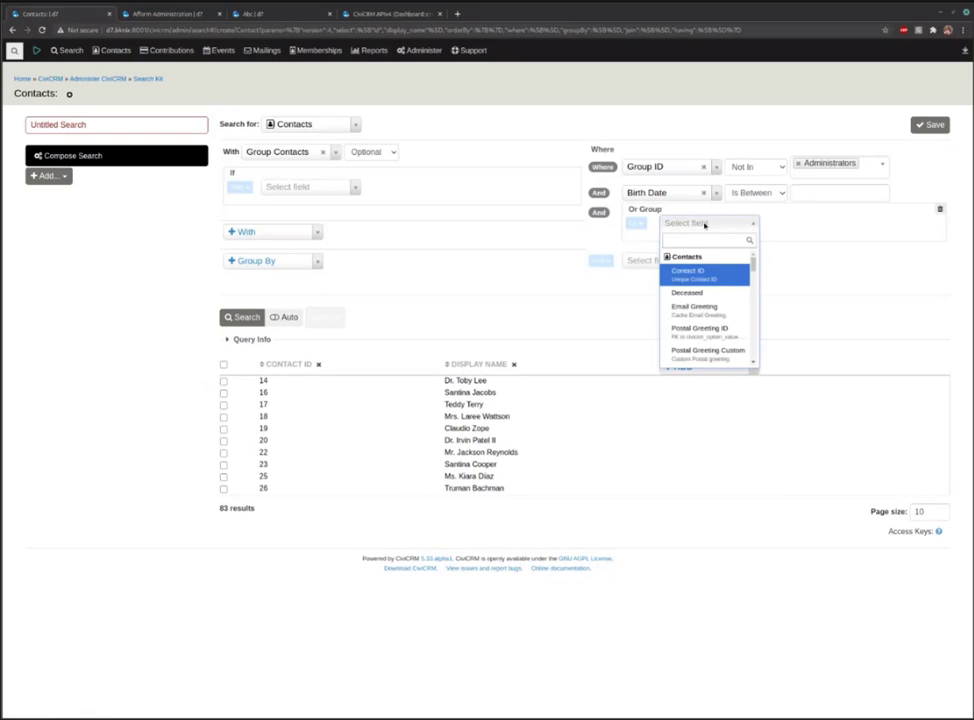
text(birth)
key(Return)
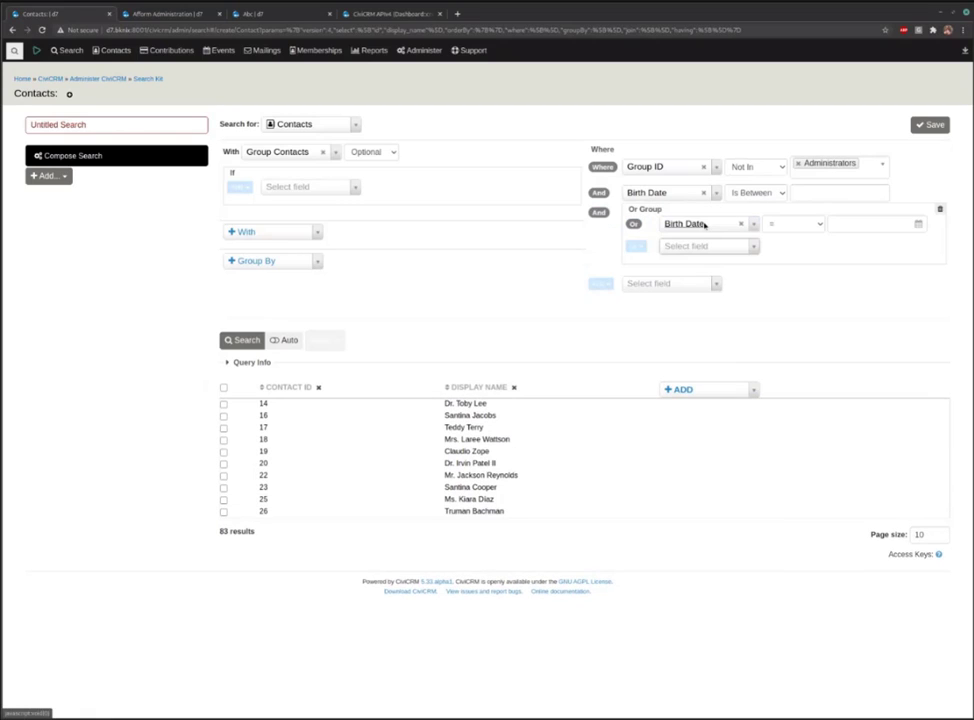
click(778, 225)
click(854, 239)
Add a second Birth Date condition with the < operator to the Or group, and enter the Is Between condition's value field
click(730, 246)
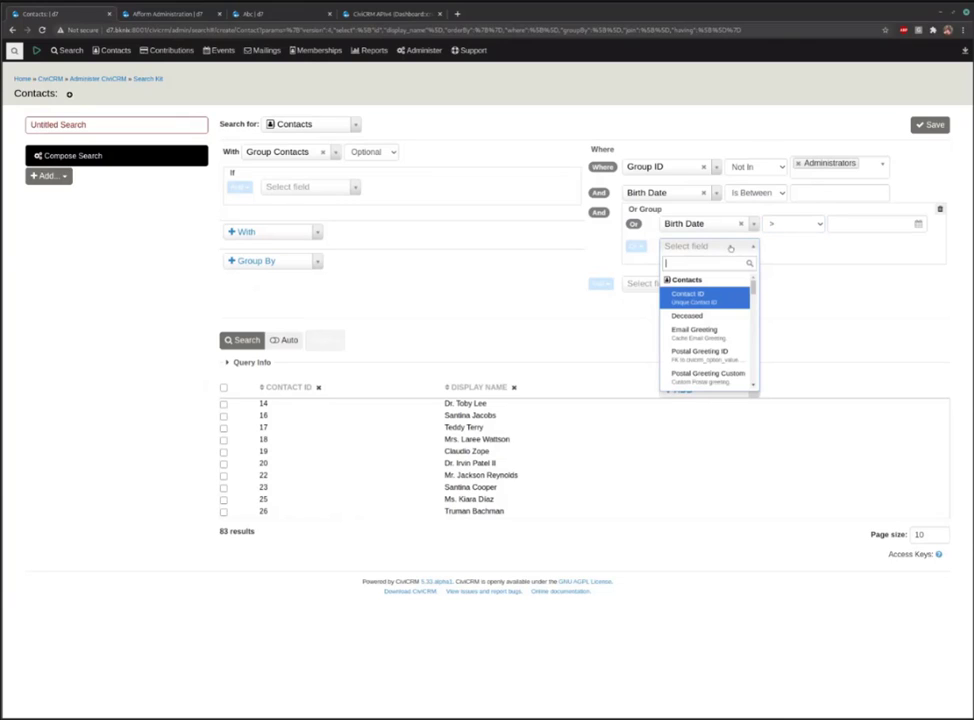
text(birth)
key(Return)
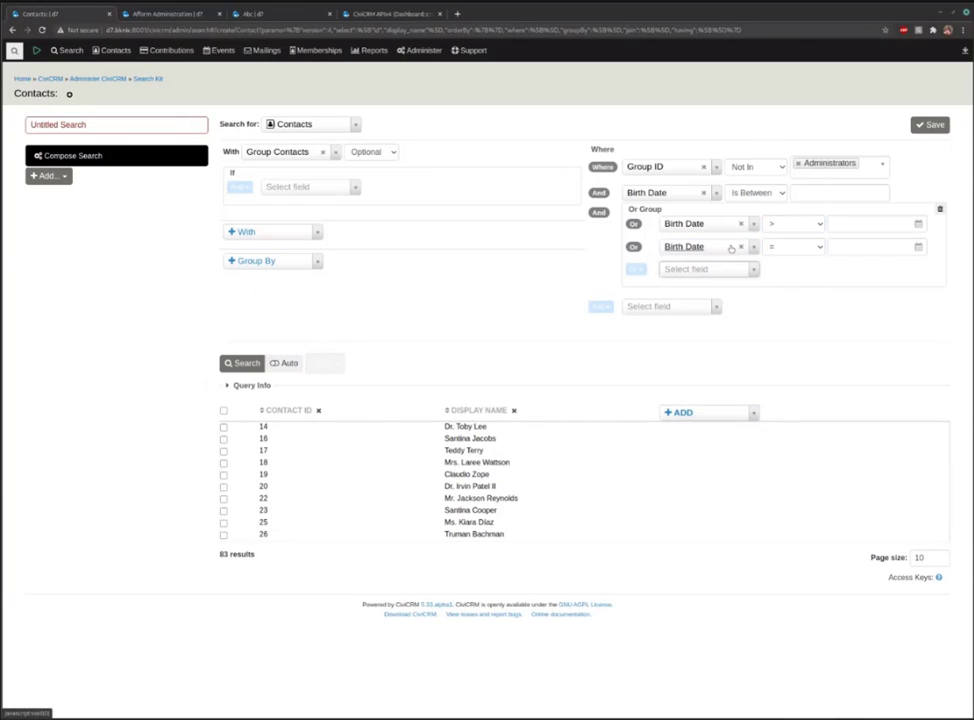
click(809, 248)
key(less)
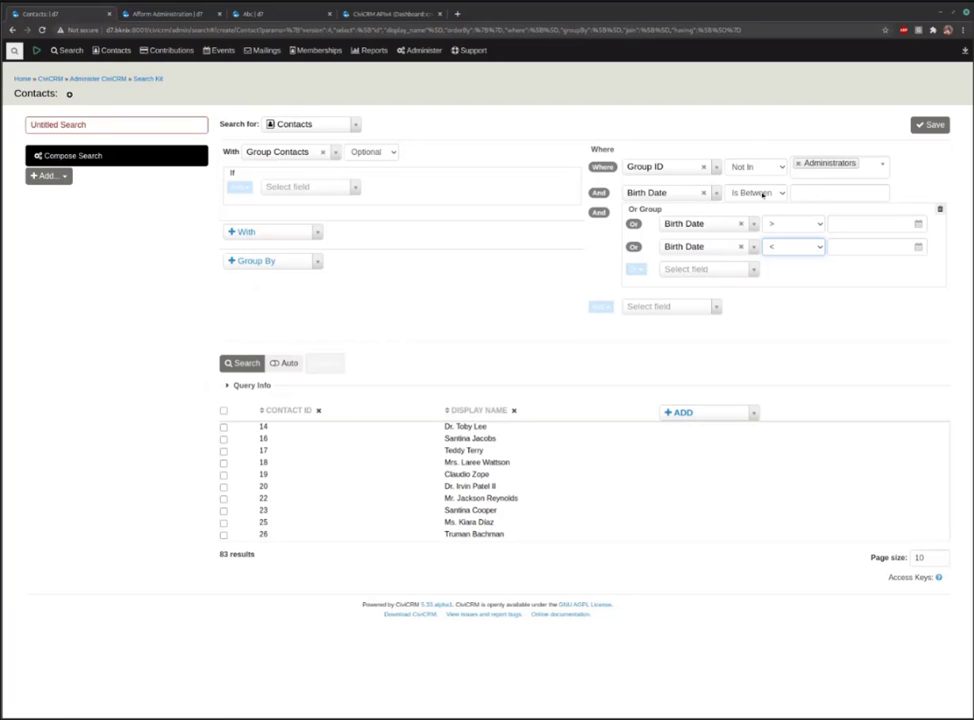
click(813, 192)
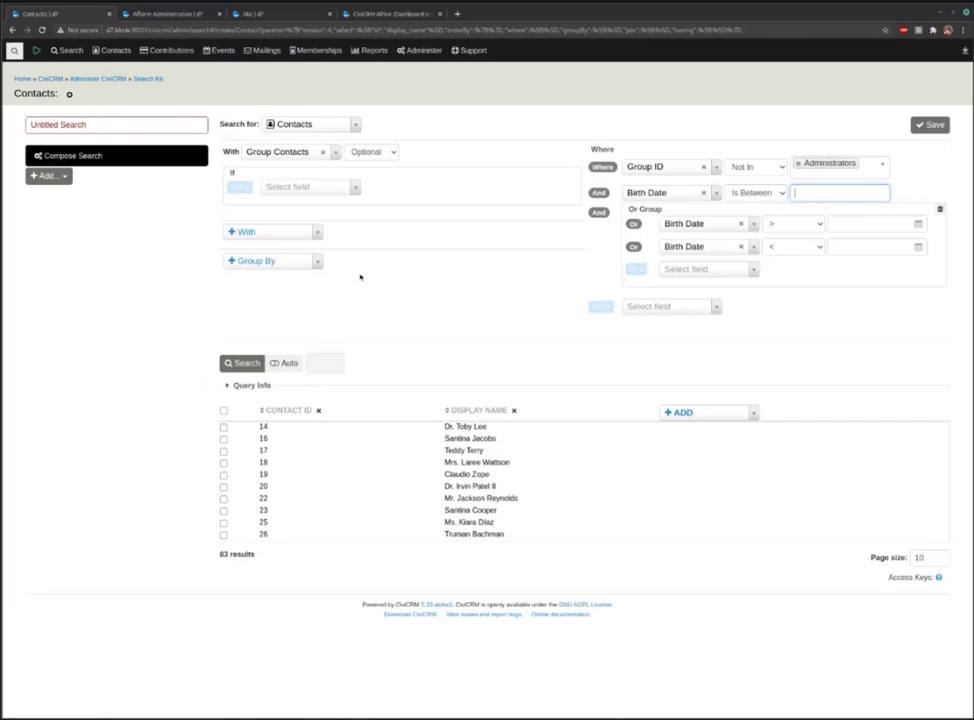
Change the entity being searched to Activities and run the search
click(334, 126)
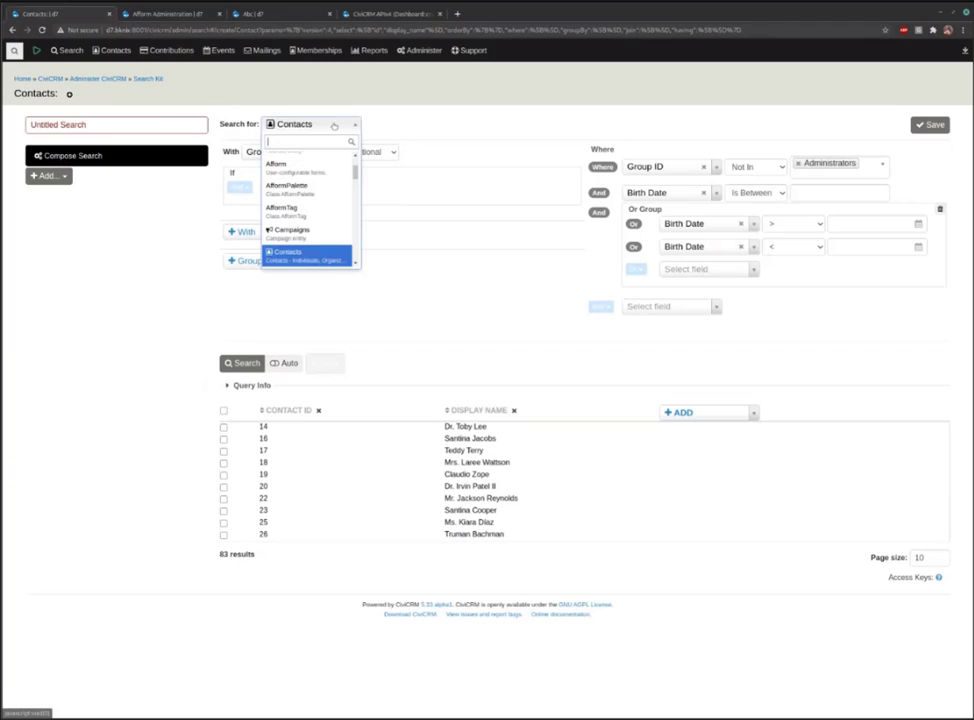
scroll(332, 187, up, 3)
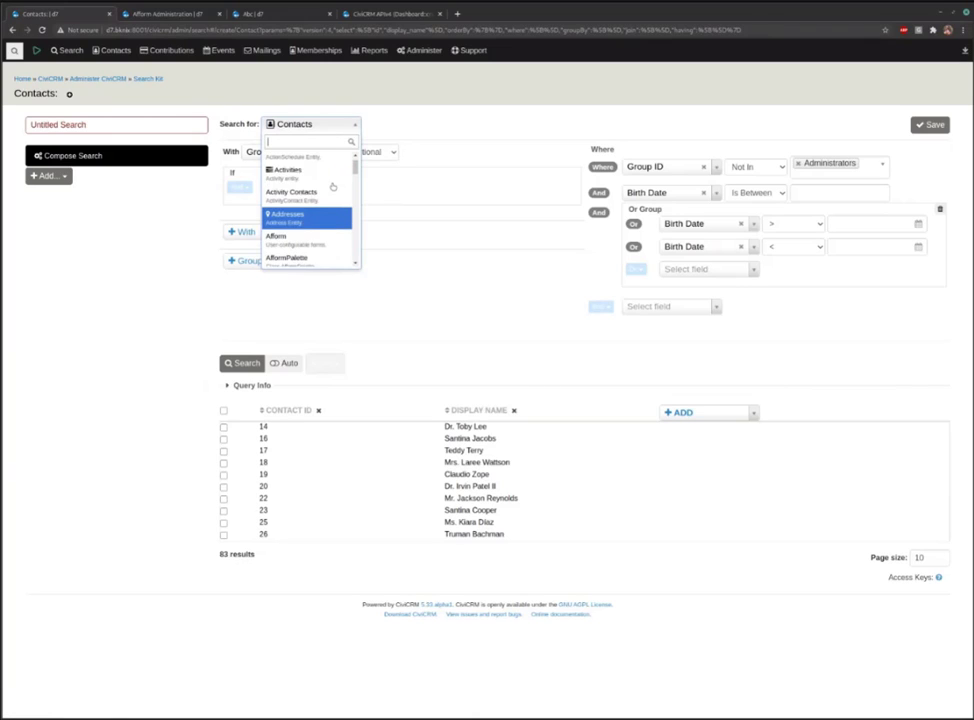
scroll(332, 187, up, 1)
click(332, 190)
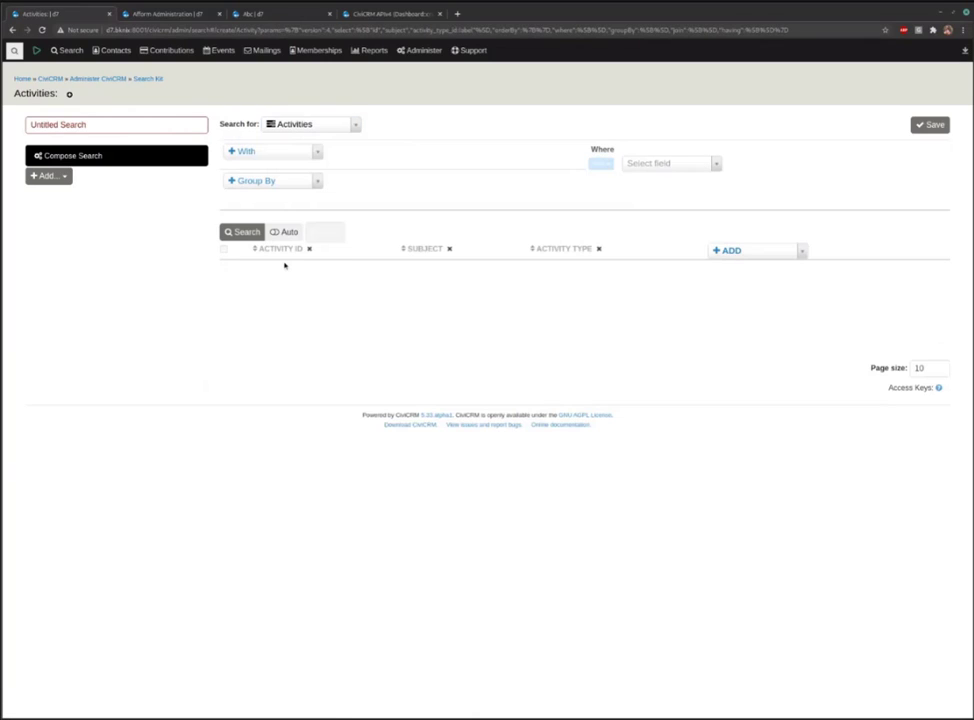
click(247, 236)
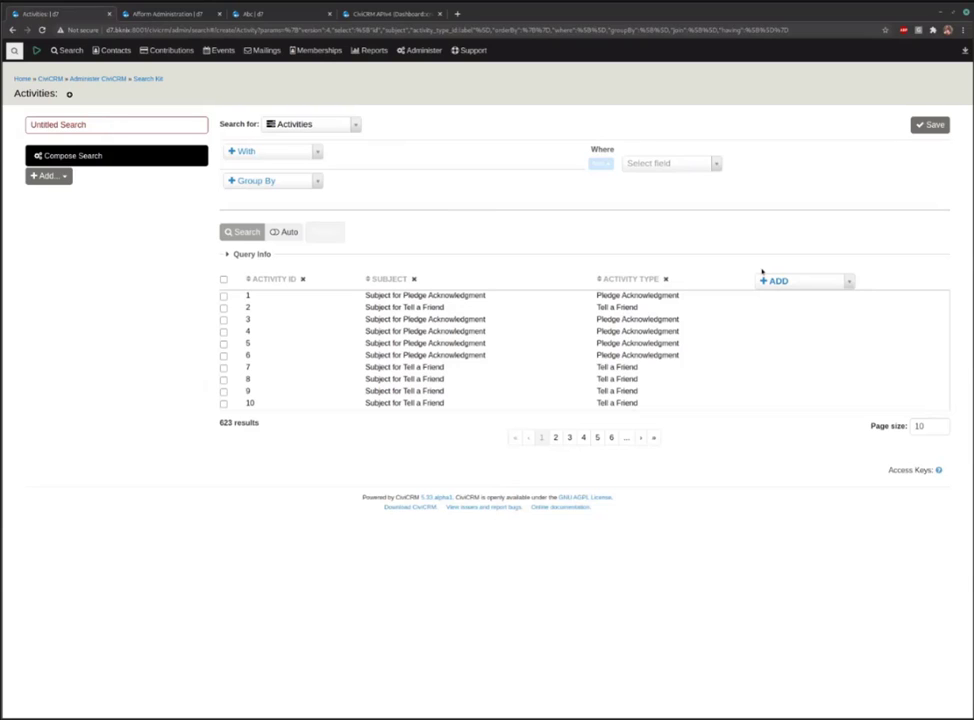
Examine which related entities can be joined to the Activities search, without adding one
click(307, 154)
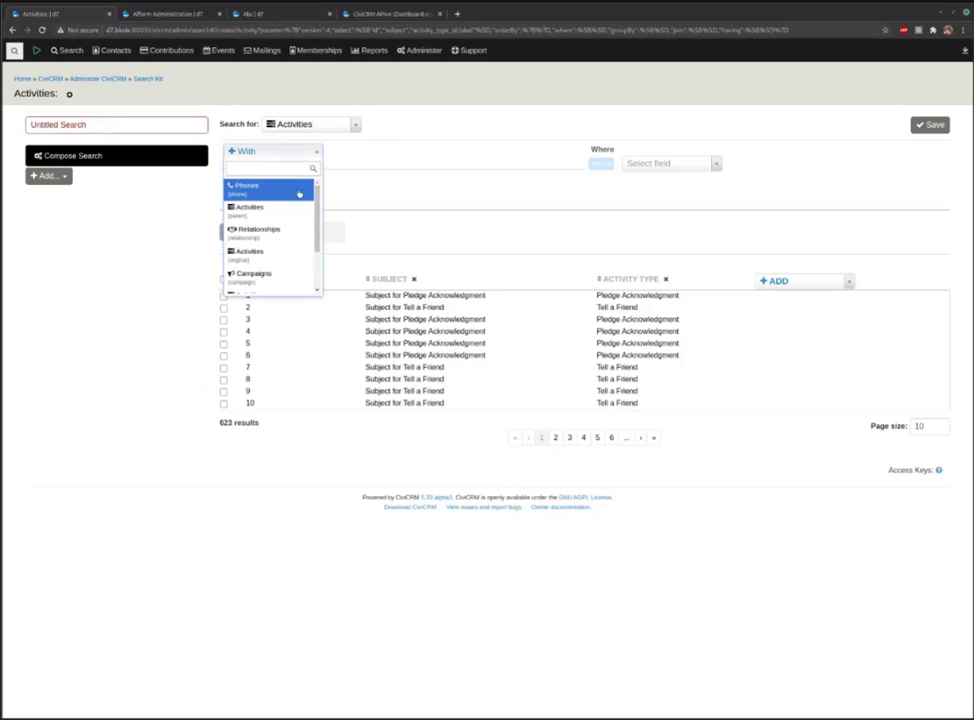
scroll(293, 225, down, 2)
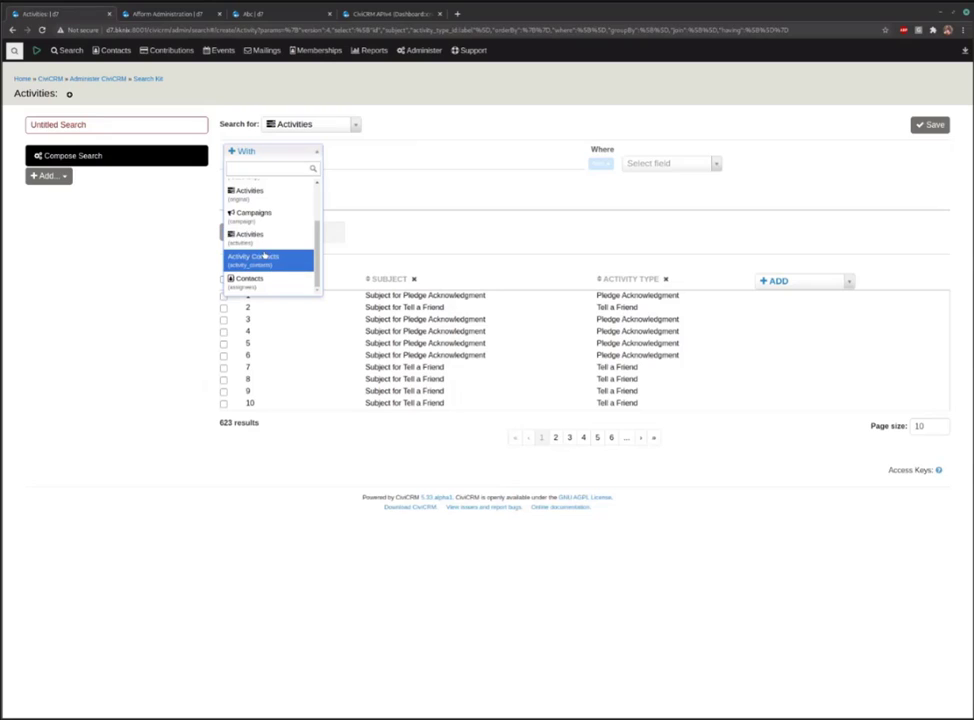
click(446, 191)
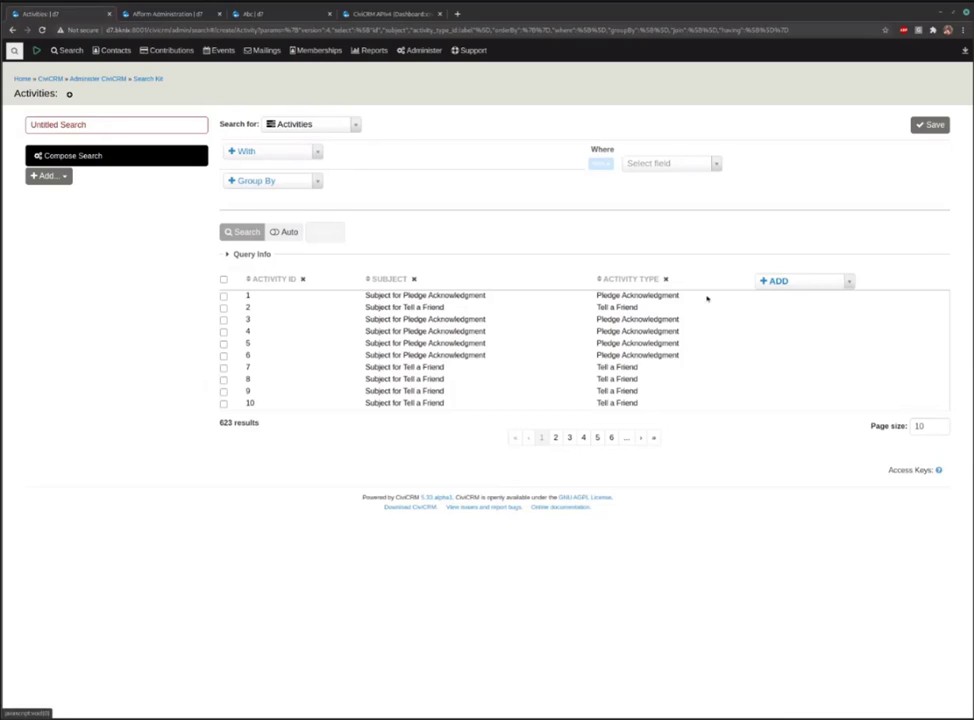
Add a Where condition on the Activity Type field to the Activities search
click(652, 166)
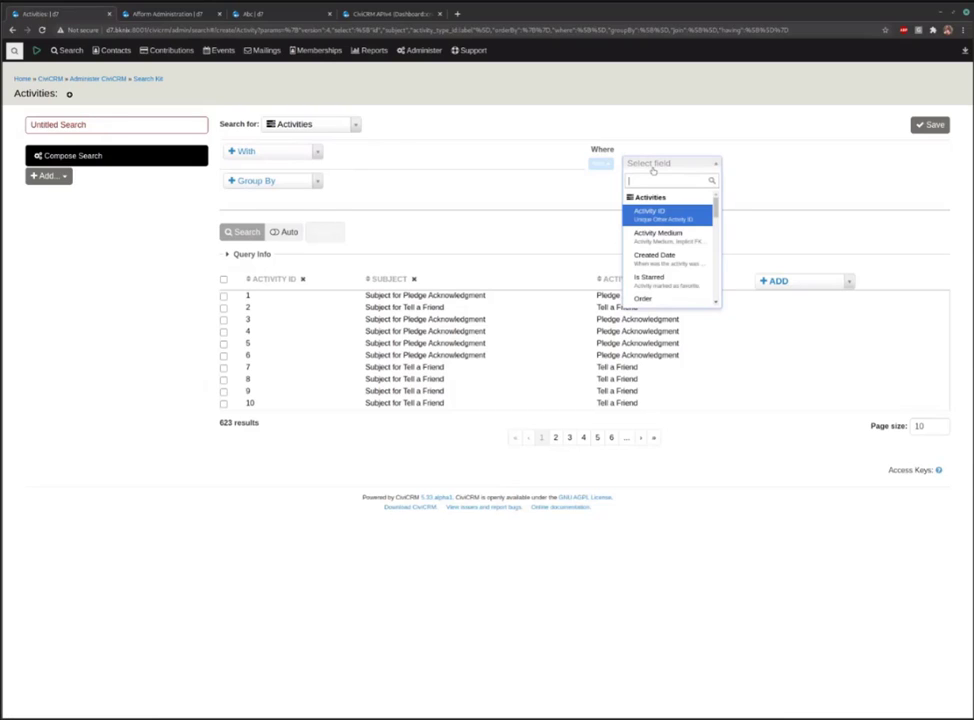
text(tpy)
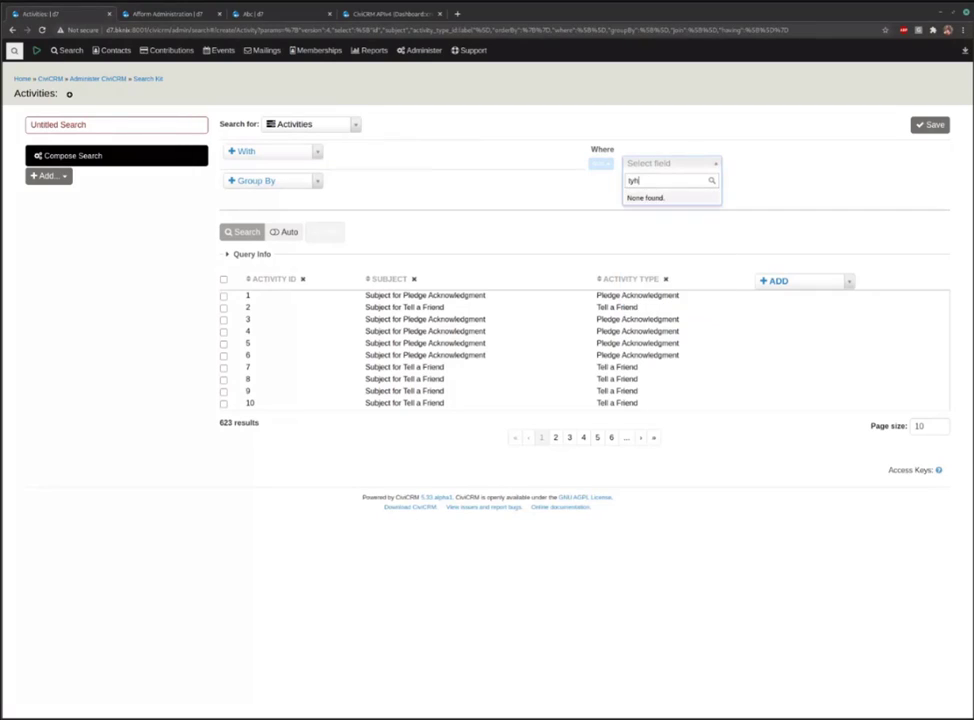
key(BackSpace)
key(BackSpace)
key(BackSpace)
text(type)
key(Return)
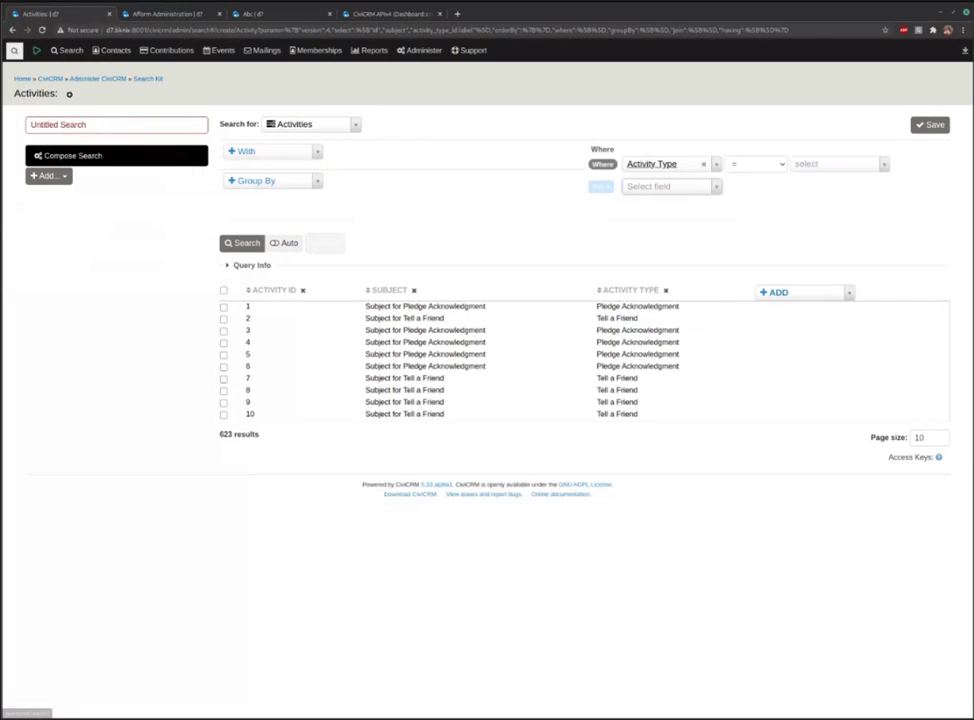
Set the Activity Type condition to Is In with the values Meeting, Phone Call and Email
click(776, 165)
click(840, 165)
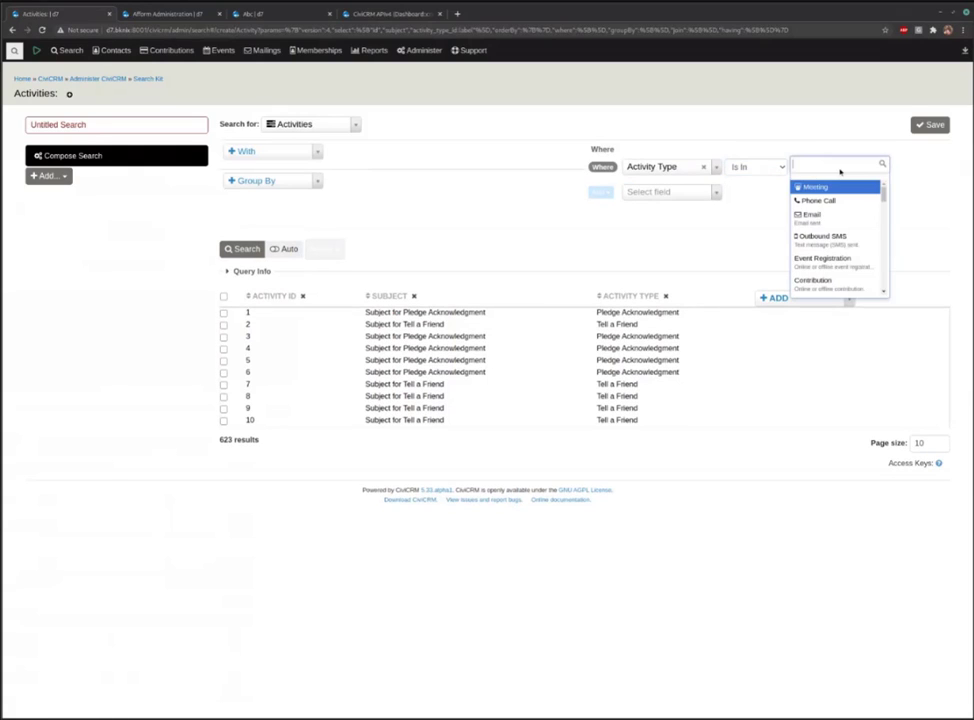
click(845, 186)
click(850, 164)
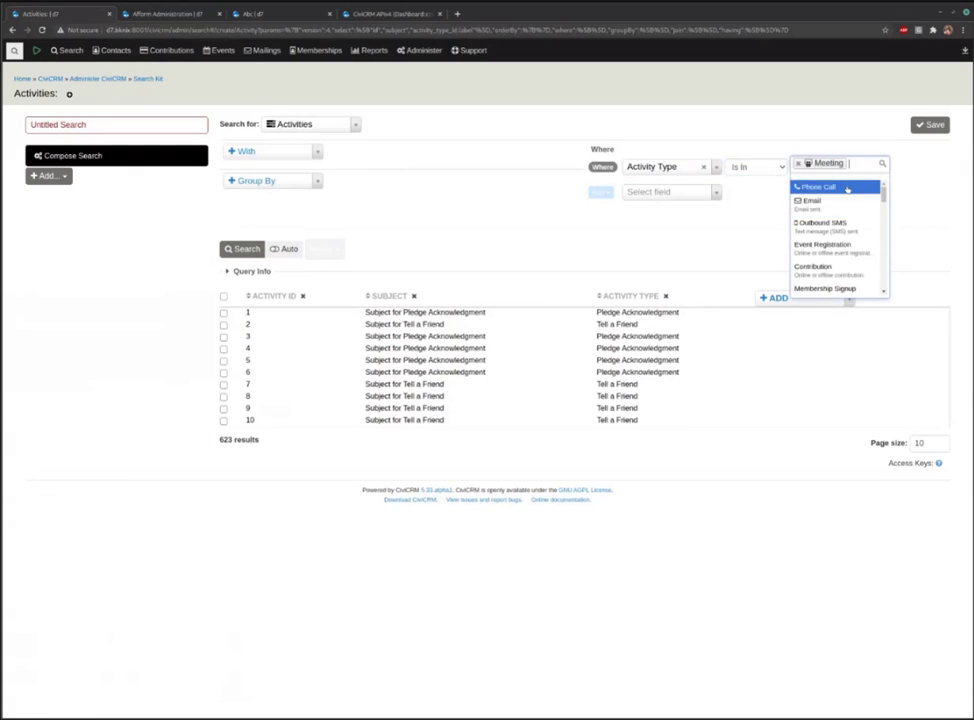
click(847, 187)
click(880, 162)
click(848, 203)
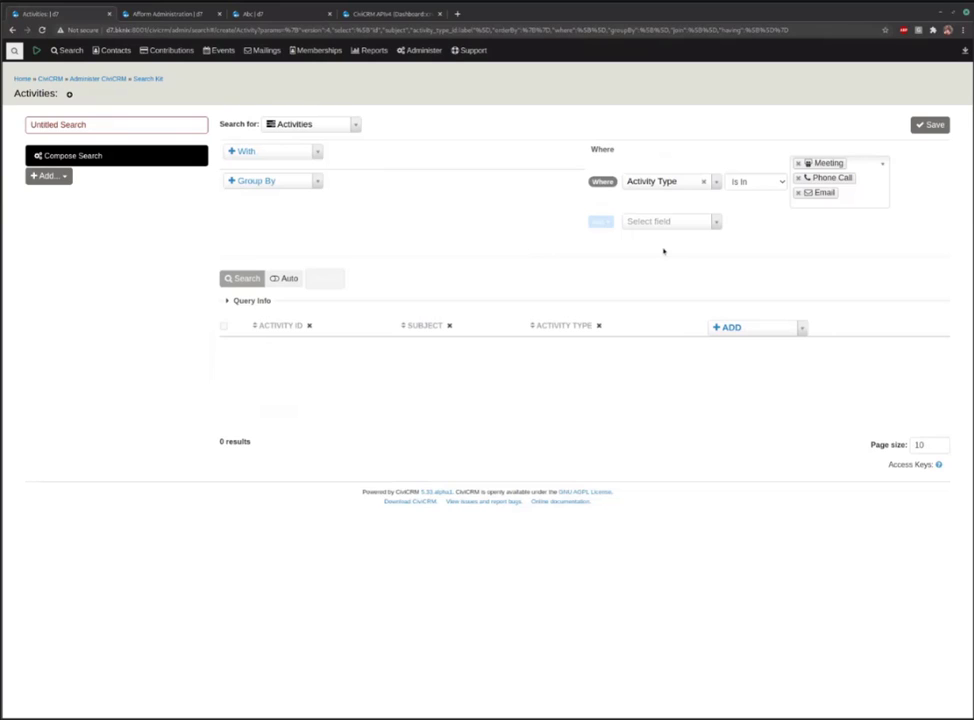
Add a second Where condition on the Activity Date field
click(689, 226)
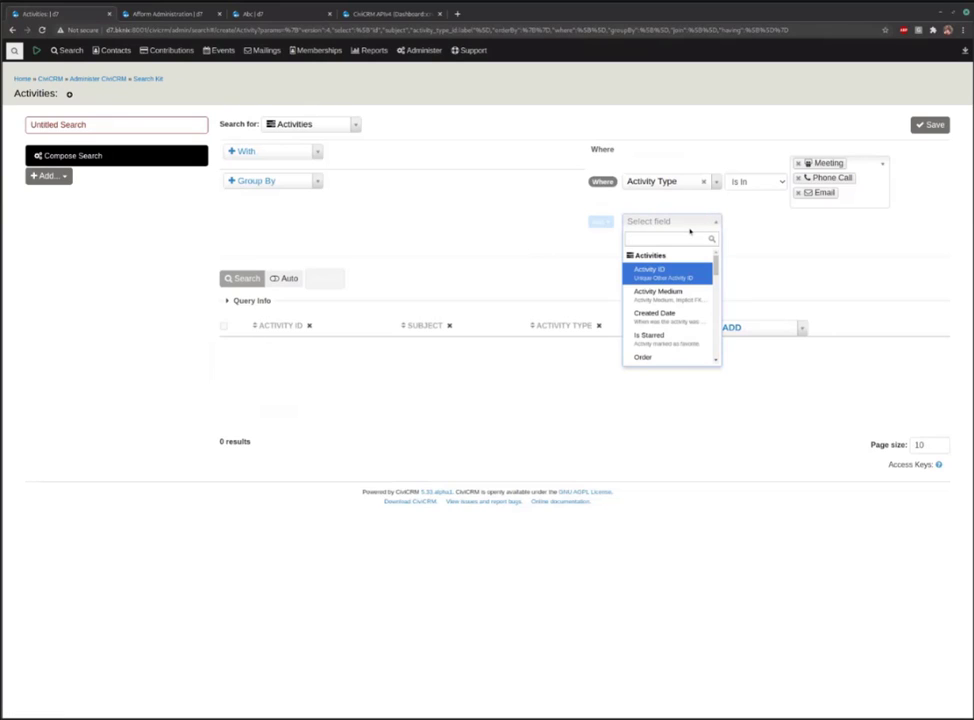
text(date)
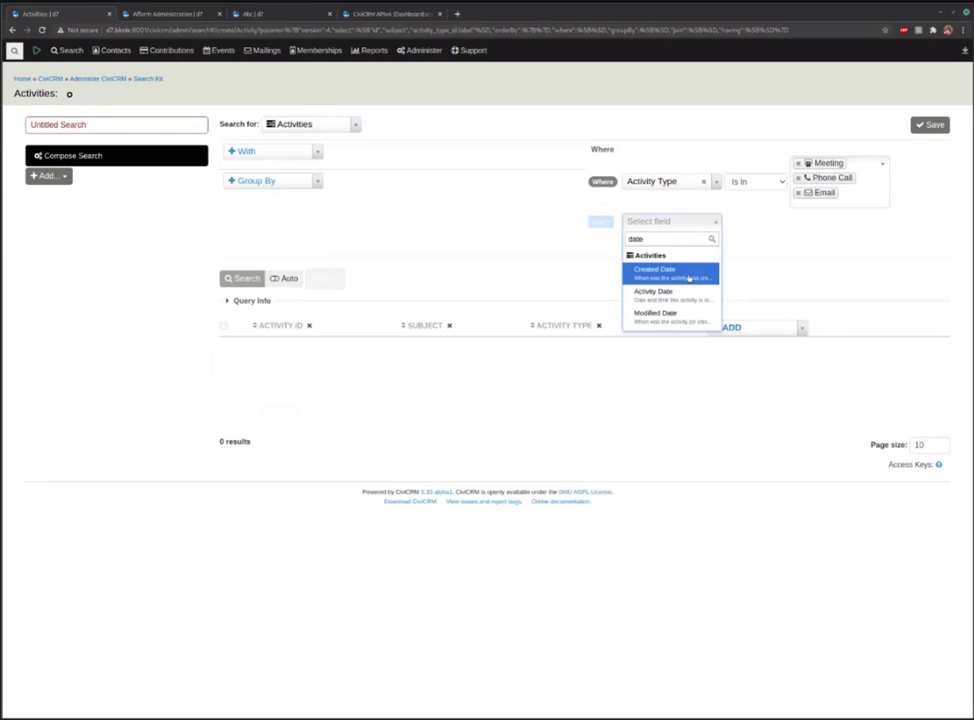
click(688, 295)
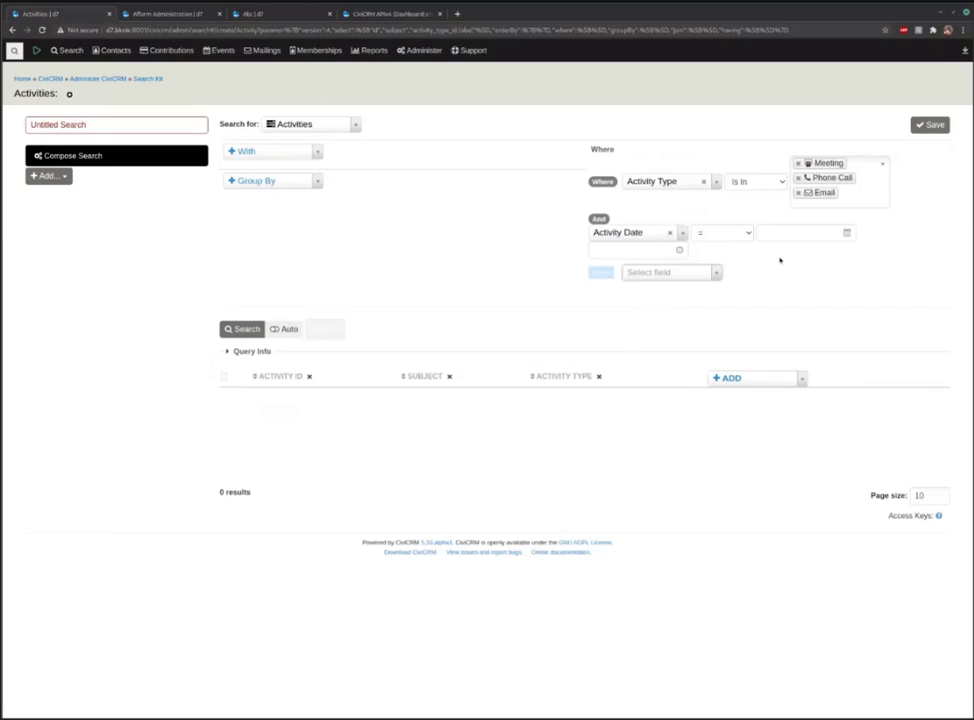
Add a Where condition requiring Activity Status = Scheduled
click(672, 273)
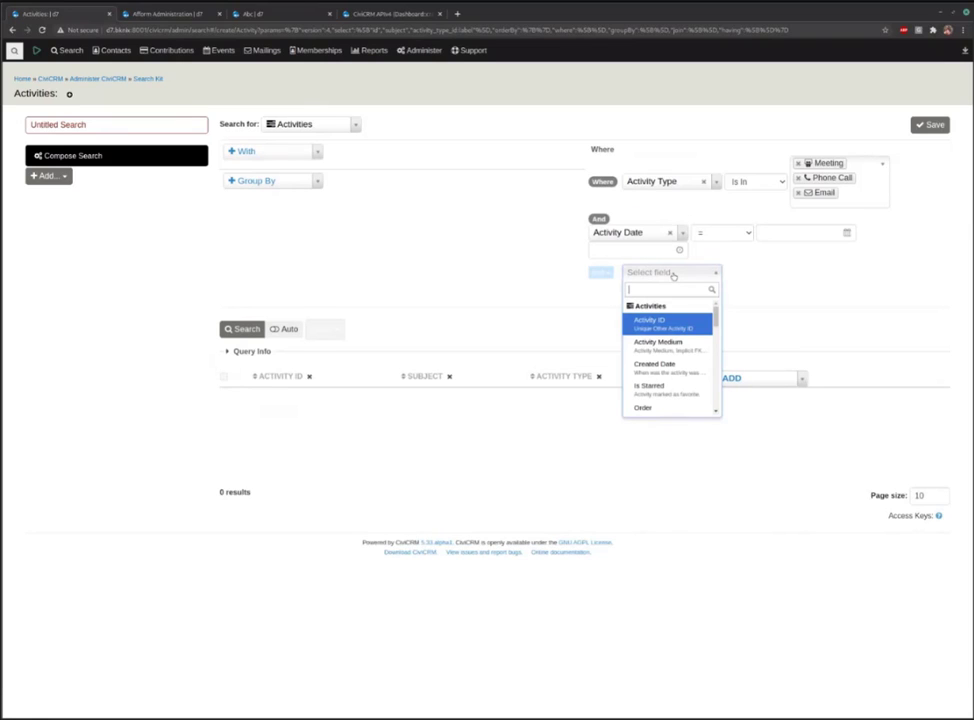
text(sta)
key(Return)
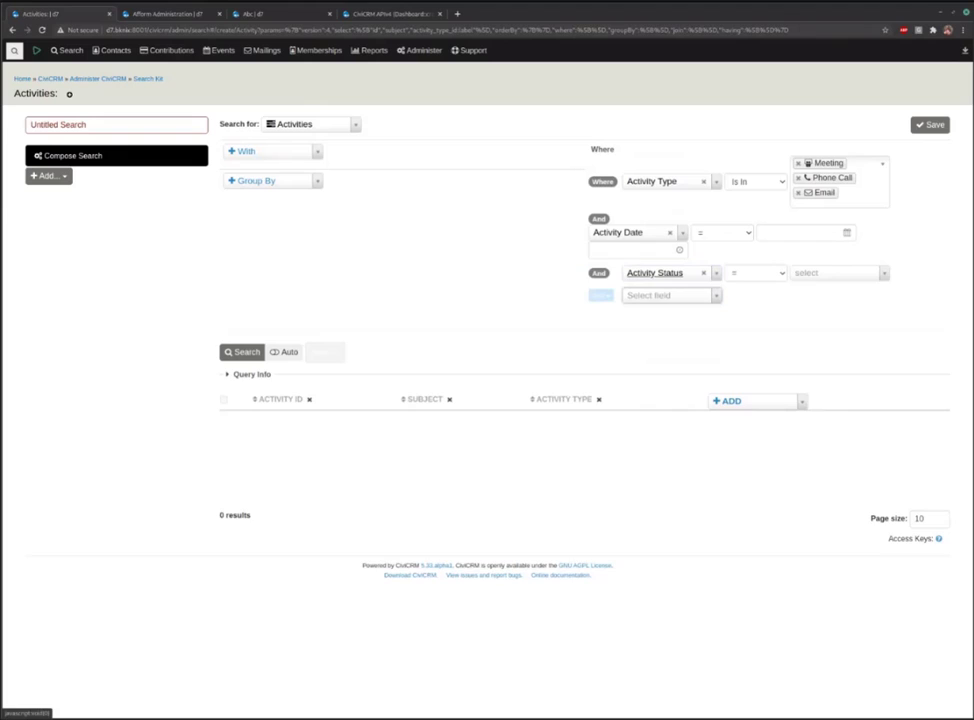
click(810, 273)
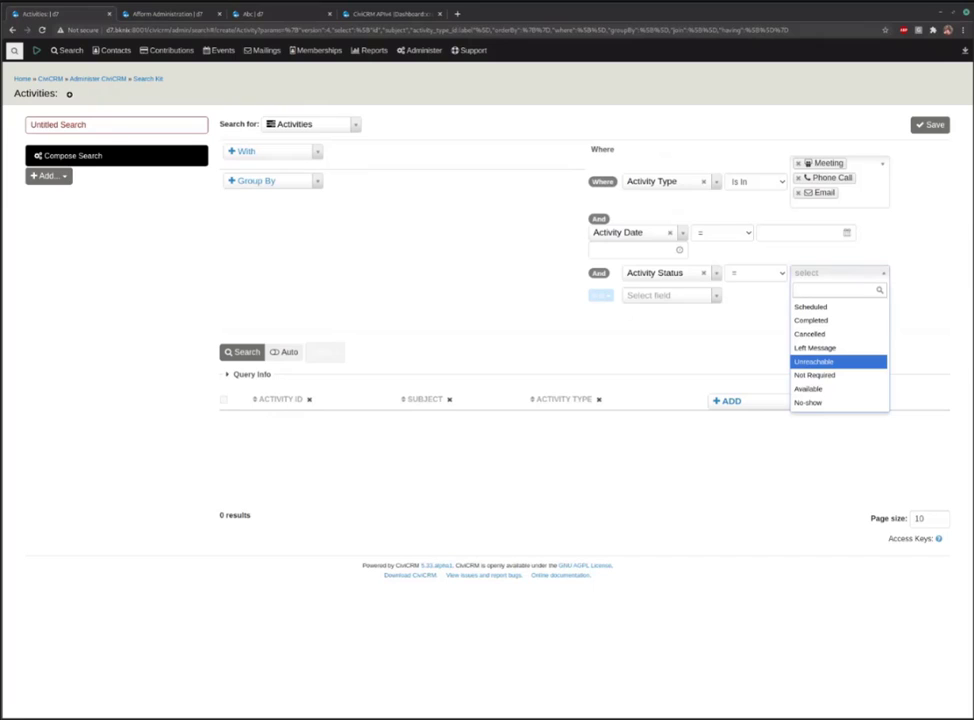
click(824, 308)
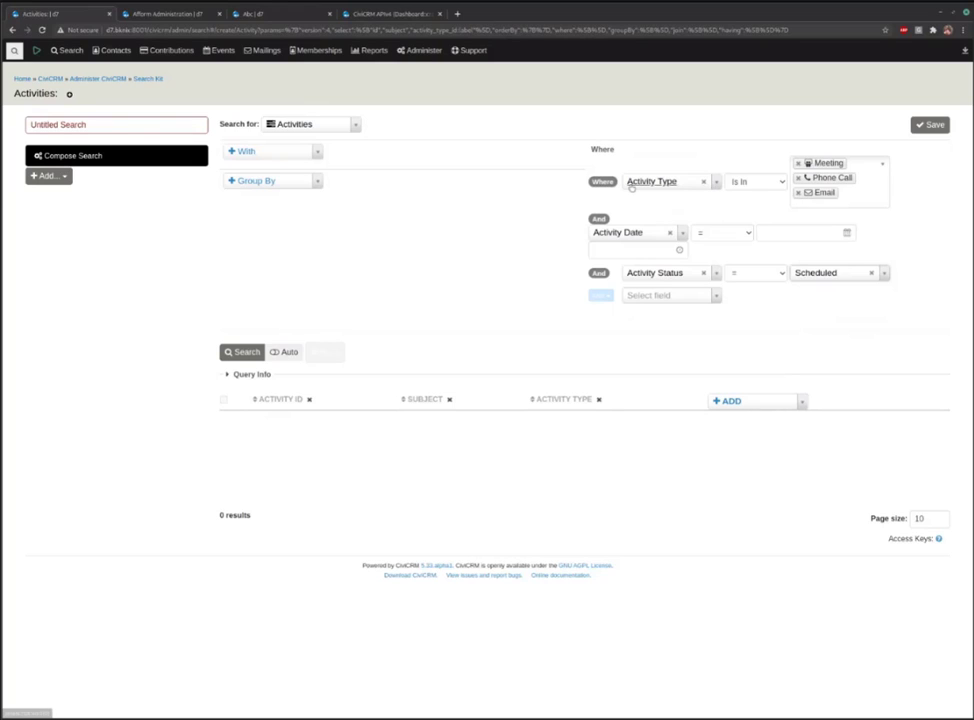
Reduce the Activity Type condition to Meeting only, remove the Activity Date condition, and run the search
click(798, 192)
click(798, 178)
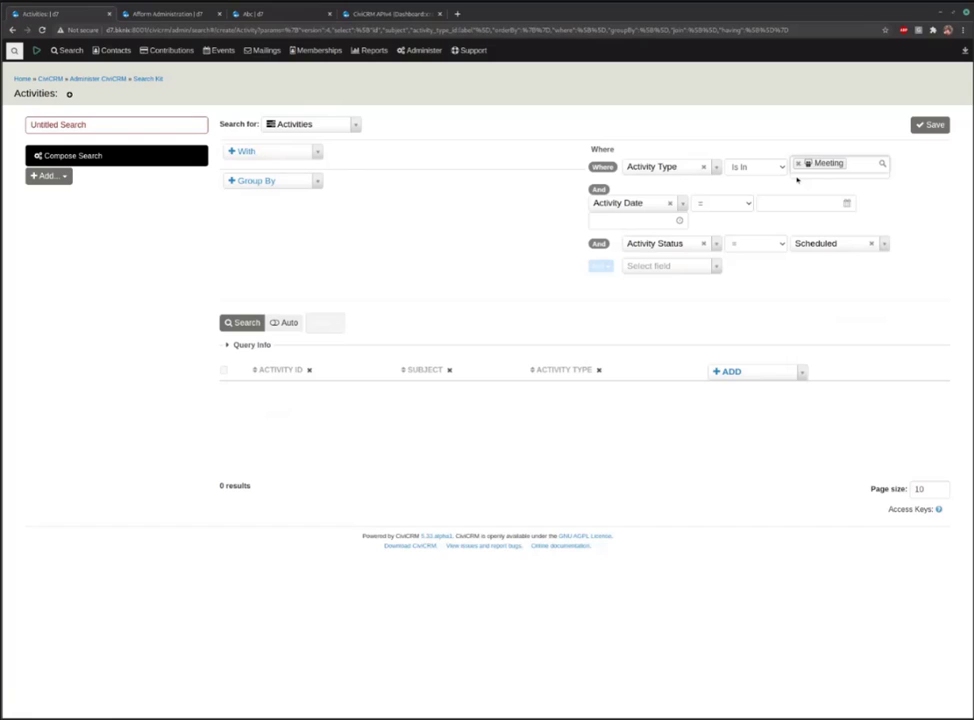
click(670, 203)
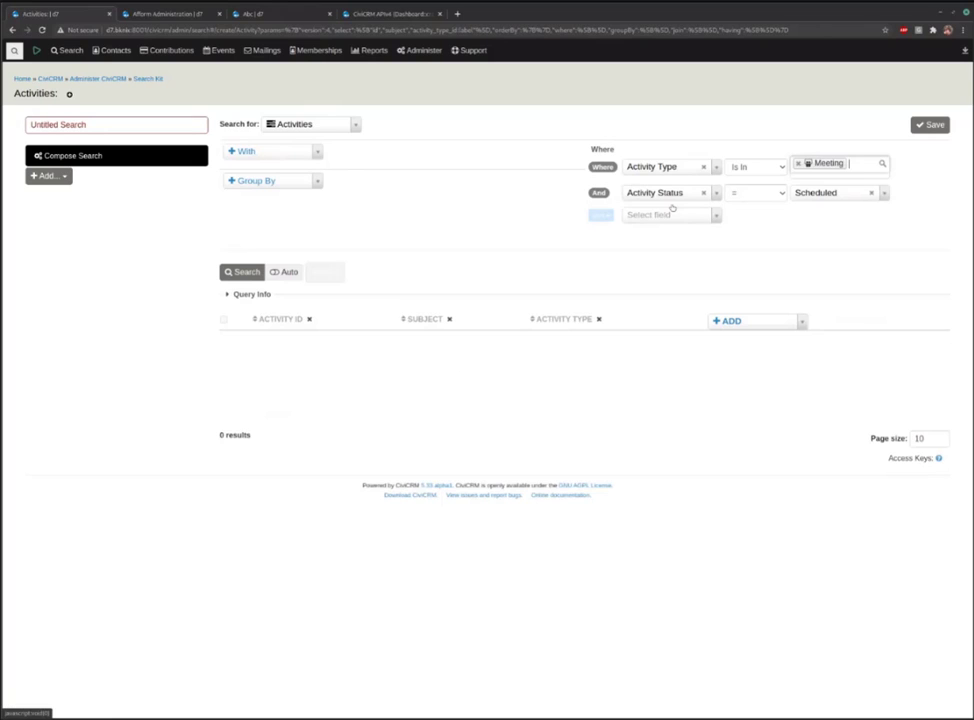
click(243, 272)
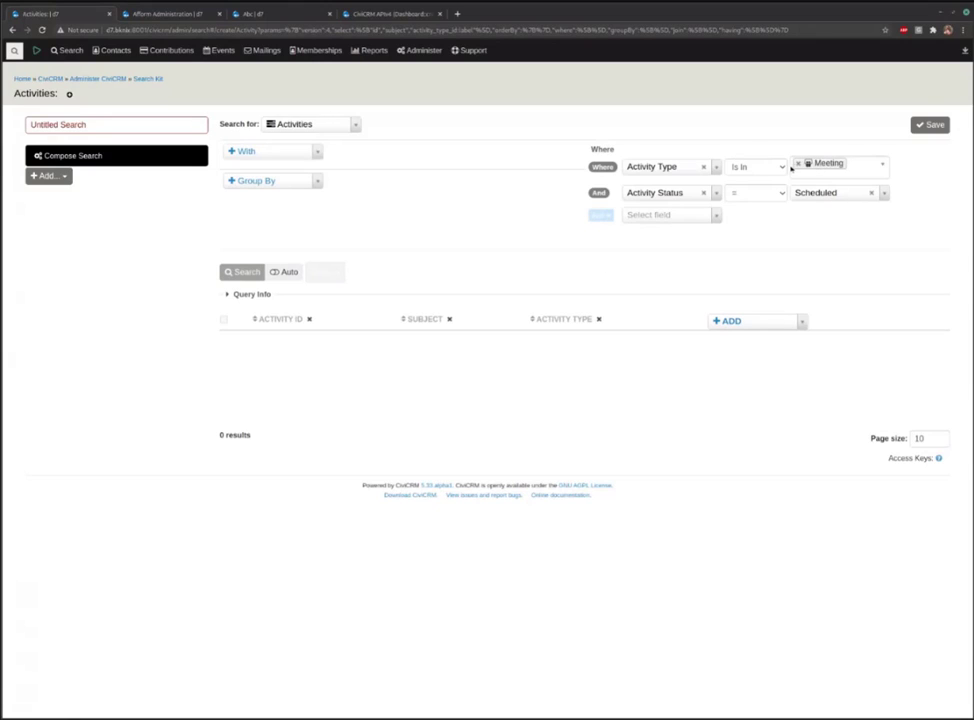
Remove the Activity Type and Activity Status conditions one at a time, rerunning the search after each removal
click(703, 166)
click(232, 242)
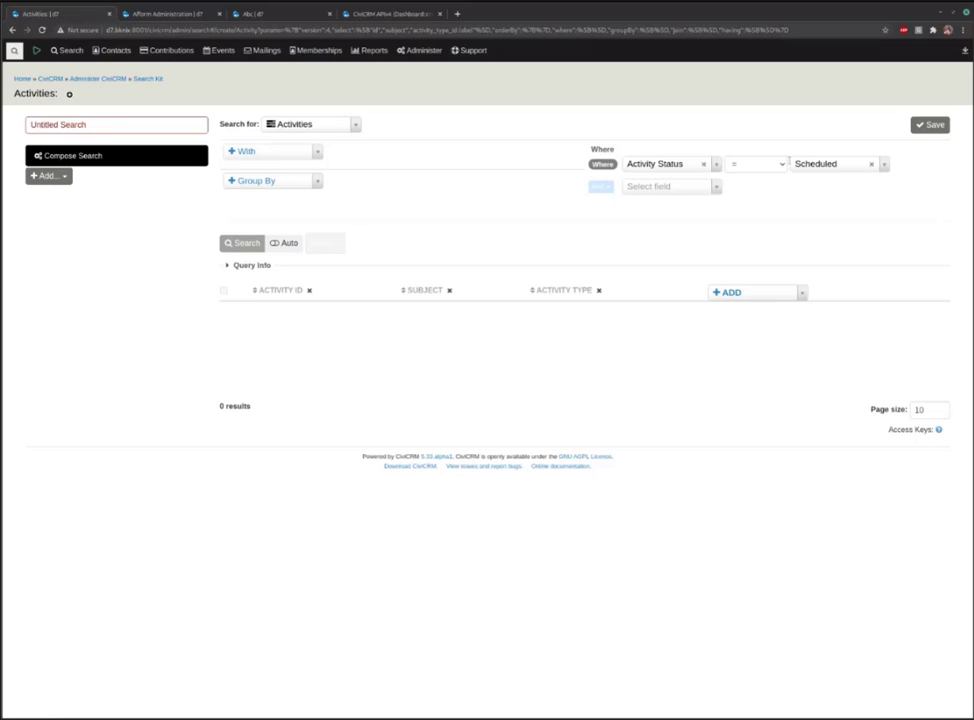
click(703, 164)
click(241, 232)
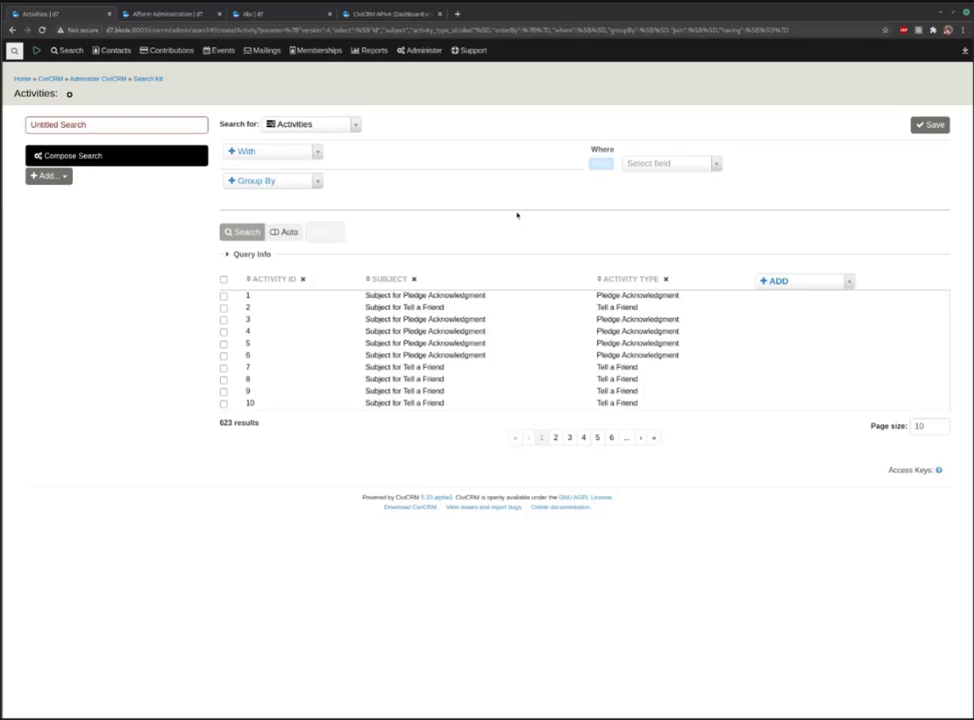
Add an Activity Status column to the results and rerun the search
click(785, 281)
text(stat)
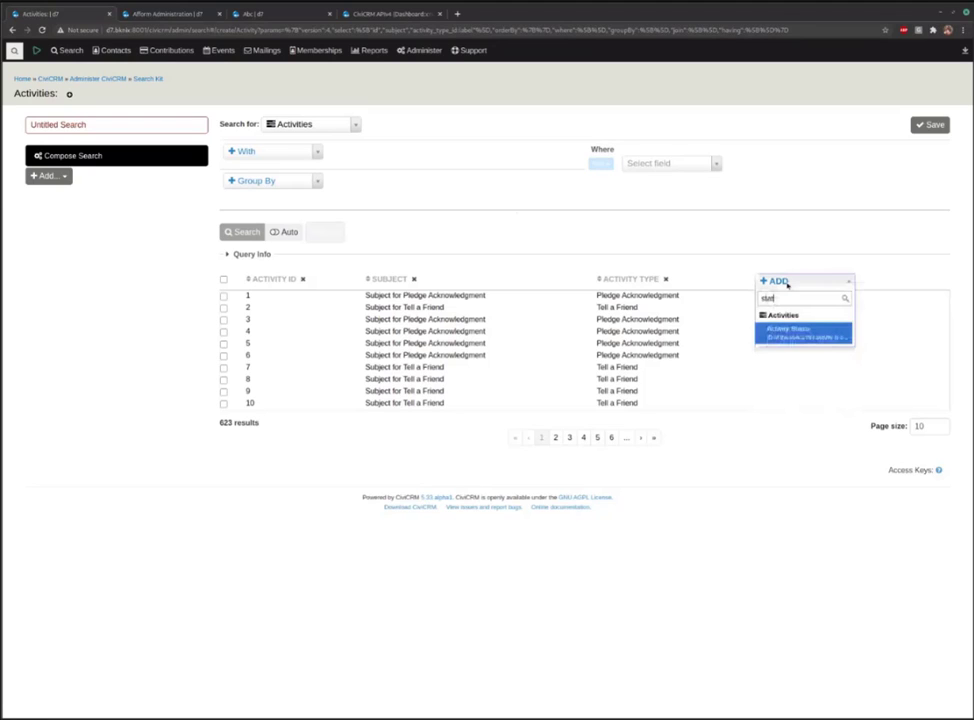
key(Return)
click(258, 234)
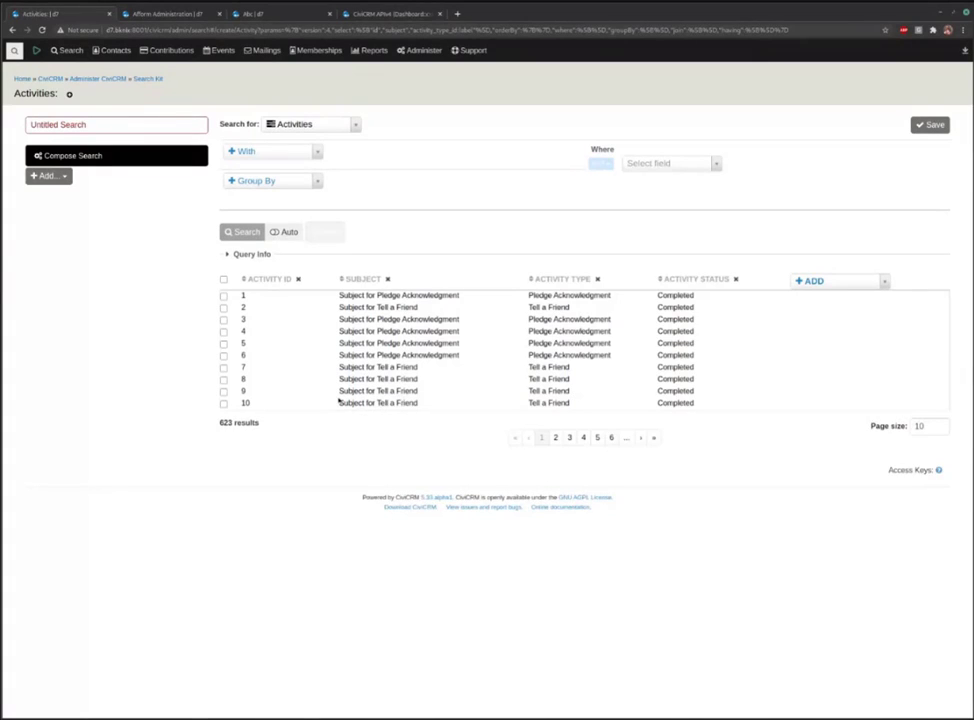
Select the activity with ID 7 and update its Activity Status to Scheduled through the Update Activities action
click(223, 368)
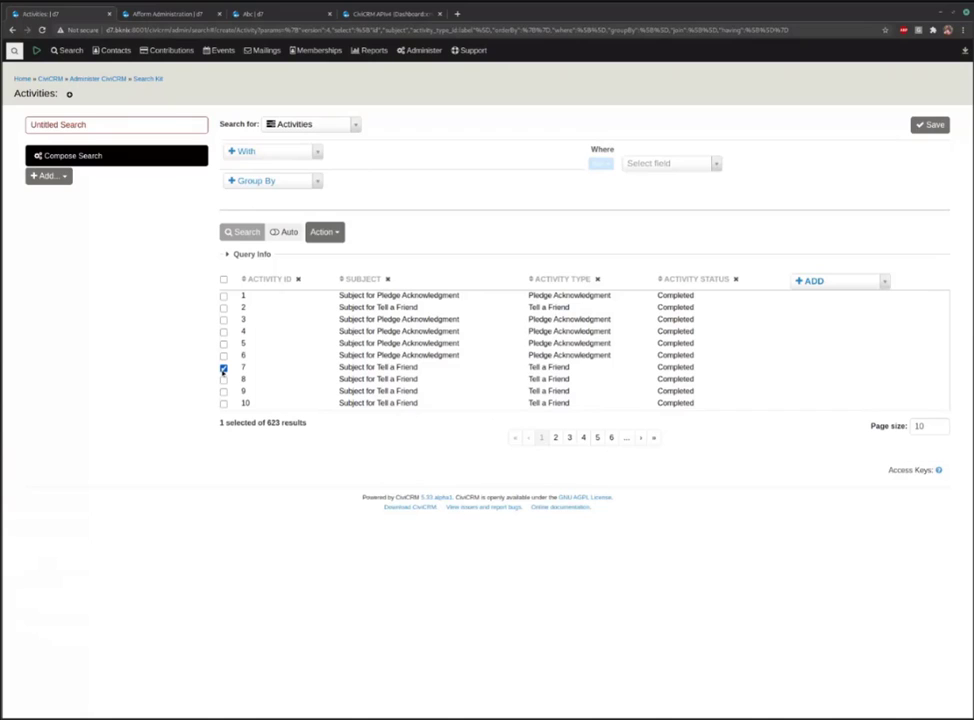
click(335, 232)
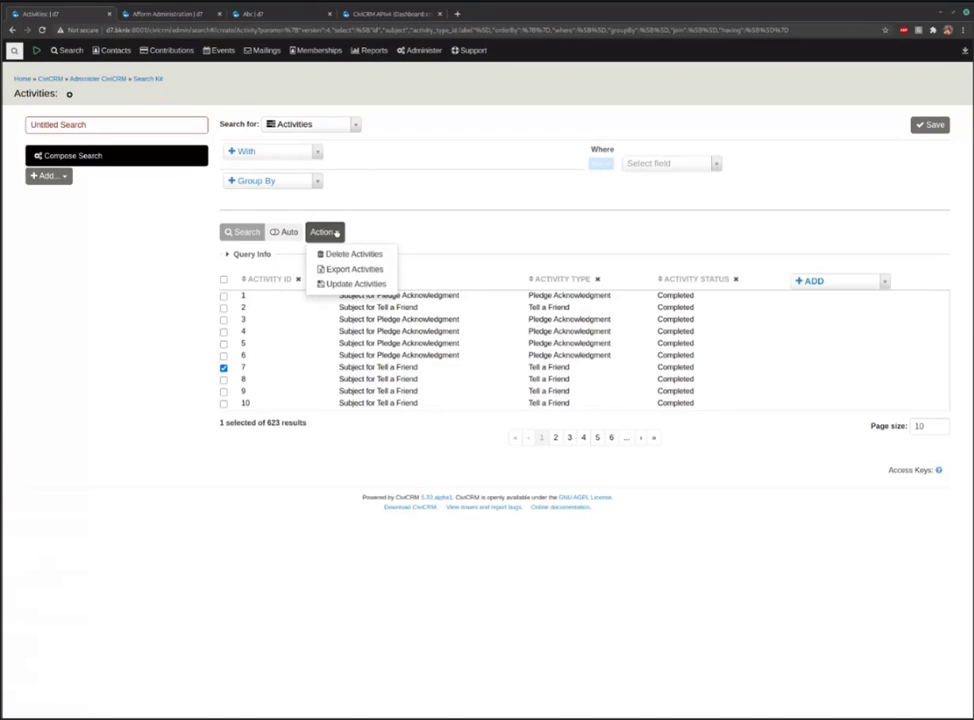
click(348, 284)
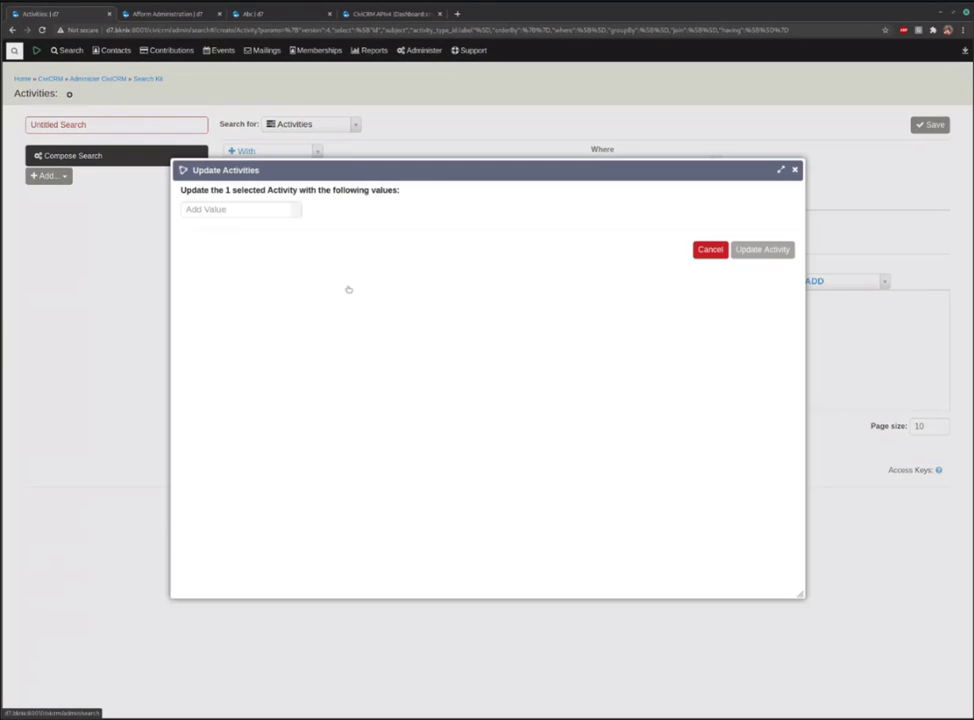
click(278, 212)
text(sta)
click(270, 246)
click(350, 209)
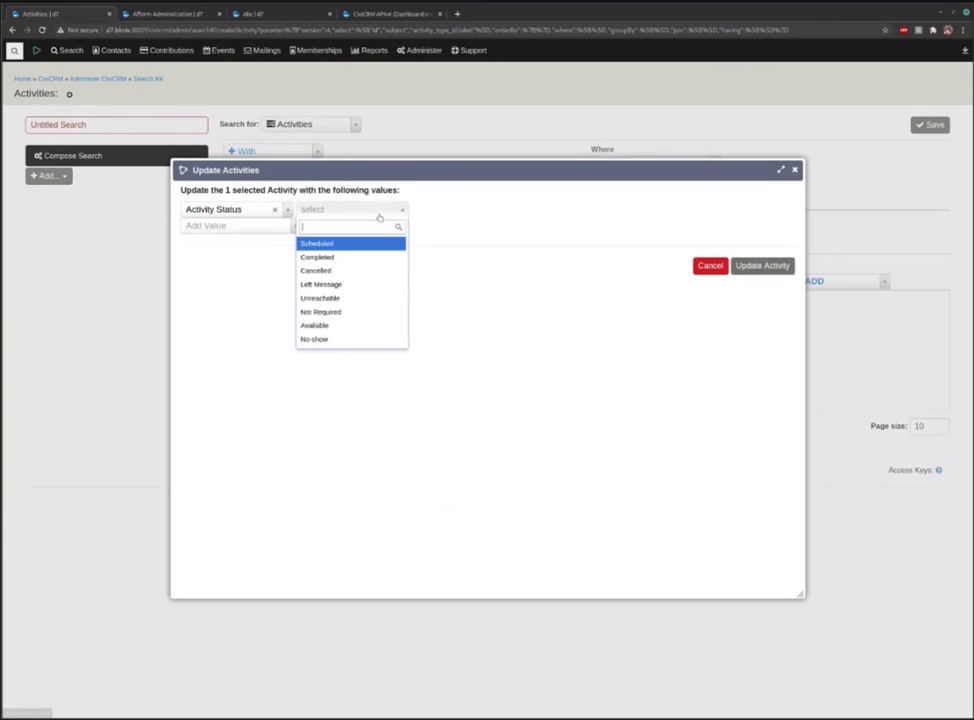
click(361, 244)
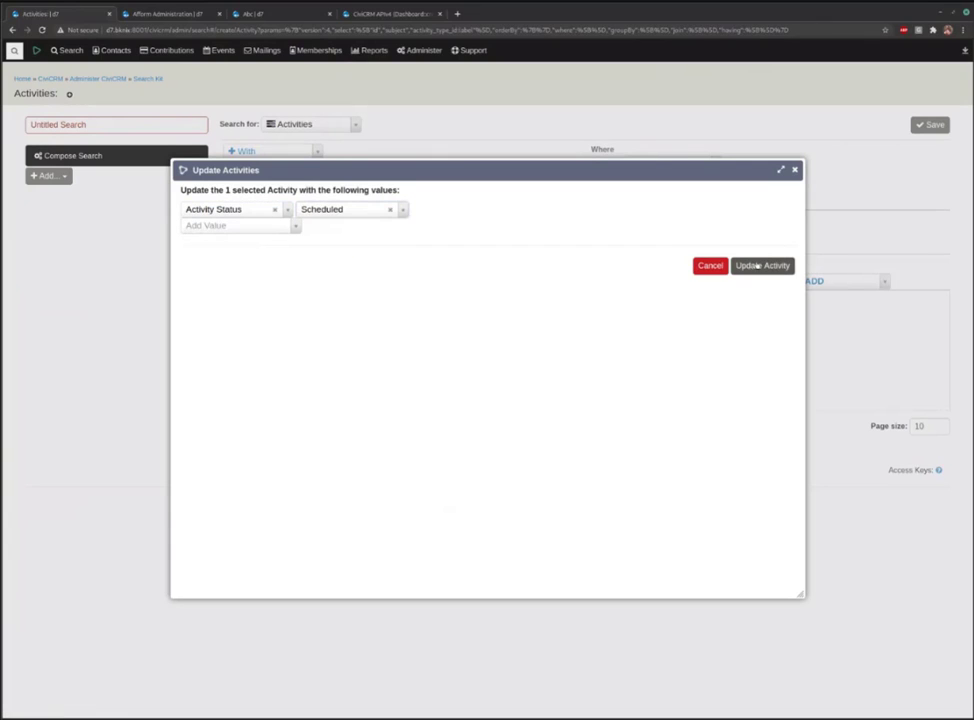
click(751, 266)
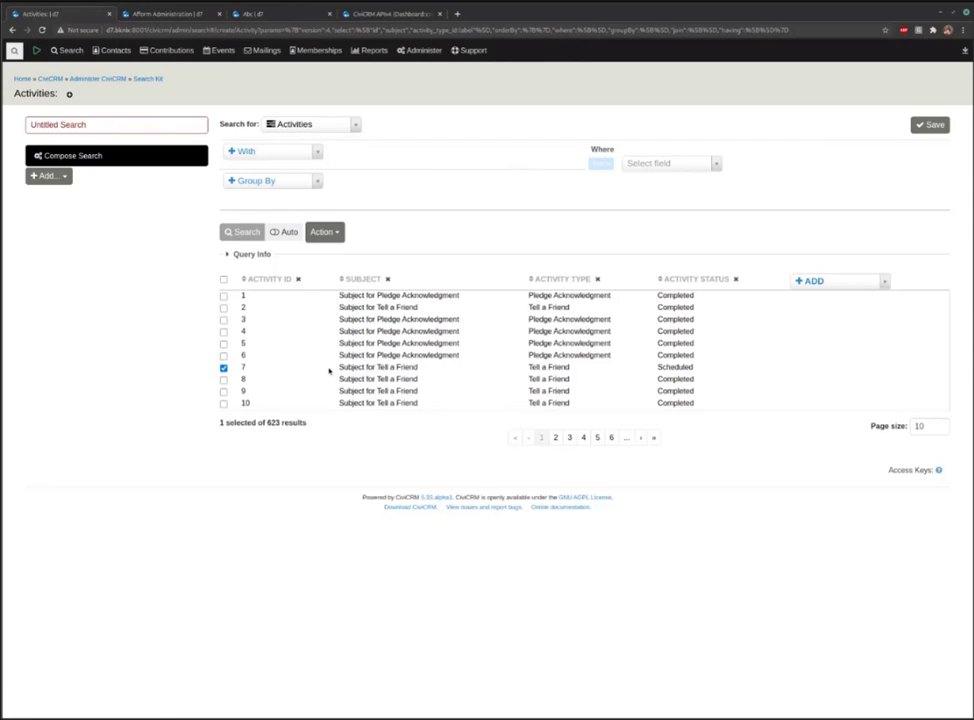
Add activities 1 through 6 to the selection and start the Update Activities action on the selected records
click(223, 296)
click(223, 308)
click(223, 320)
shift+click(223, 355)
click(325, 232)
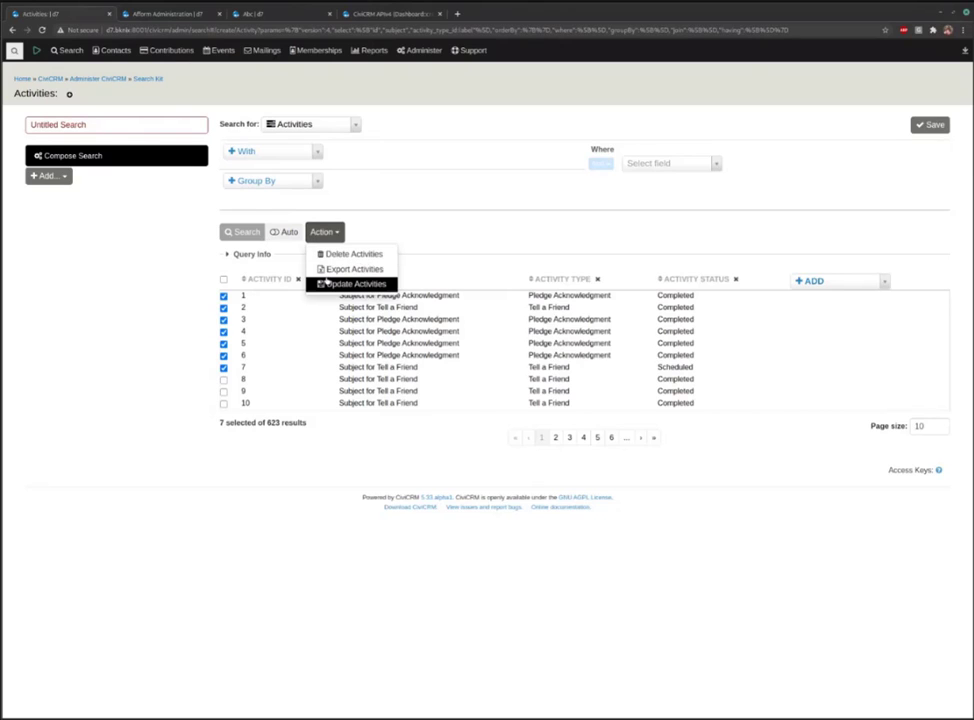
click(328, 285)
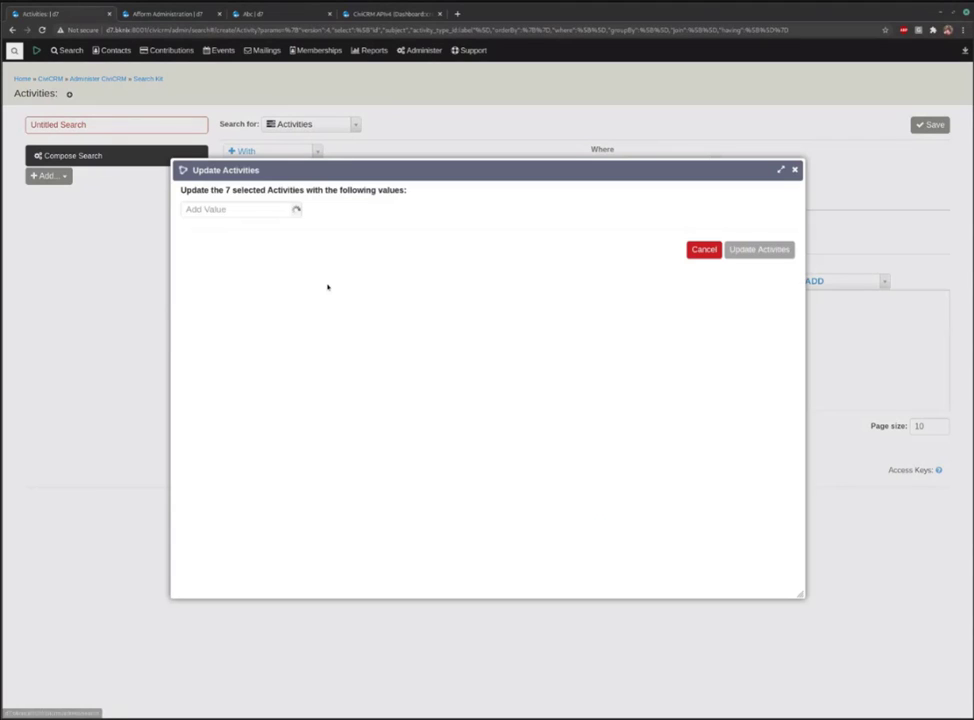
click(274, 210)
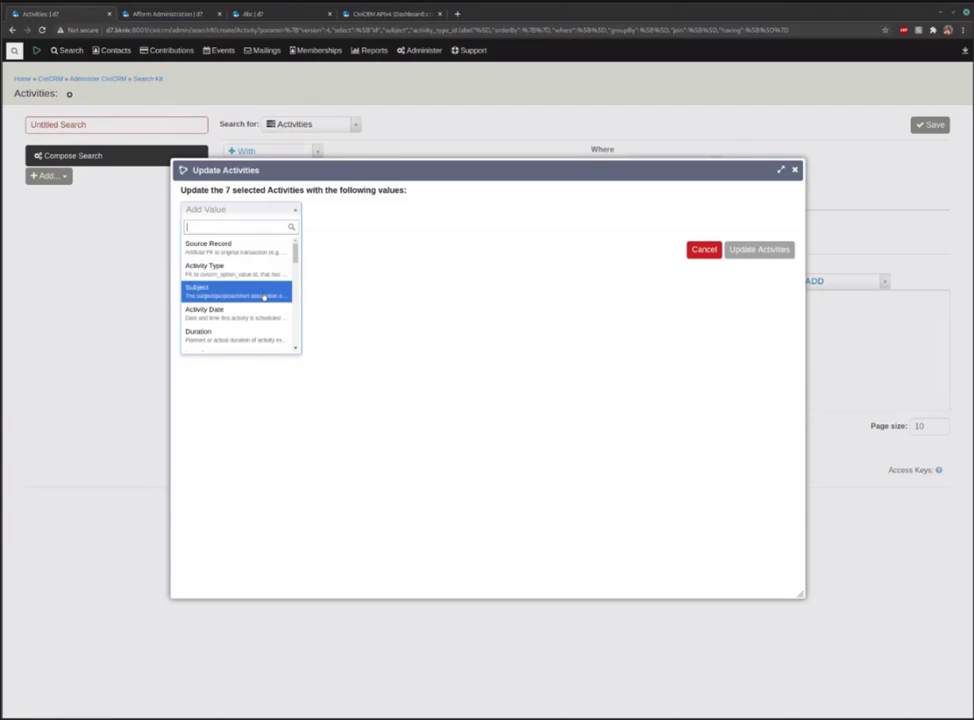
scroll(260, 298, down, 1)
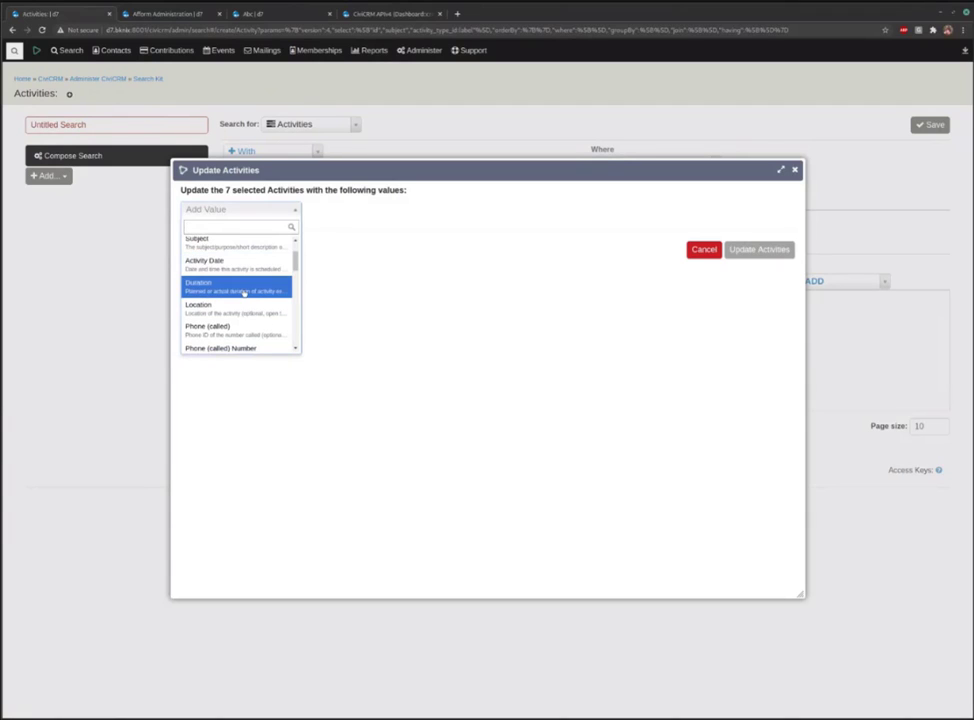
scroll(243, 291, down, 3)
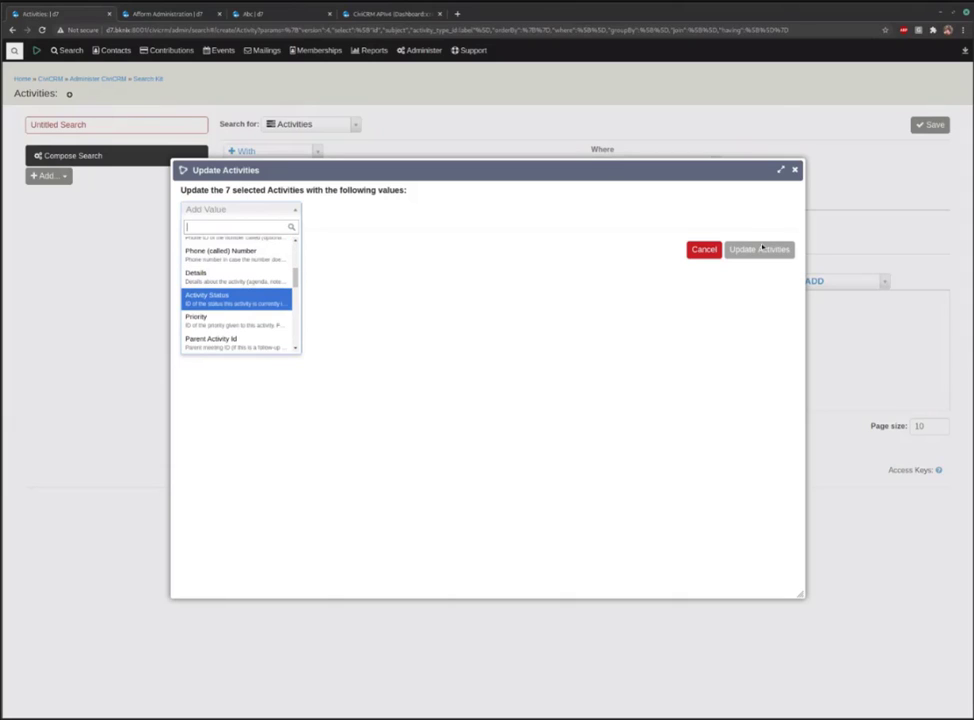
click(751, 201)
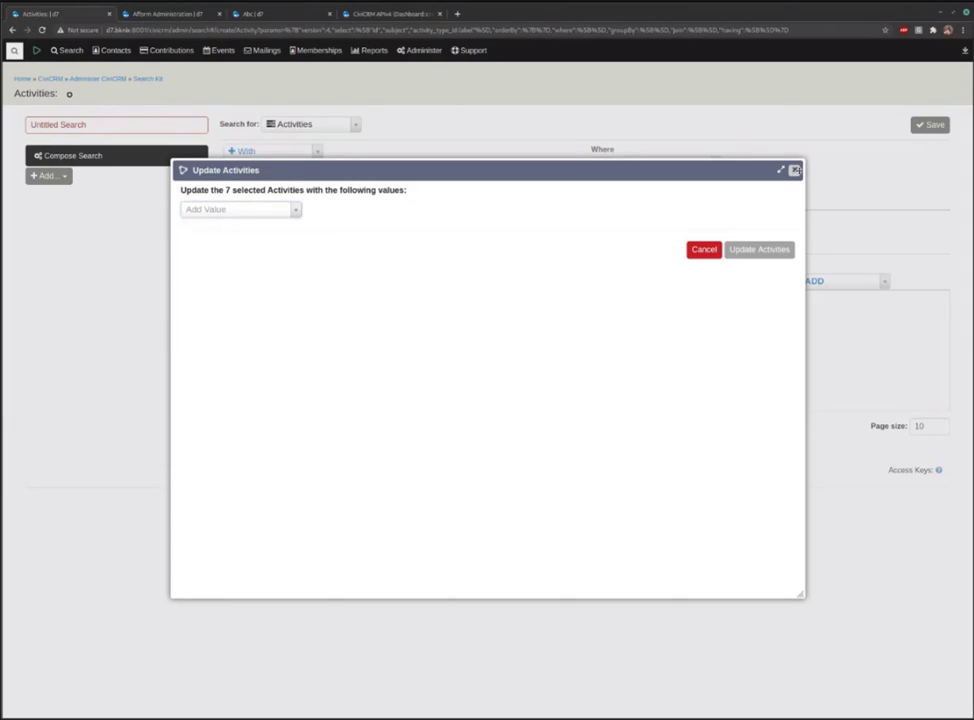
Add Activity Status and Subject as the fields to change in the bulk update of the selected activities
click(274, 212)
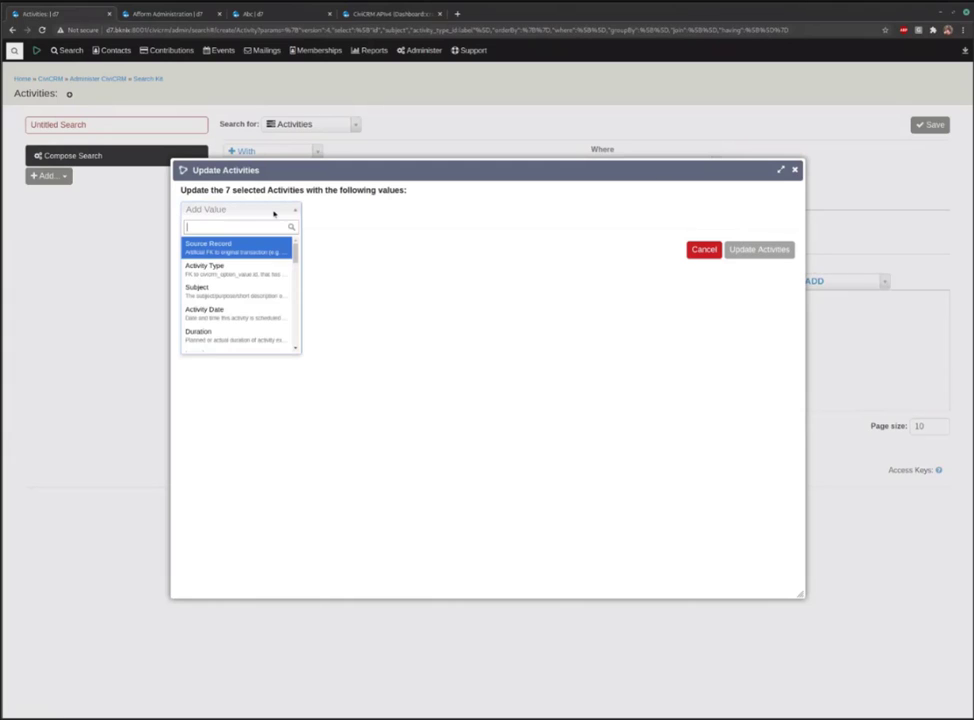
text(sta)
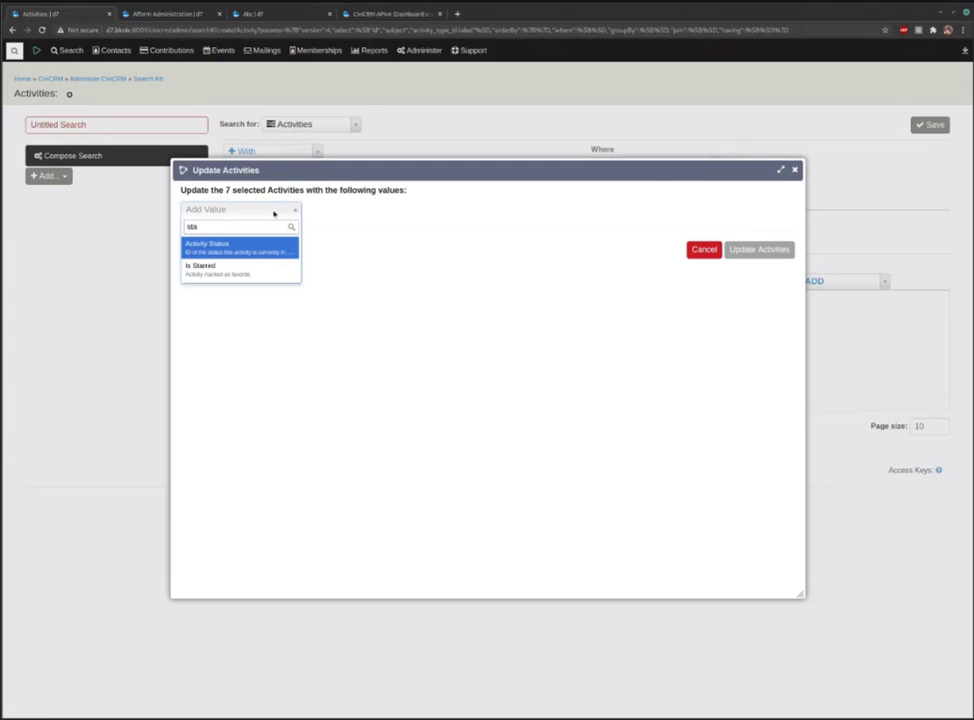
key(Return)
click(261, 226)
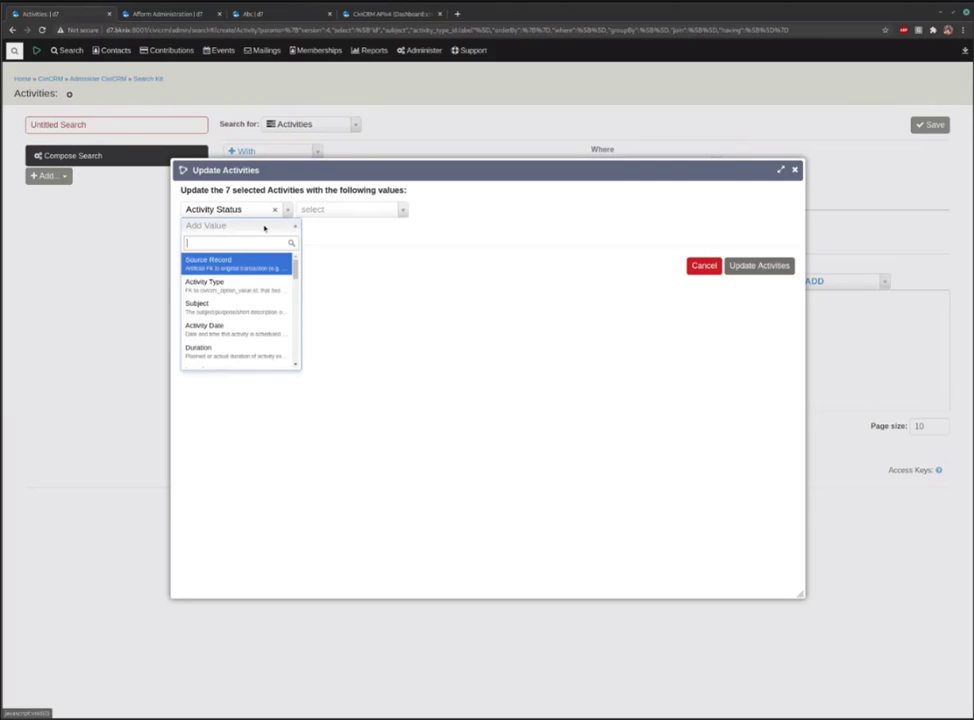
click(251, 308)
Set Activity Status to Cancelled and Subject to "No go", and apply the update to the selected activities
click(350, 210)
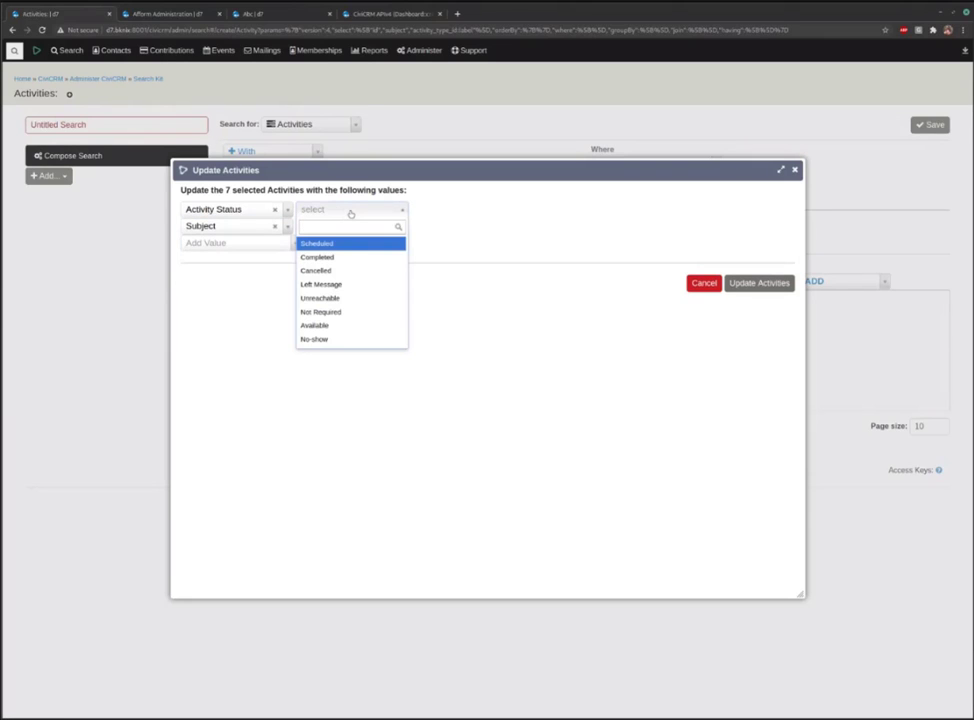
click(347, 271)
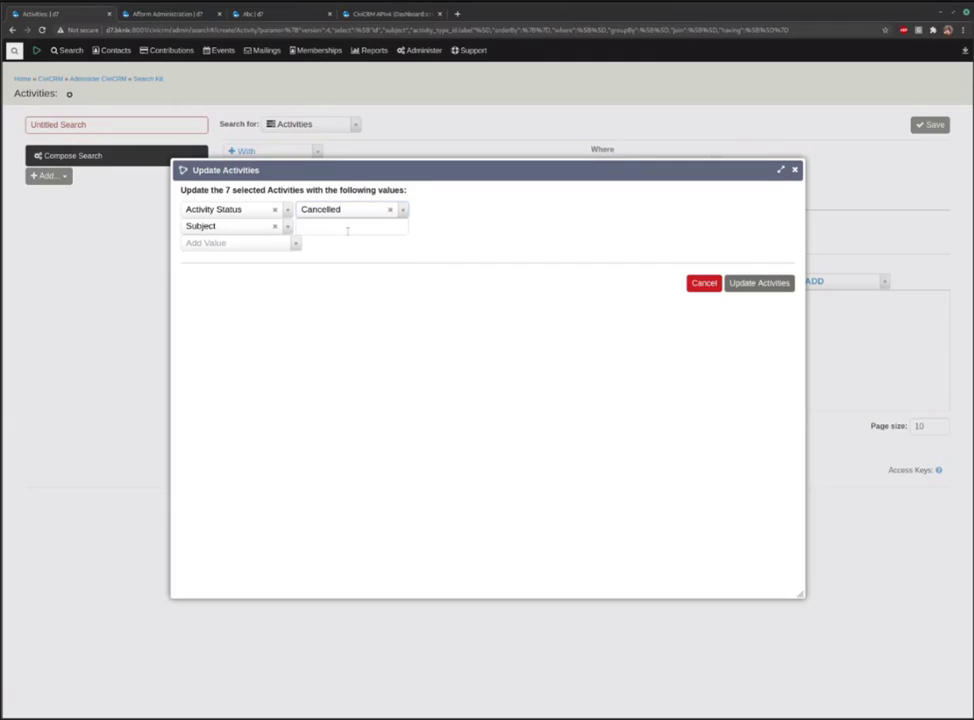
click(348, 227)
text(No go)
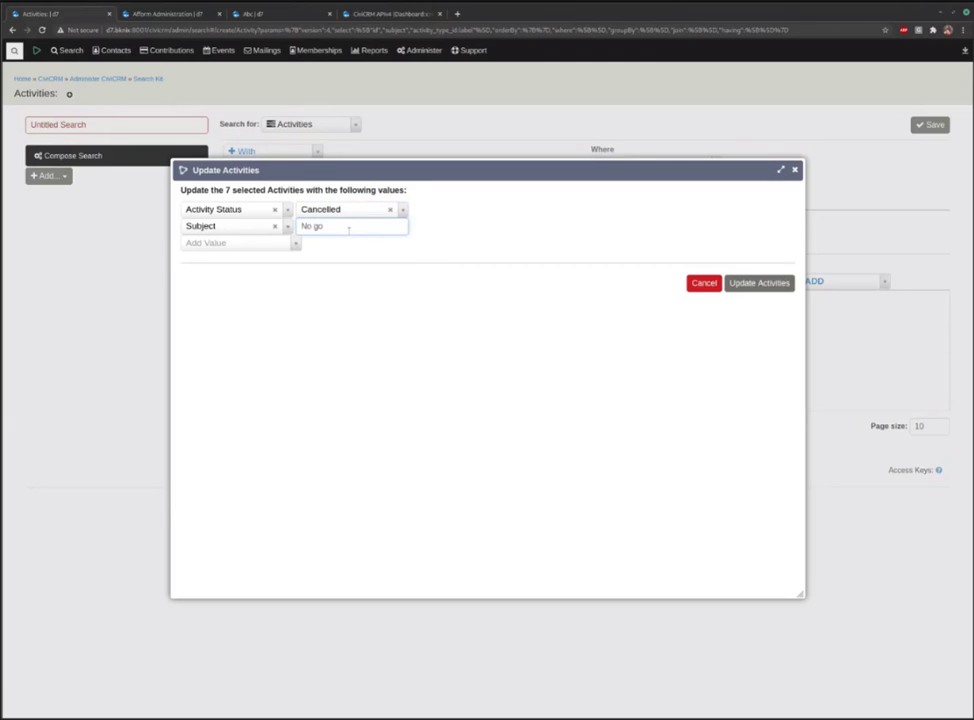
click(764, 284)
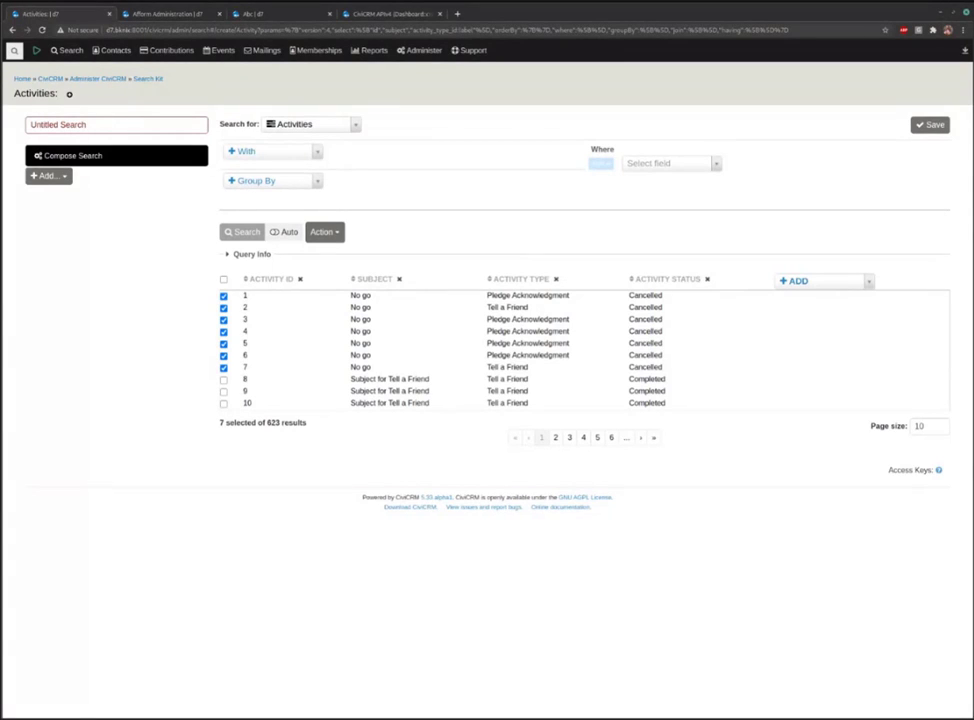
Expand the query info to examine the search's API parameters and SQL, and collapse it again
click(237, 254)
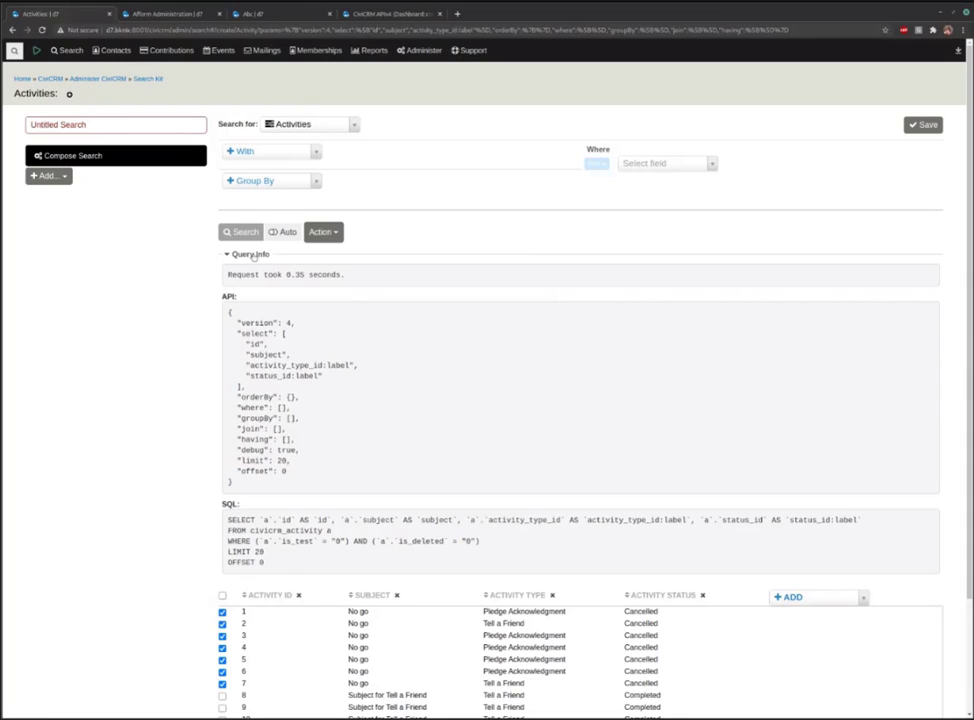
click(251, 254)
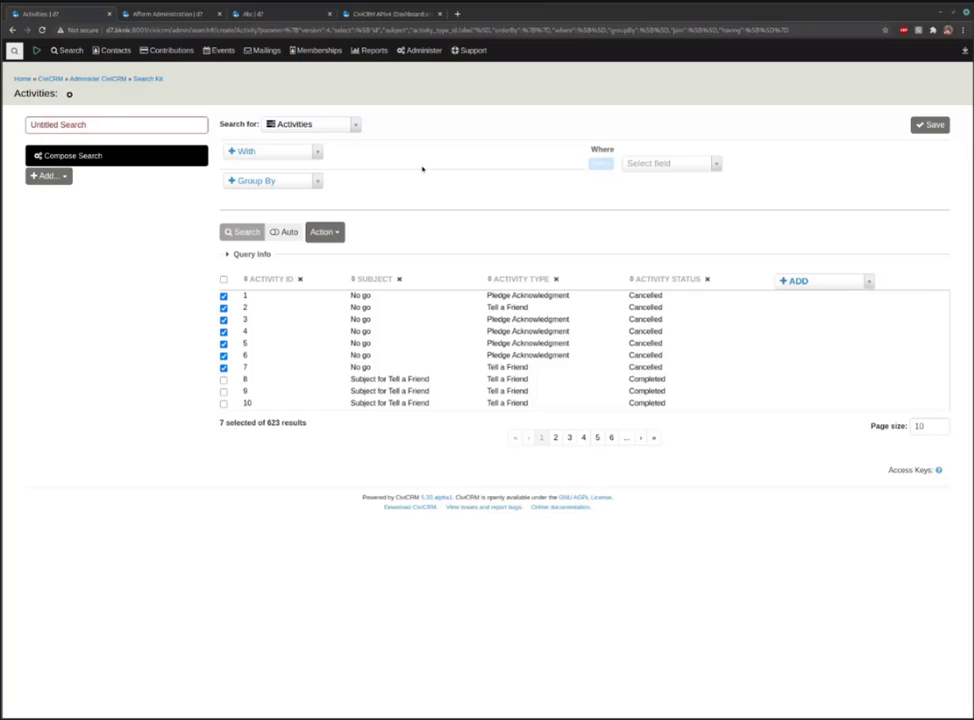
Change the searched entity to Contacts and turn on automatic searching
click(349, 130)
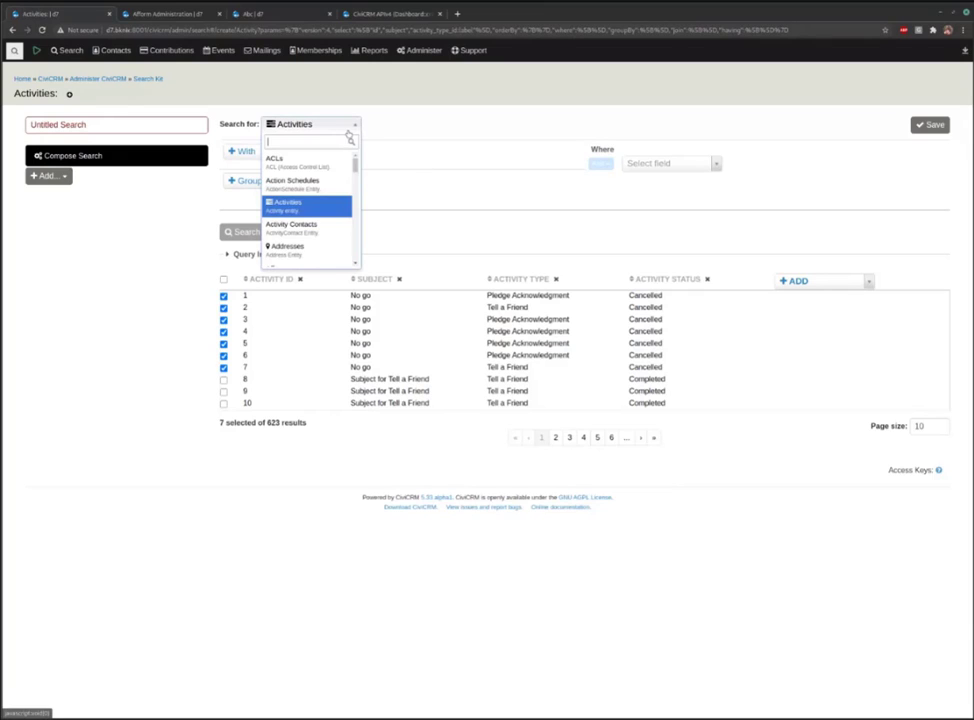
text(cont)
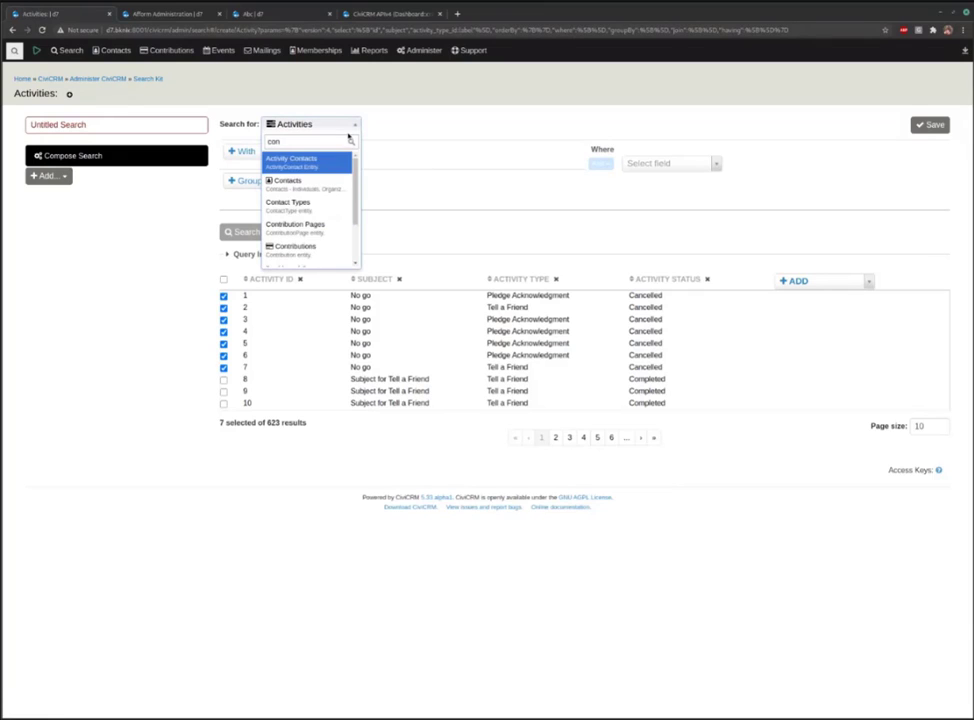
key(Down)
key(Return)
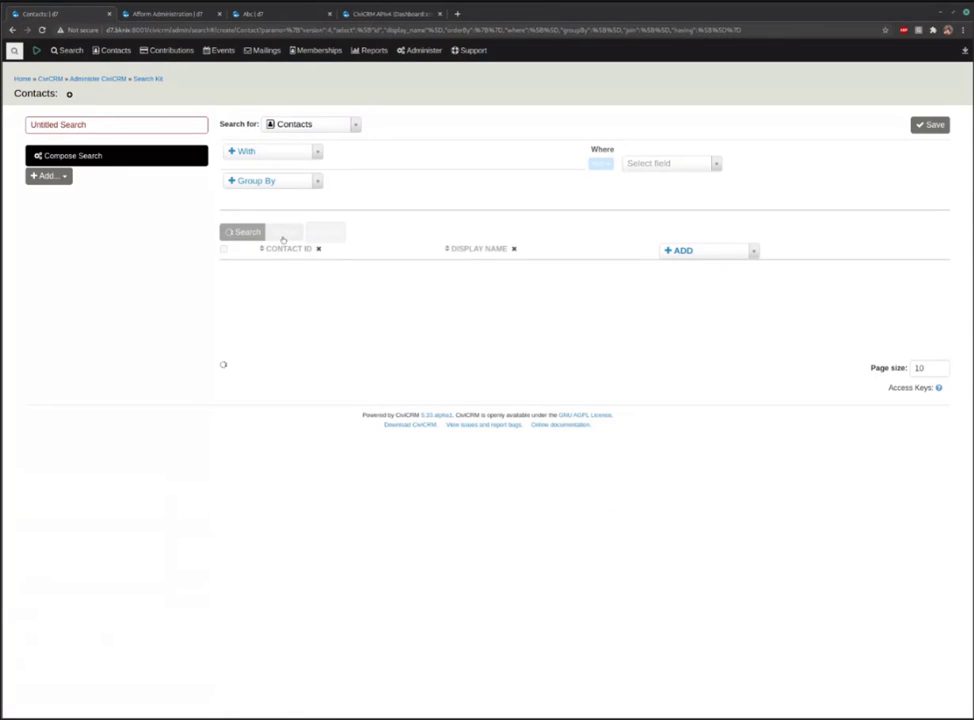
click(283, 233)
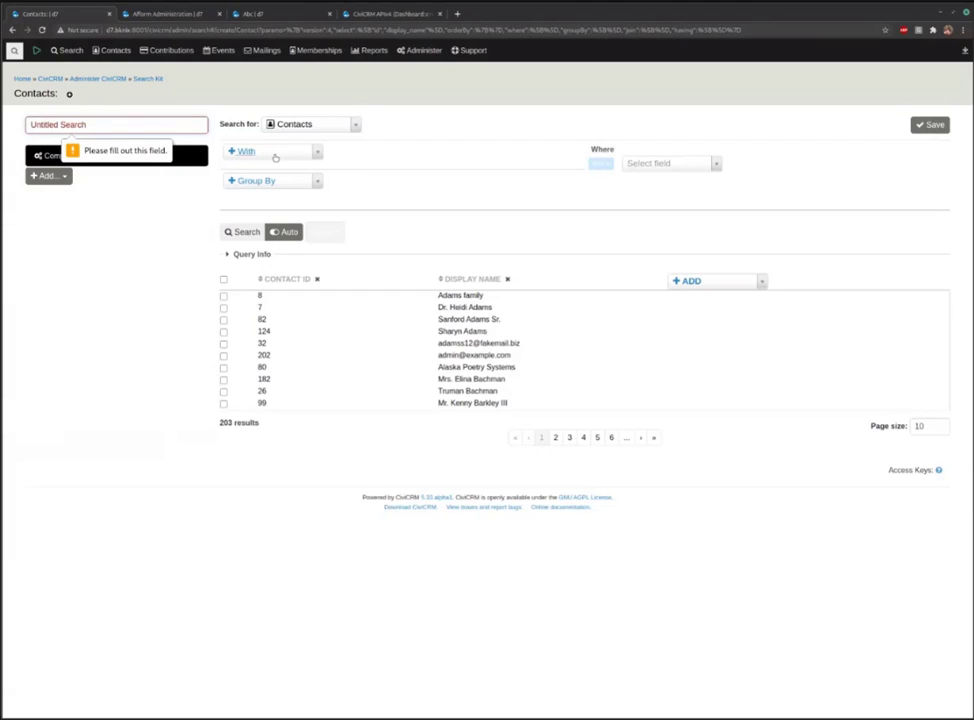
Select the first three contacts in the results and review the bulk actions offered for them
click(223, 296)
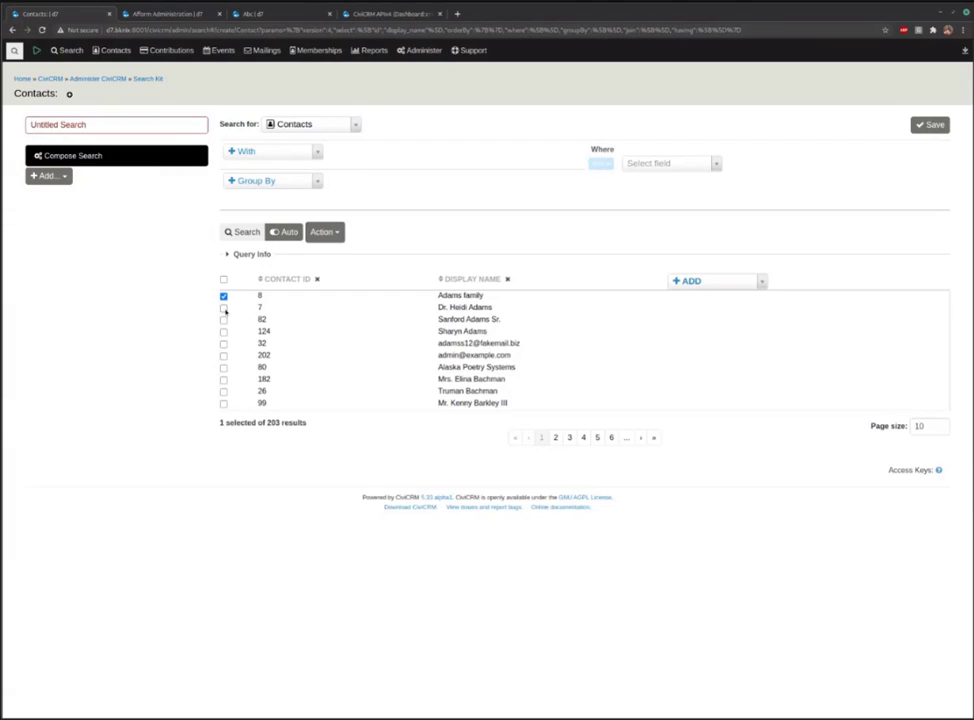
click(223, 308)
click(223, 320)
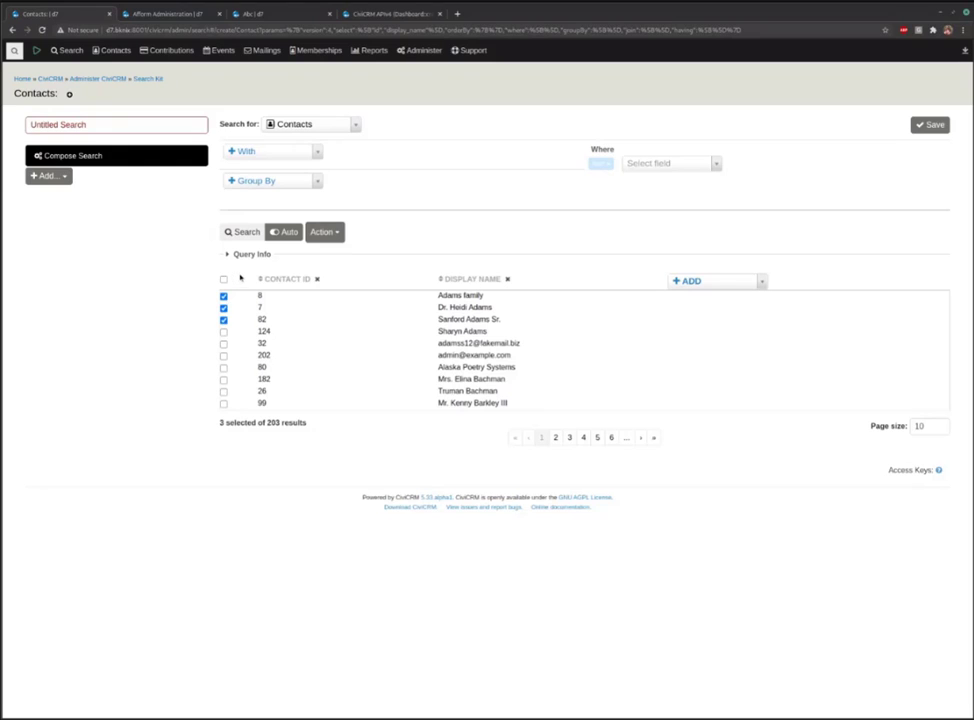
click(323, 233)
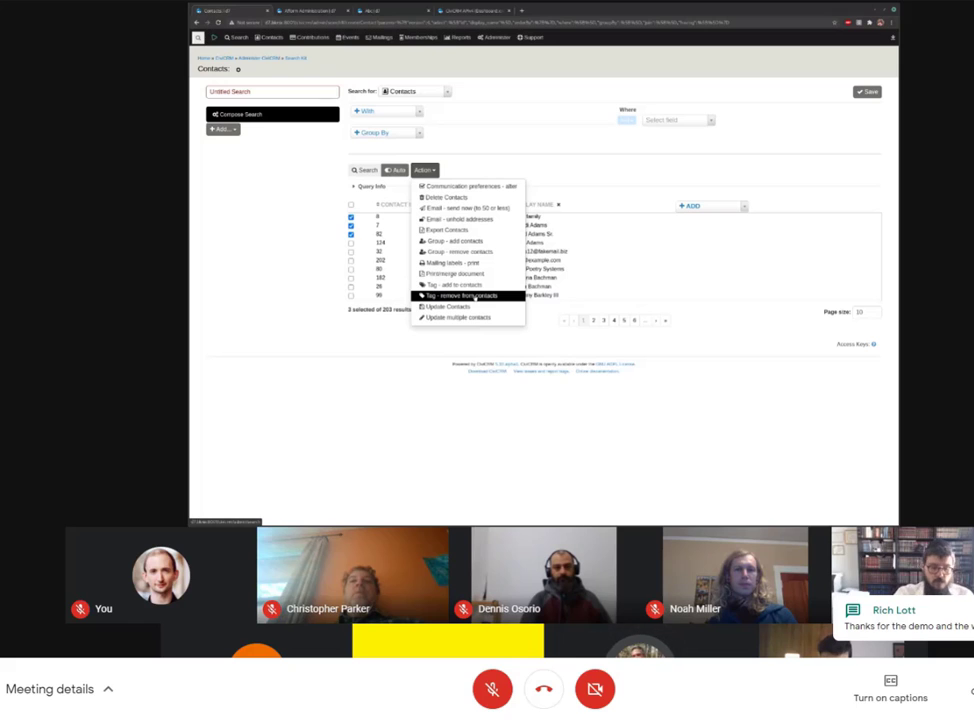
click(400, 378)
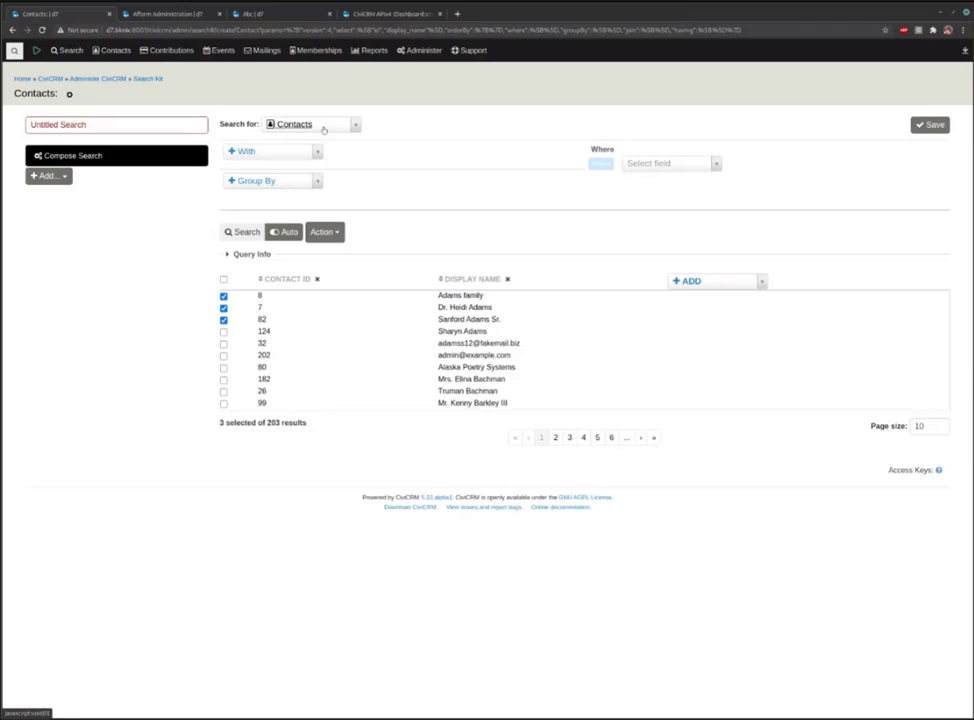
click(308, 151)
text(e)
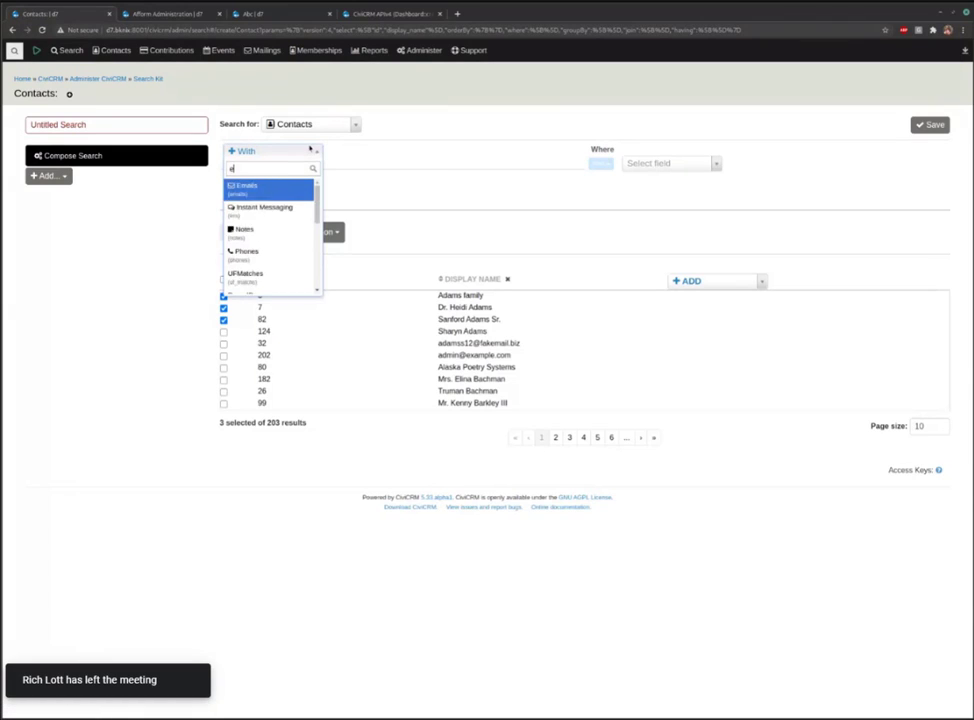
text(nt)
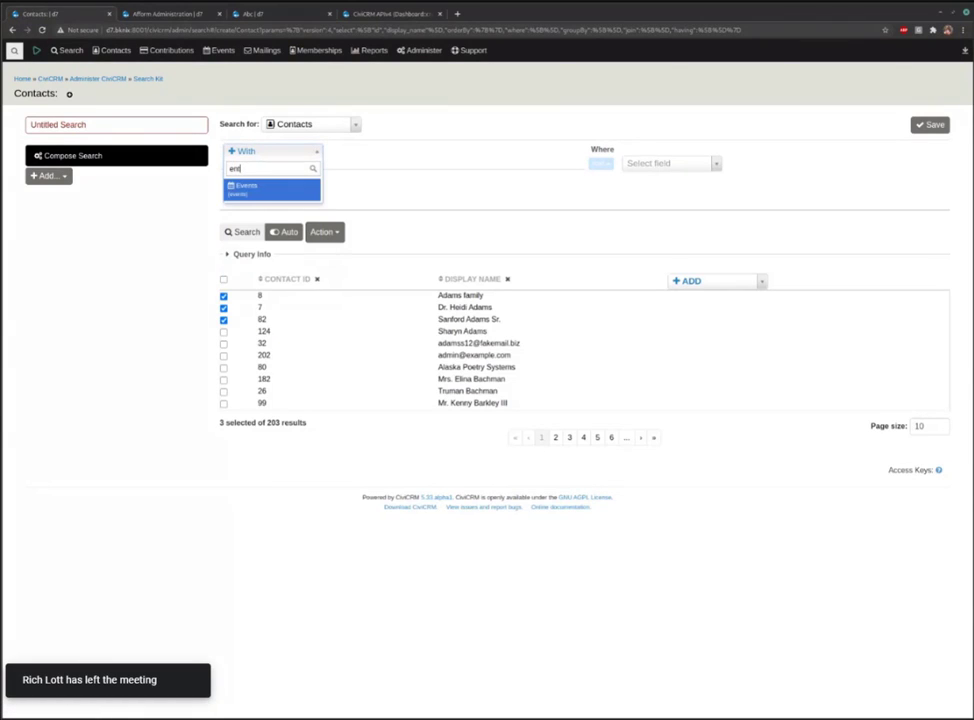
key(BackSpace)
key(BackSpace)
key(BackSpace)
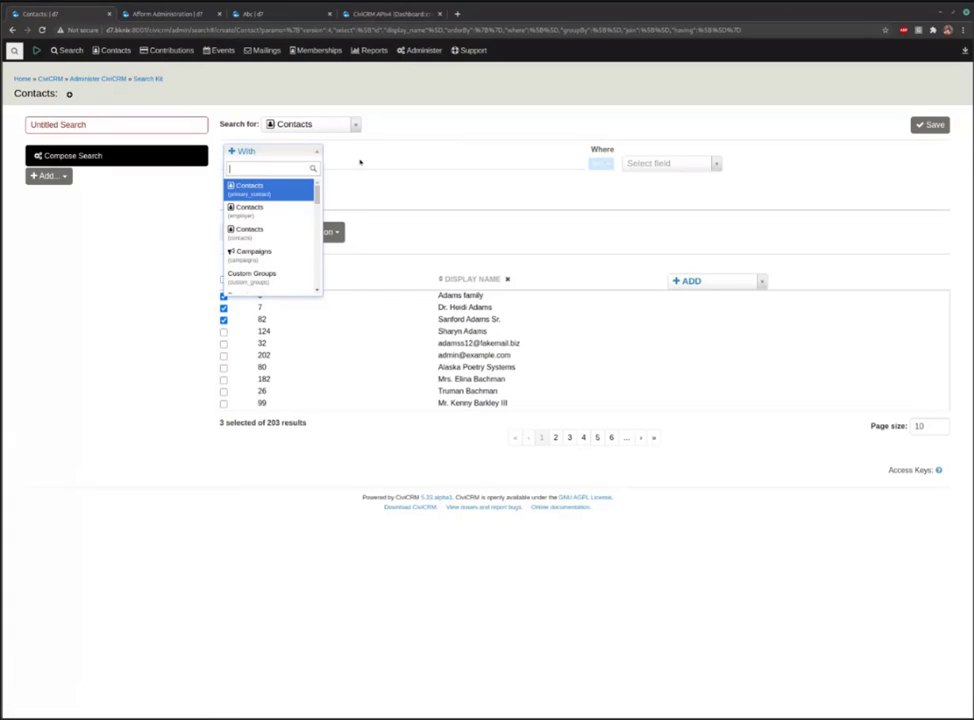
click(374, 160)
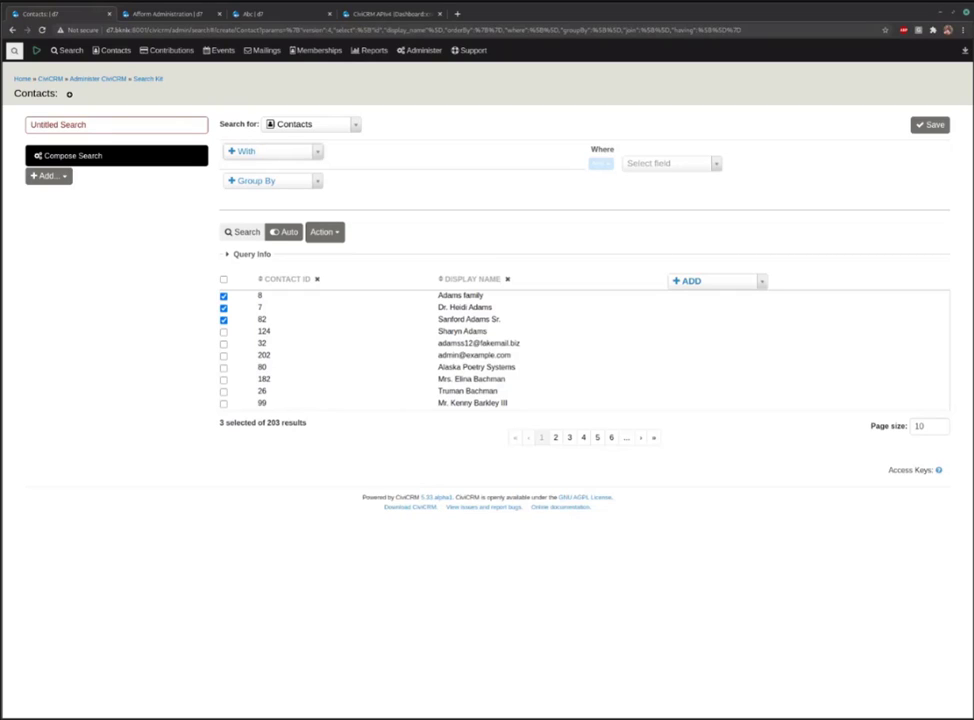
Switch to the open APIv4 explorer page and set up a get call on the Contact entity
click(391, 14)
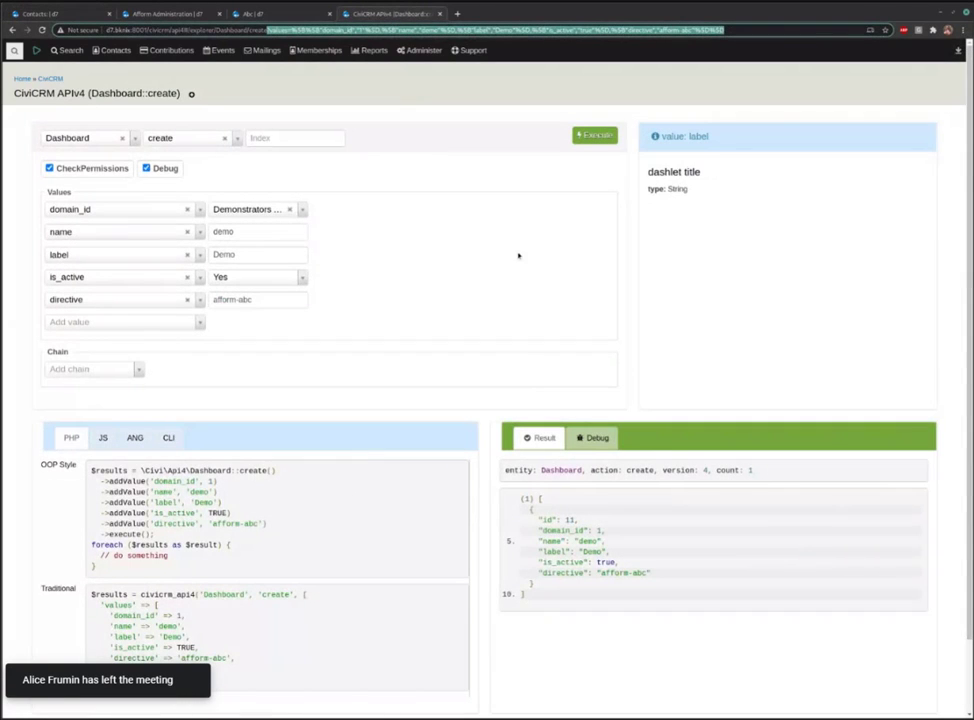
click(95, 145)
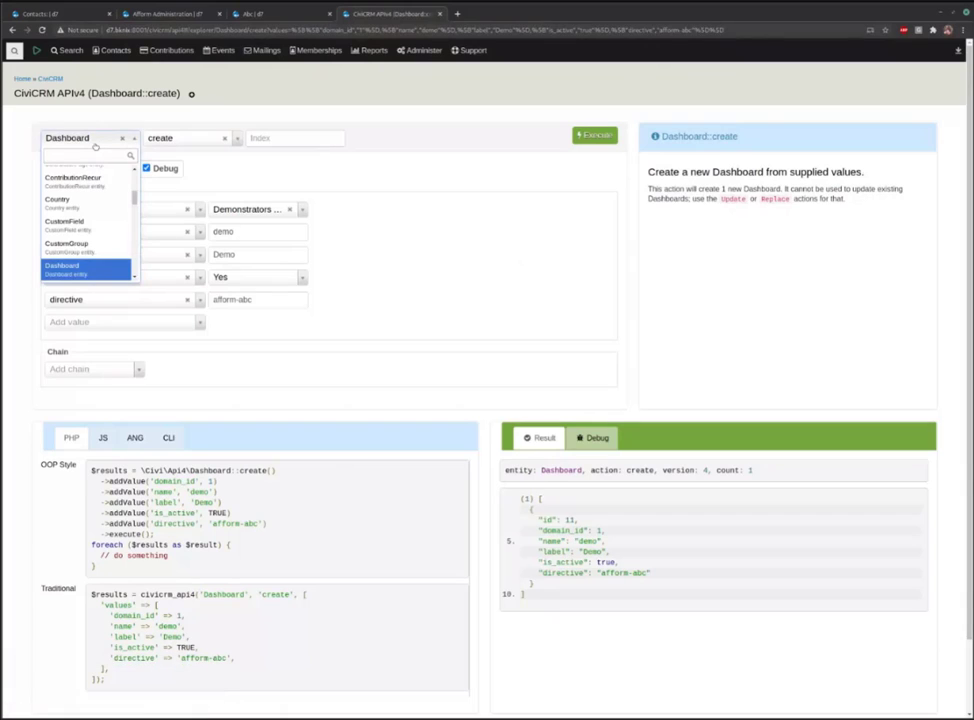
text(con)
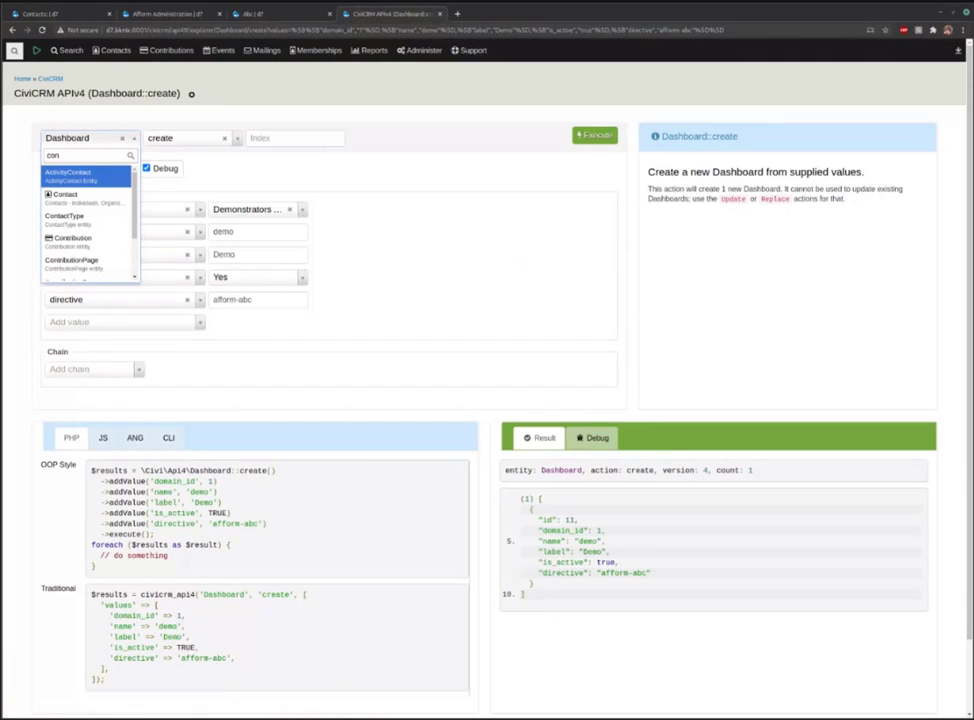
click(110, 194)
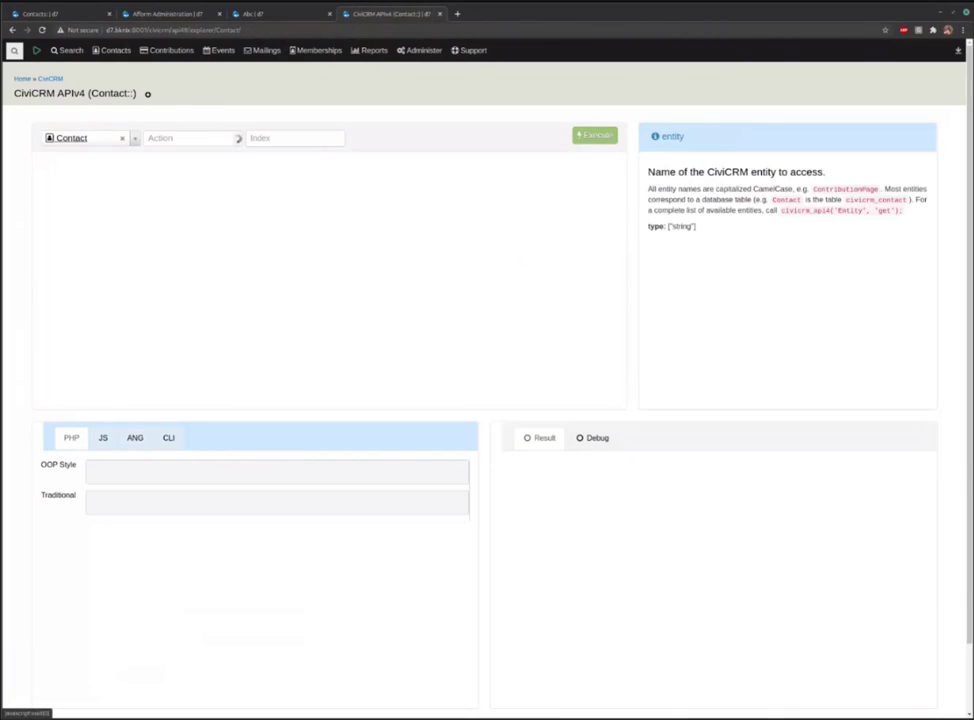
text(get)
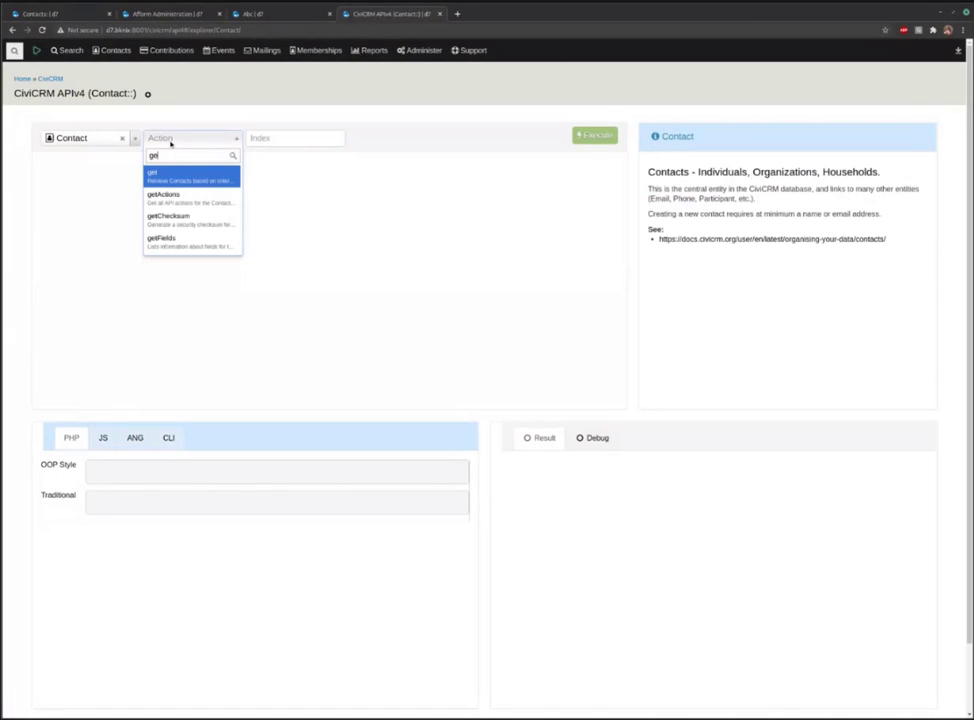
click(172, 177)
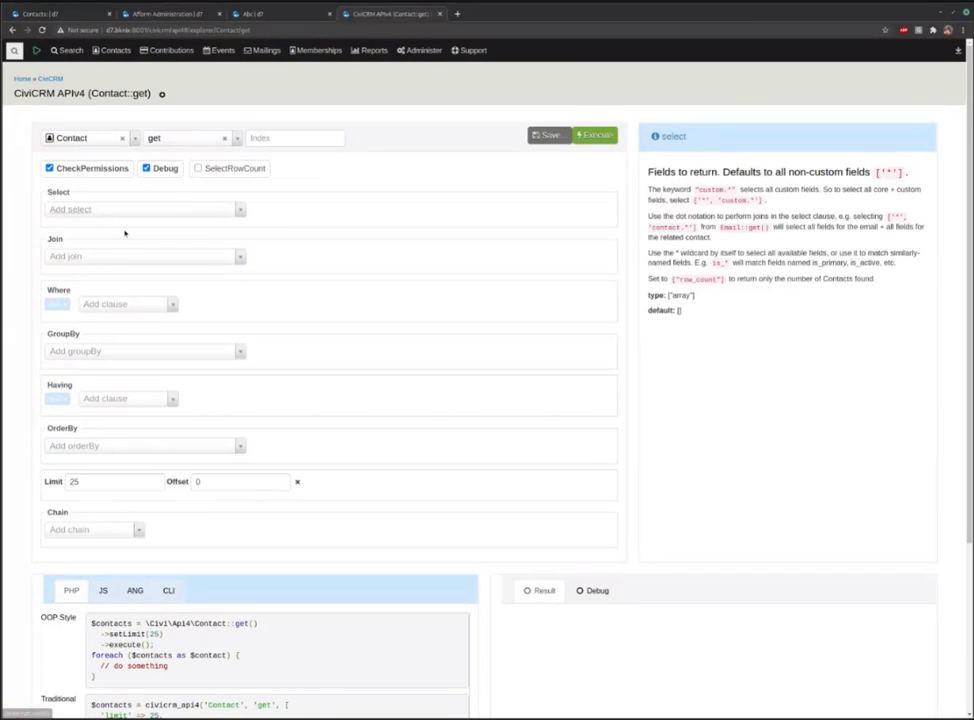
Add a join to the Contact entity in the Contact get call
click(124, 257)
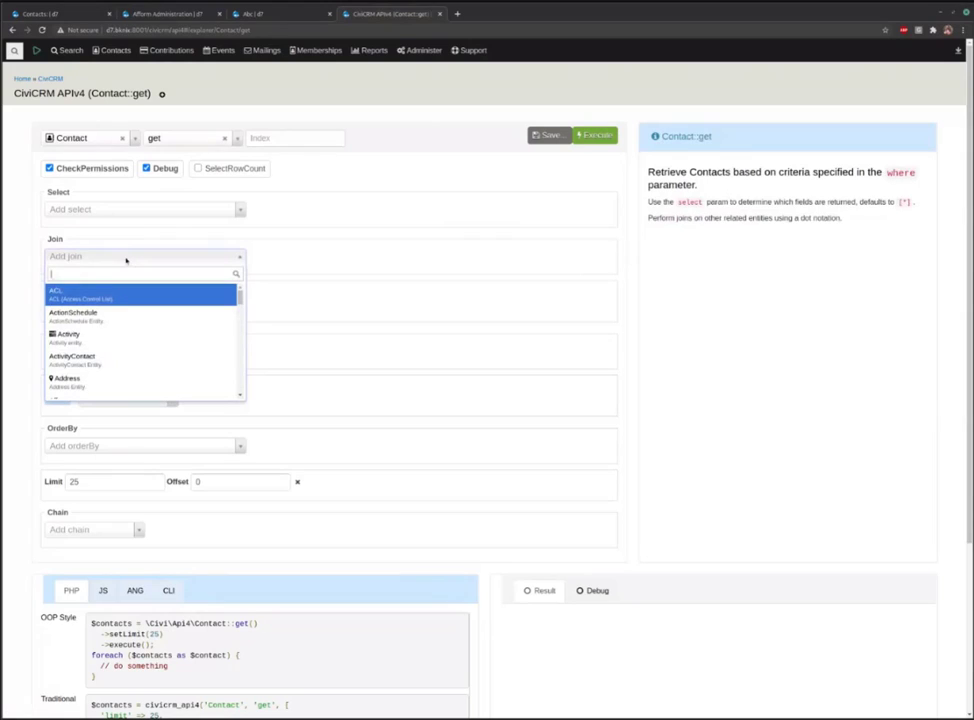
scroll(118, 305, down, 5)
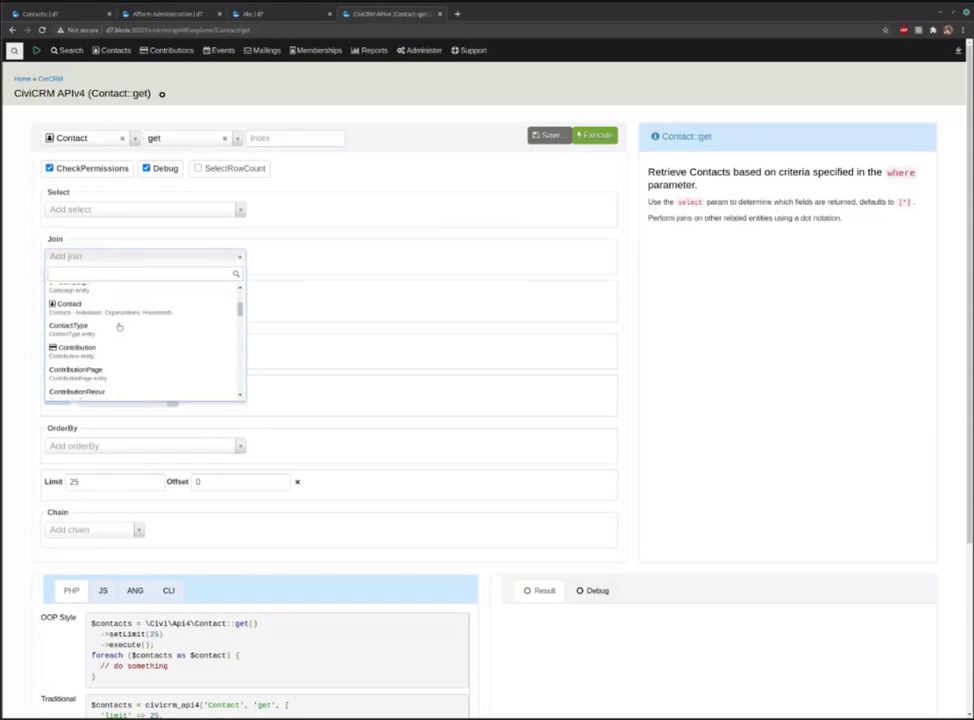
scroll(113, 304, up, 1)
click(143, 320)
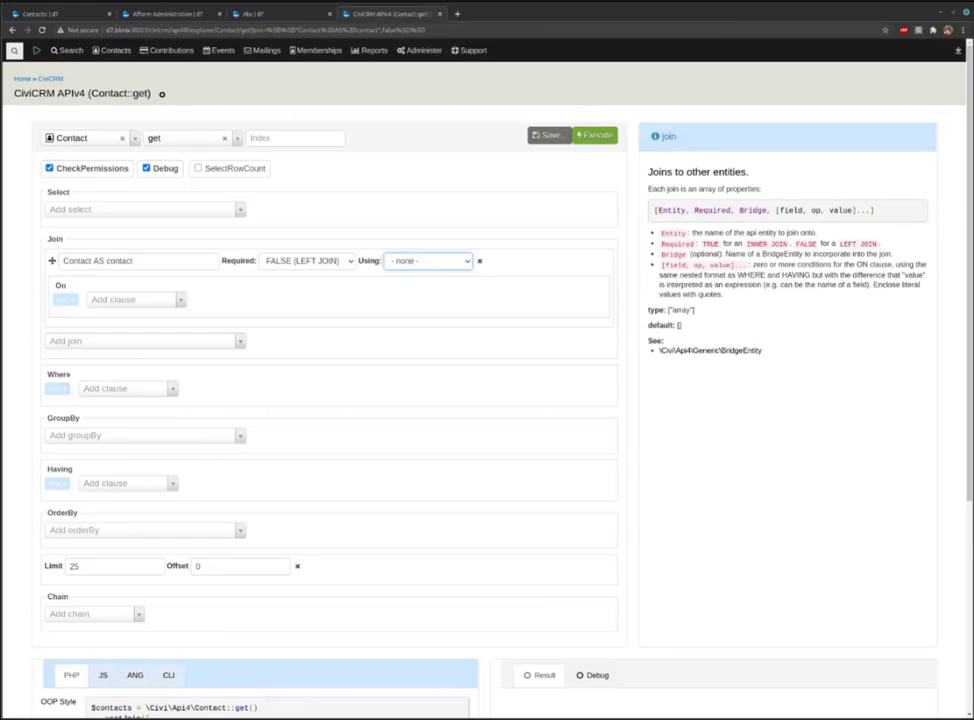
mouse_move(461, 219)
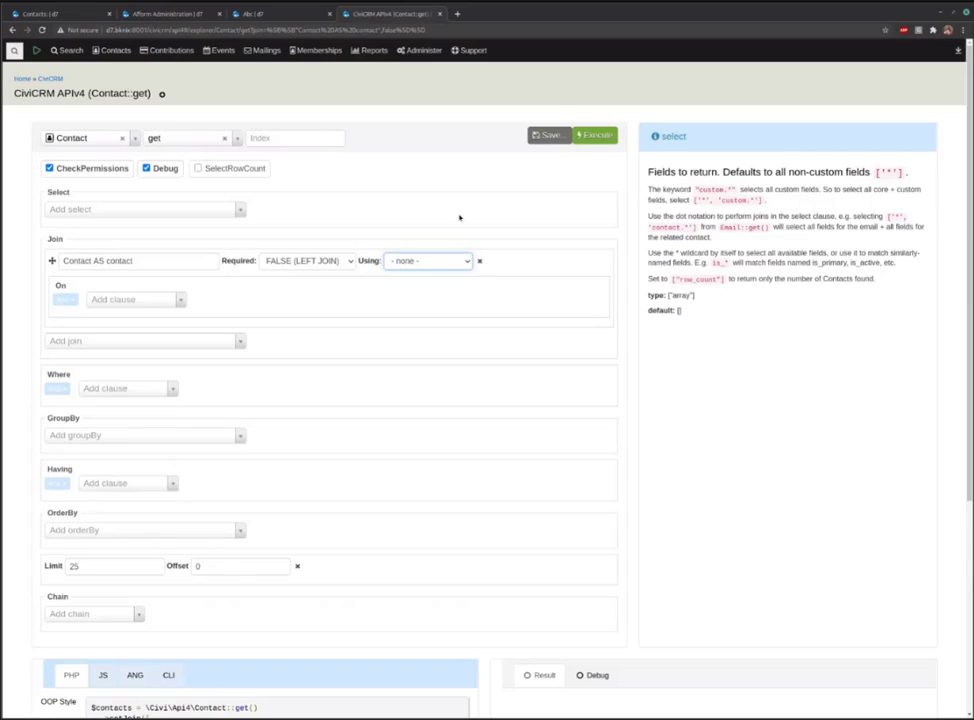